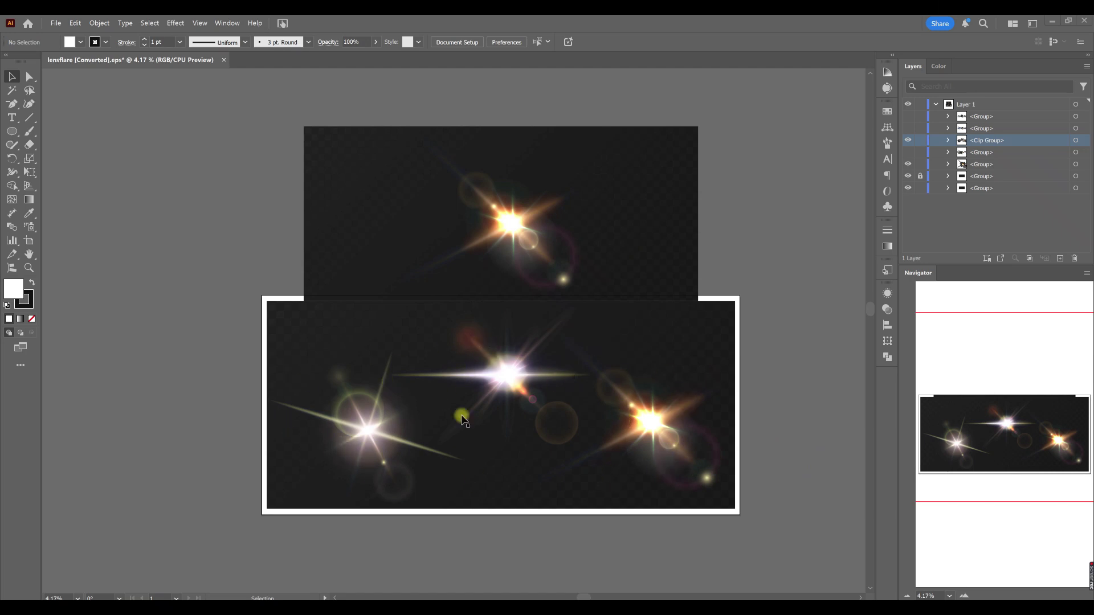
Step: Show the sample lens-flare groups one at a time for comparison and delete the extra groups from Layer 1
{"action": "left_click", "coordinate": [909, 140], "text": "ctrl"}
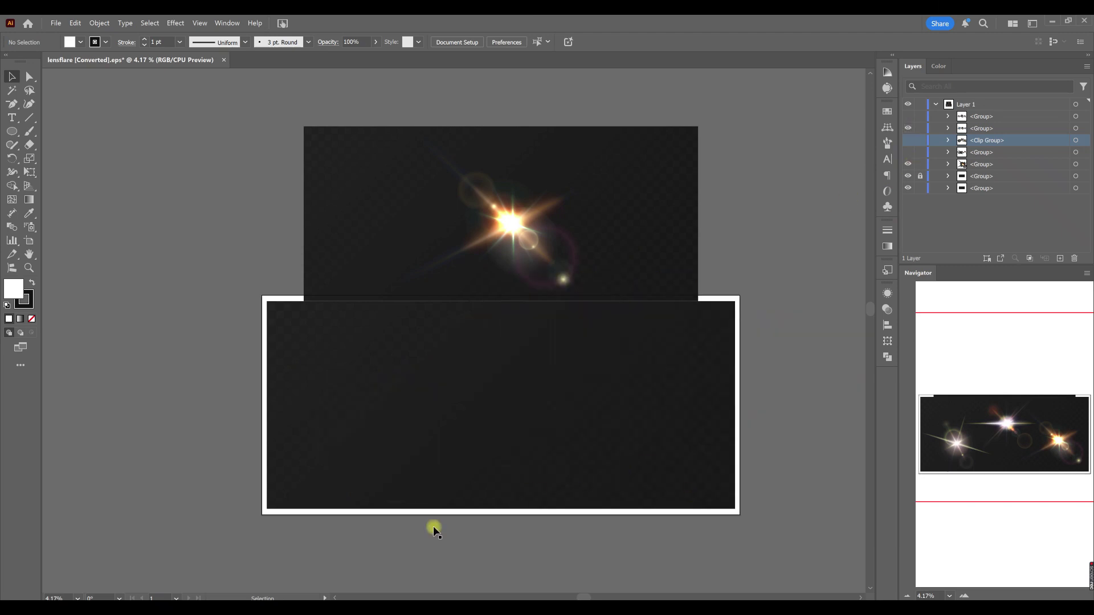
{"action": "scroll", "coordinate": [669, 512], "scroll_direction": "down", "scroll_amount": 1}
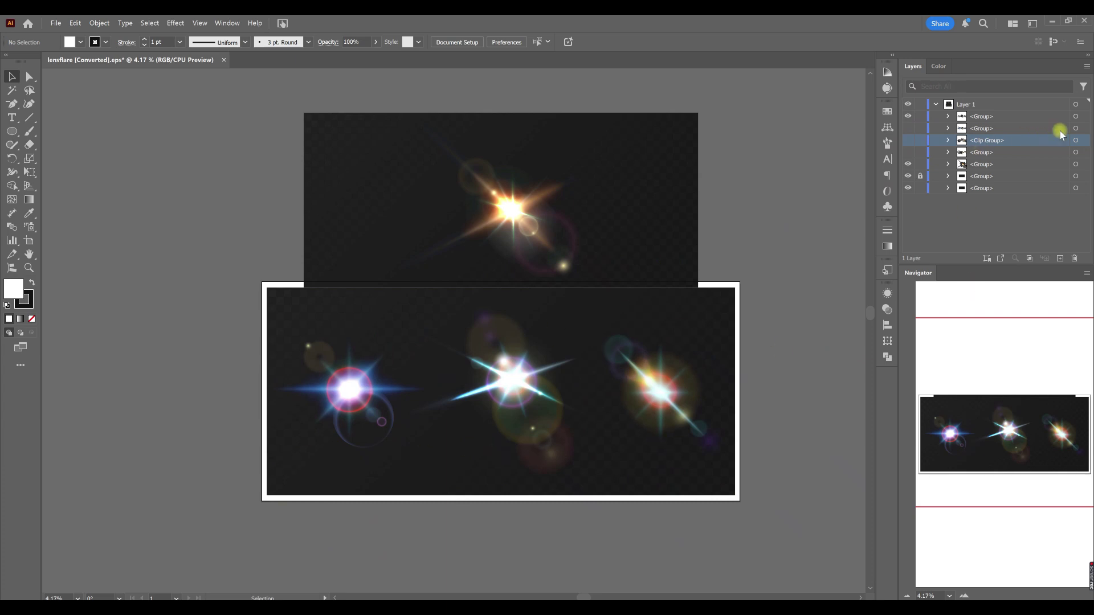
{"action": "key", "text": "Delete"}
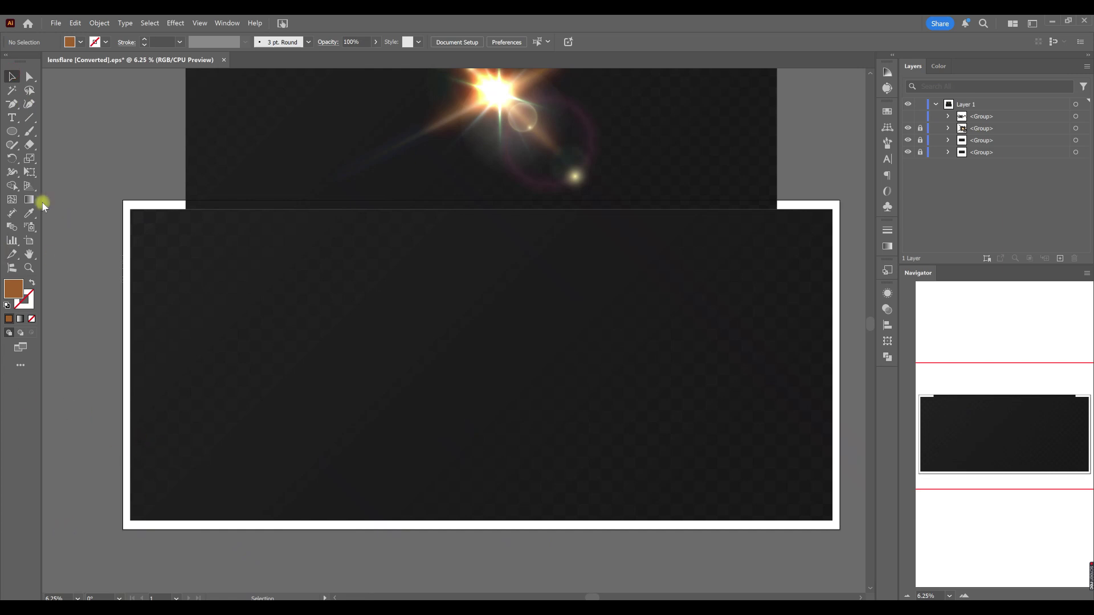
Step: Draw a brown ellipse about 1673 by 721 px in the middle of the lower dark panel and add a gradient mesh point at its centre
{"action": "left_click", "coordinate": [10, 132]}
{"action": "left_click_drag", "start_coordinate": [356, 310], "coordinate": [616, 422]}
{"action": "key", "text": "u"}
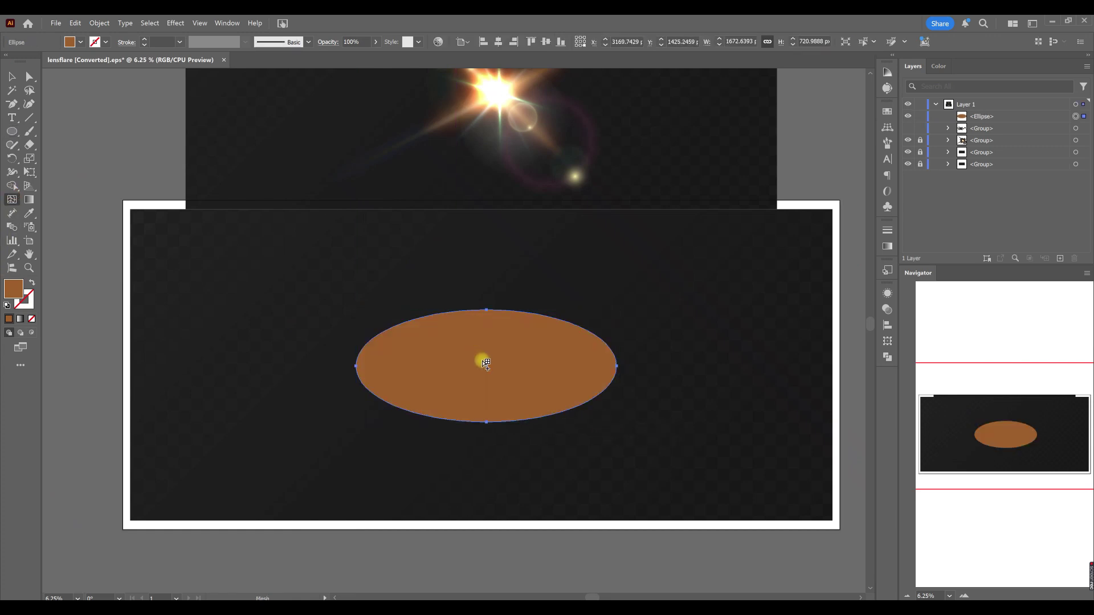
{"action": "left_click", "coordinate": [487, 367]}
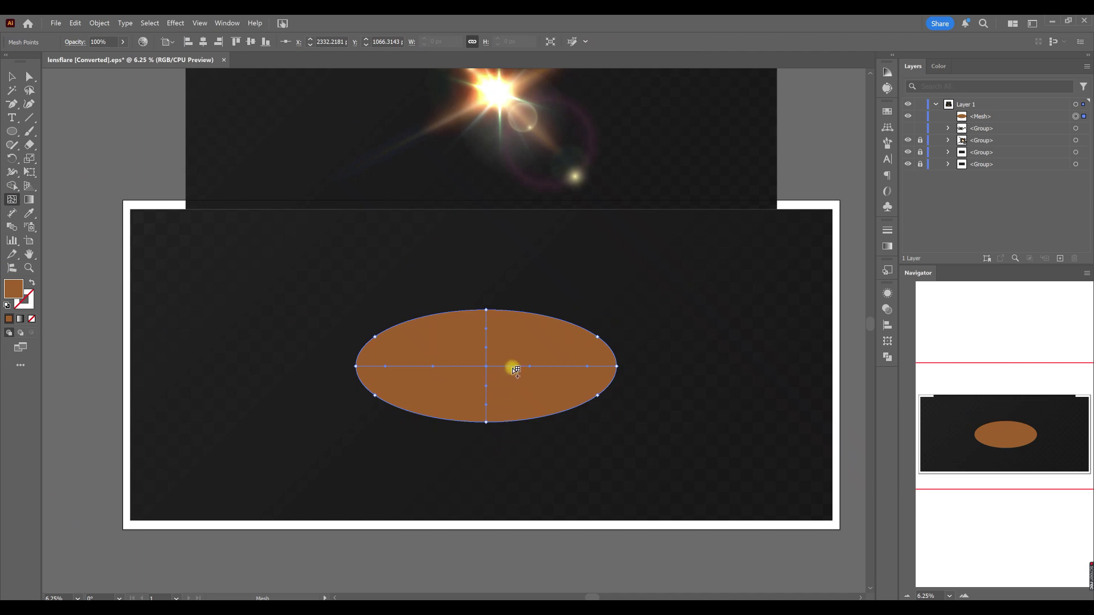
Step: Add mesh points about halfway out on both sides of the centre, above it and below it, forming a three-by-three inner grid
{"action": "left_click", "coordinate": [544, 367]}
{"action": "left_click_drag", "start_coordinate": [442, 408], "coordinate": [432, 415]}
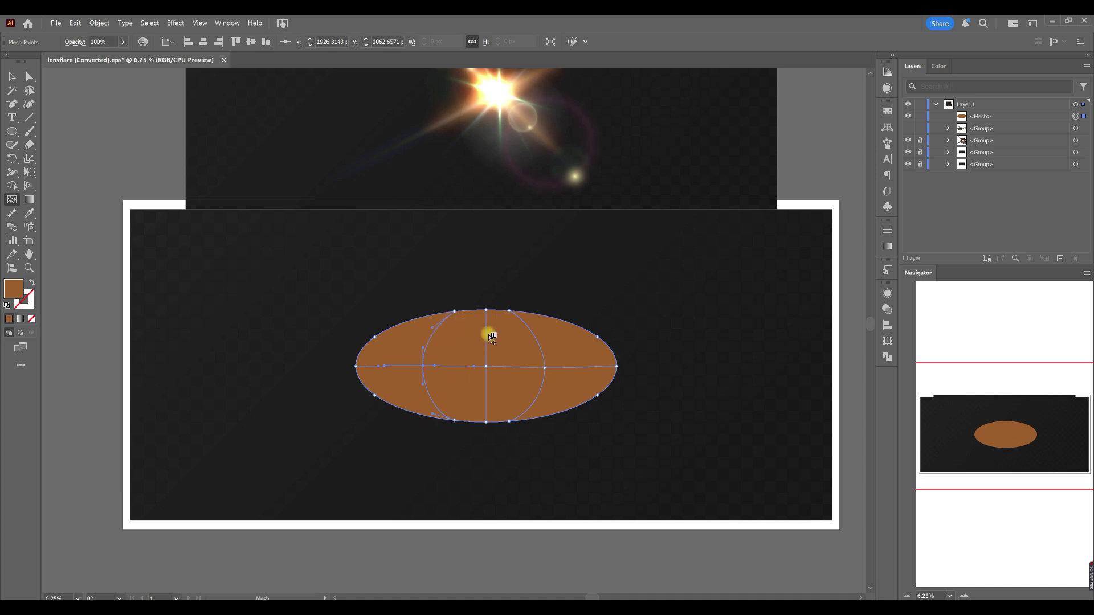
{"action": "left_click", "coordinate": [488, 401]}
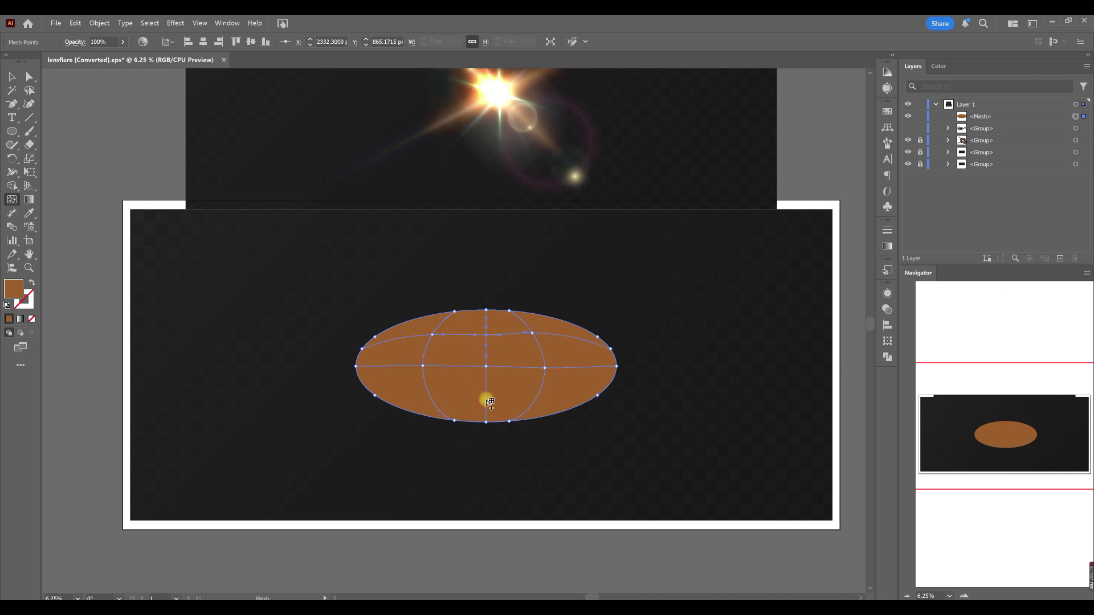
{"action": "left_click", "coordinate": [430, 392]}
{"action": "left_click", "coordinate": [528, 332]}
Step: Select the whole mesh ellipse and fill it with black
{"action": "left_click", "coordinate": [11, 79]}
{"action": "left_click_drag", "start_coordinate": [294, 289], "coordinate": [671, 474]}
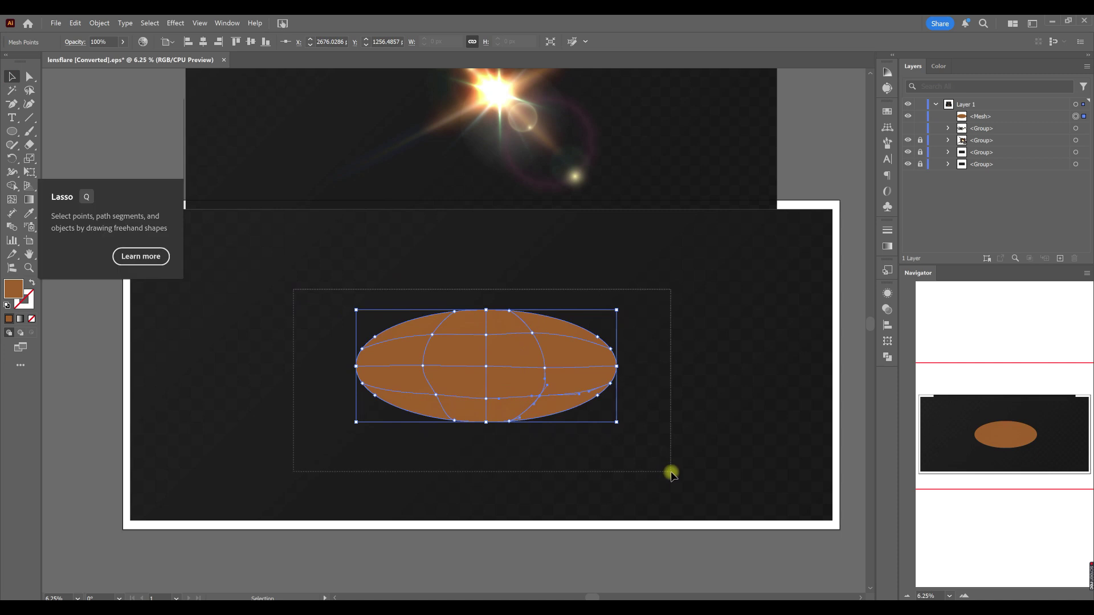
{"action": "double_click", "coordinate": [14, 289]}
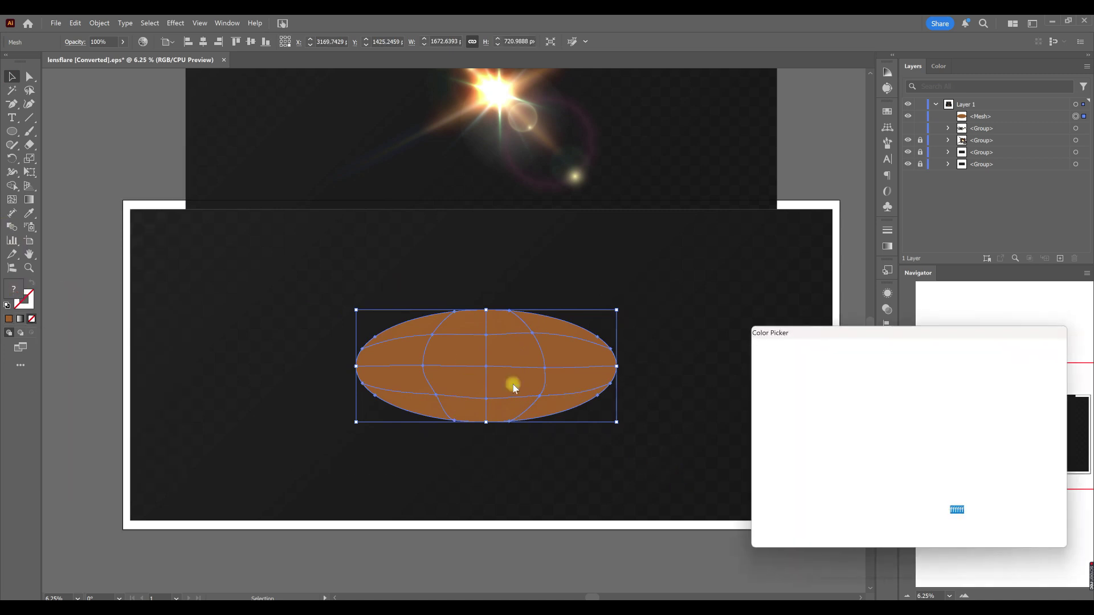
{"action": "left_click", "coordinate": [753, 510]}
{"action": "left_click", "coordinate": [1030, 371]}
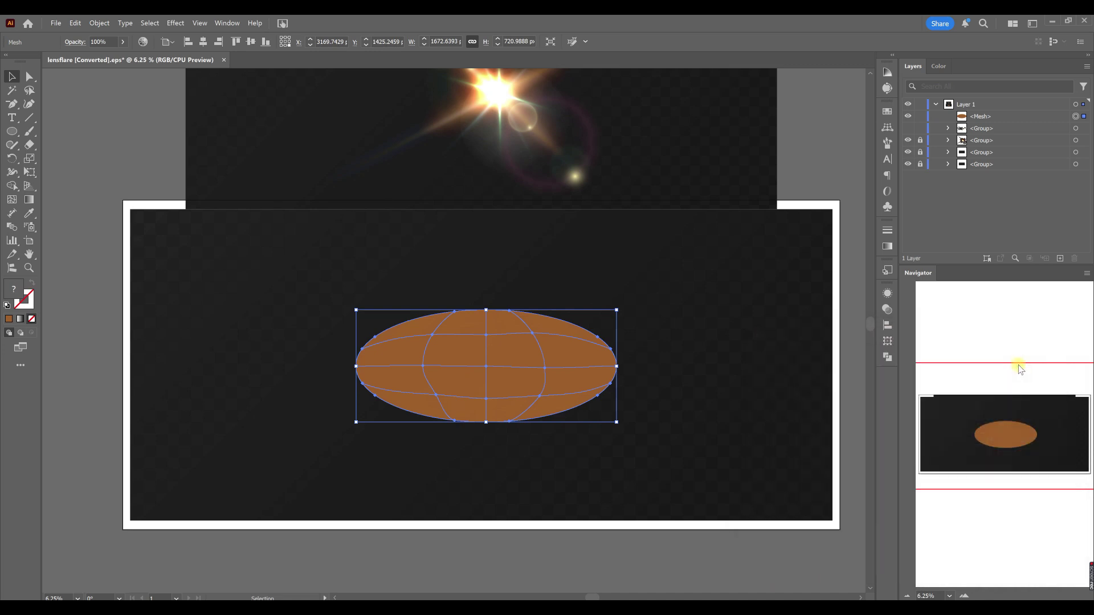
Step: Change the black mesh's blending mode to one that drops out black against the dark background, and deselect it
{"action": "left_click", "coordinate": [889, 308]}
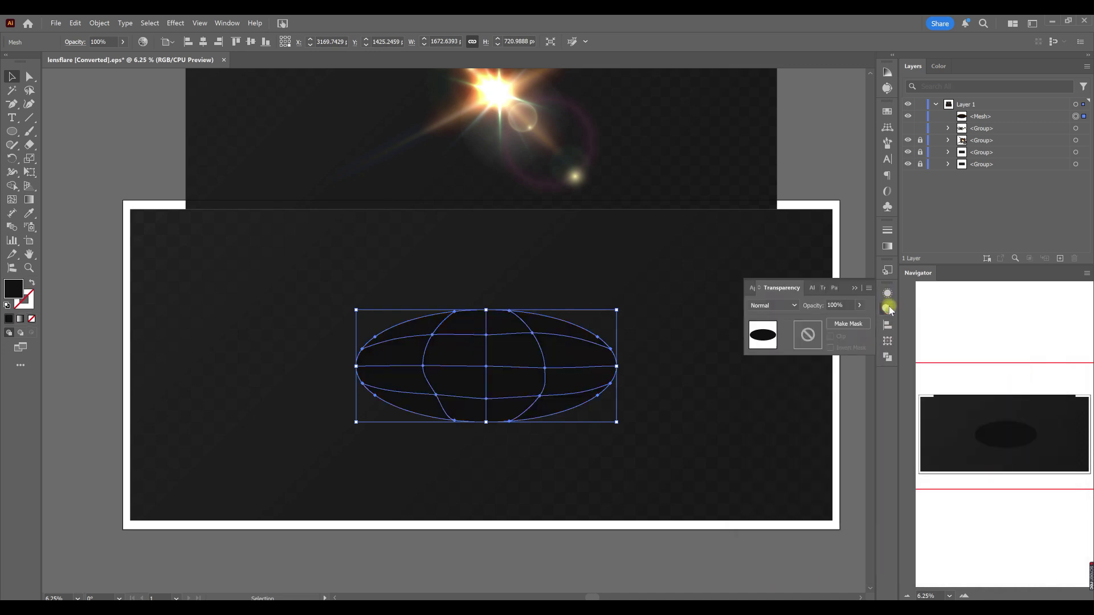
{"action": "left_click", "coordinate": [792, 306]}
{"action": "left_click", "coordinate": [775, 387]}
{"action": "left_click", "coordinate": [486, 497]}
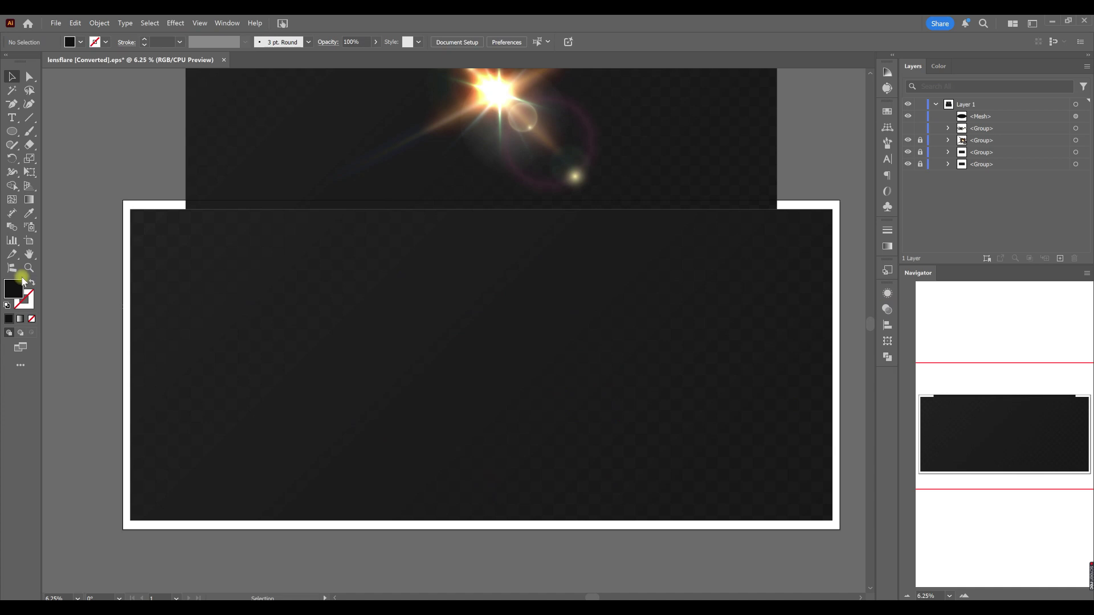
Step: Select only the central mesh point and colour it orange-brown, about #bc6337
{"action": "left_click", "coordinate": [27, 78]}
{"action": "left_click", "coordinate": [486, 367]}
{"action": "left_click", "coordinate": [486, 367]}
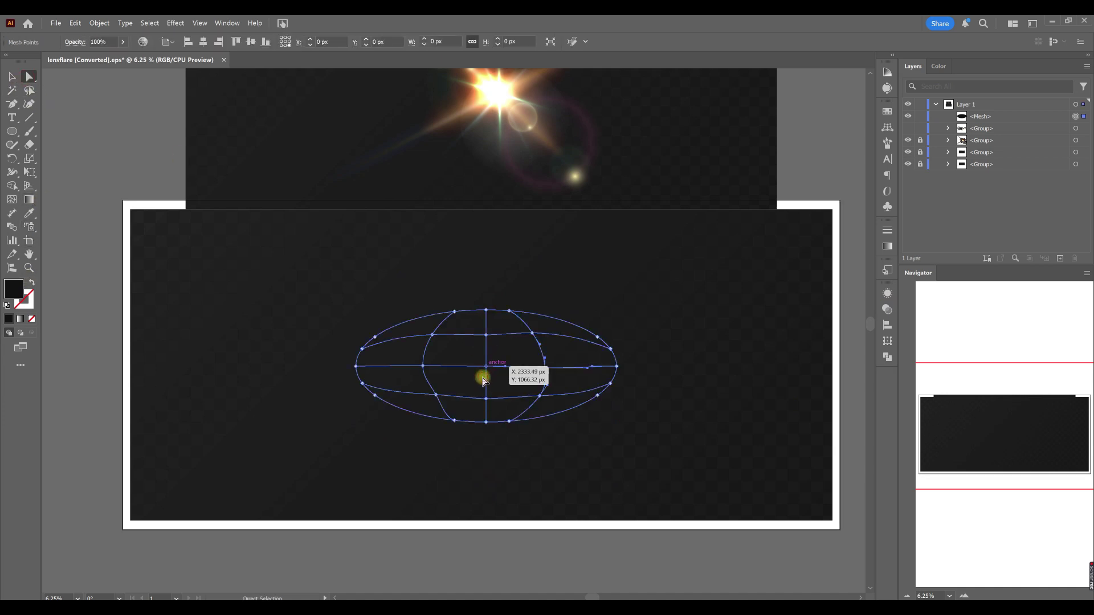
{"action": "left_click_drag", "start_coordinate": [488, 374], "coordinate": [487, 375]}
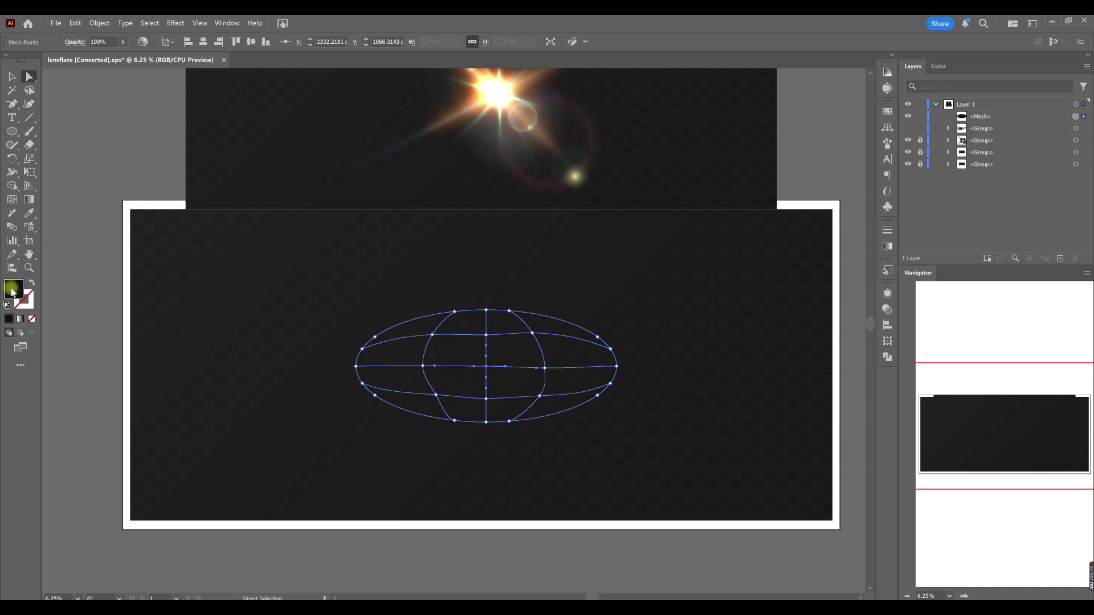
{"action": "double_click", "coordinate": [12, 289]}
{"action": "left_click", "coordinate": [853, 408]}
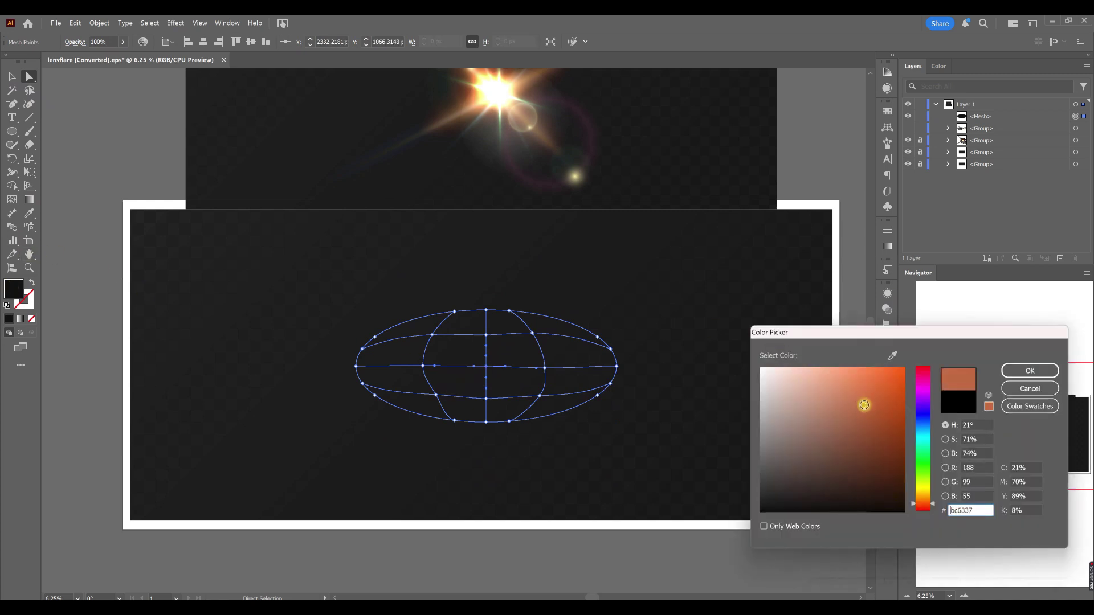
{"action": "left_click", "coordinate": [1017, 371]}
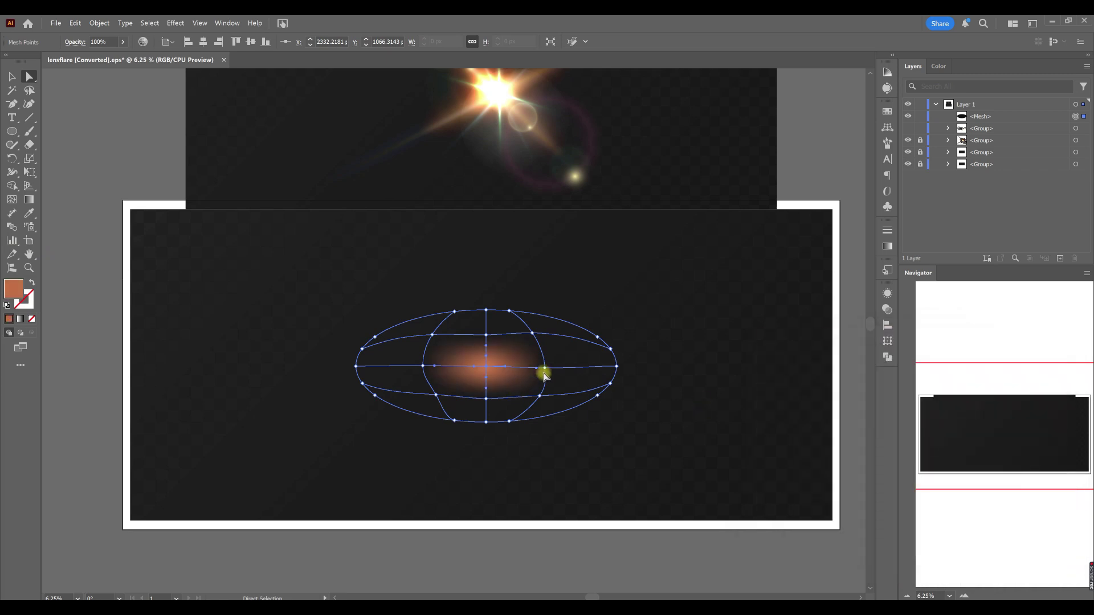
Step: Select the two mesh points directly left and right of the centre and colour them dark reddish brown, about #723115
{"action": "left_click", "coordinate": [544, 368]}
{"action": "left_click", "coordinate": [423, 366], "text": "shift"}
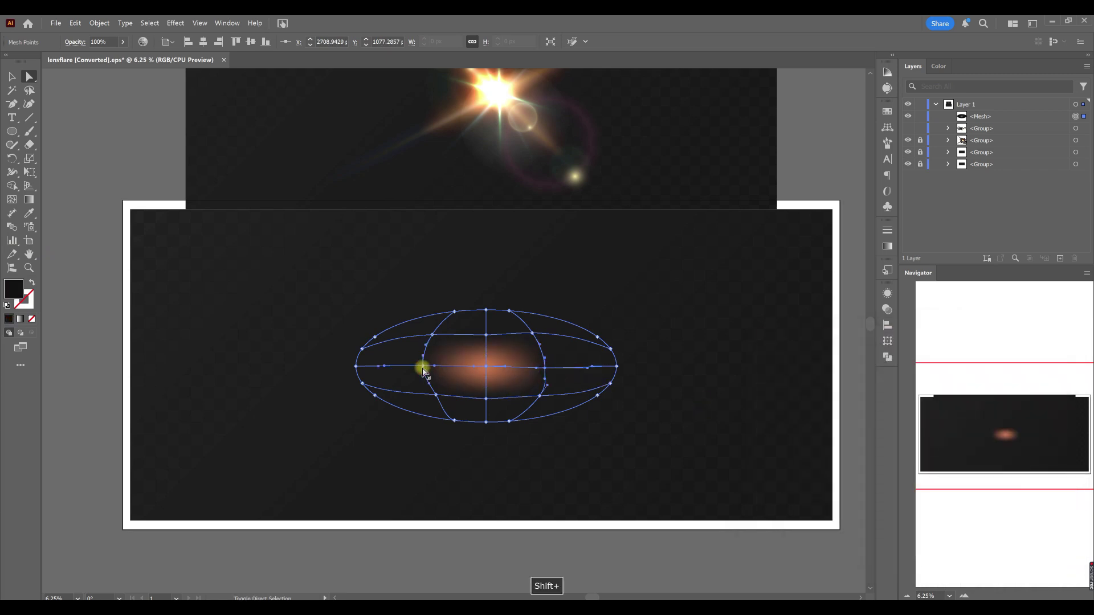
{"action": "double_click", "coordinate": [13, 289]}
{"action": "left_click_drag", "start_coordinate": [842, 392], "coordinate": [860, 438]}
{"action": "left_click", "coordinate": [1023, 371]}
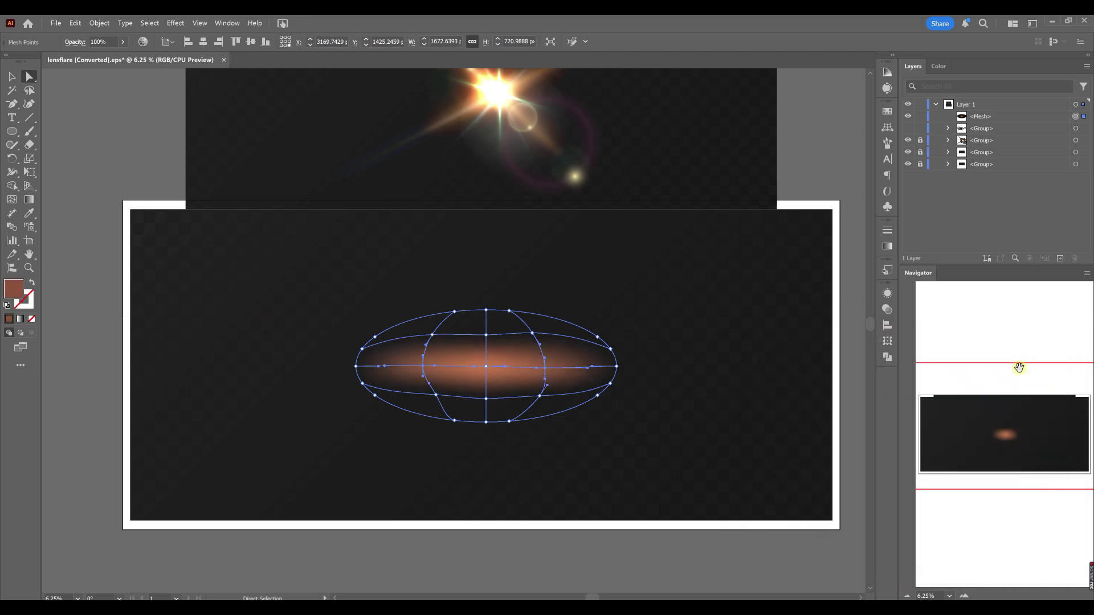
{"action": "double_click", "coordinate": [22, 292]}
{"action": "left_click", "coordinate": [880, 448]}
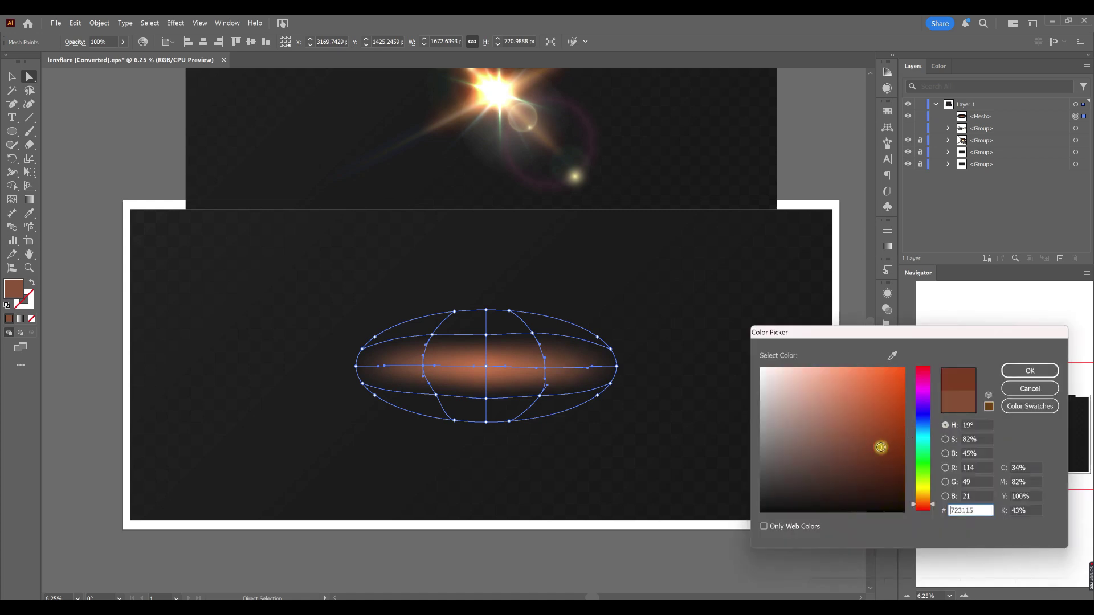
{"action": "left_click", "coordinate": [1025, 371]}
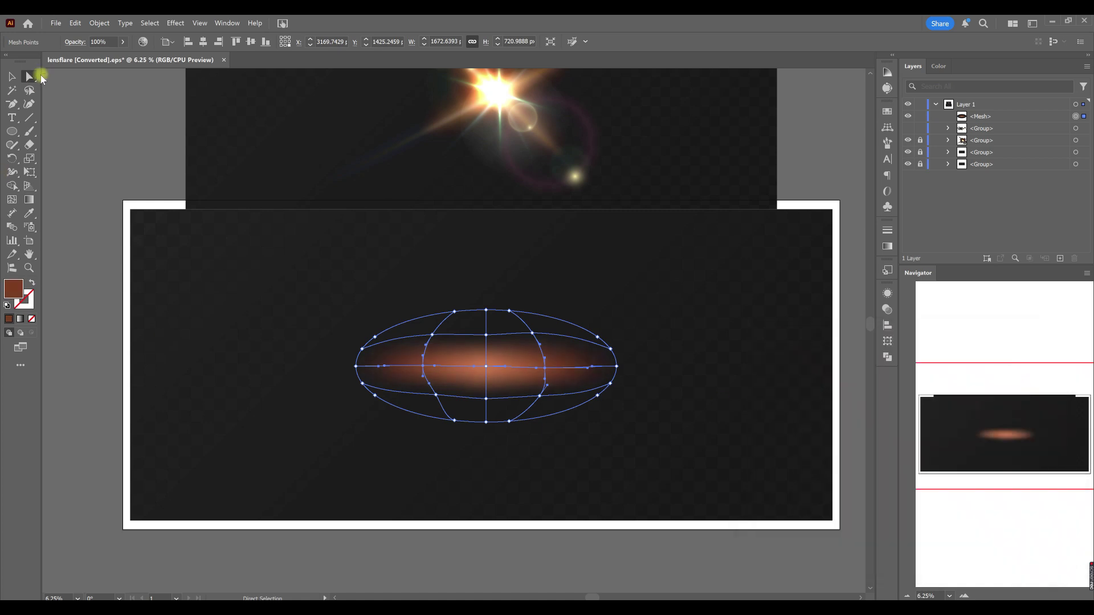
Step: Select the inner upper-left and three lower mesh points and colour them with a dark brown sampled from the glow's faded edge
{"action": "left_click", "coordinate": [539, 396]}
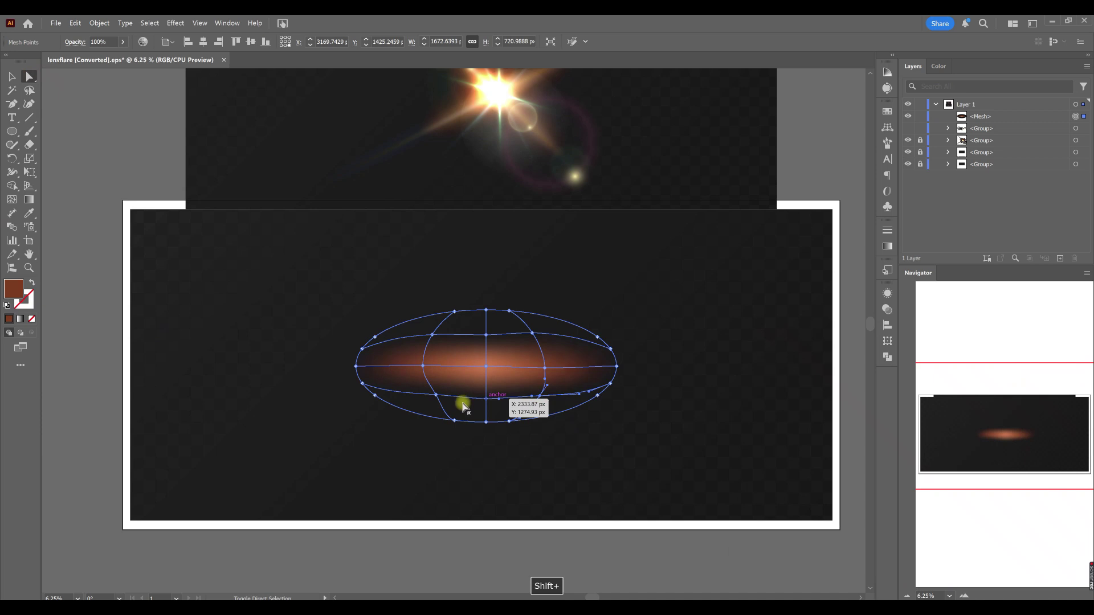
{"action": "left_click_drag", "start_coordinate": [438, 396], "coordinate": [536, 335]}
{"action": "left_click", "coordinate": [498, 339], "text": "shift"}
{"action": "left_click", "coordinate": [531, 333]}
{"action": "left_click_drag", "start_coordinate": [486, 338], "coordinate": [487, 400]}
{"action": "left_click", "coordinate": [542, 396], "text": "shift"}
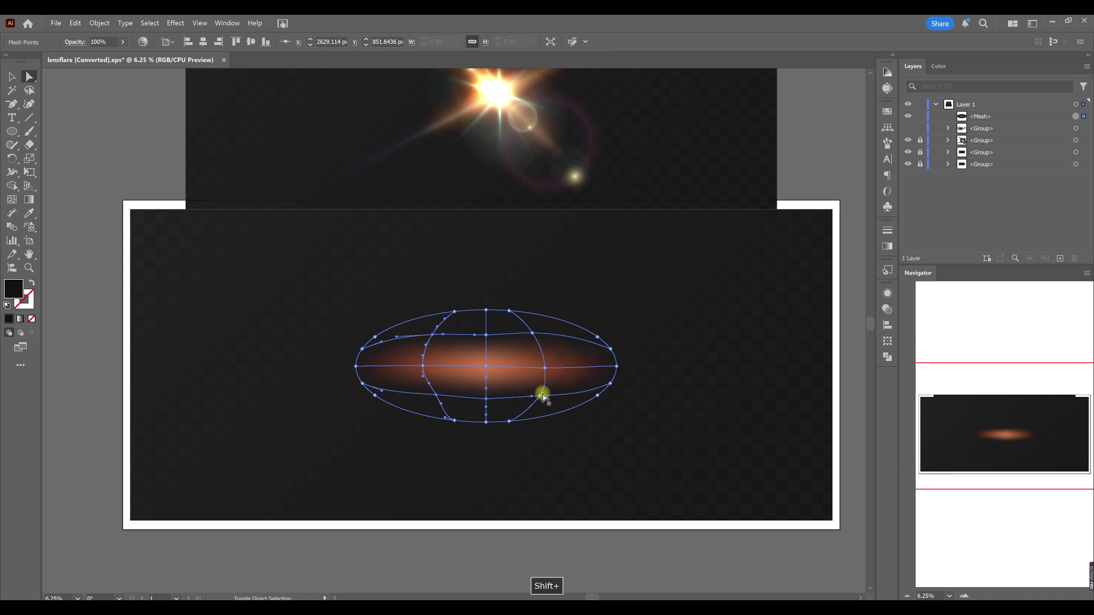
{"action": "left_click", "coordinate": [486, 335], "text": "shift"}
{"action": "left_click", "coordinate": [532, 332], "text": "shift"}
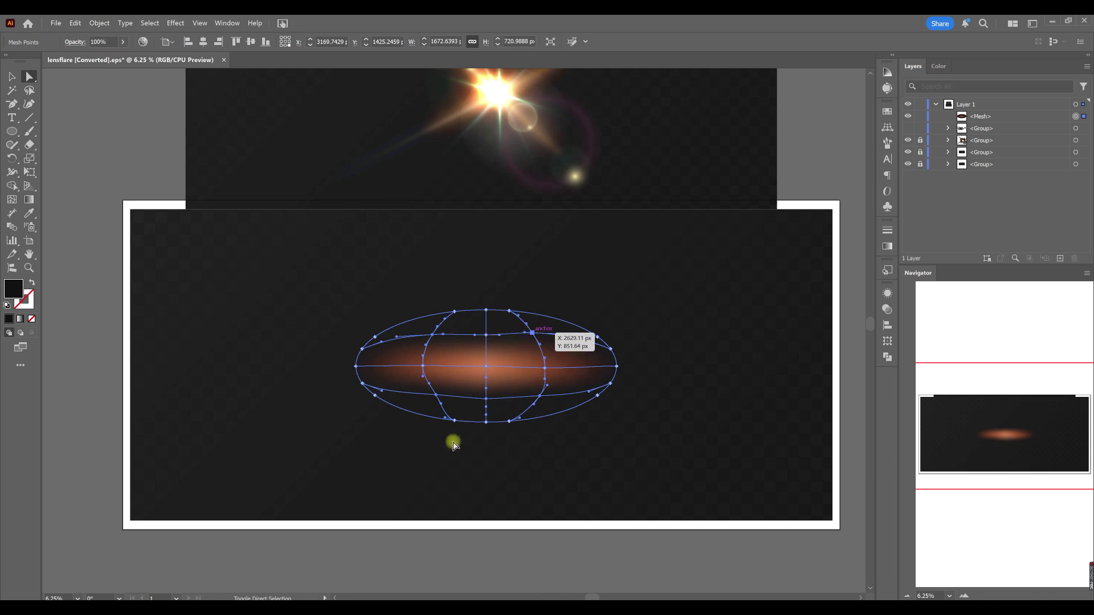
{"action": "left_click", "coordinate": [486, 333]}
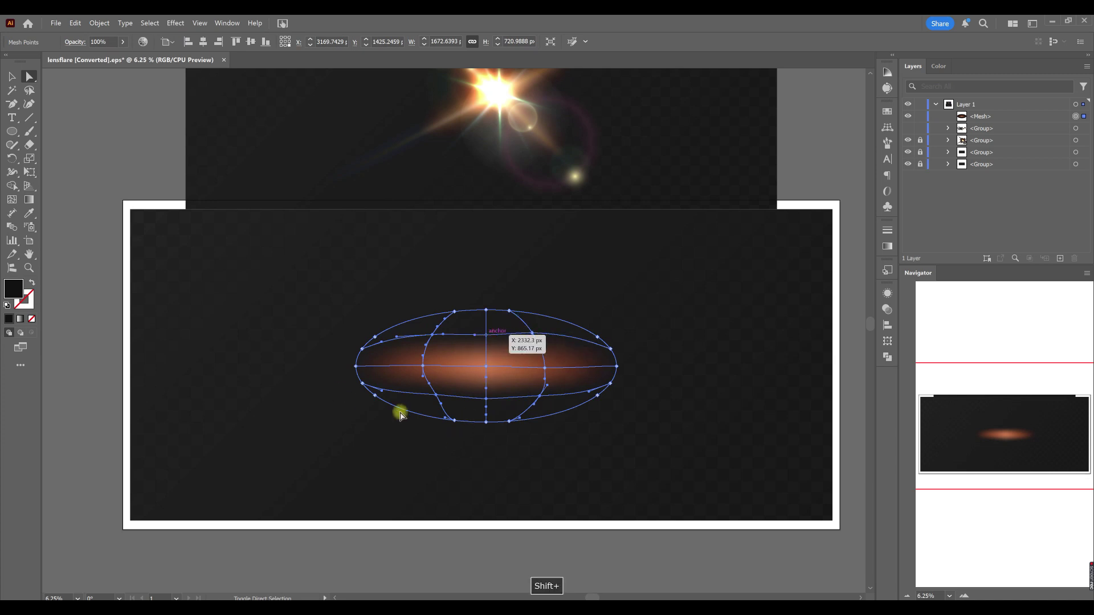
{"action": "key", "text": "i"}
{"action": "left_click", "coordinate": [415, 361]}
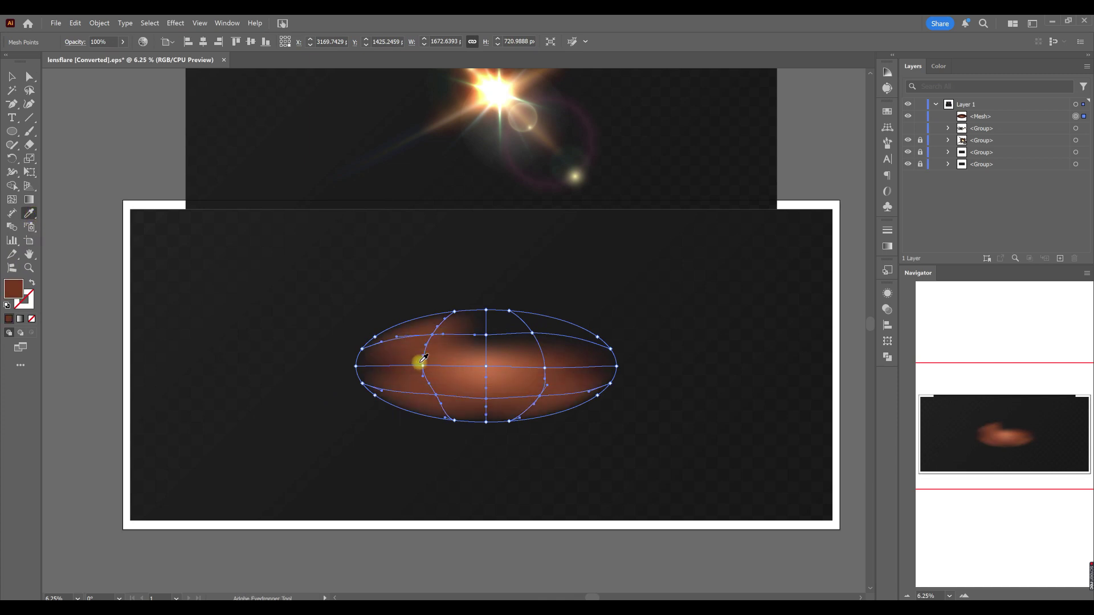
{"action": "left_click", "coordinate": [383, 367]}
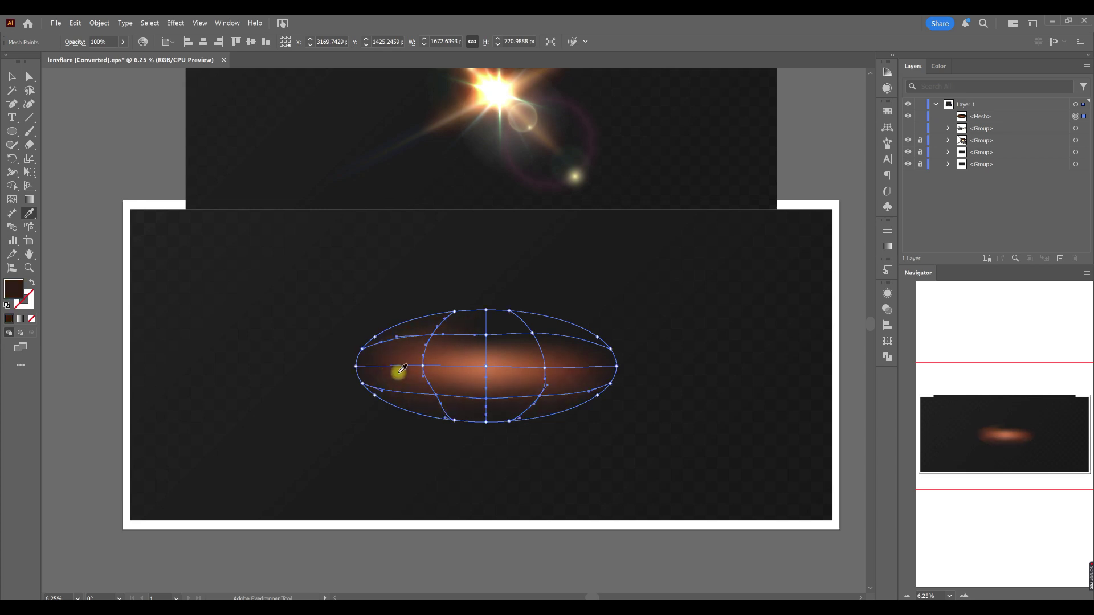
Step: Give the inner upper-centre and upper-right mesh points the dark brown sampled from the upper-left point, and deselect the mesh
{"action": "left_click", "coordinate": [29, 78]}
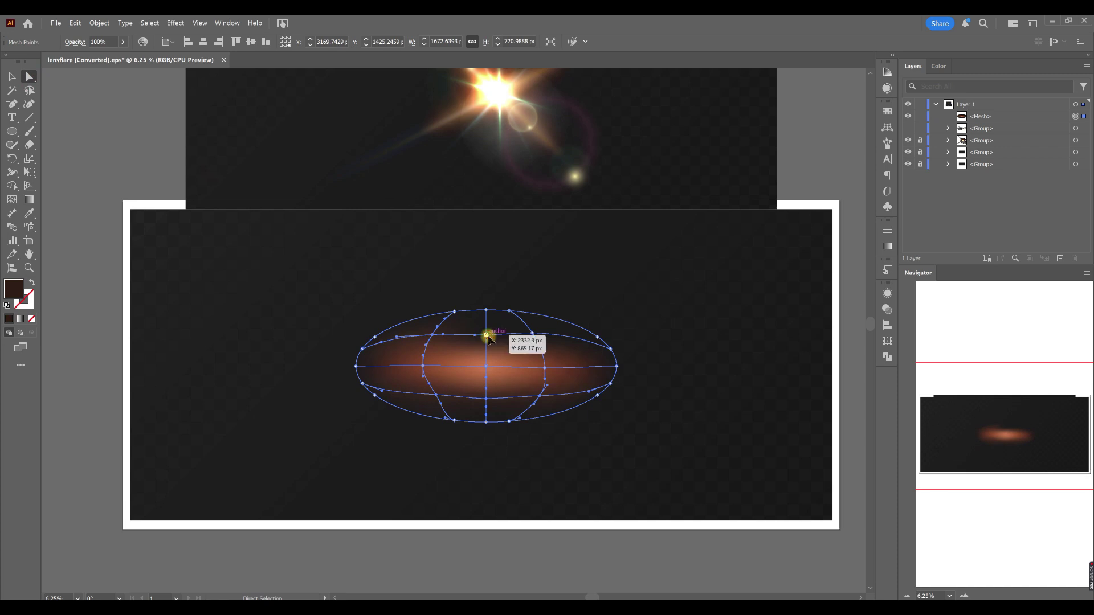
{"action": "left_click", "coordinate": [533, 333]}
{"action": "left_click", "coordinate": [533, 333], "text": "shift"}
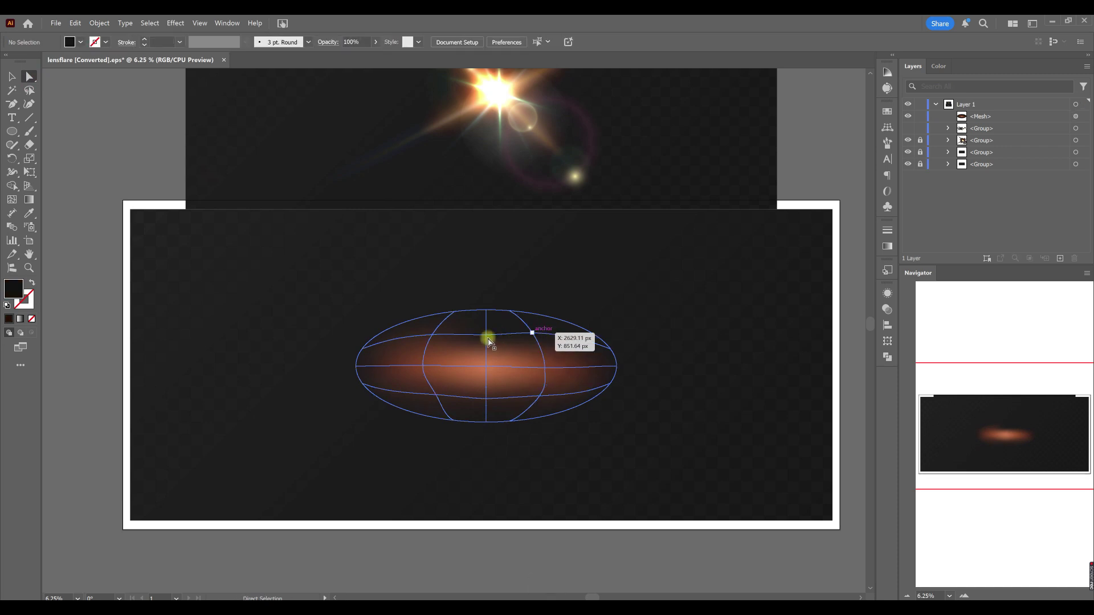
{"action": "key", "text": "q"}
{"action": "mouse_move", "coordinate": [527, 330]}
{"action": "left_mouse_down"}
{"action": "mouse_move", "coordinate": [487, 346]}
{"action": "mouse_move", "coordinate": [472, 330]}
{"action": "mouse_move", "coordinate": [542, 330]}
{"action": "left_mouse_up"}
{"action": "key", "text": "i"}
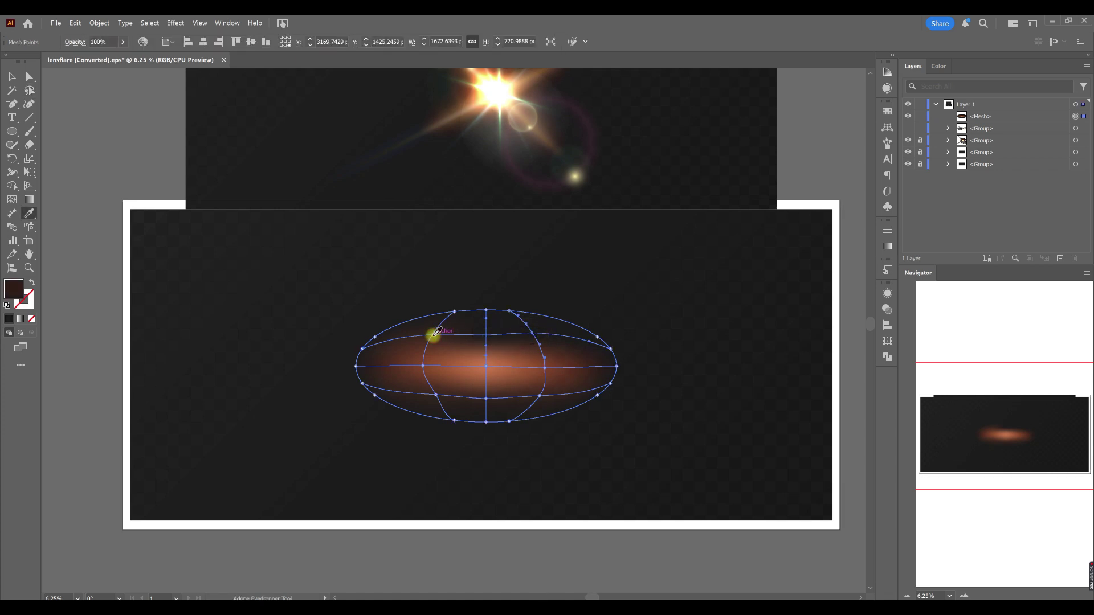
{"action": "left_click", "coordinate": [436, 332]}
{"action": "key", "text": "v"}
{"action": "left_click", "coordinate": [471, 265]}
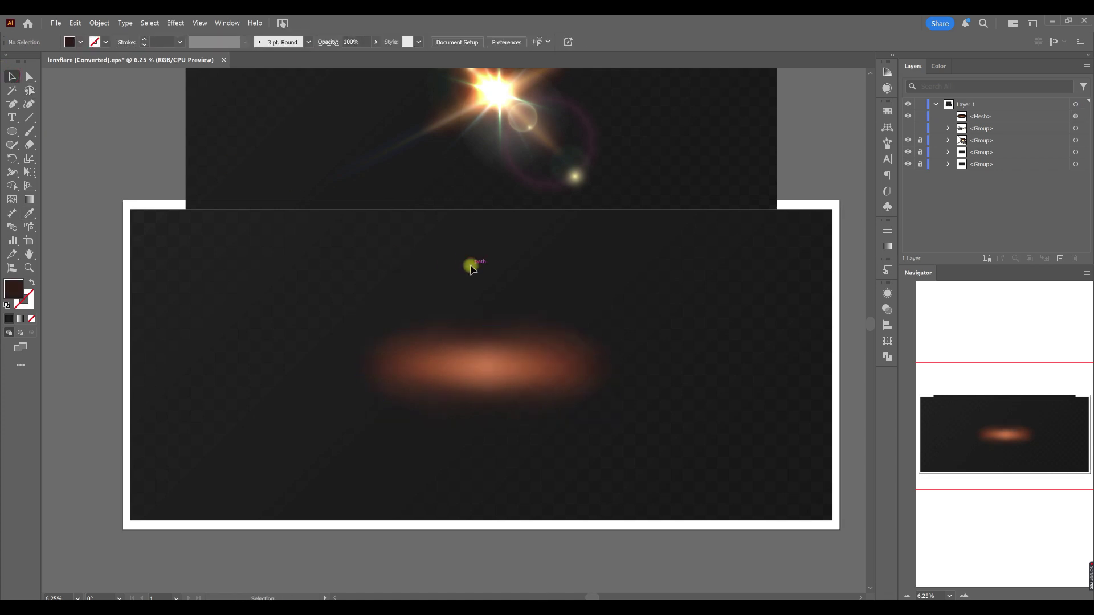
Step: Scale the glowing mesh down around its centre to about 795 by 255 px and lower its opacity to 63%
{"action": "left_click", "coordinate": [491, 386]}
{"action": "left_click_drag", "start_coordinate": [484, 423], "coordinate": [500, 408]}
{"action": "left_click_drag", "start_coordinate": [623, 377], "coordinate": [549, 410]}
{"action": "left_click", "coordinate": [122, 41]}
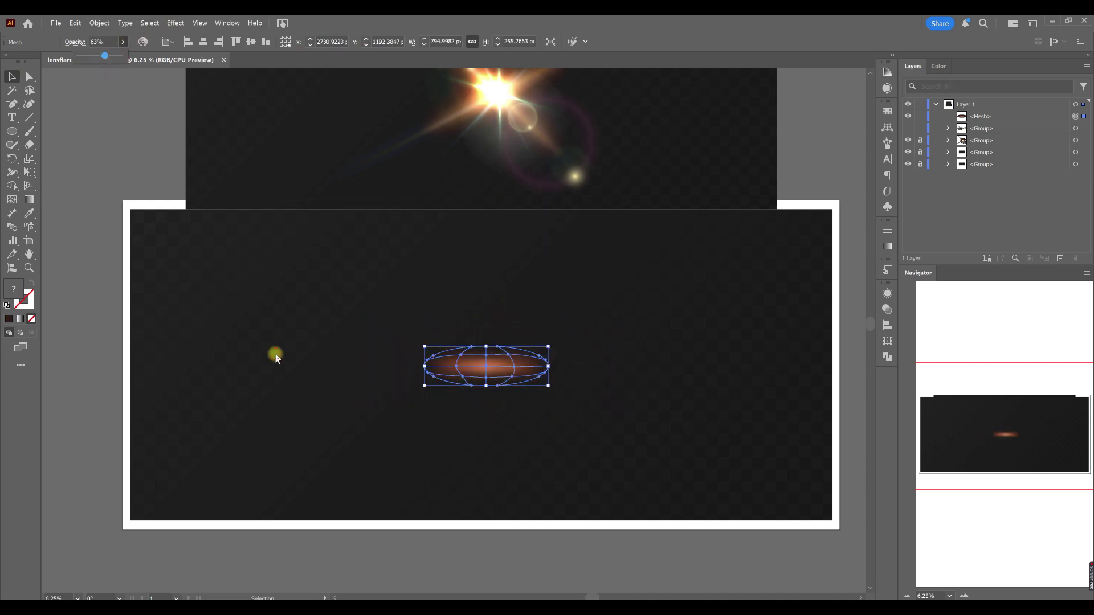
{"action": "left_click", "coordinate": [275, 354]}
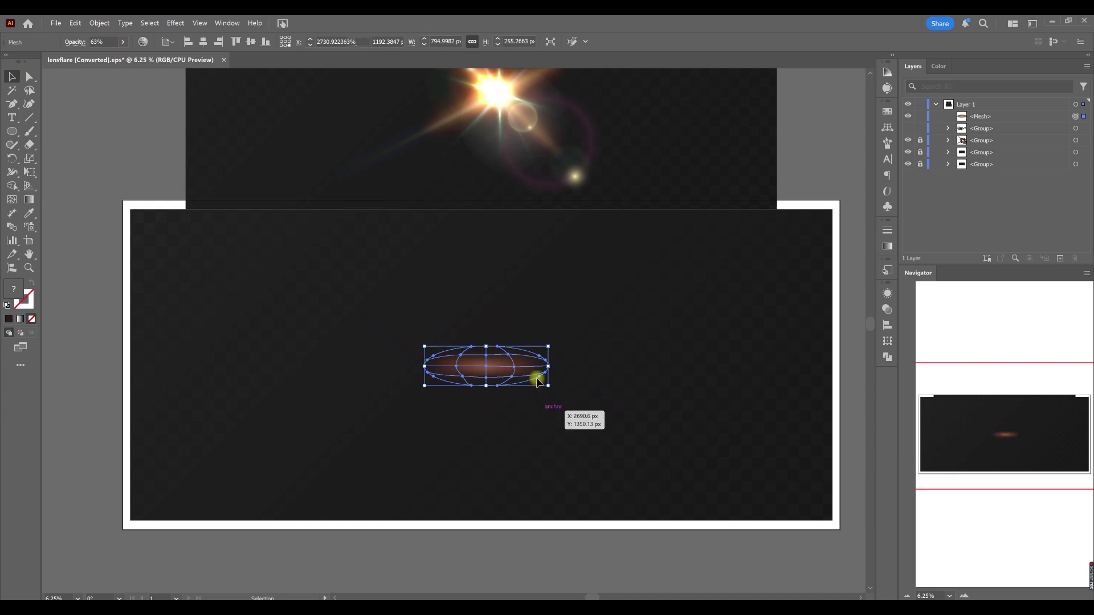
Step: Duplicate the glow mesh in place at the top of Layer 1 and select the upper copy
{"action": "left_click_drag", "start_coordinate": [983, 117], "coordinate": [987, 107]}
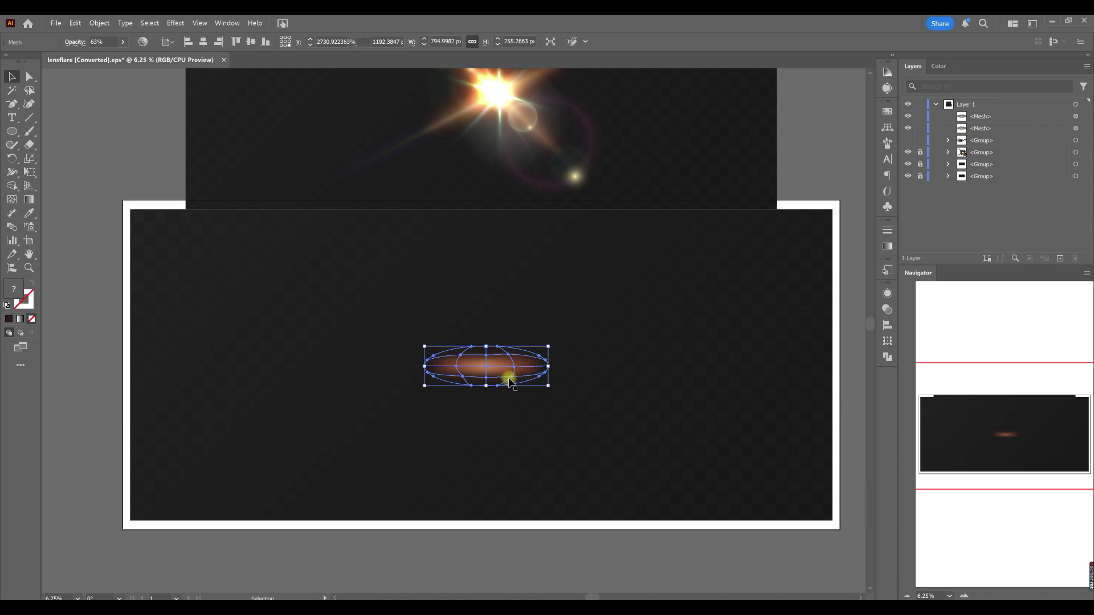
{"action": "left_click", "coordinate": [525, 466]}
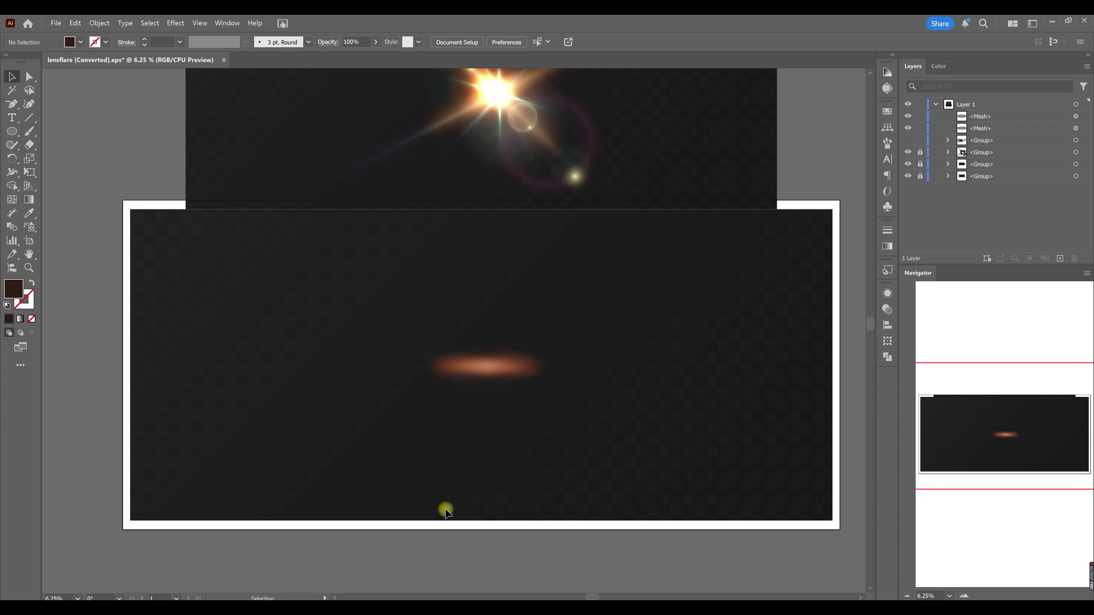
{"action": "left_click", "coordinate": [515, 376]}
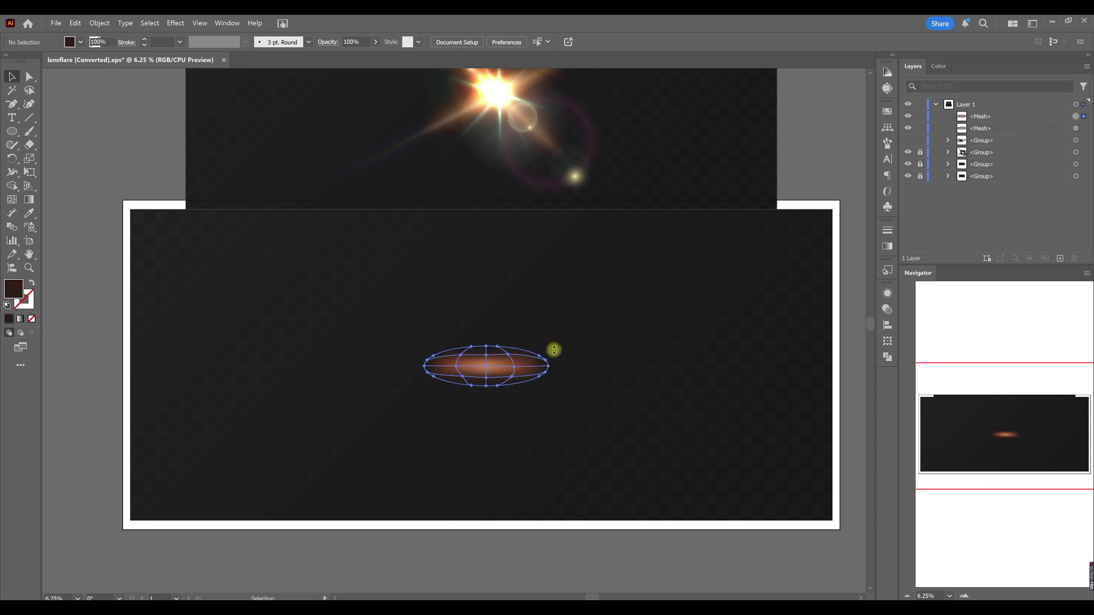
Step: Scale the upper glow copy down around its centre to about 467 by 150 px and deselect it
{"action": "left_click_drag", "start_coordinate": [544, 367], "coordinate": [530, 416]}
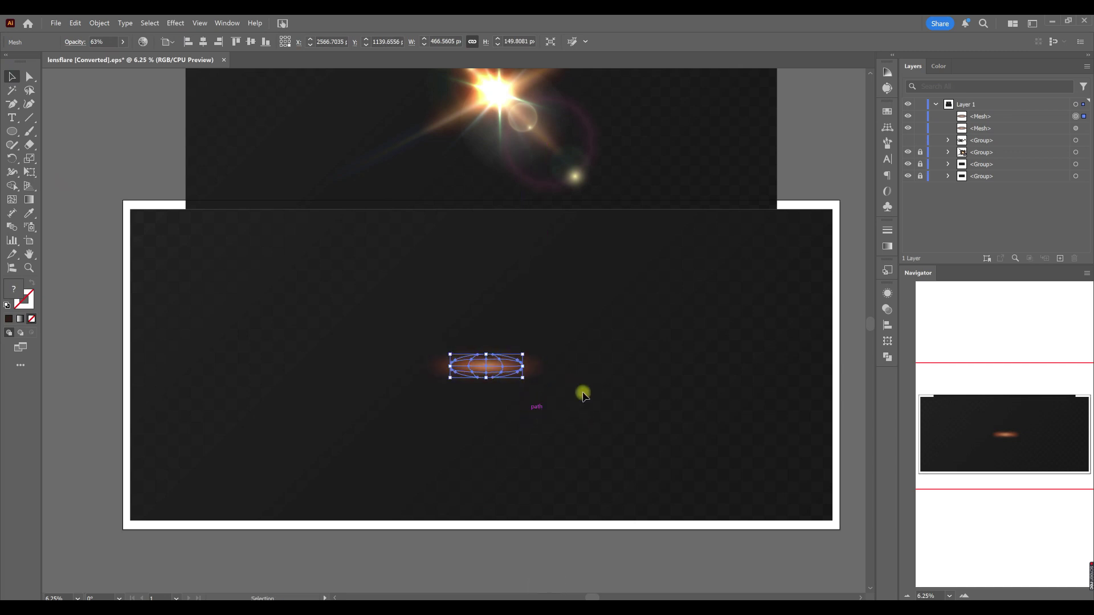
{"action": "left_click", "coordinate": [590, 385]}
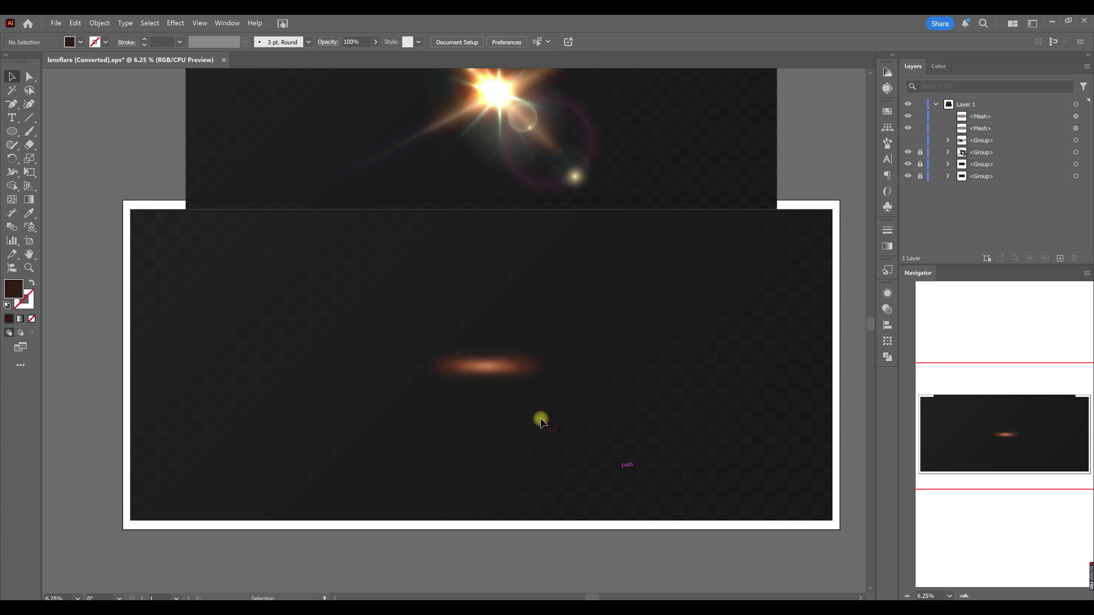
Step: Duplicate the large glow mesh in place, narrow it and rotate the copy into a steep streak about 379 by 716 px through the centre
{"action": "left_click_drag", "start_coordinate": [977, 131], "coordinate": [982, 123]}
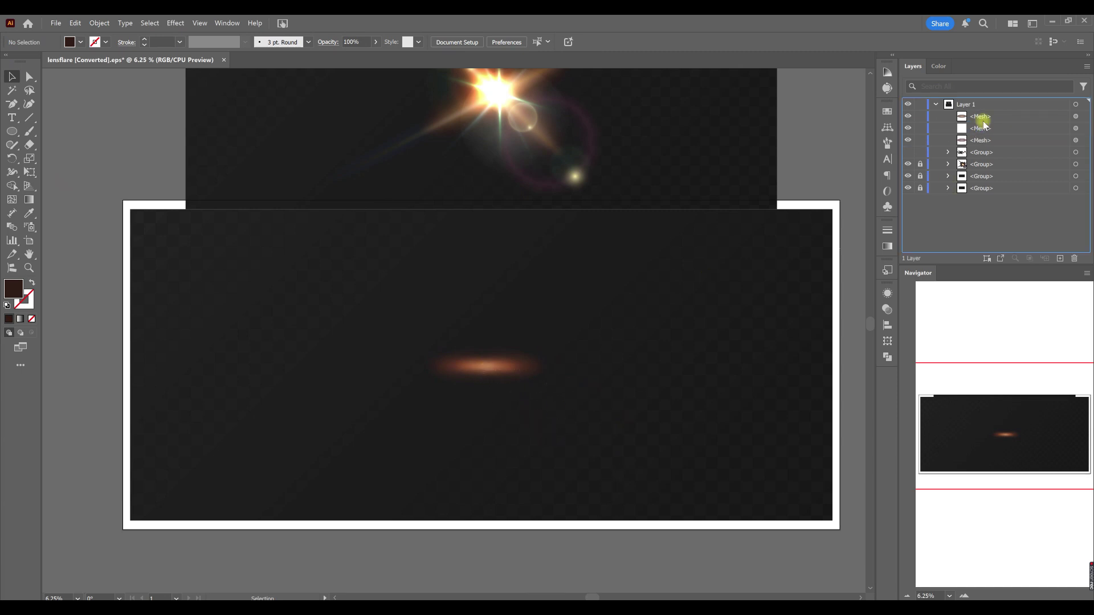
{"action": "left_click", "coordinate": [548, 389]}
{"action": "left_click_drag", "start_coordinate": [549, 388], "coordinate": [519, 430]}
{"action": "left_click_drag", "start_coordinate": [505, 358], "coordinate": [539, 444]}
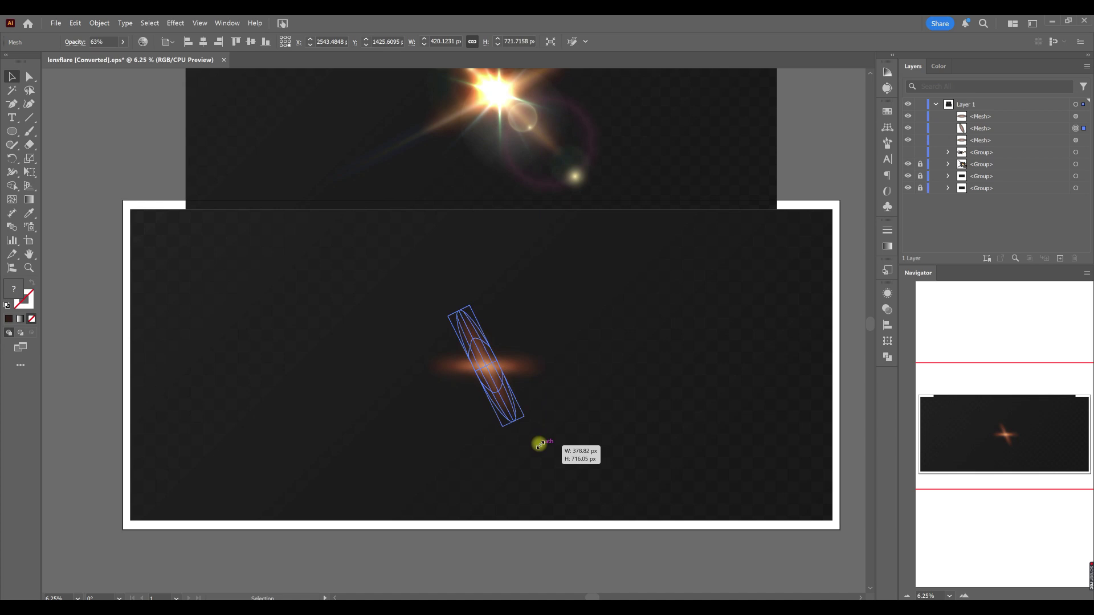
{"action": "left_click", "coordinate": [554, 460]}
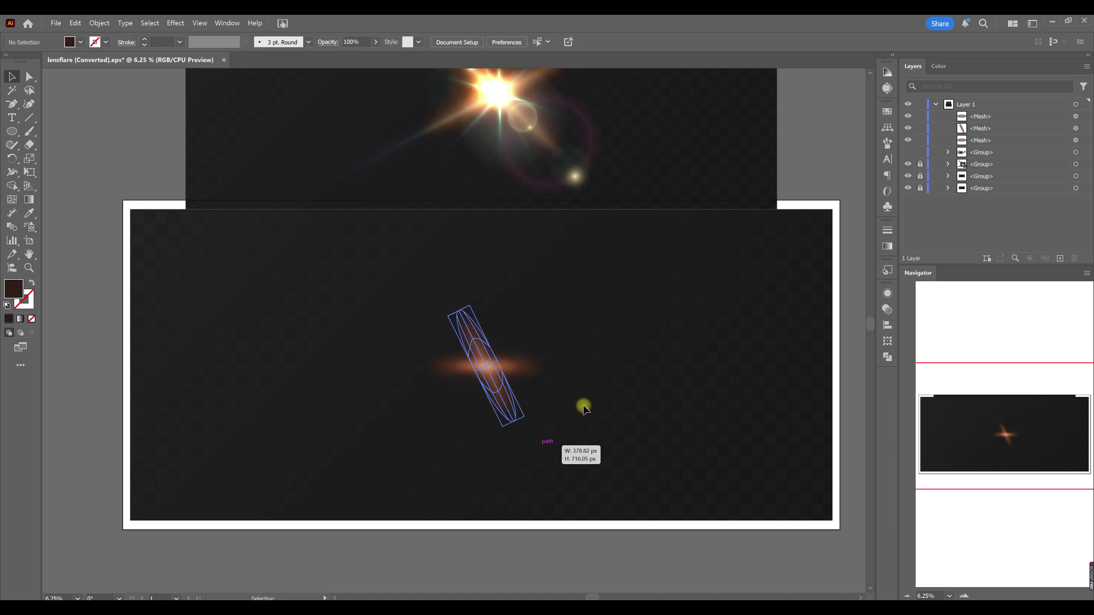
Step: Select the three orange glow meshes, combine them into one group and deselect it
{"action": "left_click", "coordinate": [485, 378]}
{"action": "left_click_drag", "start_coordinate": [487, 380], "coordinate": [640, 409]}
{"action": "left_click", "coordinate": [623, 429]}
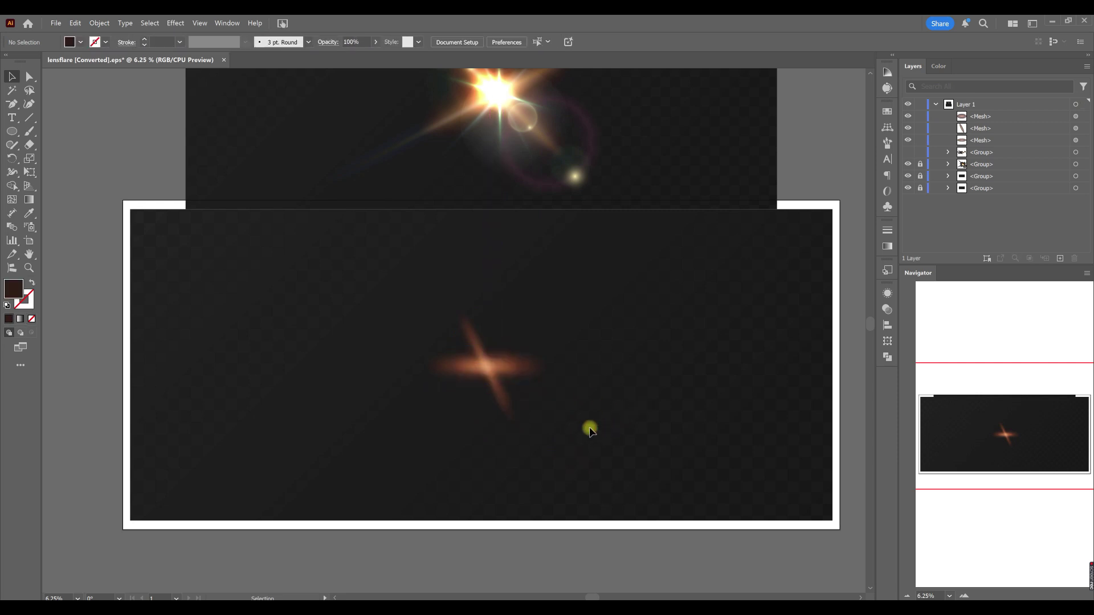
{"action": "left_click_drag", "start_coordinate": [584, 440], "coordinate": [507, 405]}
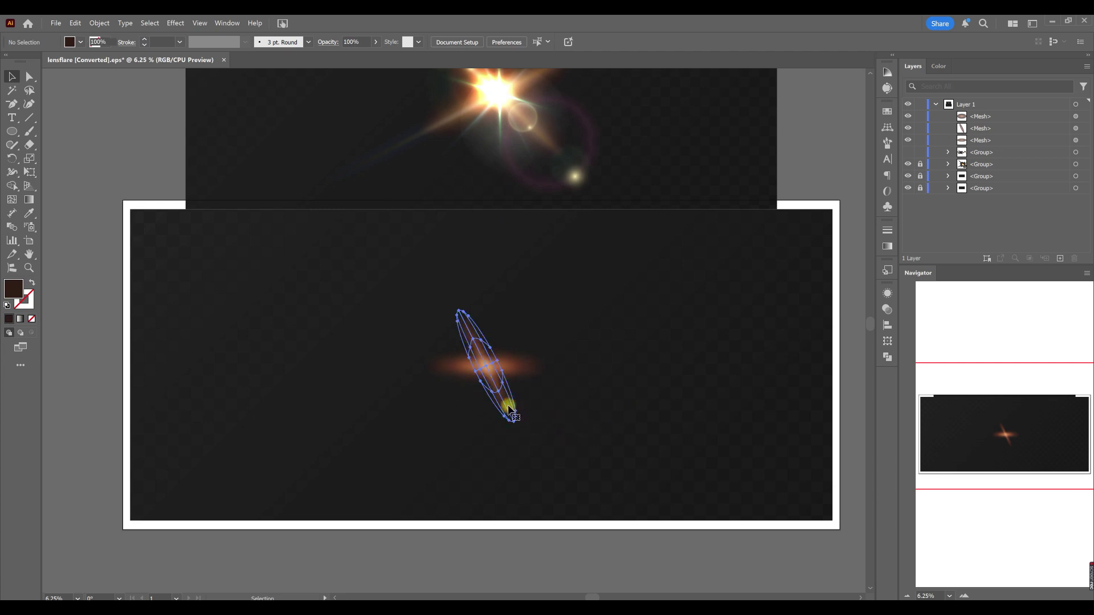
{"action": "left_click_drag", "start_coordinate": [392, 313], "coordinate": [604, 353]}
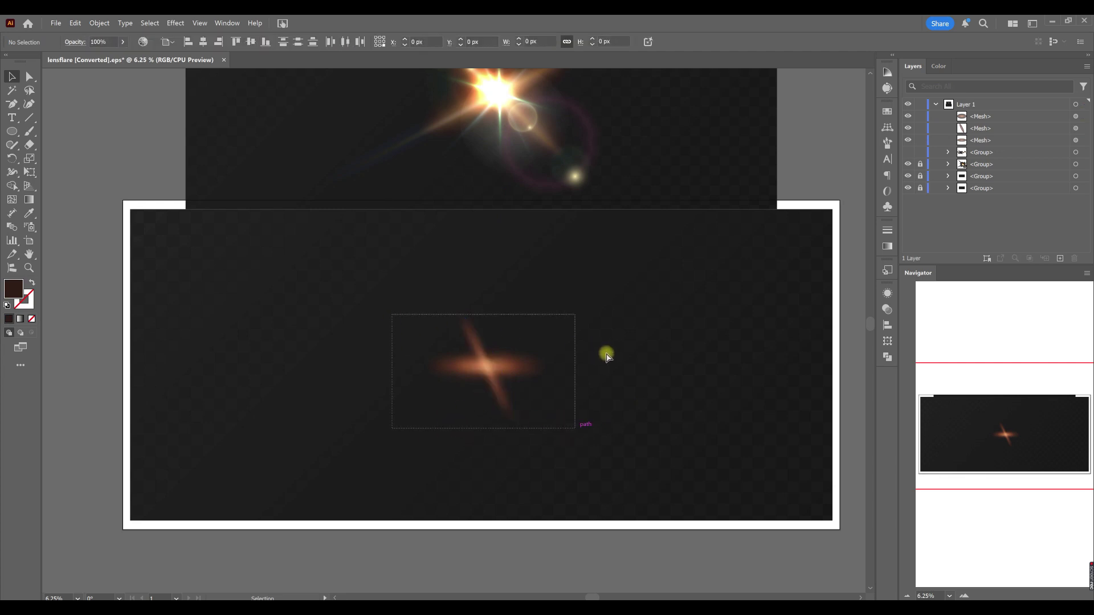
{"action": "key", "text": "ctrl+g"}
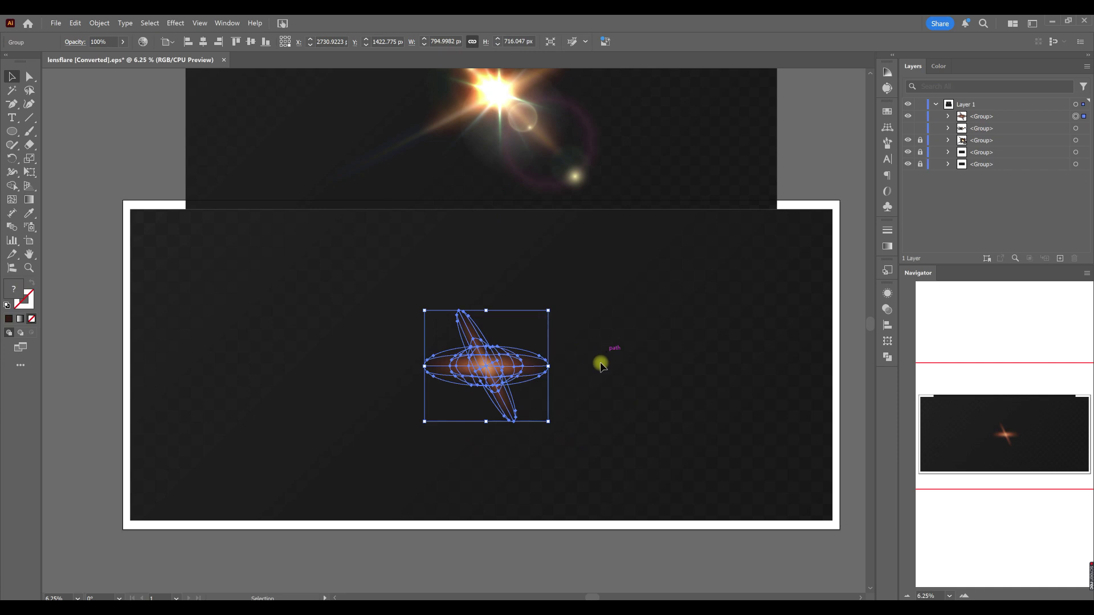
{"action": "left_click", "coordinate": [708, 392]}
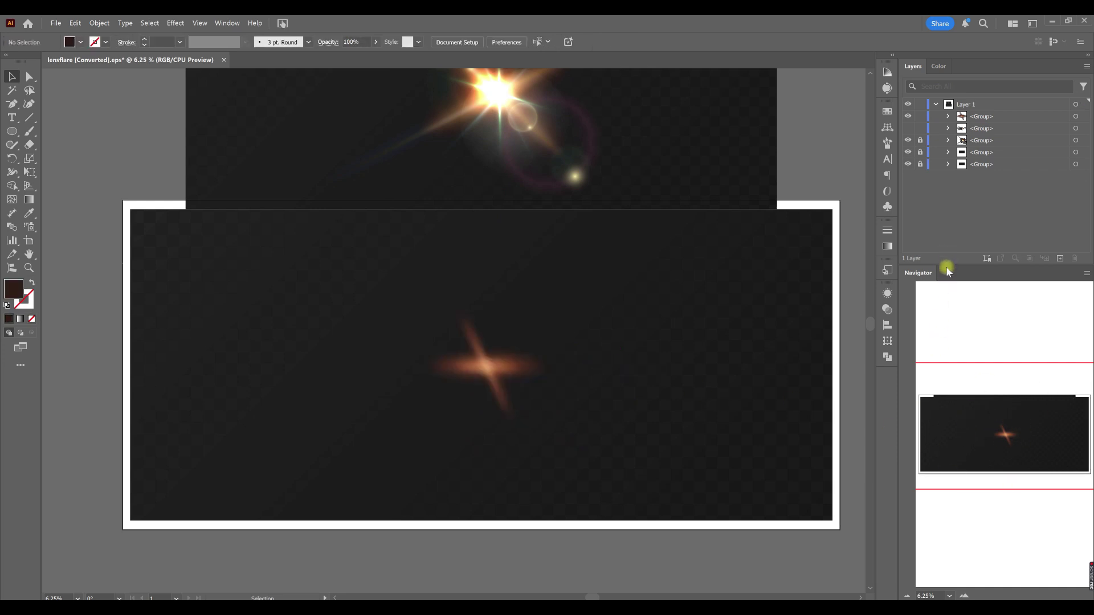
Step: Lock the orange glow group and draw a flat dark teal ellipse about 1248 by 208 px across the dark area beside the glow
{"action": "left_click_drag", "start_coordinate": [949, 264], "coordinate": [950, 331]}
{"action": "scroll", "coordinate": [585, 354], "scroll_direction": "up", "scroll_amount": 3}
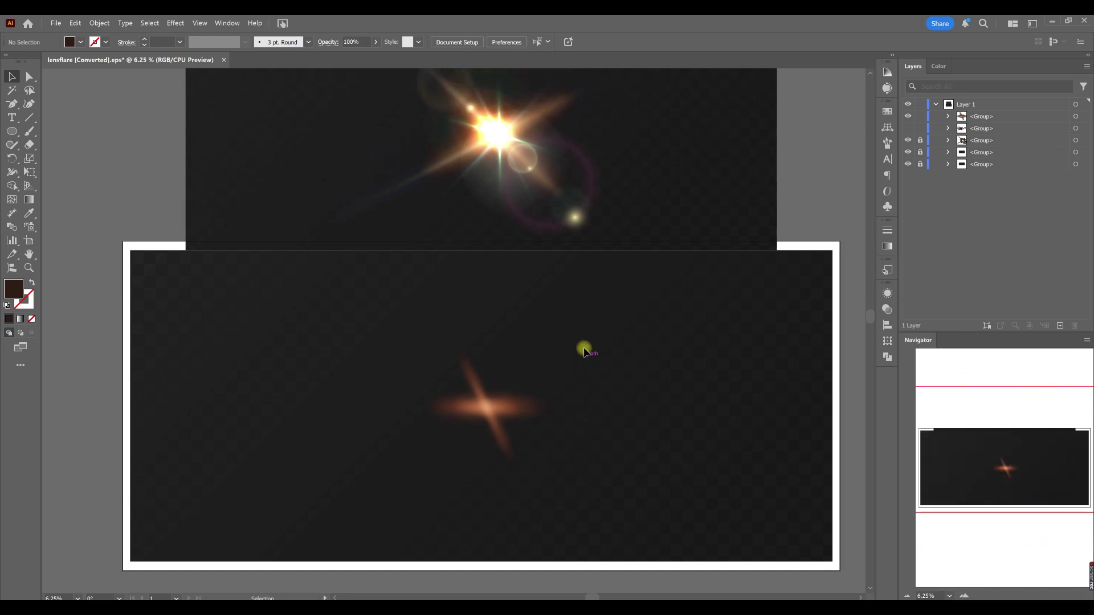
{"action": "scroll", "coordinate": [584, 350], "scroll_direction": "down", "scroll_amount": 1}
{"action": "key", "text": "l"}
{"action": "left_click_drag", "start_coordinate": [272, 364], "coordinate": [467, 397]}
{"action": "scroll", "coordinate": [303, 393], "scroll_direction": "up", "scroll_amount": 1}
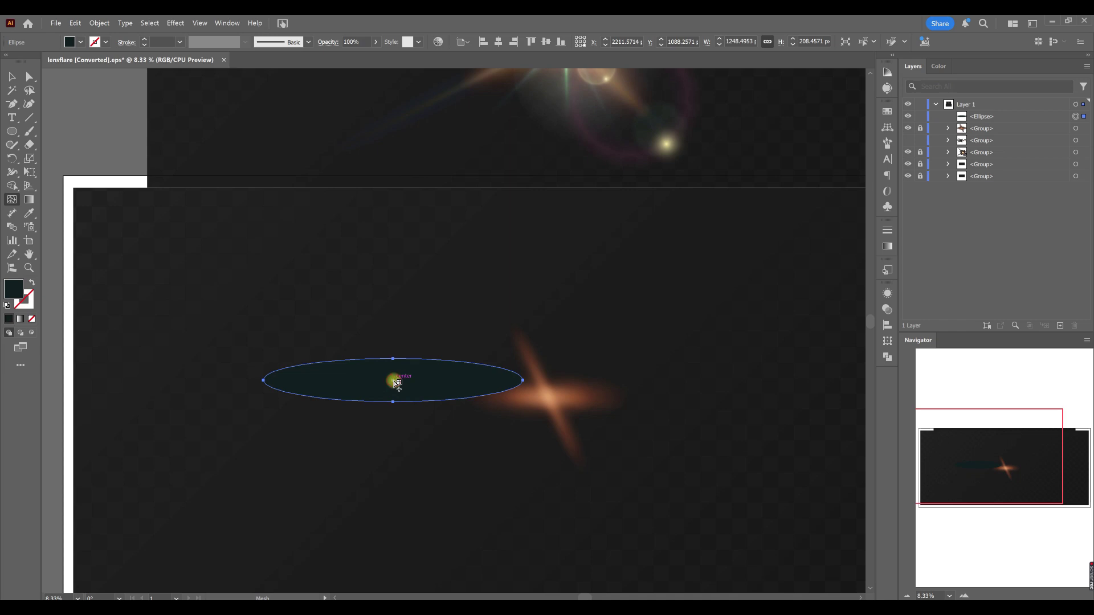
Step: Turn the teal ellipse into a gradient mesh with points at its centre, midway to both ends, and above and below the centre
{"action": "left_click", "coordinate": [393, 381]}
{"action": "left_click", "coordinate": [459, 381]}
{"action": "left_click", "coordinate": [324, 380]}
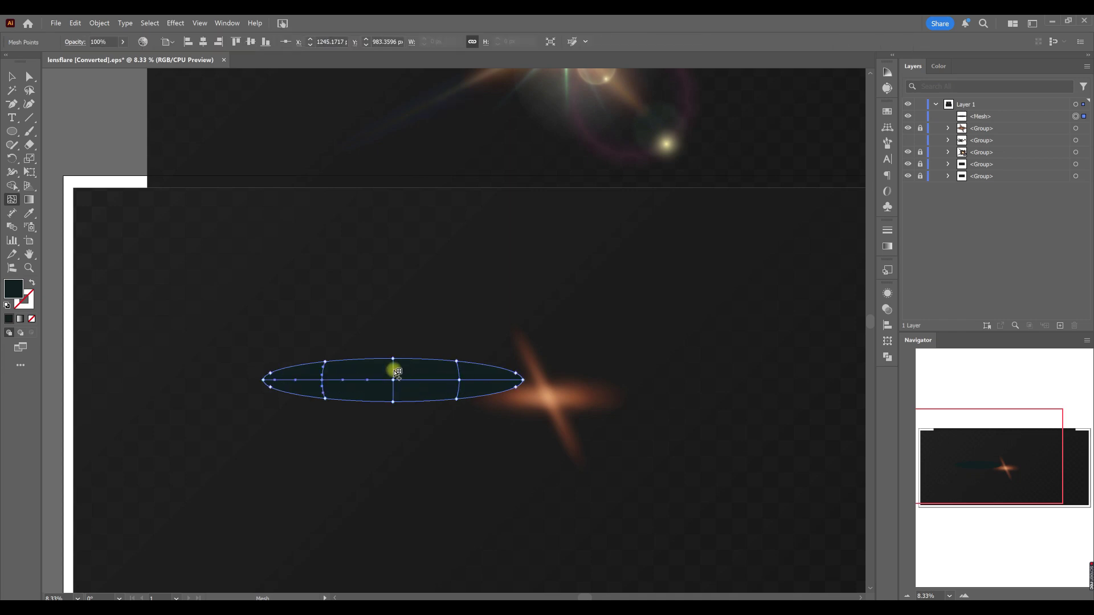
{"action": "left_click", "coordinate": [393, 369]}
{"action": "left_click", "coordinate": [393, 393]}
Step: Set the new mesh's blending mode to Screen and fill the whole mesh with black
{"action": "left_click", "coordinate": [12, 76]}
{"action": "left_click", "coordinate": [887, 308]}
{"action": "left_click", "coordinate": [773, 305]}
{"action": "left_click", "coordinate": [770, 387]}
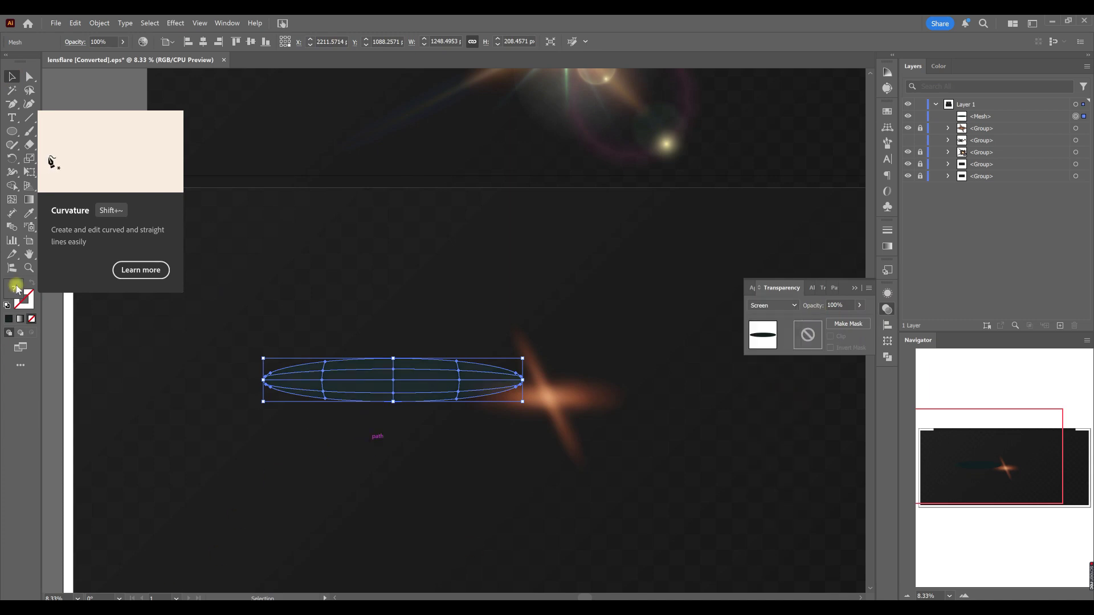
{"action": "double_click", "coordinate": [15, 289]}
{"action": "left_click", "coordinate": [762, 512]}
{"action": "left_click", "coordinate": [1024, 368]}
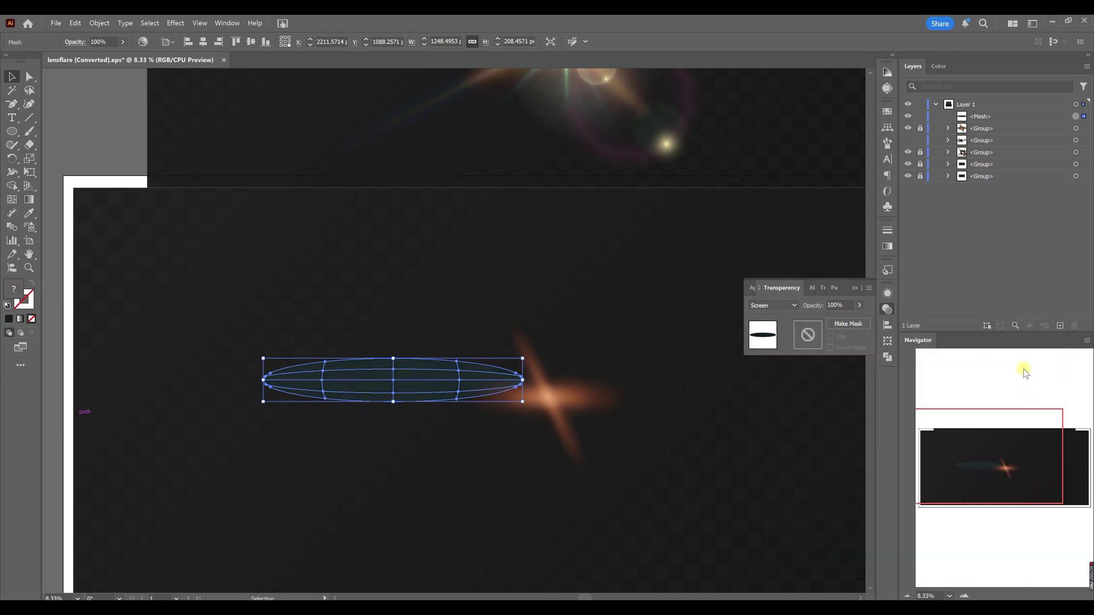
Step: Colour the centre mesh point of the black ellipse a very dark teal, about #01191C
{"action": "left_click", "coordinate": [29, 77]}
{"action": "left_click", "coordinate": [395, 380]}
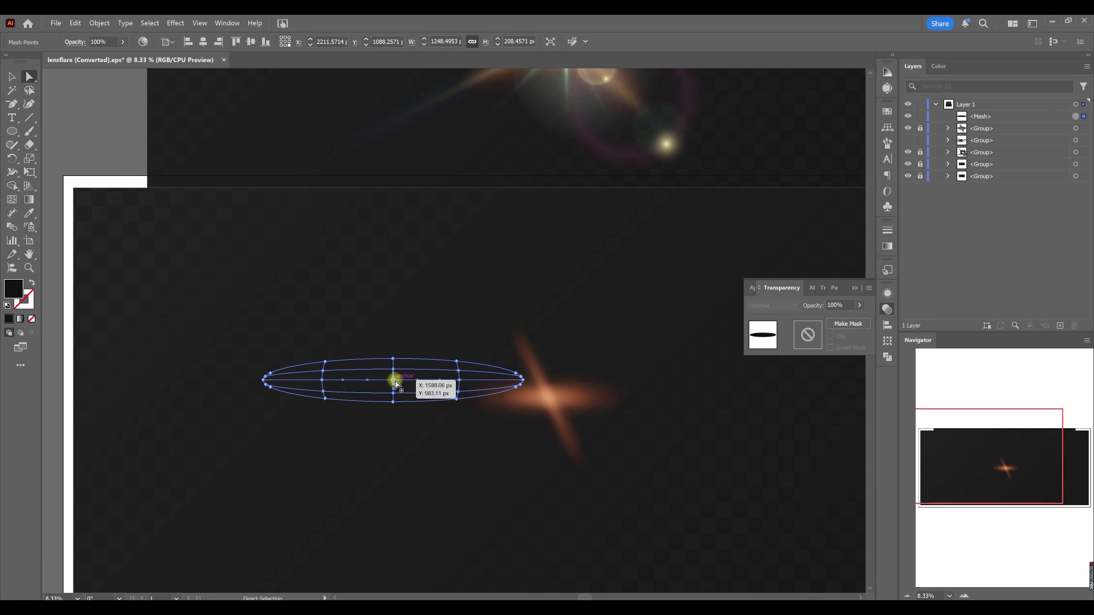
{"action": "double_click", "coordinate": [16, 289]}
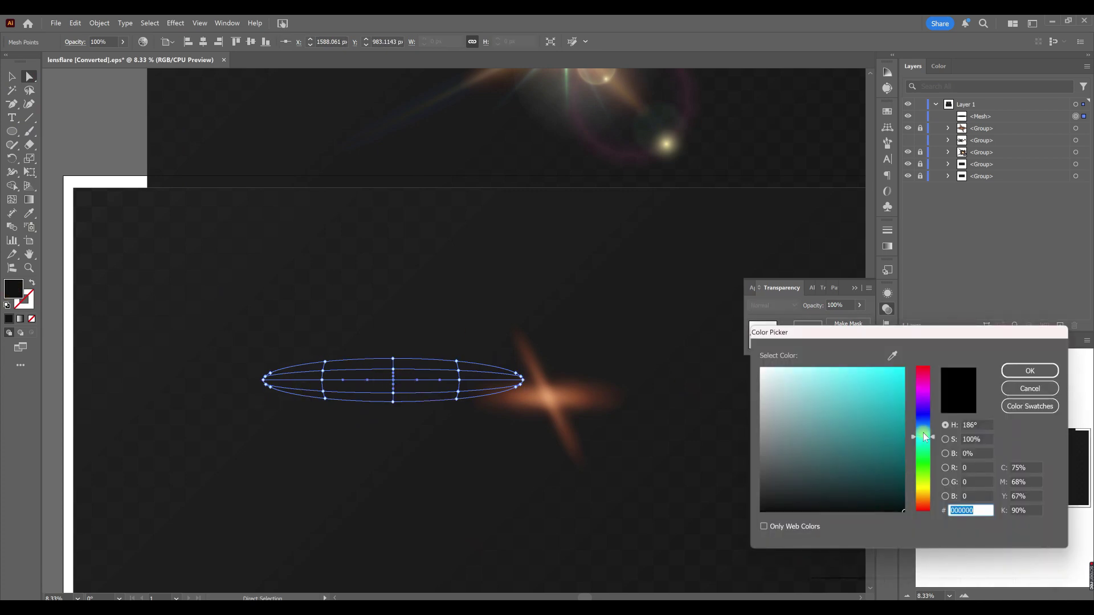
{"action": "left_click", "coordinate": [902, 502]}
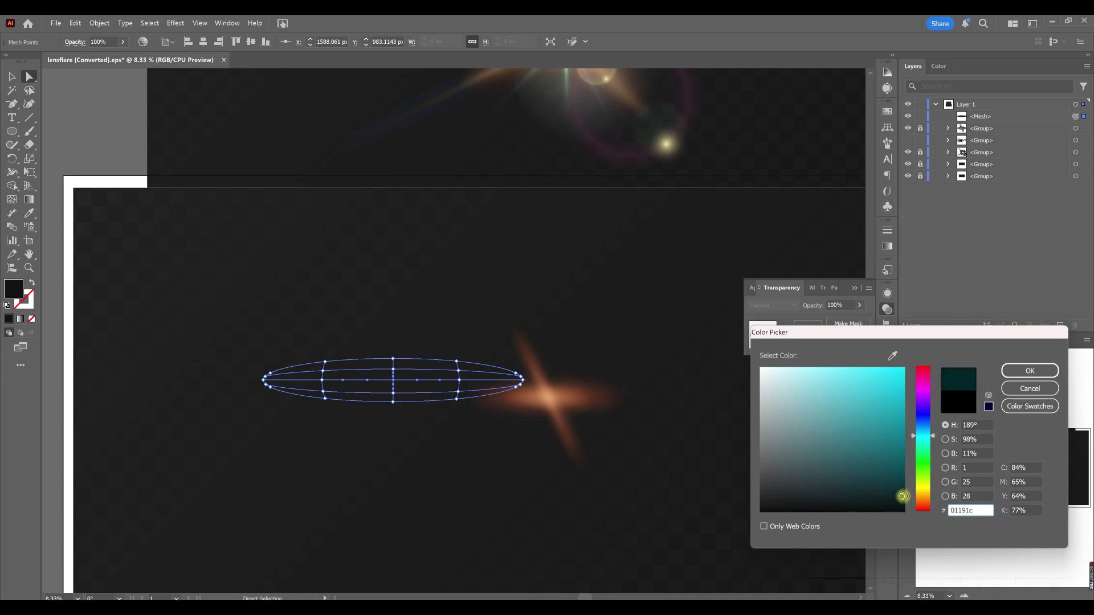
{"action": "left_click", "coordinate": [1030, 371]}
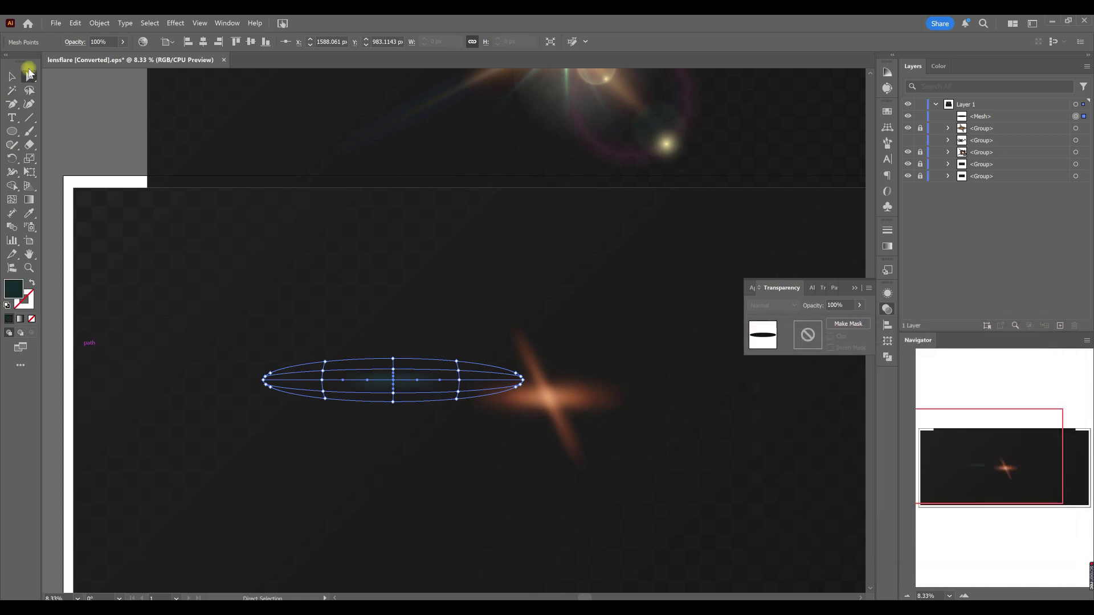
Step: Give the mesh points midway to both ends of the centre line a very dark teal and deselect the mesh
{"action": "left_click", "coordinate": [462, 383]}
{"action": "left_click", "coordinate": [459, 380]}
{"action": "left_click", "coordinate": [322, 381], "text": "shift"}
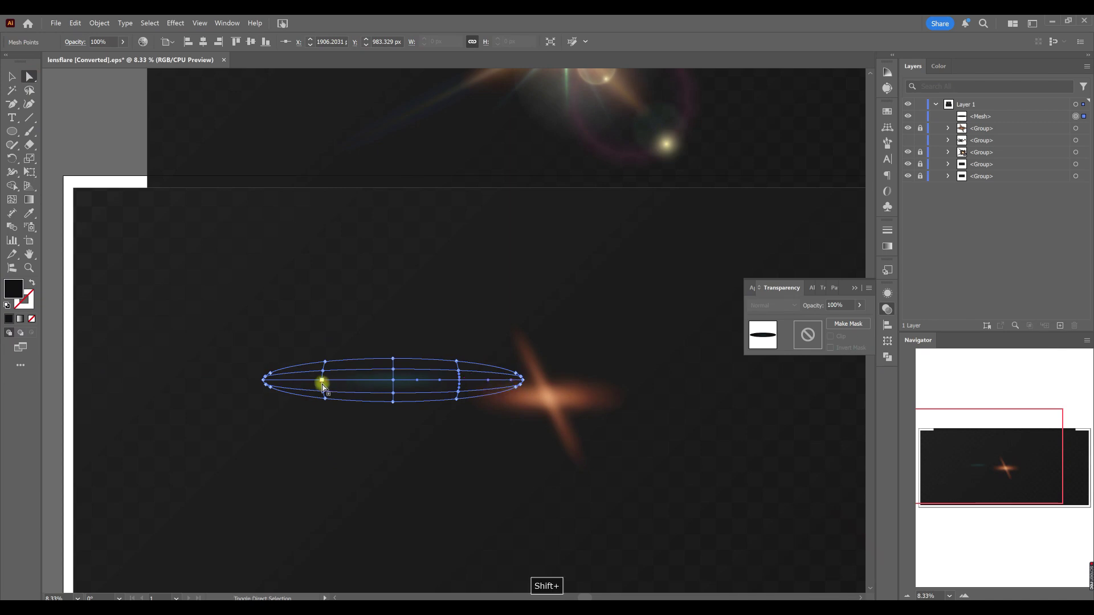
{"action": "double_click", "coordinate": [15, 290]}
{"action": "mouse_move", "coordinate": [798, 442]}
{"action": "left_mouse_down"}
{"action": "mouse_move", "coordinate": [889, 479]}
{"action": "mouse_move", "coordinate": [898, 502]}
{"action": "left_mouse_up"}
{"action": "left_click", "coordinate": [1028, 370]}
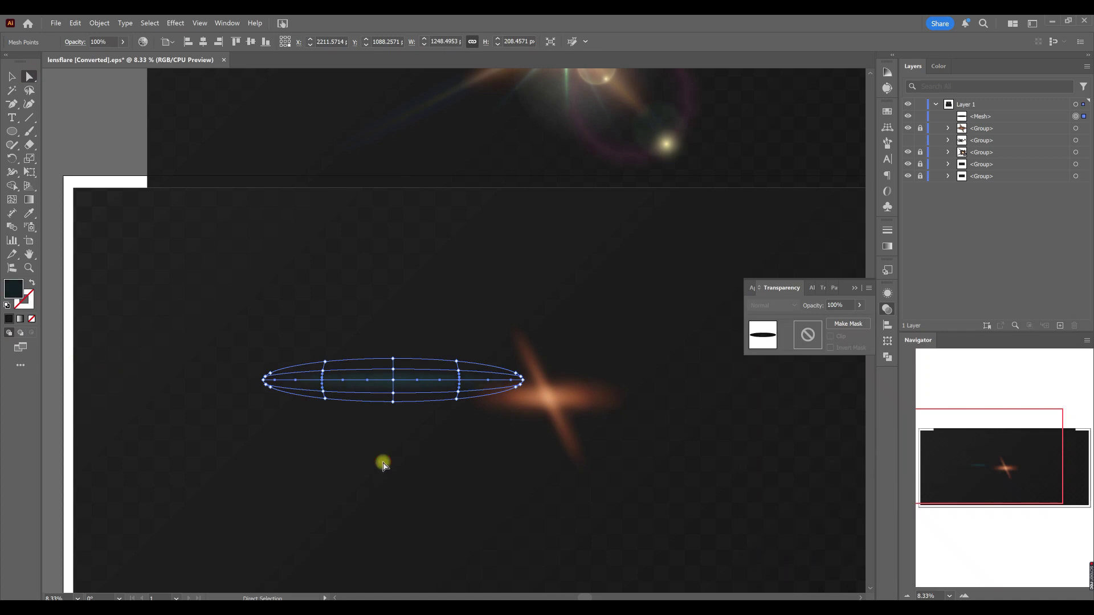
{"action": "left_click", "coordinate": [370, 475]}
{"action": "scroll", "coordinate": [345, 464], "scroll_direction": "down", "scroll_amount": 1}
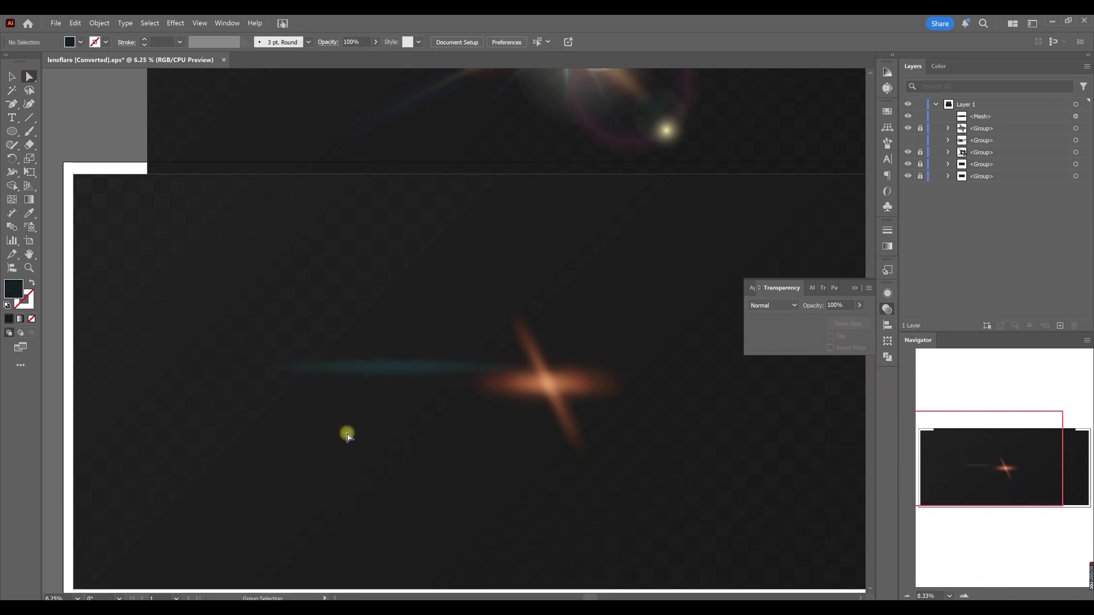
Step: Stretch the teal streak to about 1882 px long, then centre it on the glow as a rising diagonal about 1255 by 1418 px
{"action": "left_click", "coordinate": [12, 76]}
{"action": "left_click", "coordinate": [403, 384]}
{"action": "left_click_drag", "start_coordinate": [283, 391], "coordinate": [234, 384]}
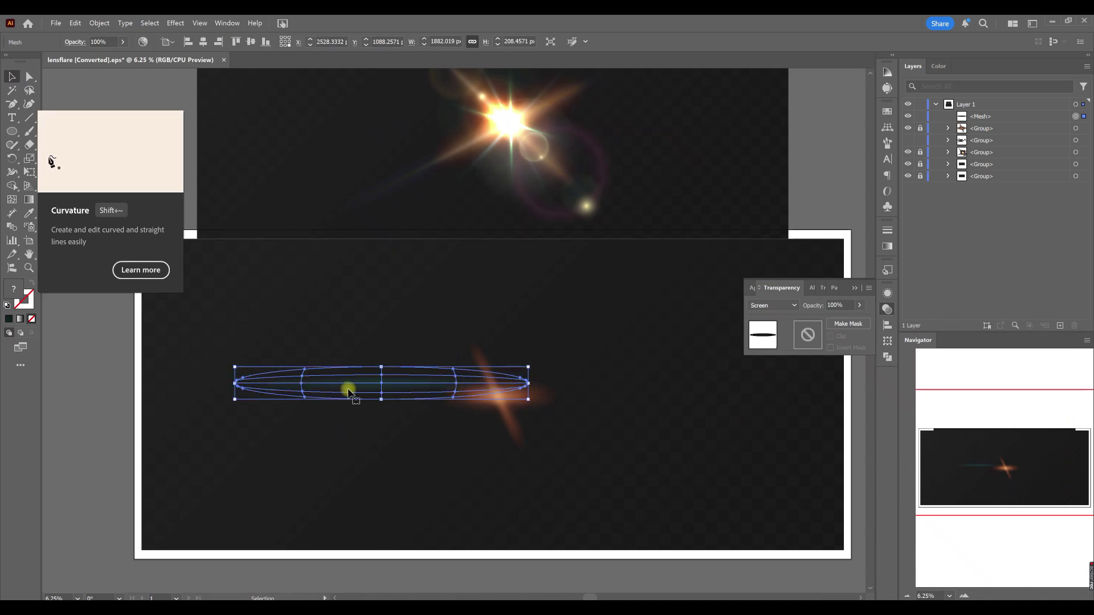
{"action": "left_click_drag", "start_coordinate": [533, 406], "coordinate": [499, 410]}
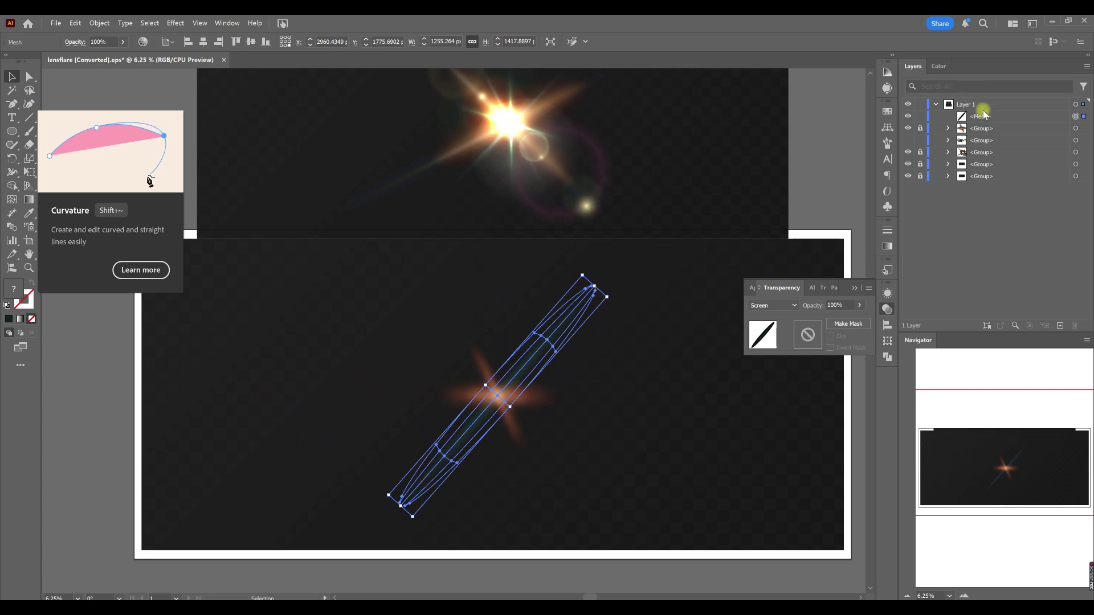
Step: Duplicate the teal streak in place and scale the copy down around its centre to about 797 by 900 px
{"action": "key", "text": "ctrl+c"}
{"action": "key", "text": "ctrl+f"}
{"action": "left_click_drag", "start_coordinate": [594, 286], "coordinate": [567, 330]}
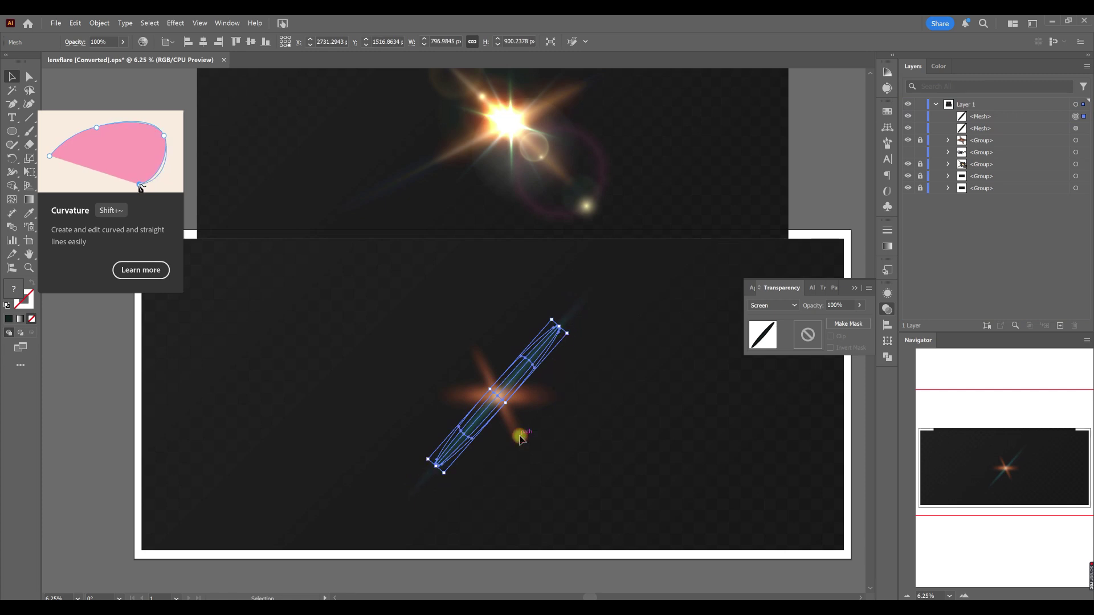
{"action": "left_click", "coordinate": [498, 466]}
Step: Select both teal streaks and lower their opacity to 72%
{"action": "left_click_drag", "start_coordinate": [564, 444], "coordinate": [454, 365]}
{"action": "left_click_drag", "start_coordinate": [123, 41], "coordinate": [109, 55]}
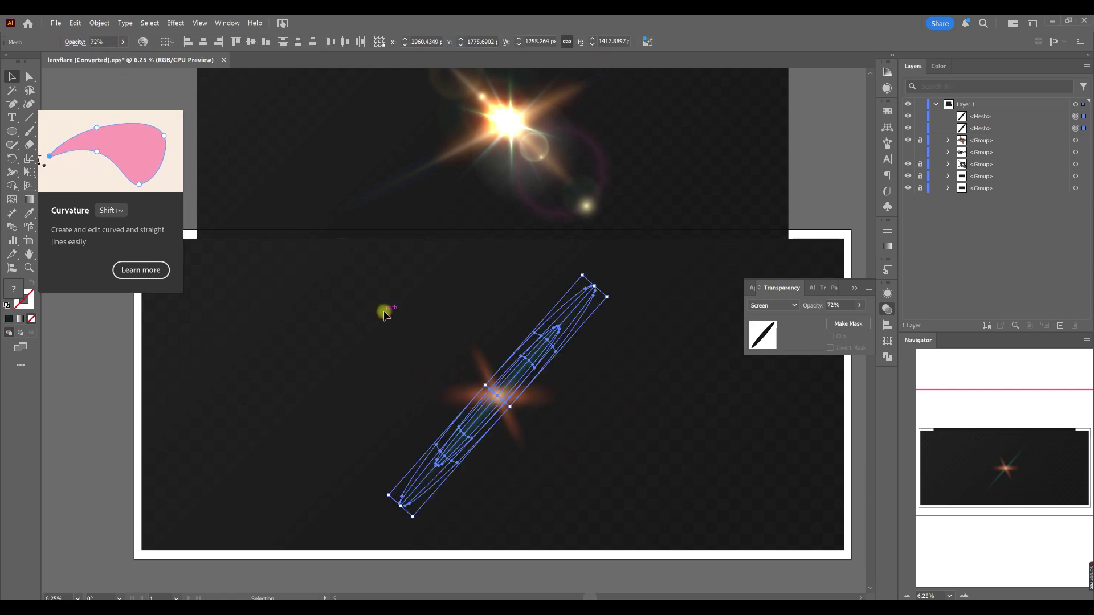
Step: Duplicate both teal streaks in place and rotate the pair into a falling diagonal about 1543 by 1097 px across the glow
{"action": "left_click_drag", "start_coordinate": [404, 327], "coordinate": [527, 439]}
{"action": "key", "text": "ctrl+c"}
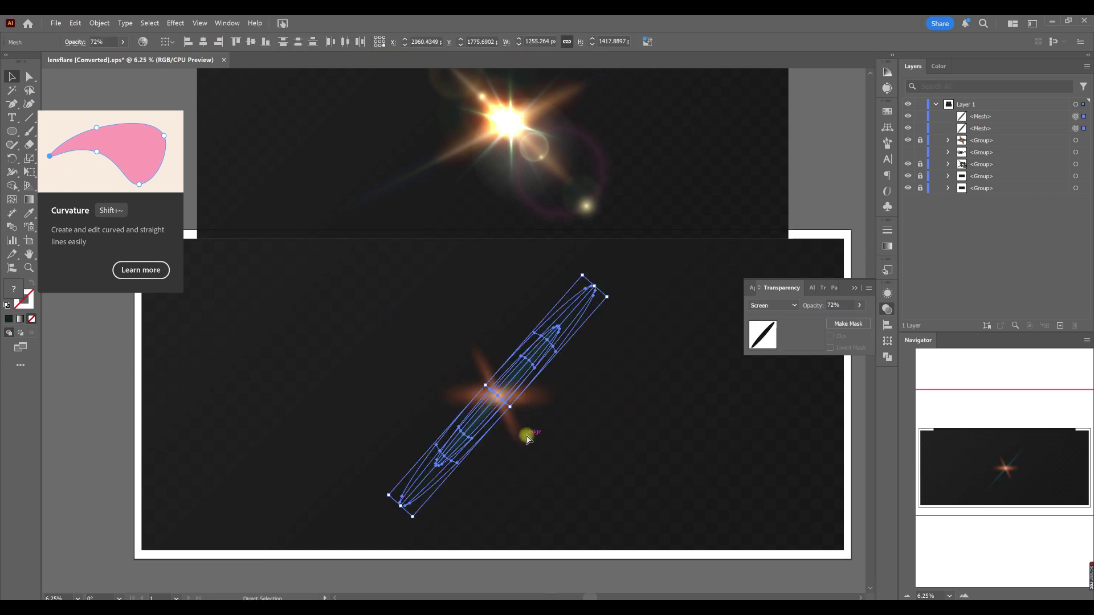
{"action": "left_click_drag", "start_coordinate": [613, 308], "coordinate": [581, 479]}
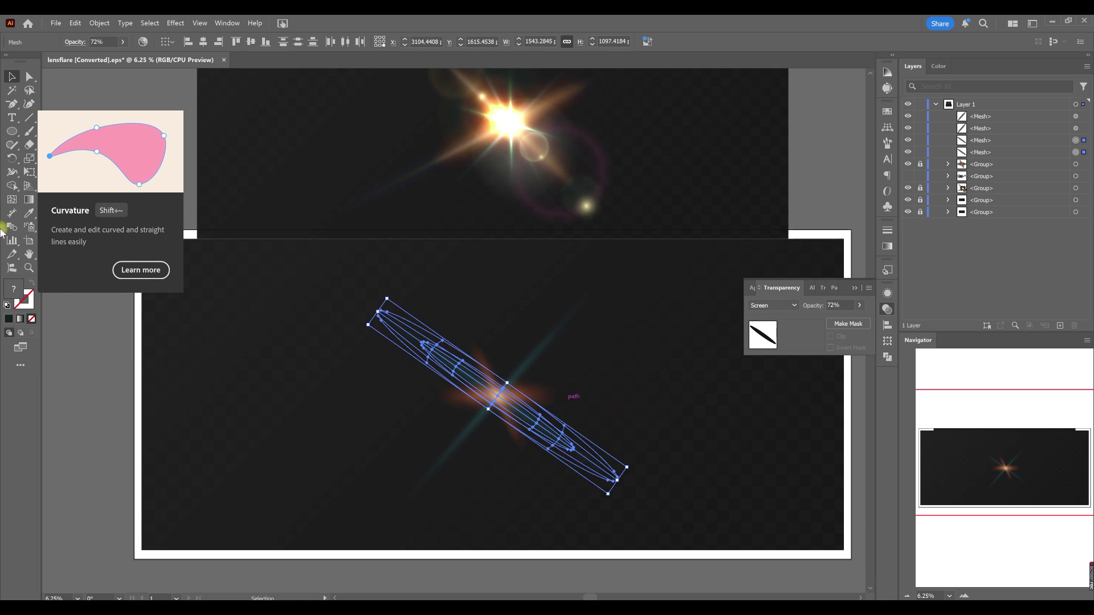
{"action": "left_click", "coordinate": [391, 408]}
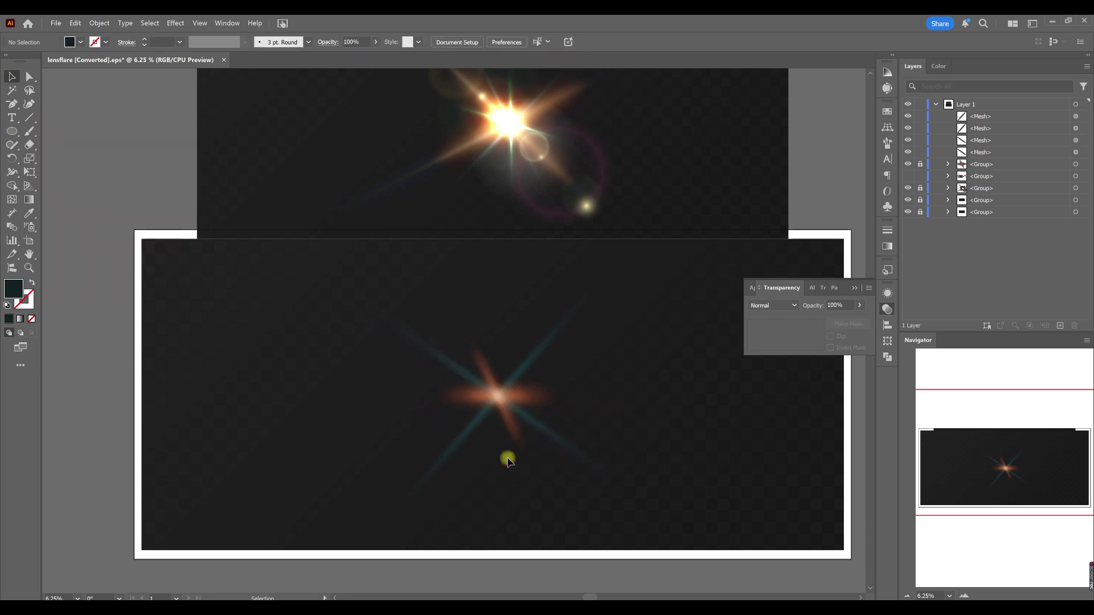
Step: Duplicate the shorter falling teal streak in place and rotate the copy to a steep angle, about 427 by 1124 px
{"action": "left_click", "coordinate": [550, 438]}
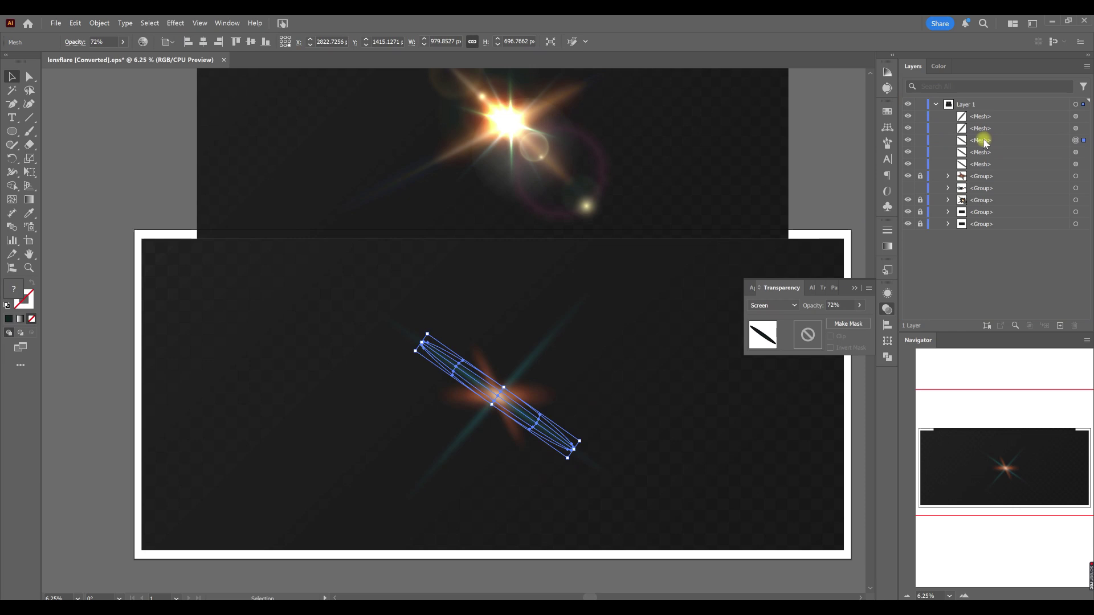
{"action": "left_click_drag", "start_coordinate": [564, 466], "coordinate": [516, 494]}
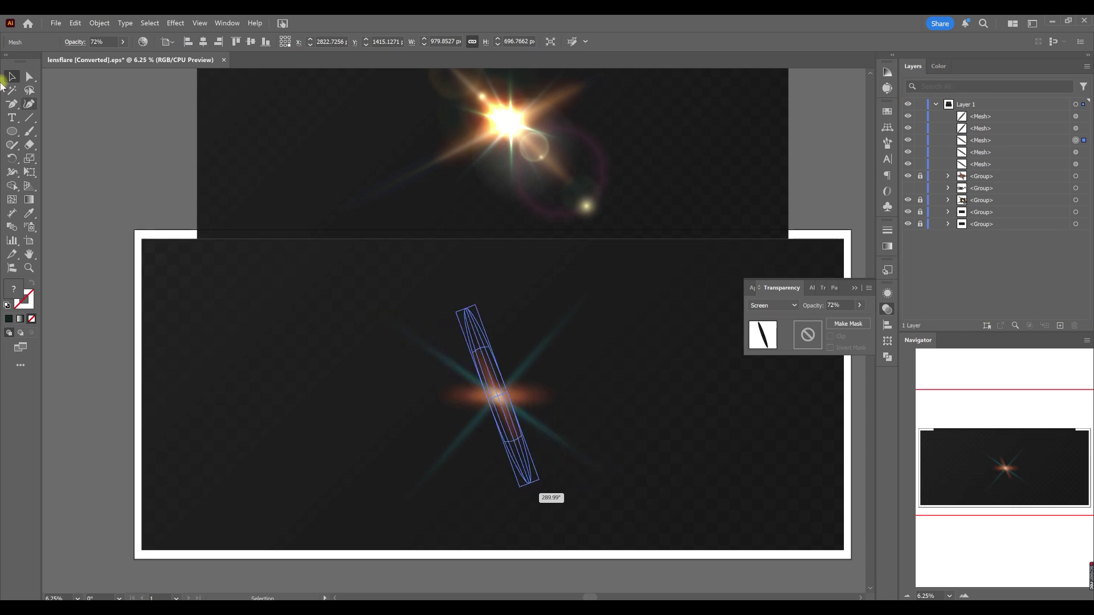
Step: Colour the steep teal streak's centre mesh point a brighter teal and deselect the streak
{"action": "left_click", "coordinate": [29, 76]}
{"action": "left_click", "coordinate": [499, 400]}
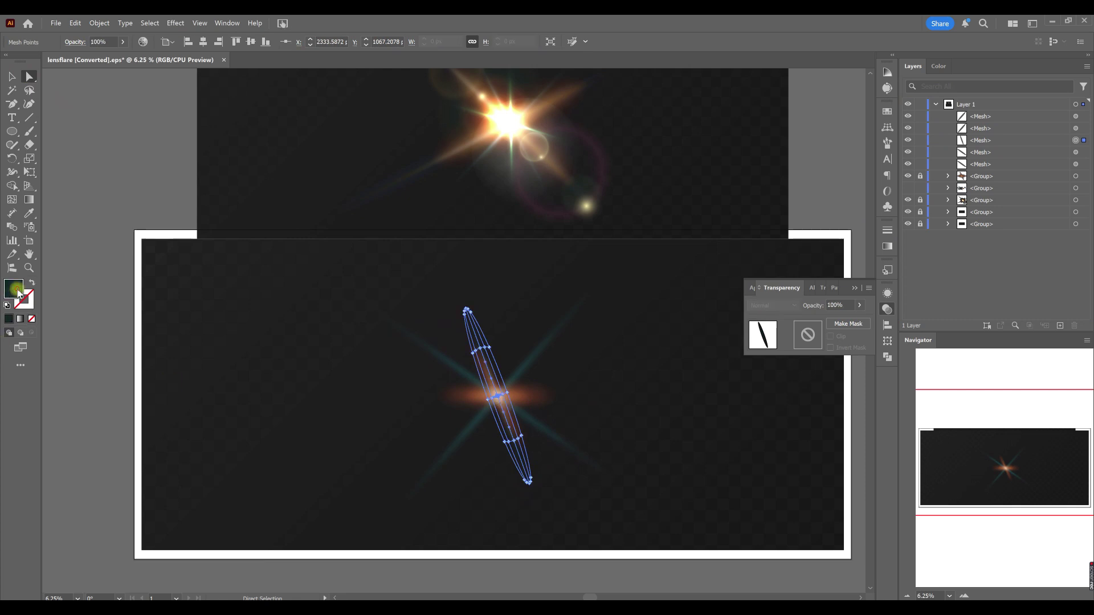
{"action": "double_click", "coordinate": [13, 289]}
{"action": "left_click", "coordinate": [895, 468]}
{"action": "left_click", "coordinate": [1027, 372]}
{"action": "left_click", "coordinate": [13, 76]}
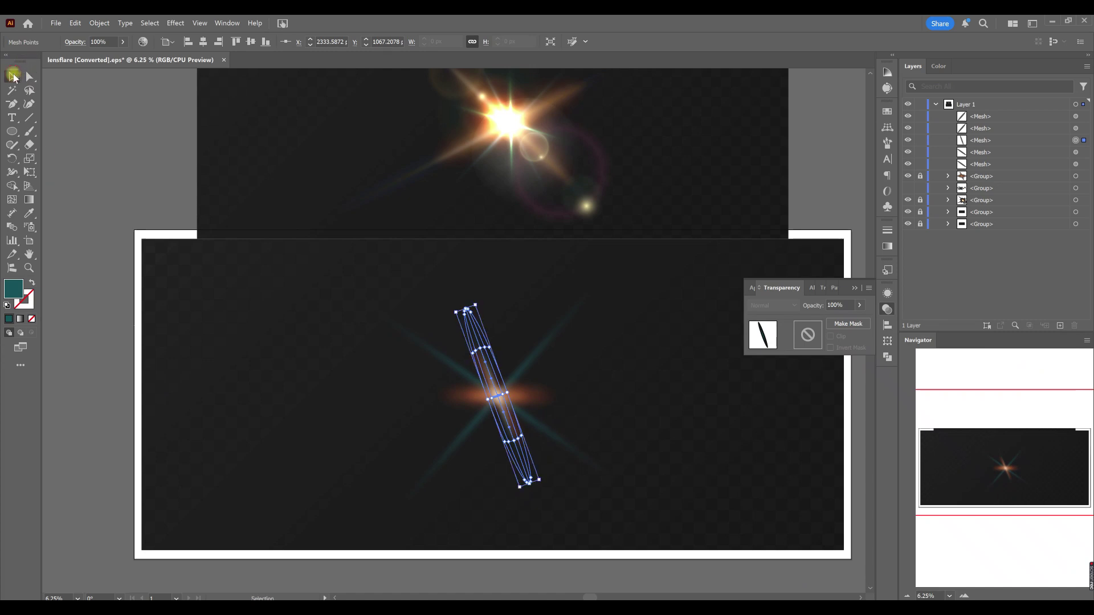
{"action": "left_click", "coordinate": [366, 415]}
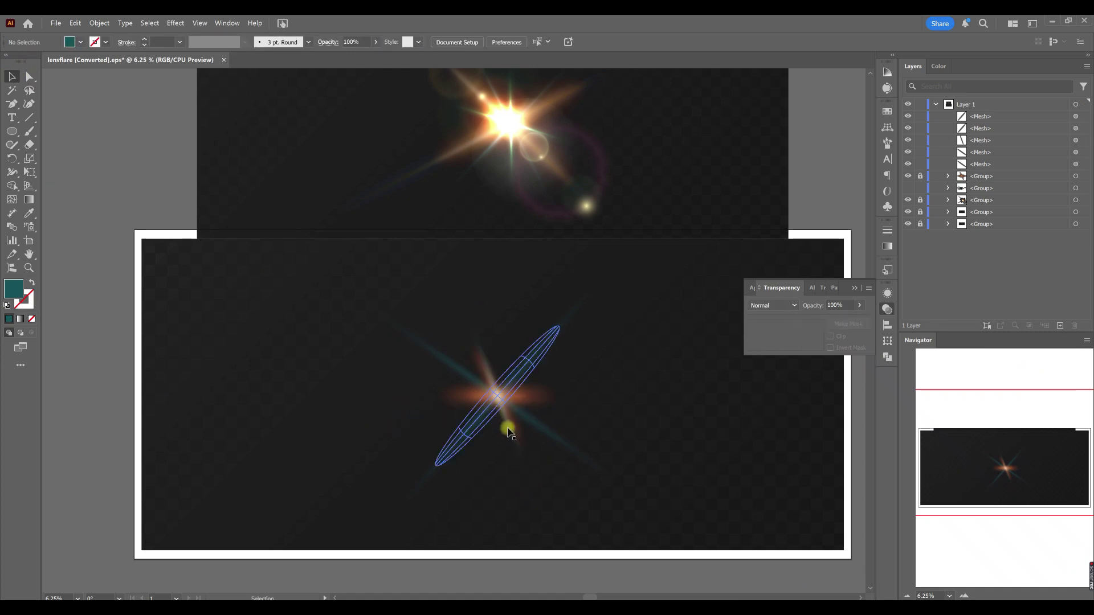
Step: Recolour the steep teal streak's upper and lower intermediate mesh points a dark teal and deselect the streak
{"action": "left_click", "coordinate": [481, 348]}
{"action": "key", "text": "a"}
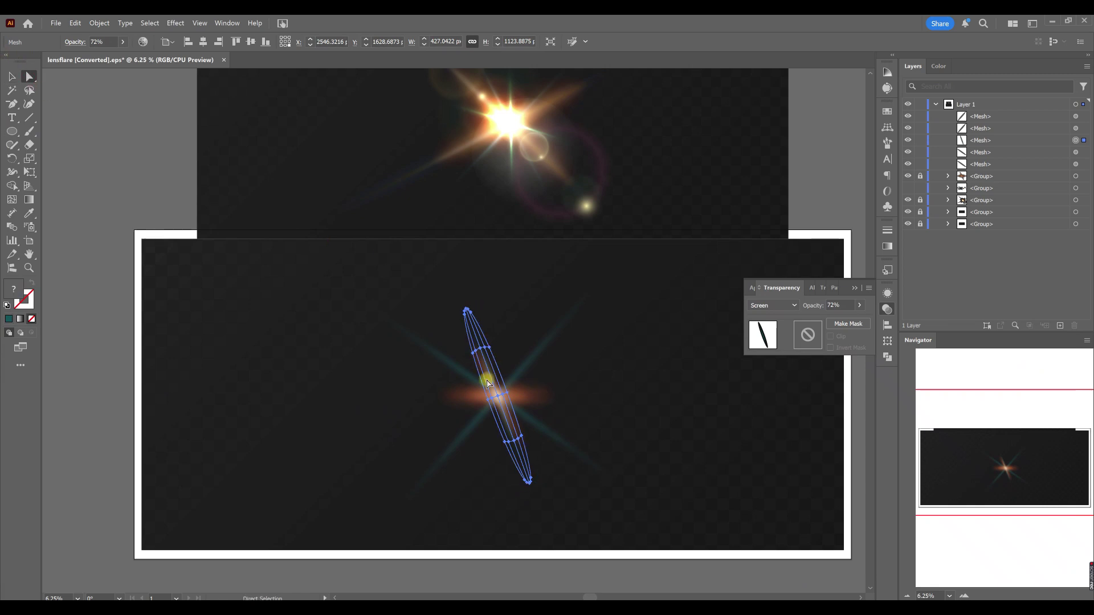
{"action": "left_click", "coordinate": [481, 347]}
{"action": "left_click", "coordinate": [514, 443], "text": "shift"}
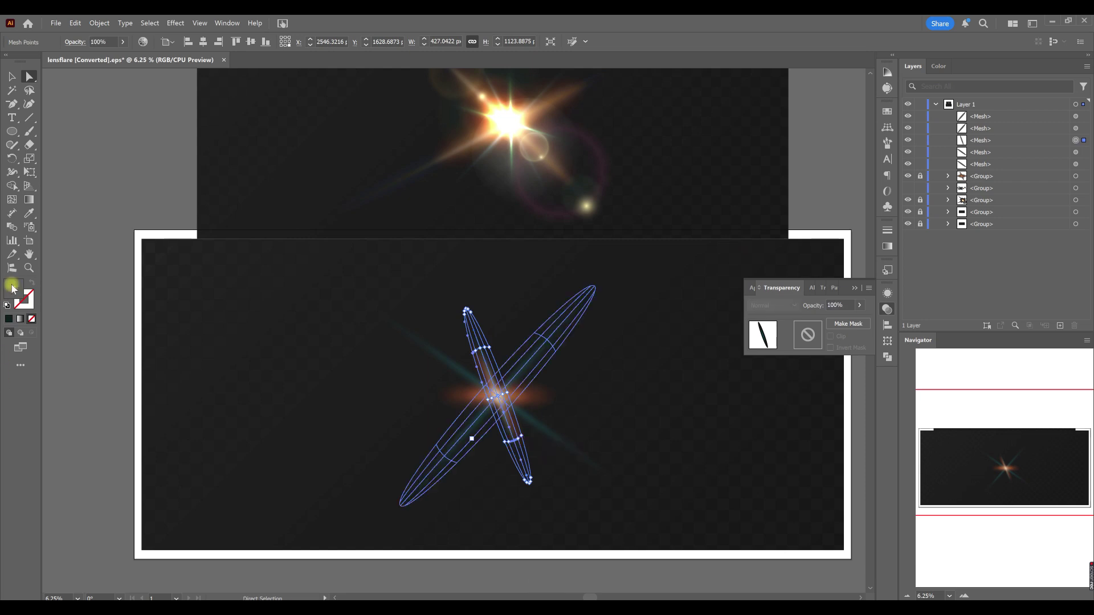
{"action": "scroll", "coordinate": [484, 356], "scroll_direction": "up", "scroll_amount": 3}
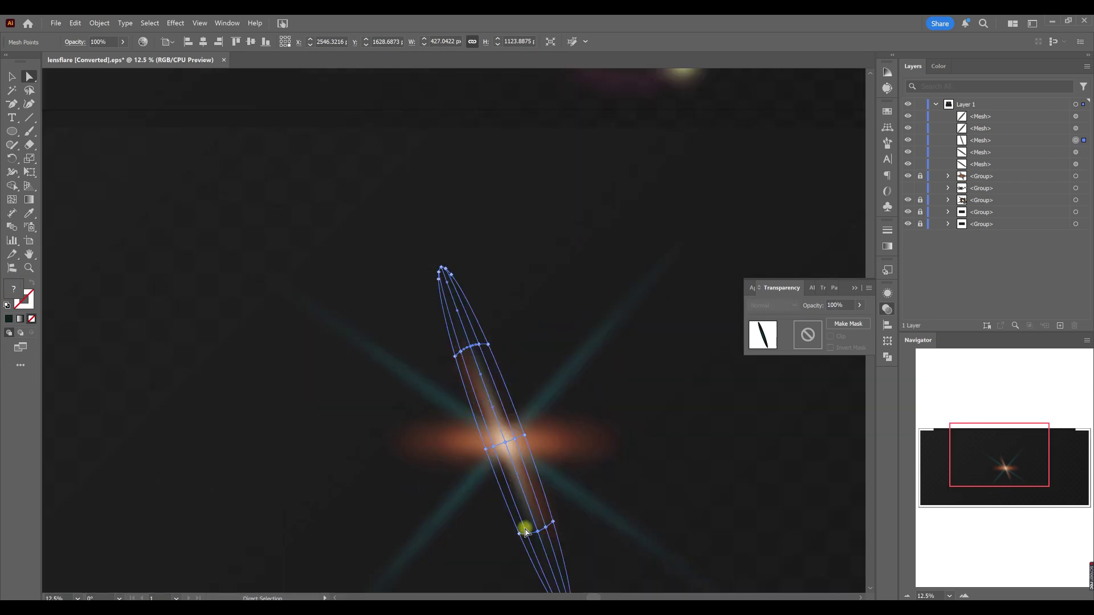
{"action": "double_click", "coordinate": [14, 289]}
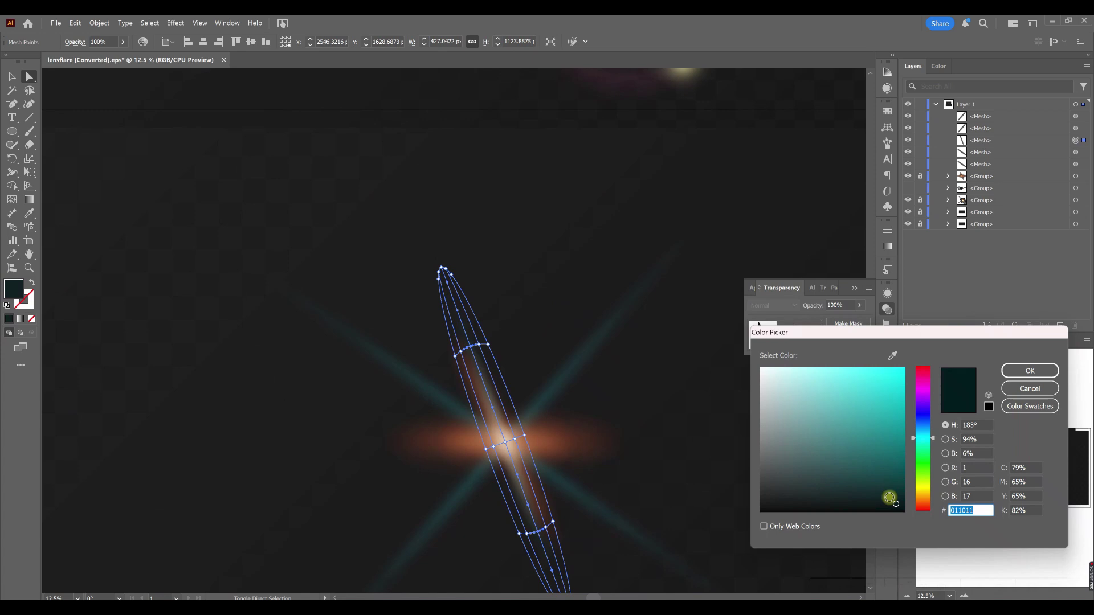
{"action": "left_click", "coordinate": [1023, 387]}
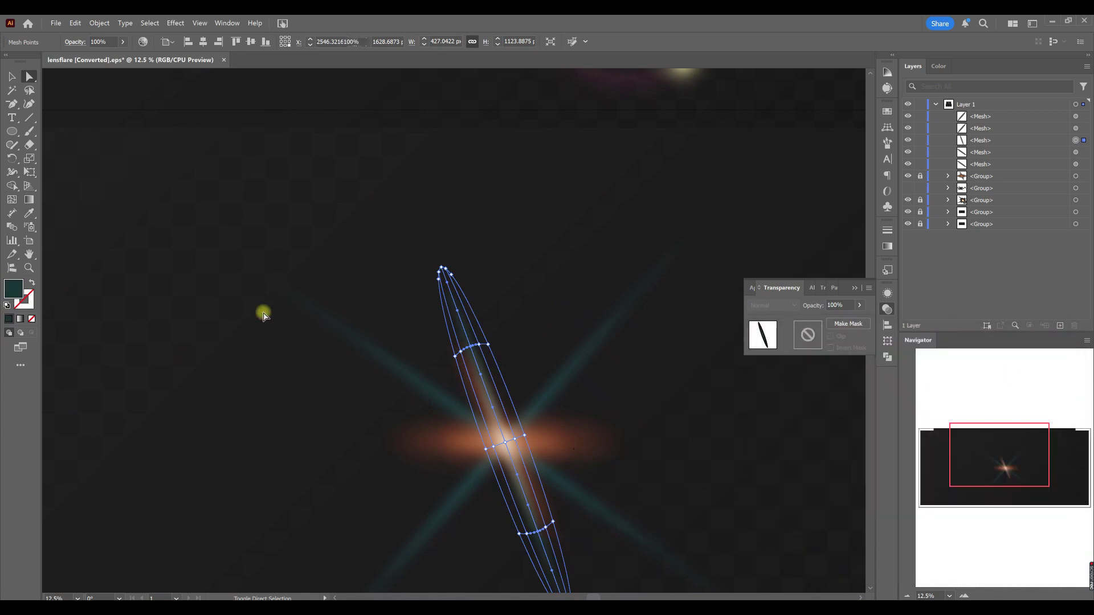
{"action": "left_click", "coordinate": [292, 313]}
Step: Duplicate the steep teal streak in place and shrink the copy about its centre to about 268 by 705 px
{"action": "scroll", "coordinate": [307, 311], "scroll_direction": "down", "scroll_amount": 2}
{"action": "key", "text": "v"}
{"action": "left_click", "coordinate": [367, 362]}
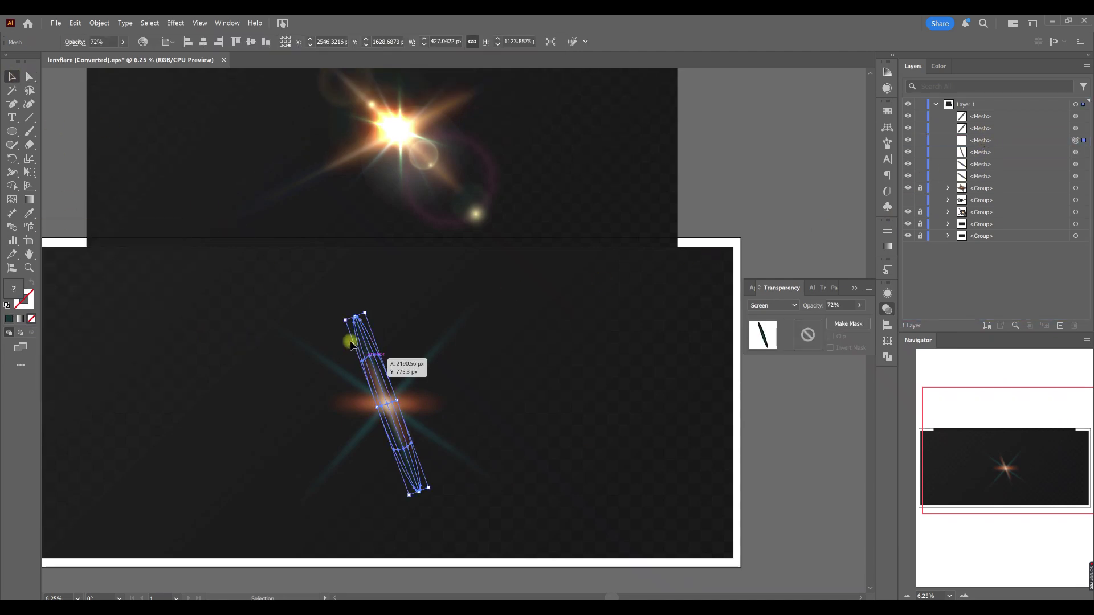
{"action": "left_click_drag", "start_coordinate": [355, 313], "coordinate": [385, 345]}
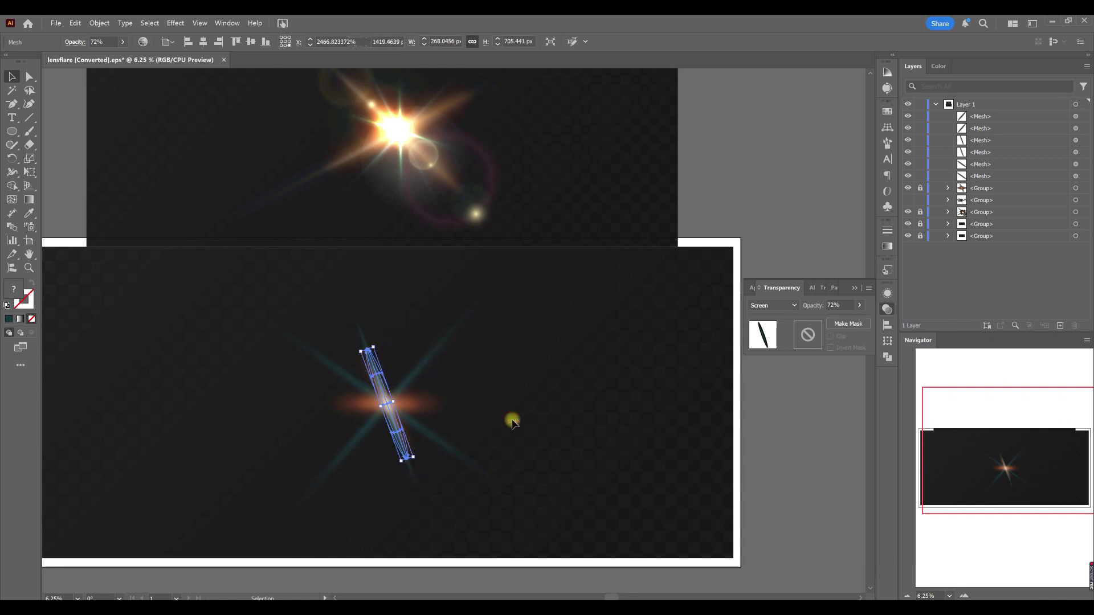
{"action": "left_click", "coordinate": [513, 420]}
{"action": "left_click", "coordinate": [379, 386]}
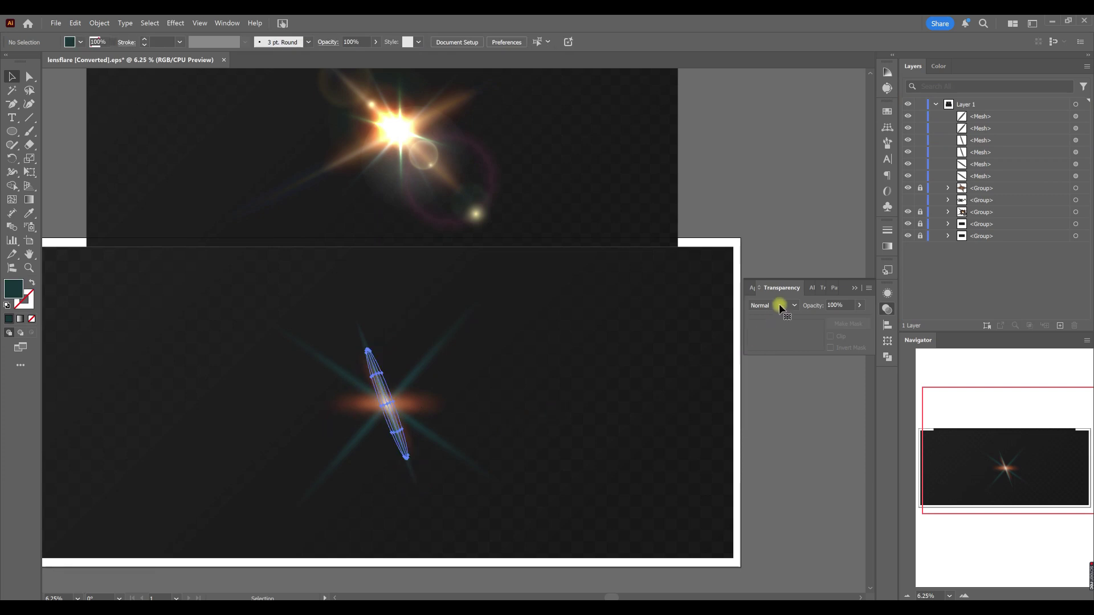
{"action": "left_click", "coordinate": [536, 382]}
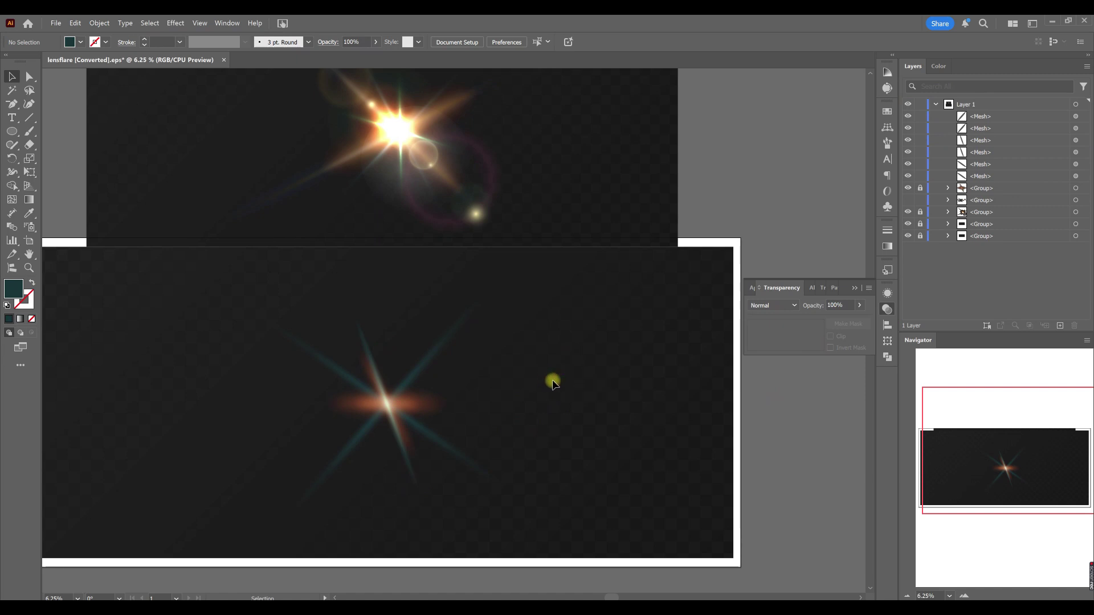
Step: Duplicate both steep teal streaks in place behind the originals and rotate the copies to lean the opposite way
{"action": "left_click", "coordinate": [391, 421]}
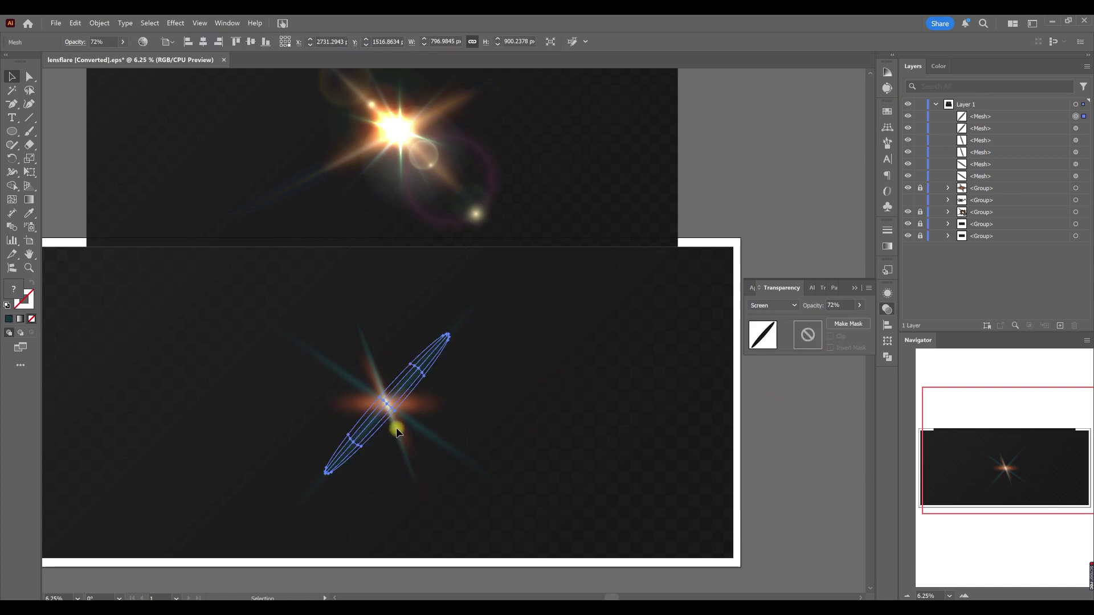
{"action": "left_click", "coordinate": [397, 429]}
{"action": "left_click", "coordinate": [410, 474], "text": "shift"}
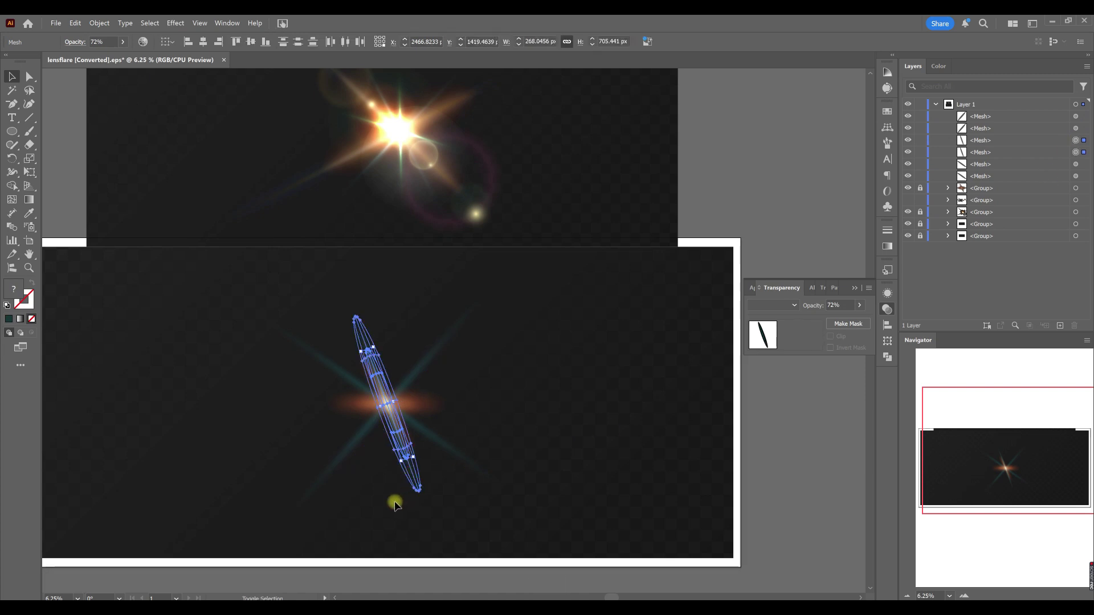
{"action": "key", "text": "ctrl+b"}
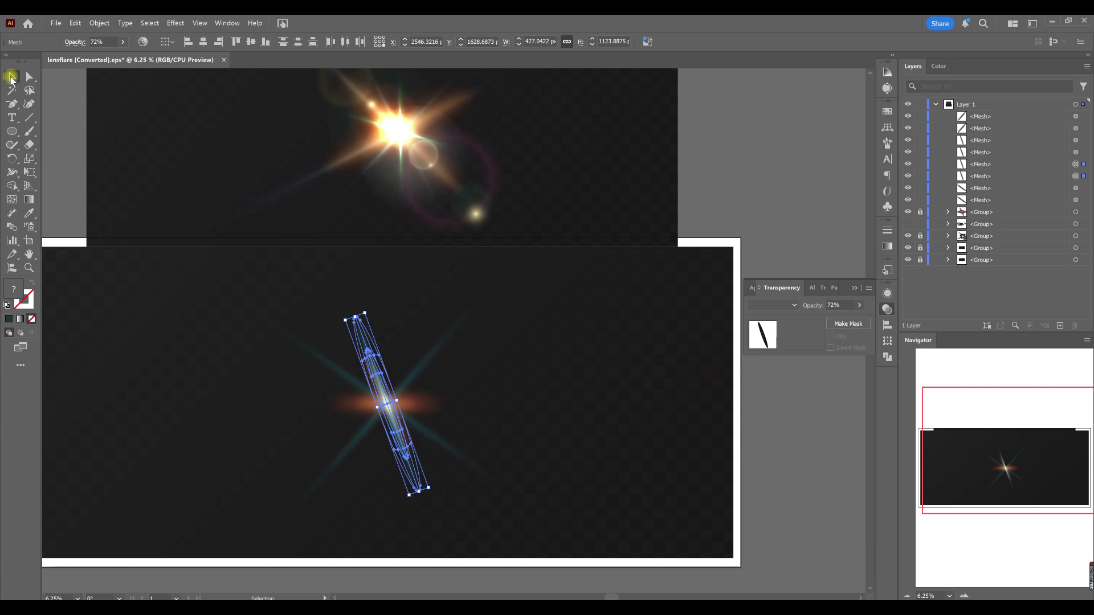
{"action": "left_click_drag", "start_coordinate": [365, 307], "coordinate": [449, 326]}
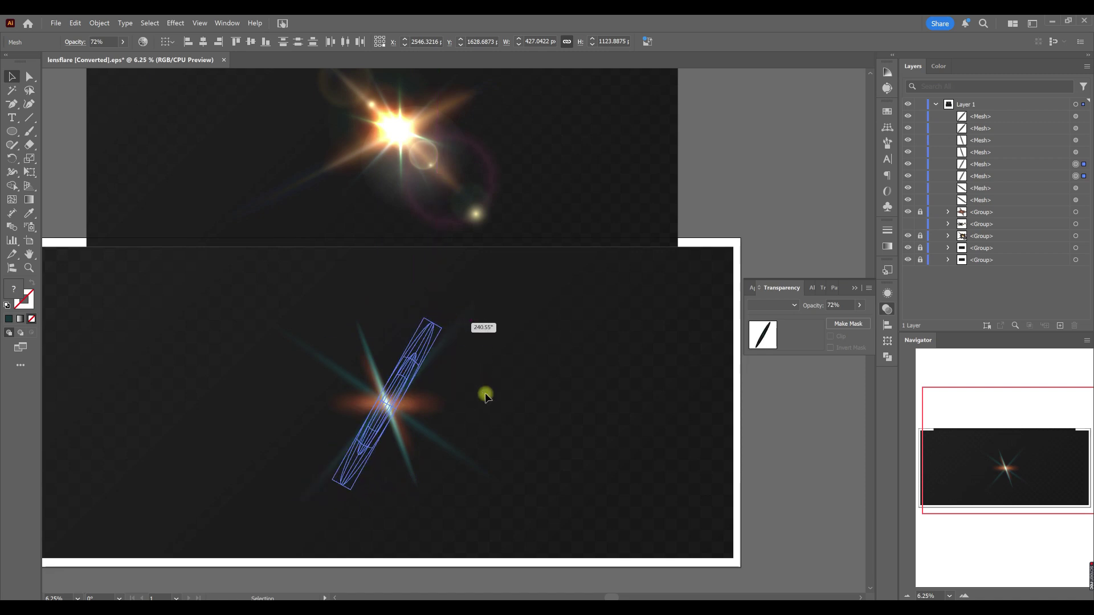
{"action": "left_click", "coordinate": [521, 443]}
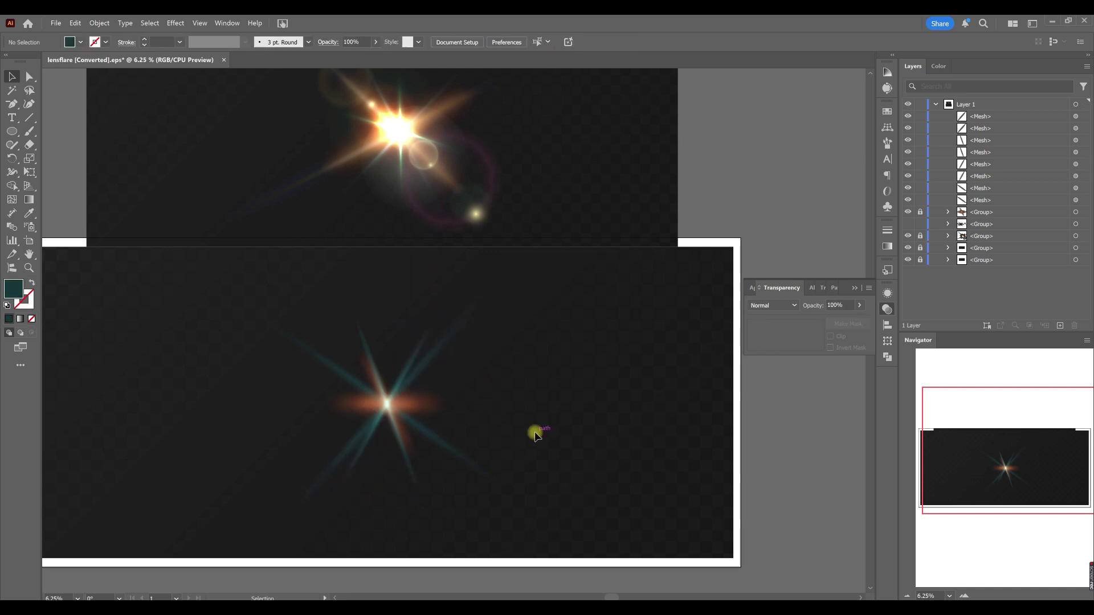
Step: Duplicate the longer original steep streak in place and rotate the copy to nearly horizontal, about 1194 by 135 px
{"action": "left_click_drag", "start_coordinate": [990, 215], "coordinate": [995, 110]}
{"action": "key", "text": "ctrl+z"}
{"action": "left_click", "coordinate": [416, 351]}
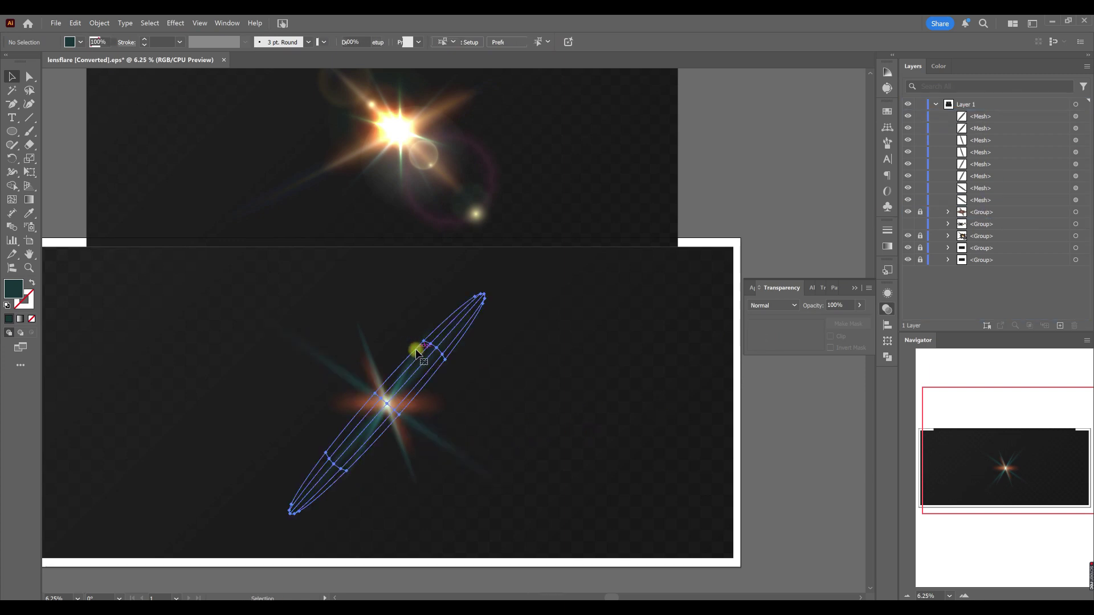
{"action": "left_click", "coordinate": [359, 333]}
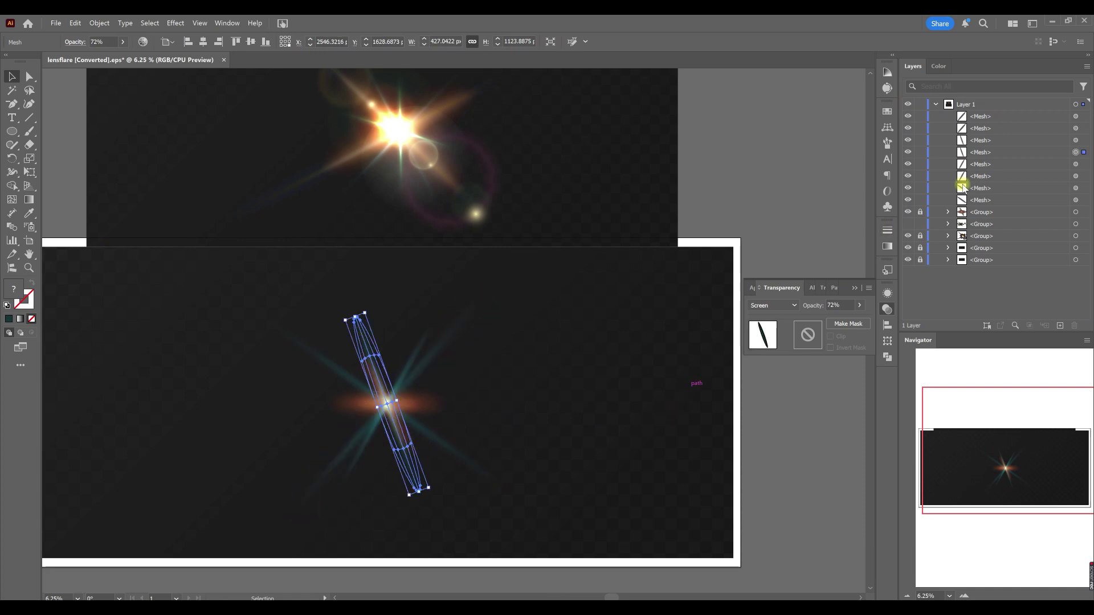
{"action": "left_click_drag", "start_coordinate": [984, 152], "coordinate": [988, 147], "text": "alt"}
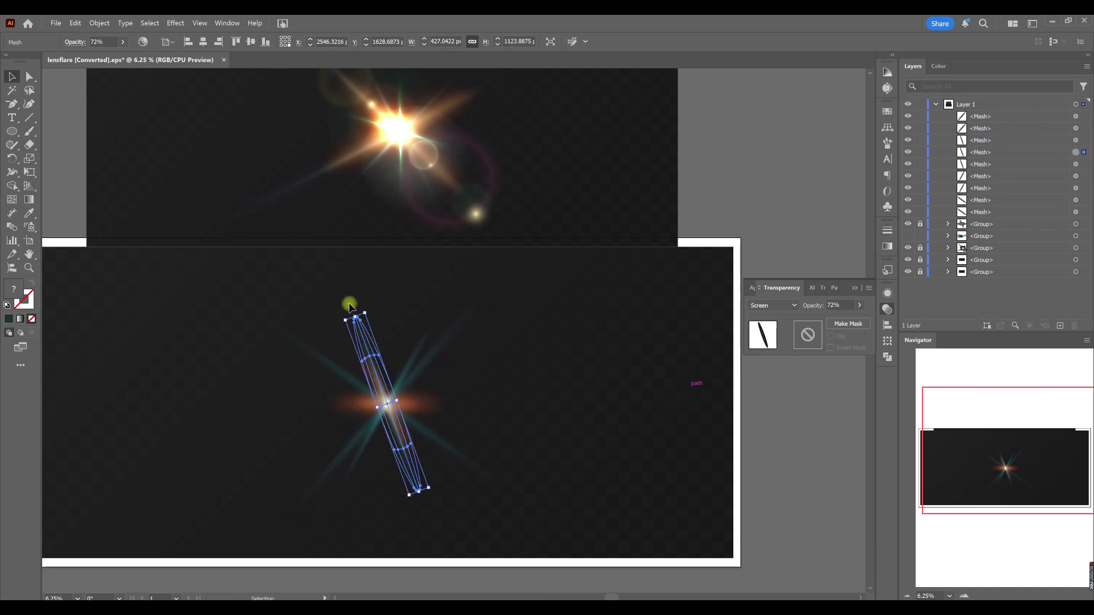
{"action": "left_click_drag", "start_coordinate": [368, 307], "coordinate": [489, 420]}
Step: Colour the horizontal streak's centre mesh point a brighter, slightly greenish teal
{"action": "key", "text": "a"}
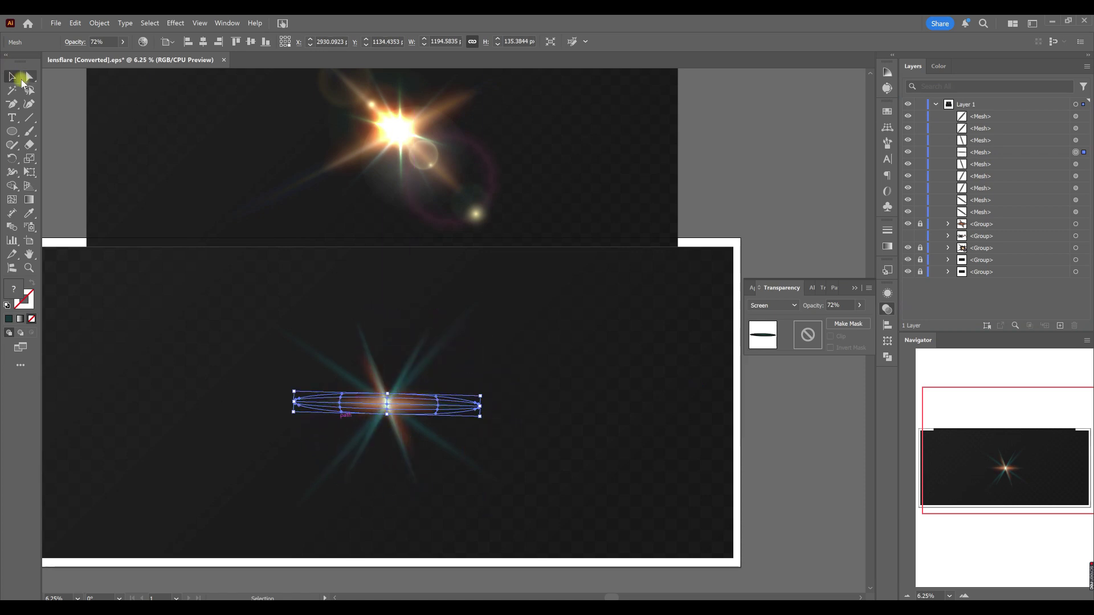
{"action": "left_click", "coordinate": [388, 402]}
{"action": "double_click", "coordinate": [13, 289]}
{"action": "left_click_drag", "start_coordinate": [882, 439], "coordinate": [900, 422]}
{"action": "left_click", "coordinate": [1011, 369]}
{"action": "double_click", "coordinate": [14, 290]}
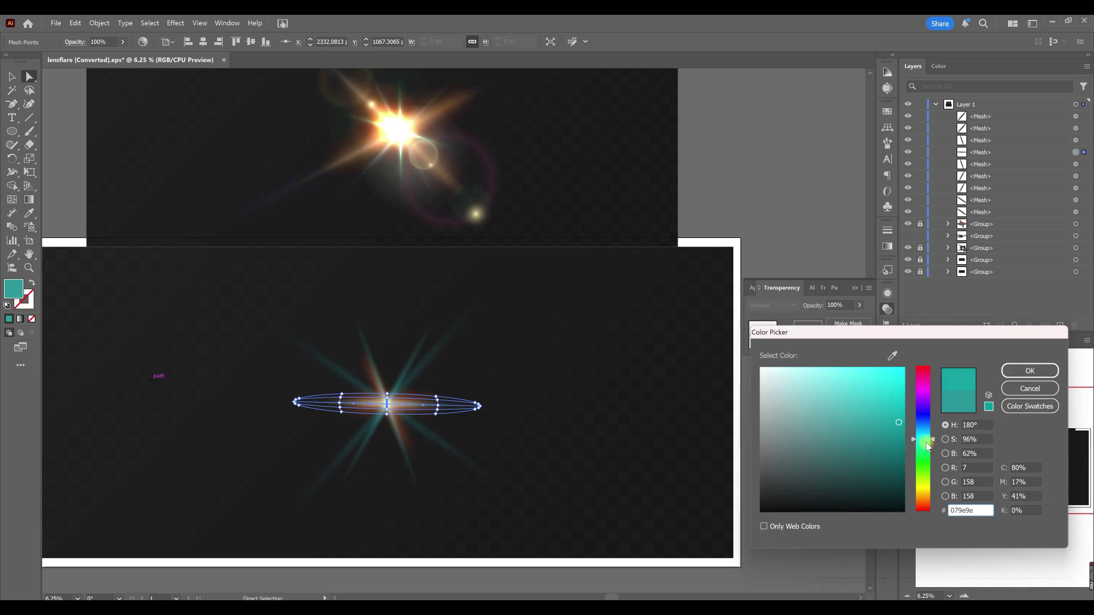
{"action": "left_click", "coordinate": [1025, 371]}
Step: Enlarge the horizontal streak to about 1618 by 138 px and add a duplicate shrunk to roughly half its length over the centre
{"action": "key", "text": "v"}
{"action": "left_click_drag", "start_coordinate": [480, 406], "coordinate": [554, 426]}
{"action": "left_click_drag", "start_coordinate": [981, 153], "coordinate": [984, 146], "text": "alt"}
{"action": "left_click_drag", "start_coordinate": [512, 408], "coordinate": [467, 424]}
{"action": "left_click", "coordinate": [520, 439]}
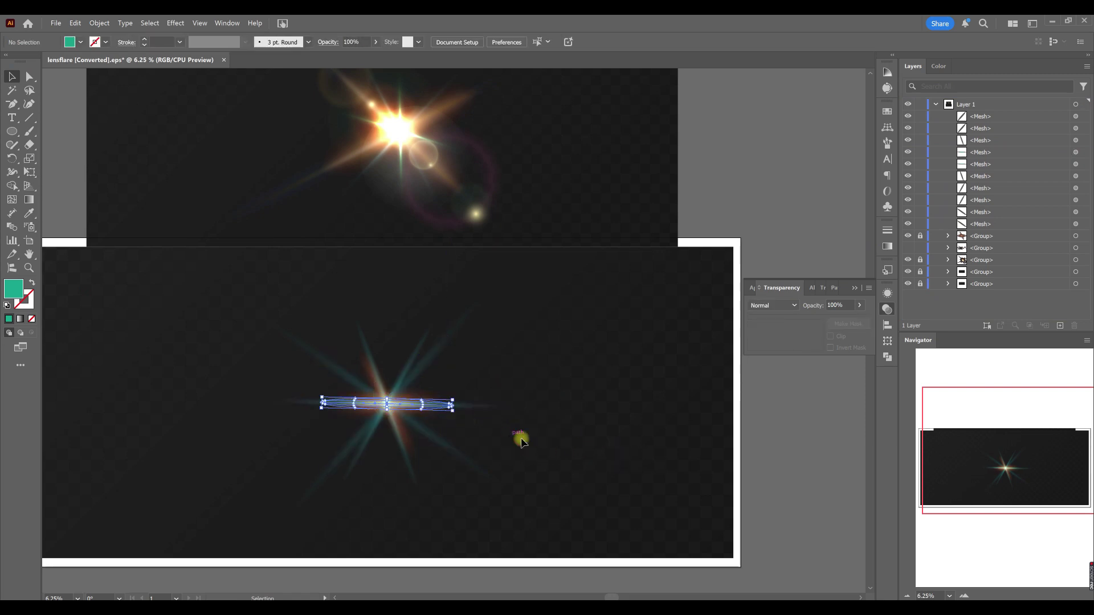
Step: Select both horizontal streaks and duplicate the pair in place behind the originals
{"action": "left_click", "coordinate": [1076, 165]}
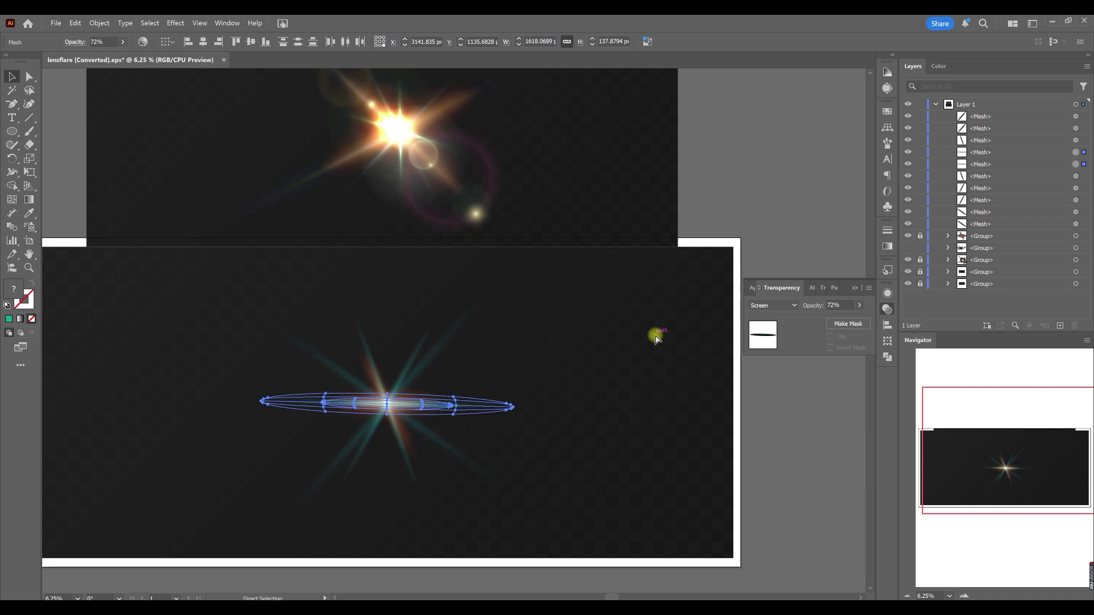
{"action": "key", "text": "ctrl+c"}
{"action": "key", "text": "ctrl+b"}
{"action": "key", "text": "v"}
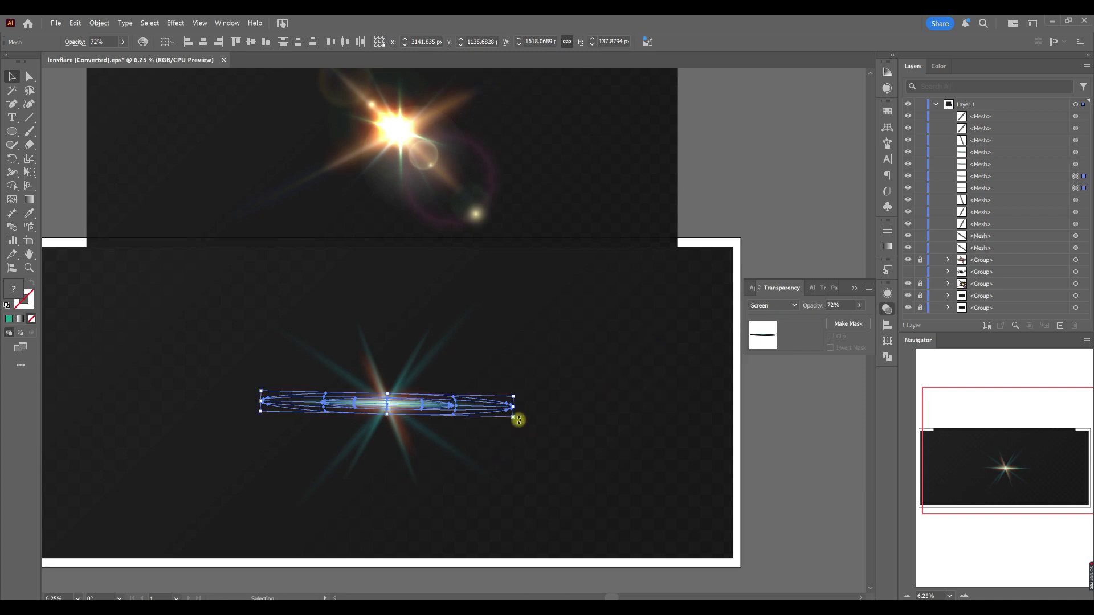
Step: Try rotating the duplicated horizontal pair to a slightly tilted, near-vertical angle
{"action": "left_click_drag", "start_coordinate": [518, 420], "coordinate": [363, 523]}
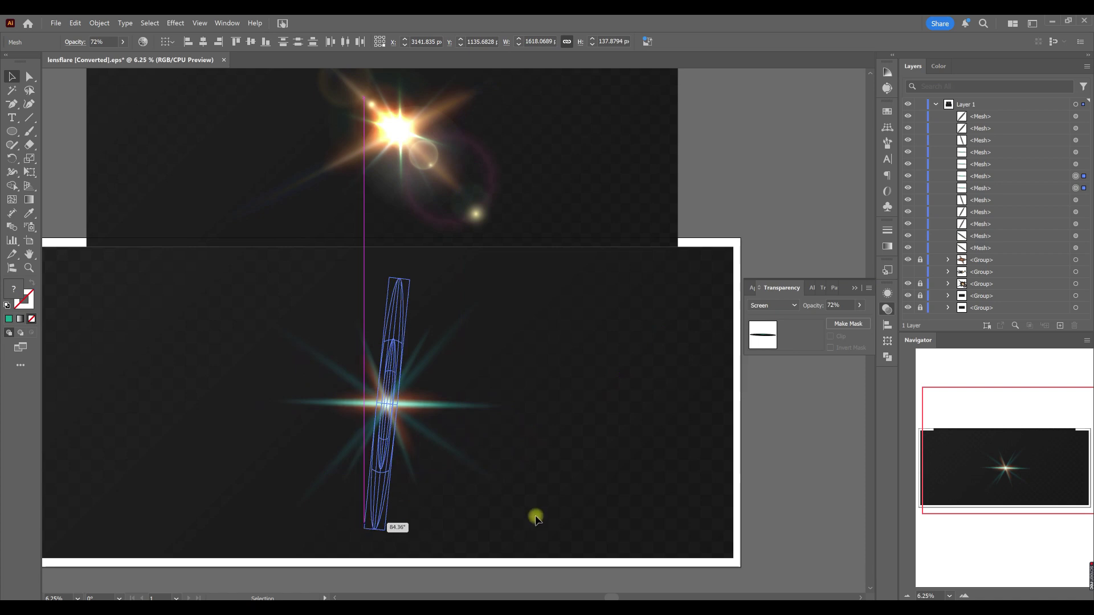
{"action": "left_click_drag", "start_coordinate": [512, 517], "coordinate": [513, 517]}
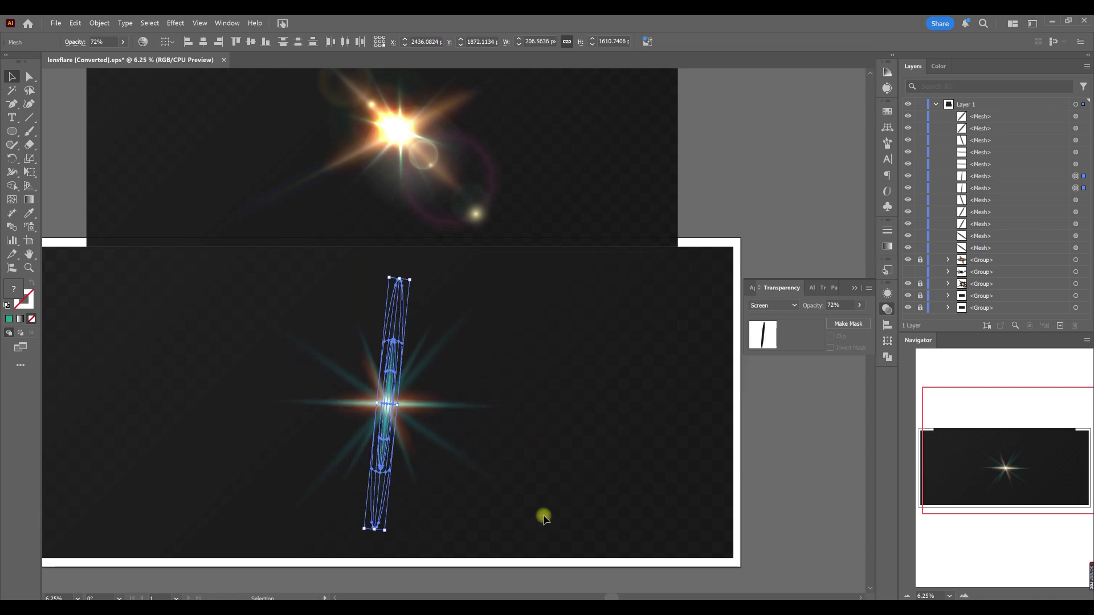
{"action": "left_click", "coordinate": [556, 416]}
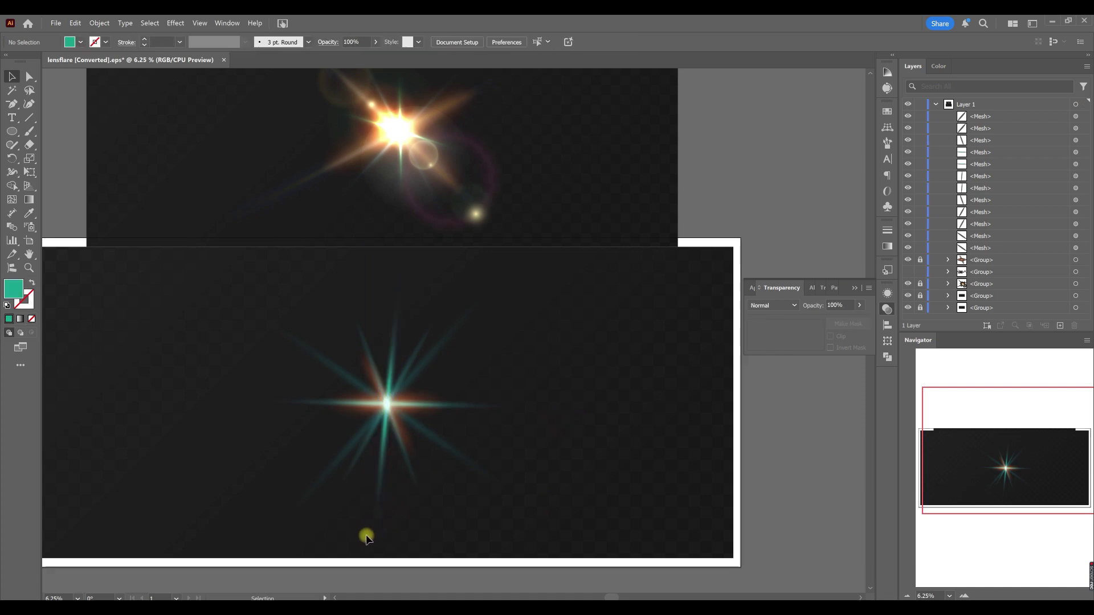
{"action": "key", "text": "ctrl+z"}
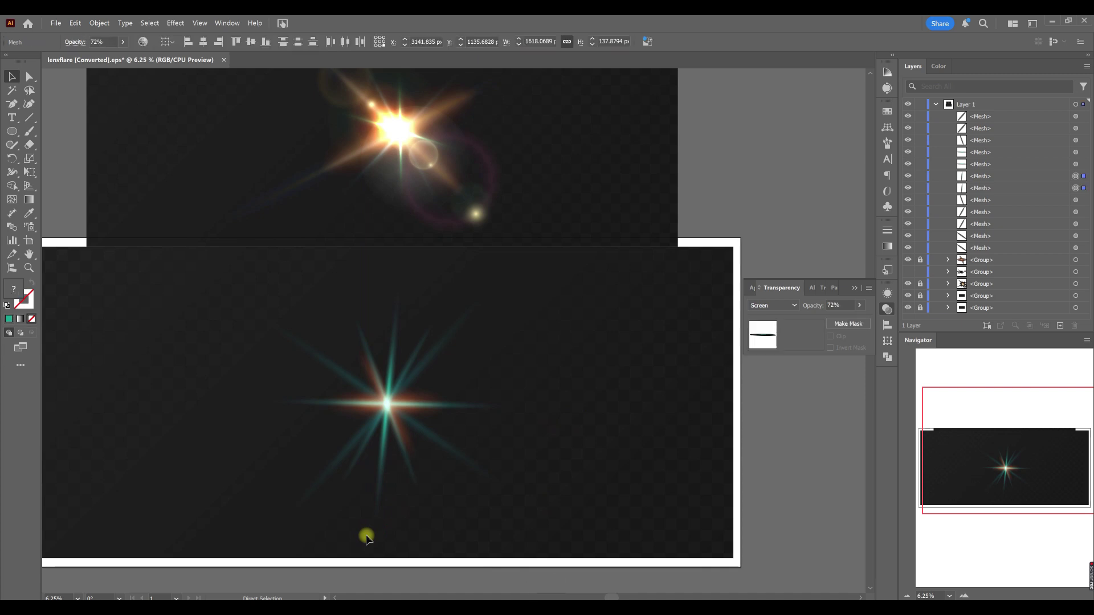
Step: Rotate the duplicated pair upright, about 139 by 1618 px, and group it with the horizontal pair
{"action": "left_click_drag", "start_coordinate": [522, 427], "coordinate": [378, 523]}
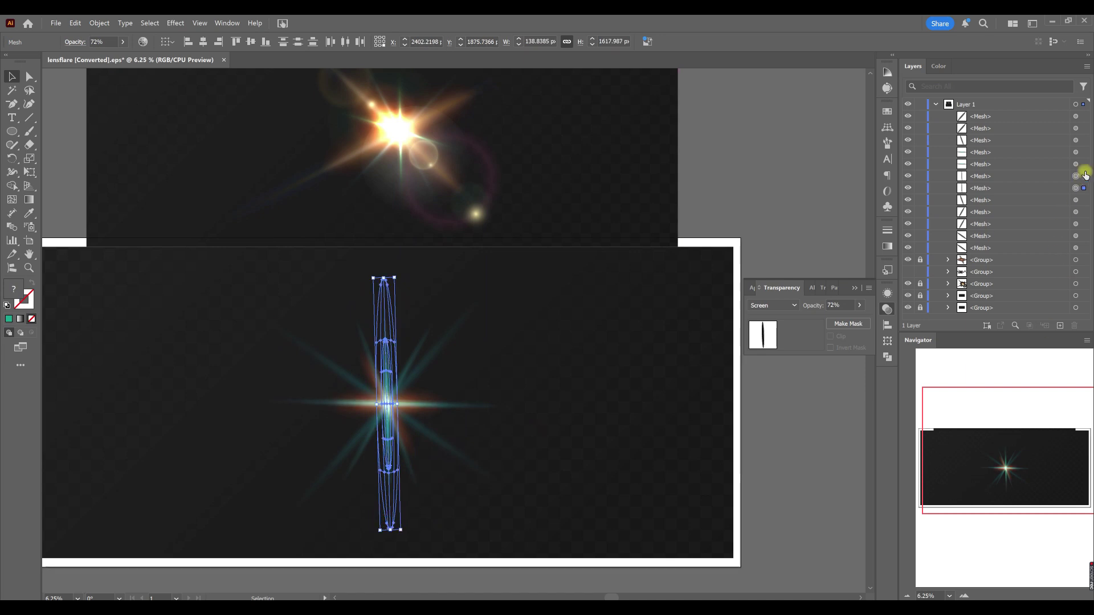
{"action": "key", "text": "ctrl+g"}
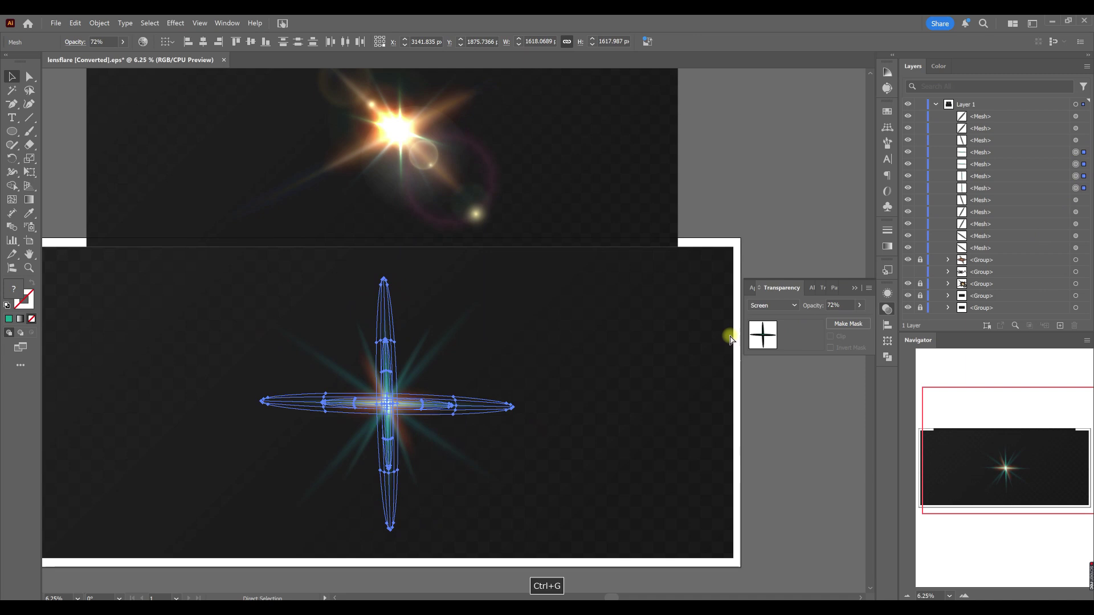
Step: Scale the cross-shaped streak group down about its centre to about 1220 by 1220 px
{"action": "key", "text": "v"}
{"action": "left_click_drag", "start_coordinate": [513, 403], "coordinate": [485, 429]}
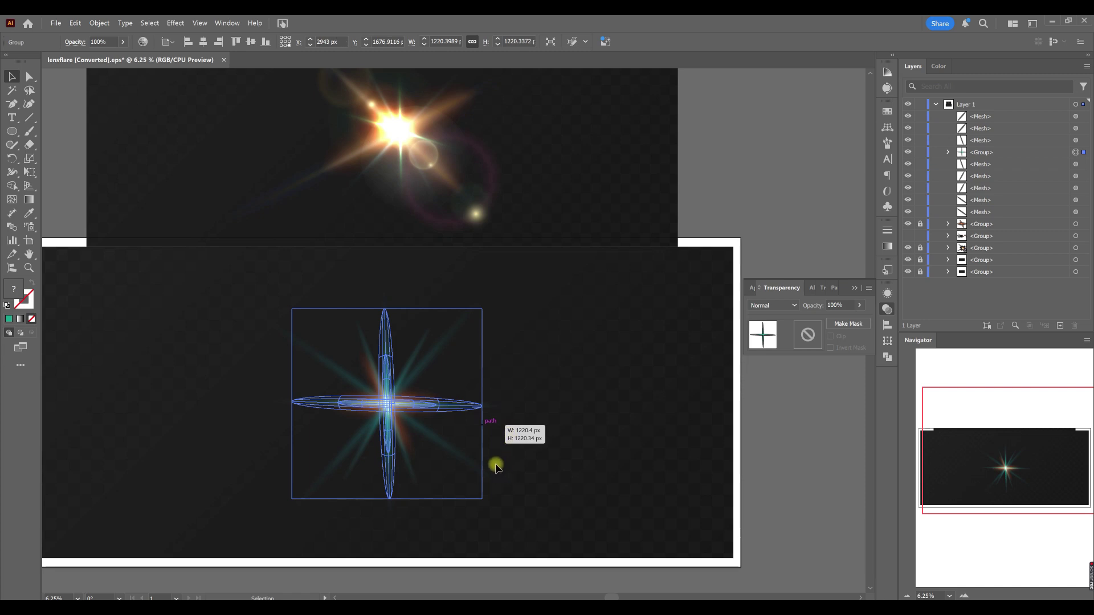
{"action": "left_click_drag", "start_coordinate": [496, 466], "coordinate": [496, 465]}
Step: Enlarge the two longest diagonal streaks together to about 1703 by 1565 px and lower their opacity to 54%
{"action": "left_click", "coordinate": [466, 462]}
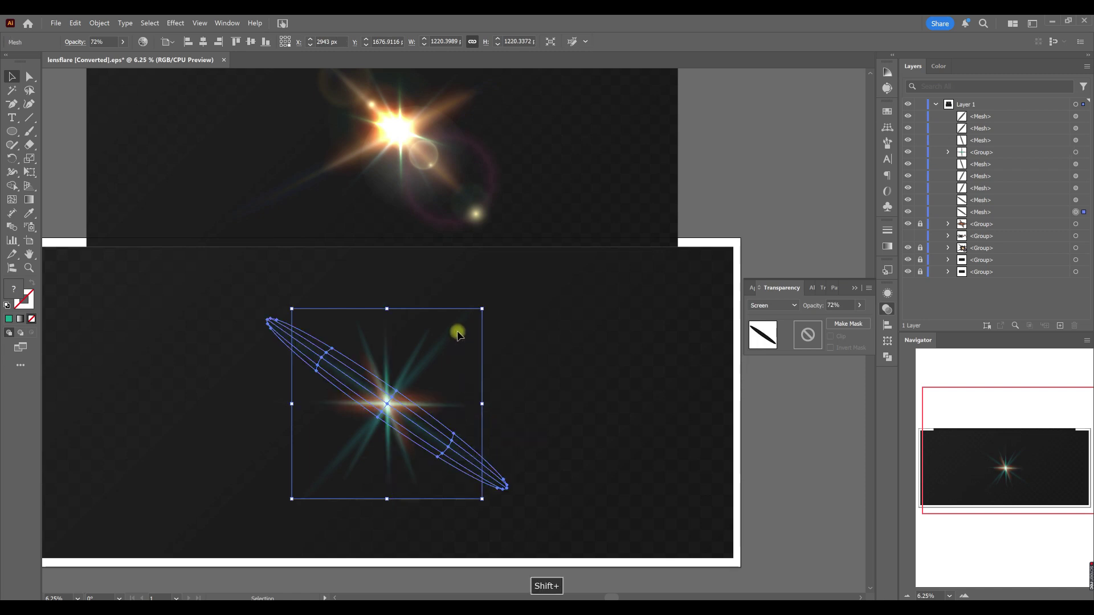
{"action": "left_click", "coordinate": [459, 334], "text": "shift"}
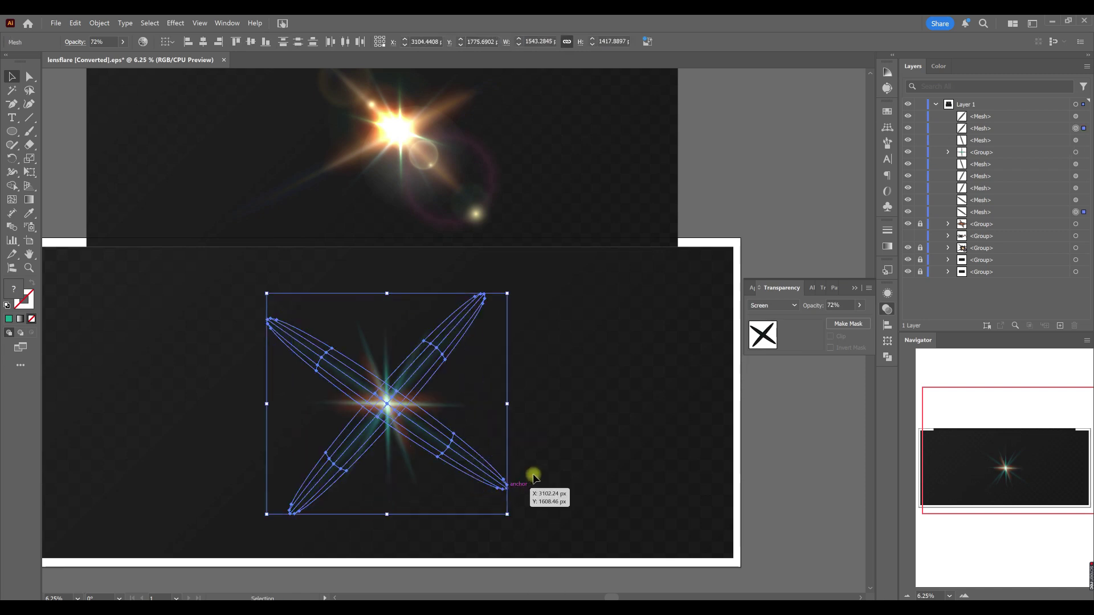
{"action": "left_click_drag", "start_coordinate": [505, 403], "coordinate": [520, 406]}
{"action": "left_click", "coordinate": [123, 42]}
{"action": "left_click_drag", "start_coordinate": [110, 55], "coordinate": [103, 58]}
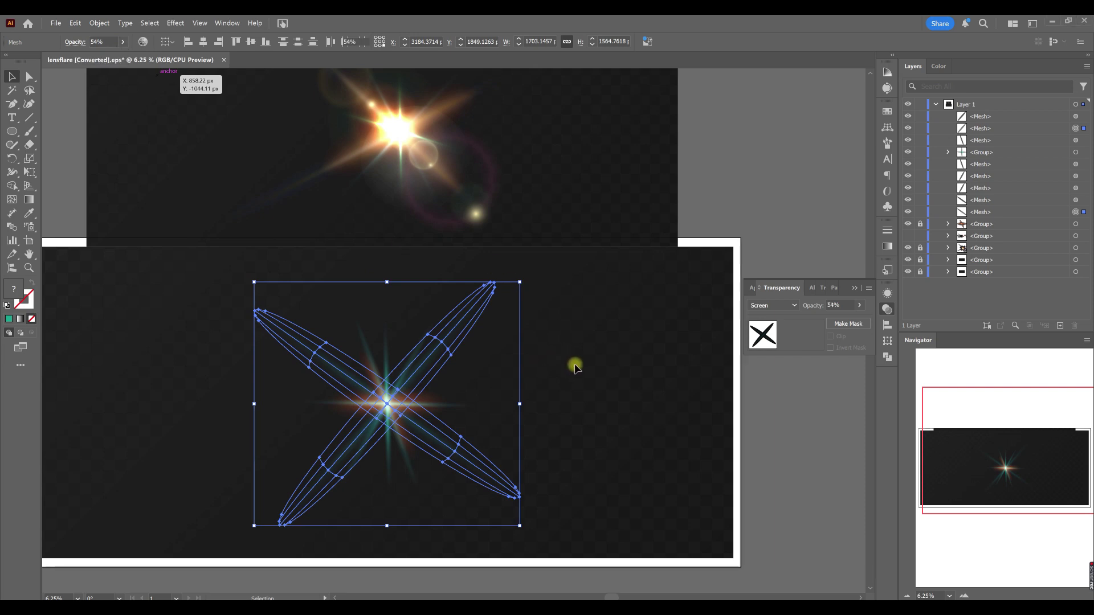
{"action": "left_click", "coordinate": [576, 368]}
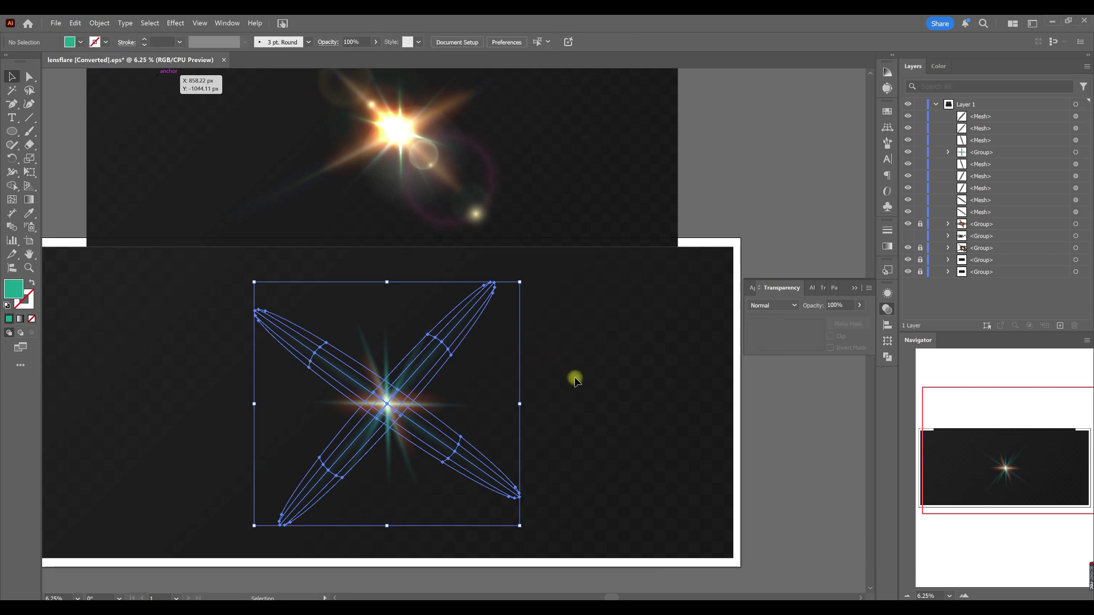
{"action": "left_click", "coordinate": [574, 381]}
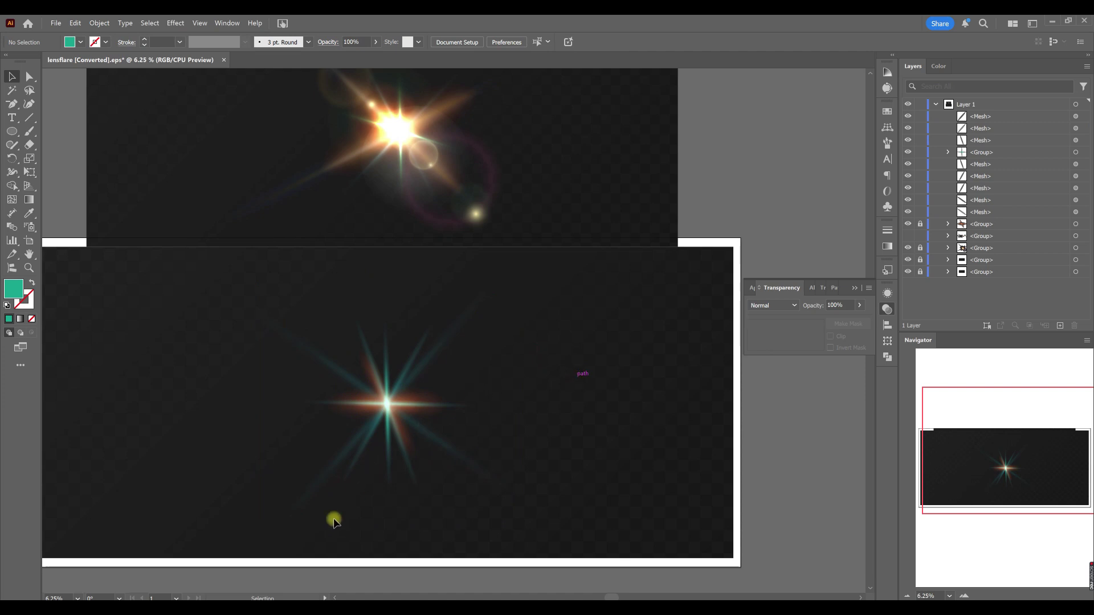
Step: Enlarge the near-vertical tilted streak about its centre to about 494 by 1315 px, and set it and the short crossing diagonal streak to 52% opacity
{"action": "left_click", "coordinate": [420, 491]}
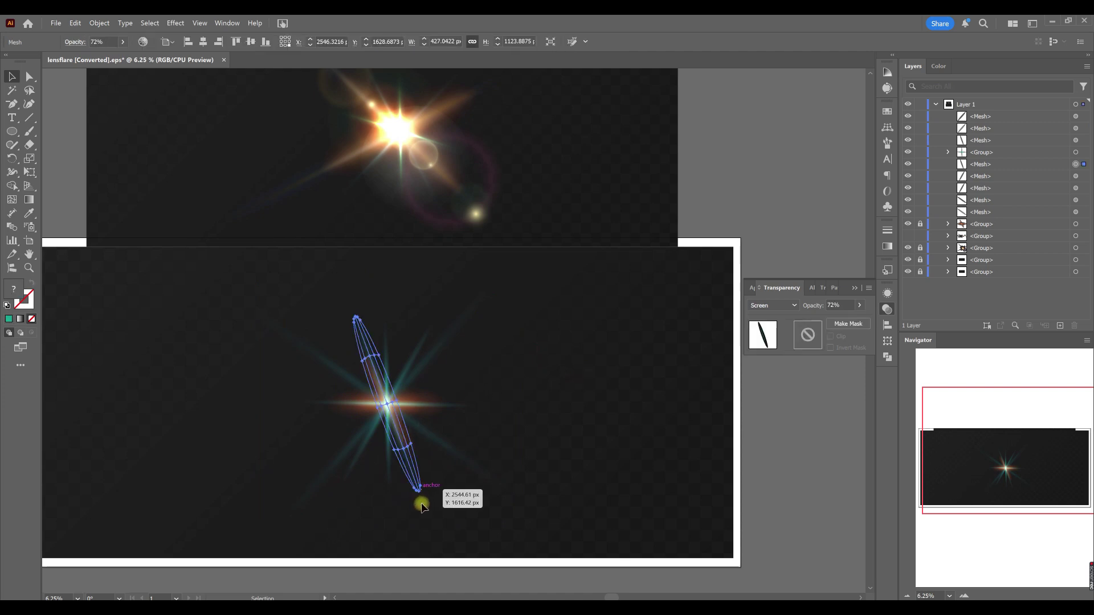
{"action": "left_click_drag", "start_coordinate": [419, 495], "coordinate": [424, 505], "text": "alt"}
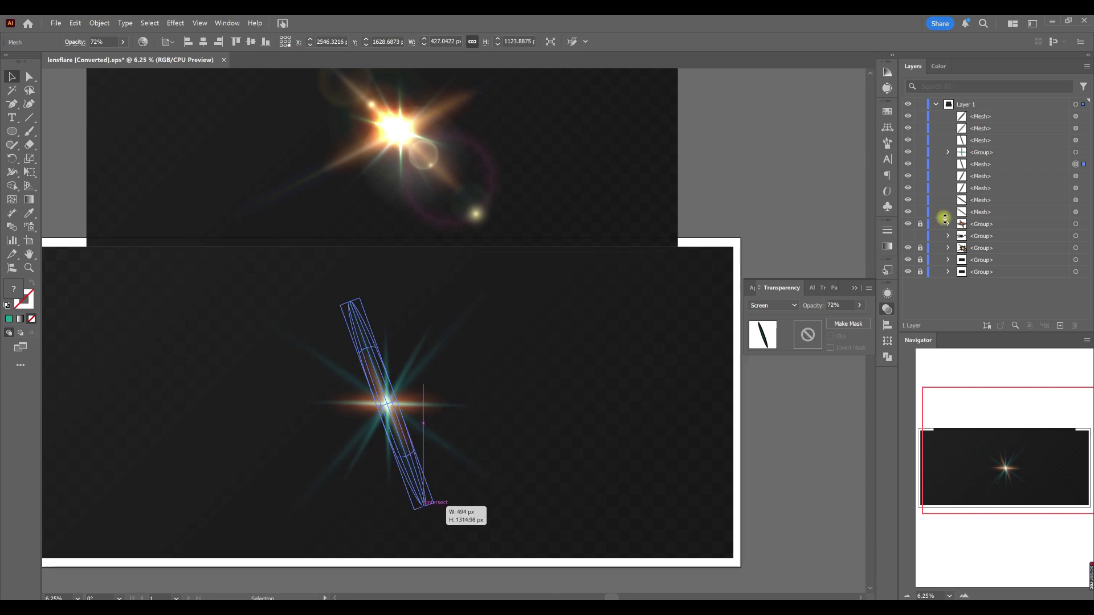
{"action": "left_click", "coordinate": [1084, 176]}
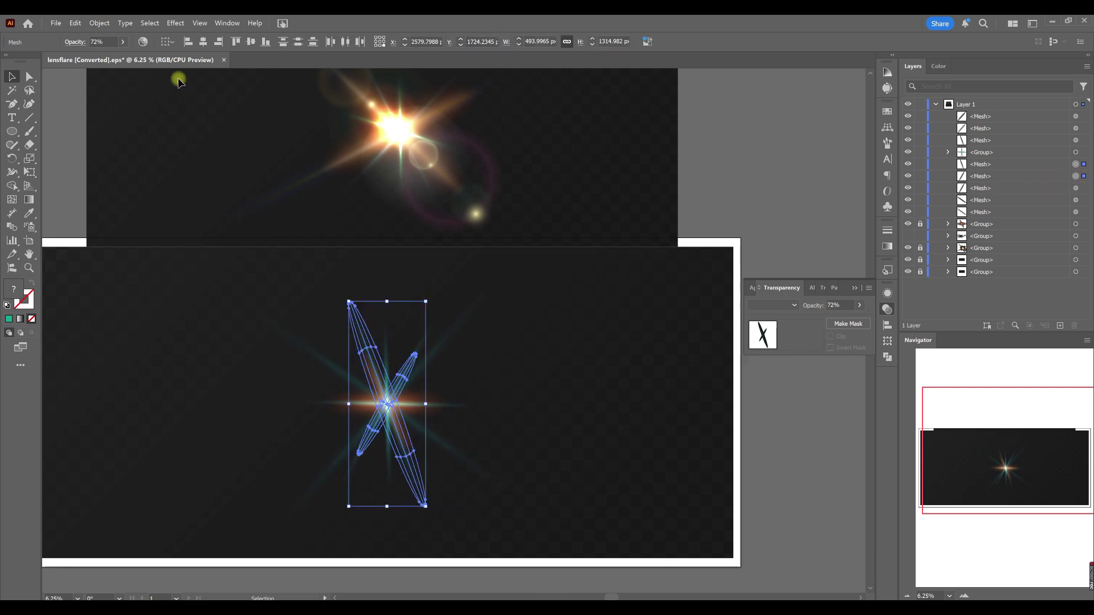
{"action": "left_click", "coordinate": [122, 41]}
{"action": "left_click_drag", "start_coordinate": [109, 56], "coordinate": [108, 56]}
{"action": "left_click", "coordinate": [147, 214]}
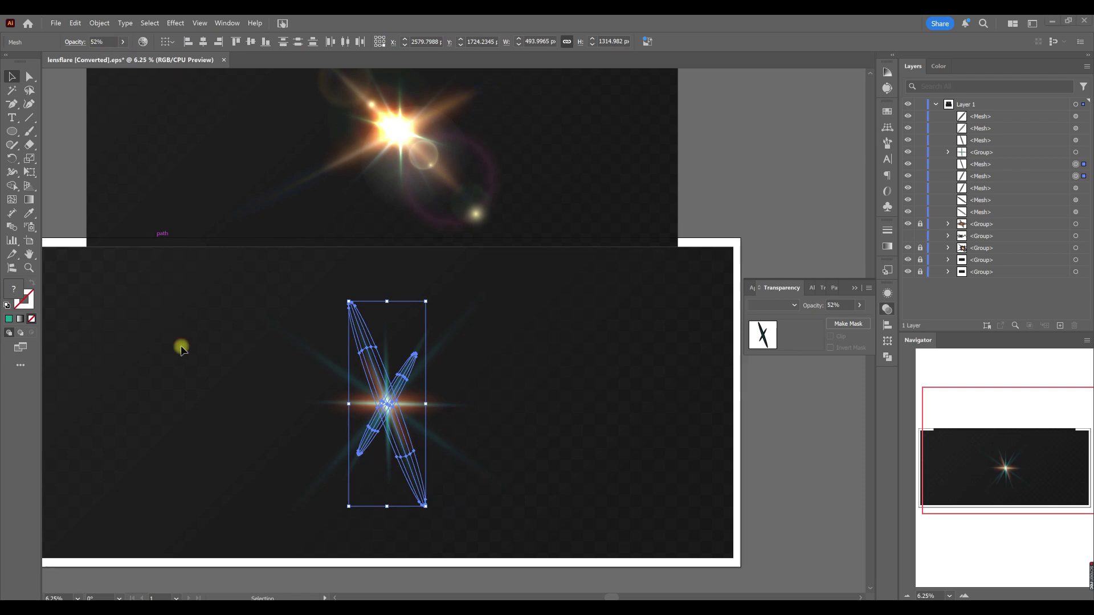
{"action": "left_click", "coordinate": [207, 378]}
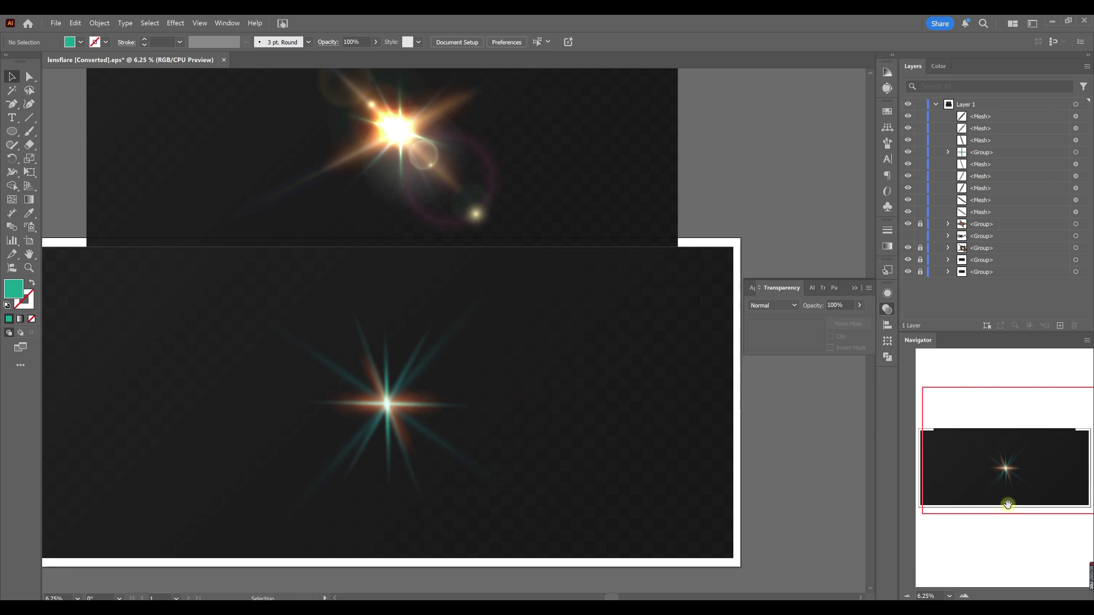
Step: Group all the streaks of the teal starburst into one group and collapse the transparency settings
{"action": "left_click_drag", "start_coordinate": [263, 350], "coordinate": [513, 454]}
{"action": "key", "text": "ctrl+g"}
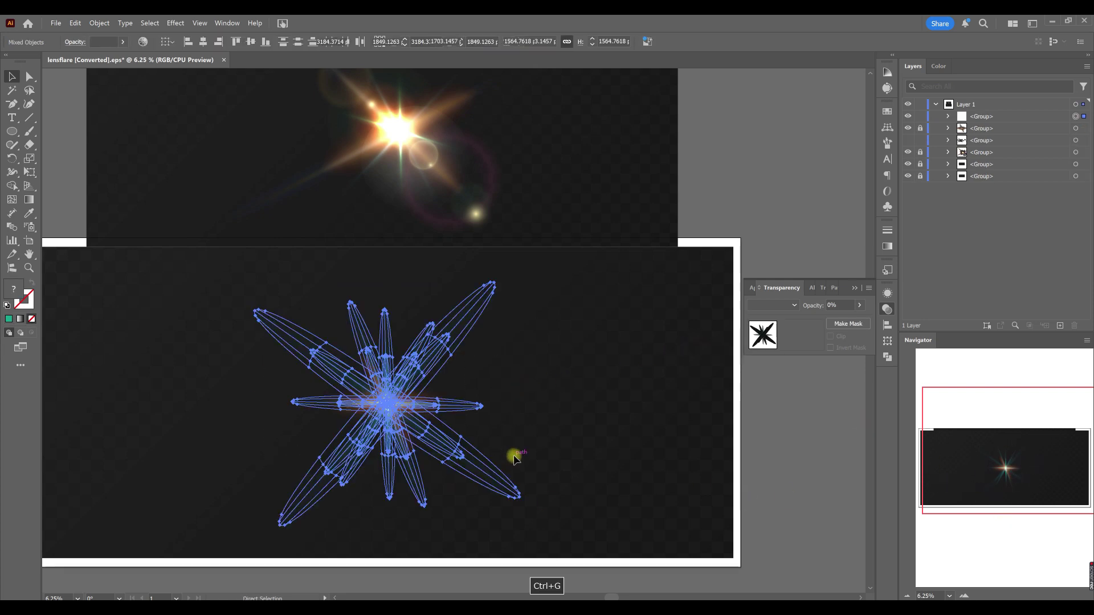
{"action": "key", "text": "v"}
{"action": "left_click", "coordinate": [560, 416]}
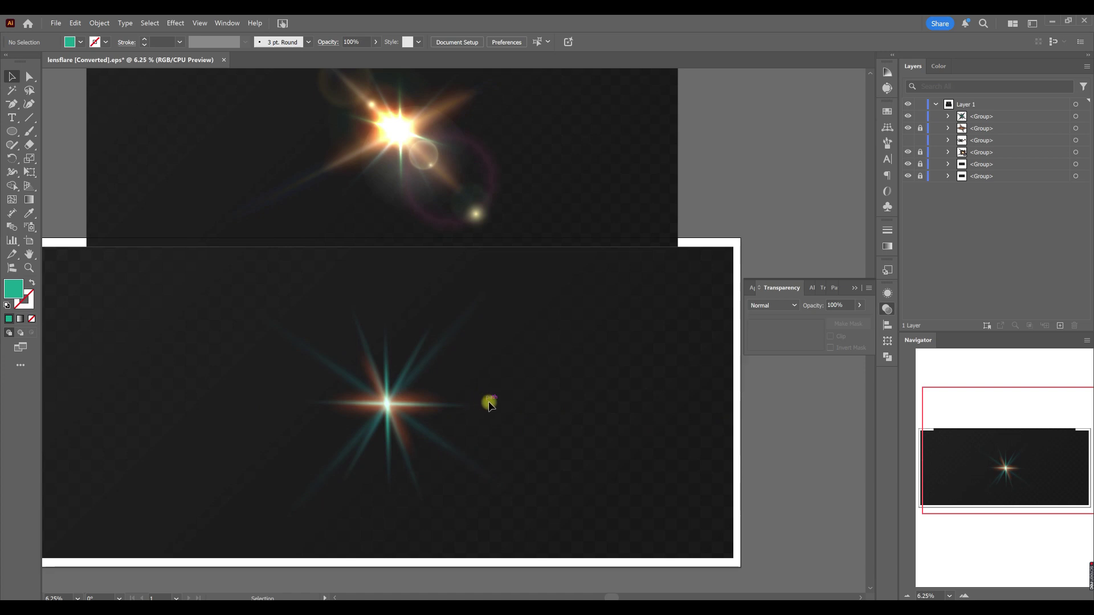
{"action": "scroll", "coordinate": [627, 422], "scroll_direction": "down", "scroll_amount": 1}
{"action": "scroll", "coordinate": [822, 398], "scroll_direction": "up", "scroll_amount": 2}
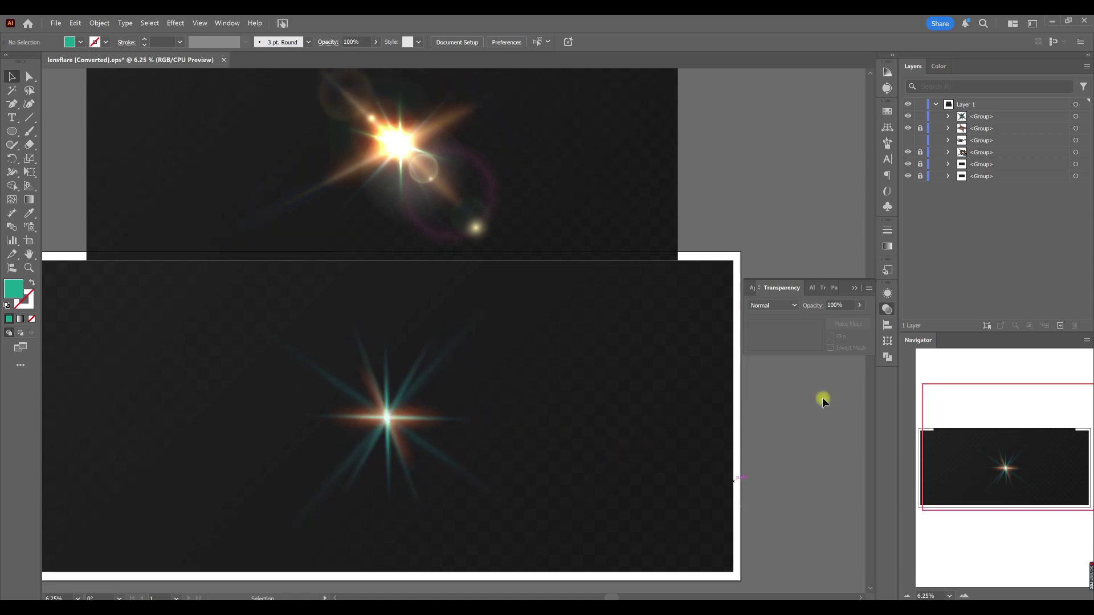
{"action": "left_click", "coordinate": [881, 308]}
Step: Rotate the two wide horizontal orange glow ellipses to about 322° and enlarge the pair to about 842 by 677 px
{"action": "left_click", "coordinate": [948, 129]}
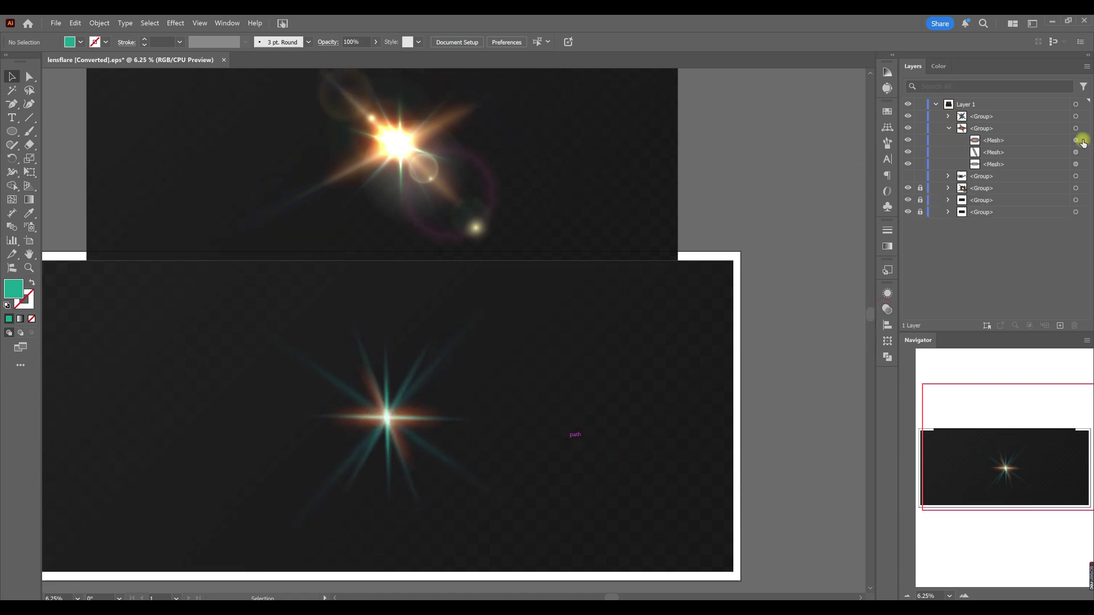
{"action": "left_click", "coordinate": [1076, 140]}
{"action": "left_click", "coordinate": [1075, 152], "text": "shift"}
{"action": "left_click", "coordinate": [1076, 164], "text": "shift"}
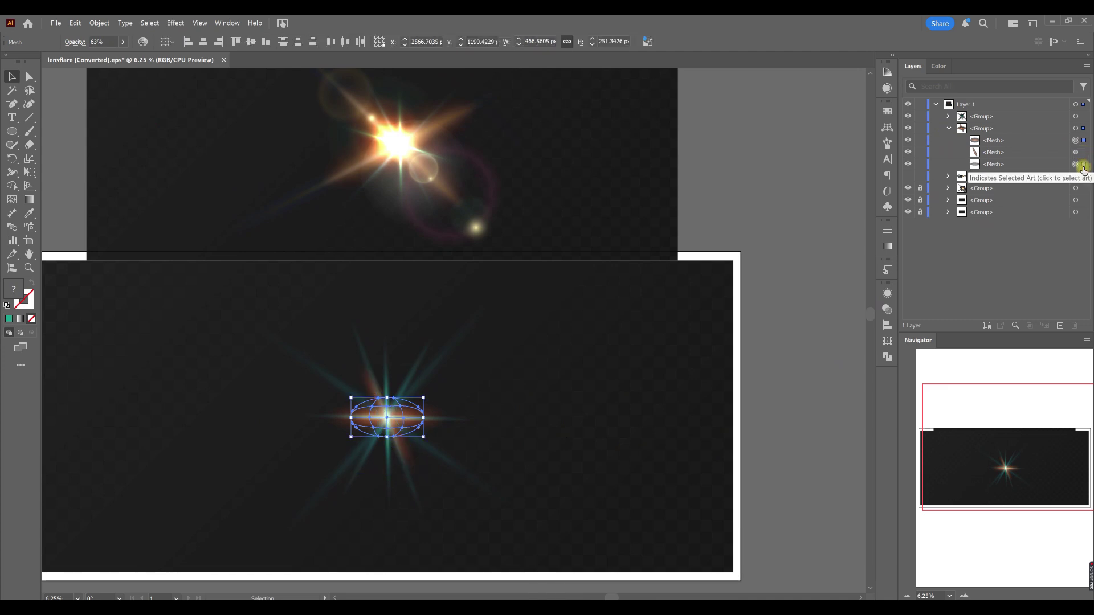
{"action": "left_click_drag", "start_coordinate": [446, 439], "coordinate": [434, 494]}
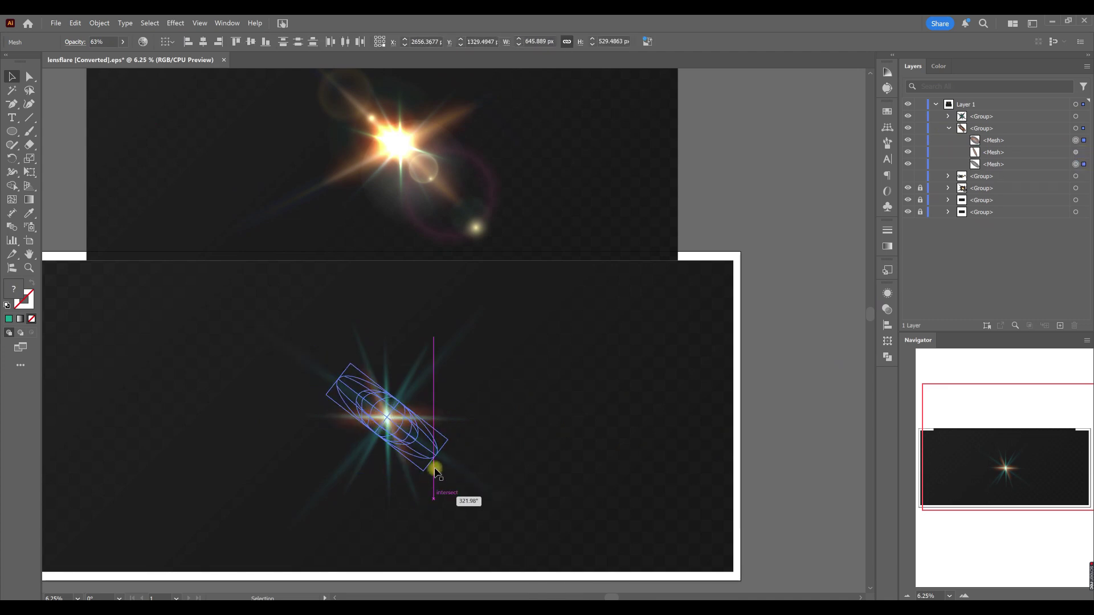
{"action": "left_click_drag", "start_coordinate": [434, 455], "coordinate": [515, 528]}
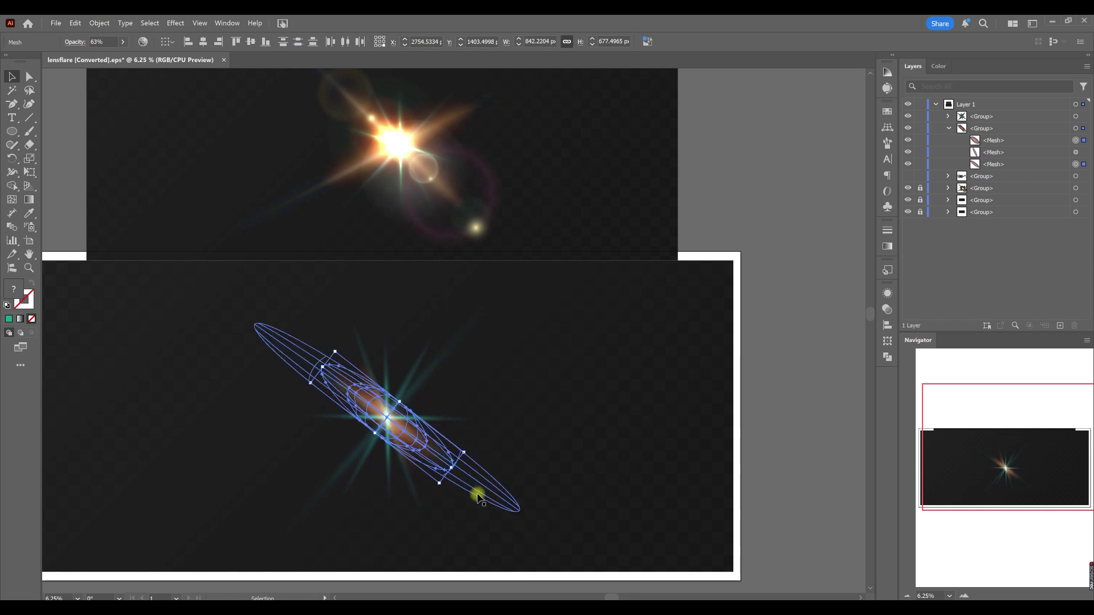
Step: Rotate the narrow orange glow ellipse onto the opposite diagonal and size it to about 533 by 610 px
{"action": "left_click", "coordinate": [1081, 152]}
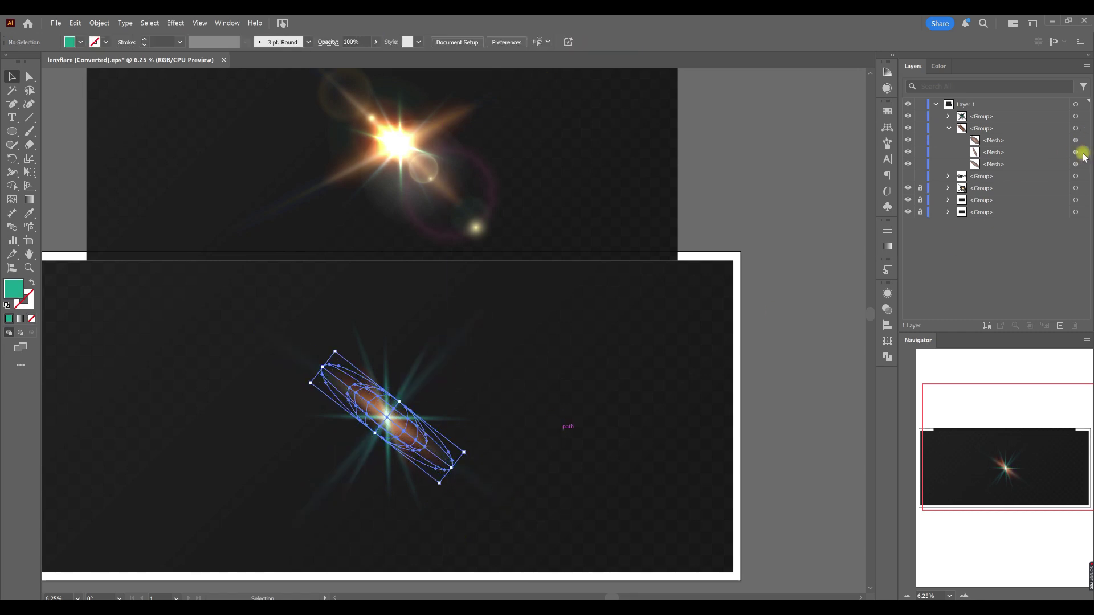
{"action": "mouse_move", "coordinate": [444, 363]}
{"action": "left_mouse_down"}
{"action": "mouse_move", "coordinate": [447, 420]}
{"action": "mouse_move", "coordinate": [454, 335]}
{"action": "mouse_move", "coordinate": [452, 349]}
{"action": "left_mouse_up"}
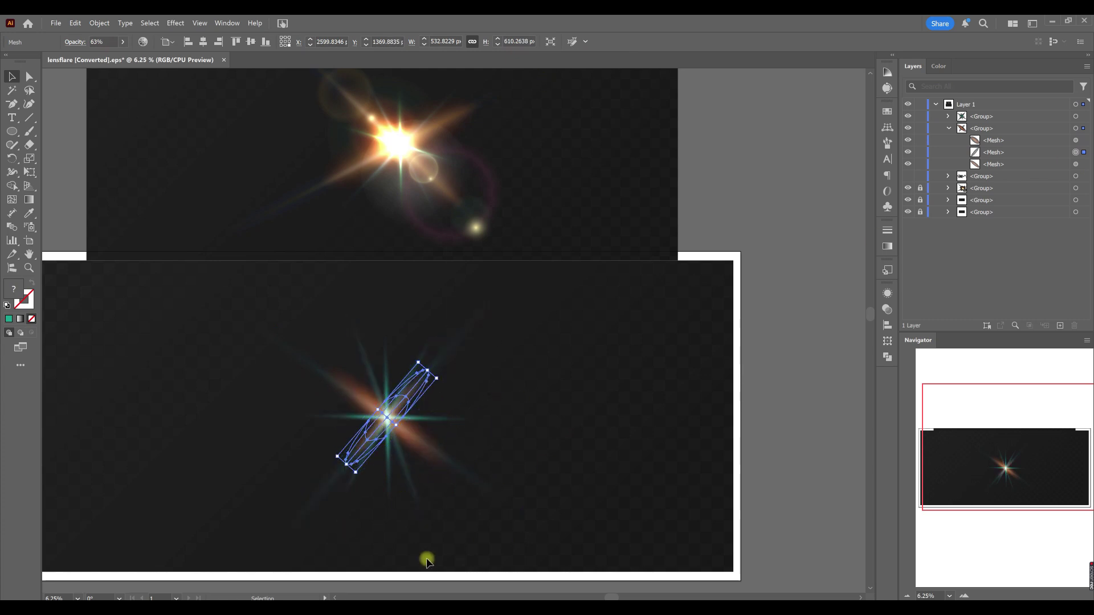
Step: Recolour an inner mesh point of the shorter wide glow ellipse with a more saturated orange
{"action": "left_click", "coordinate": [1085, 141]}
{"action": "key", "text": "a"}
{"action": "double_click", "coordinate": [12, 288]}
{"action": "left_click", "coordinate": [861, 375]}
{"action": "left_click", "coordinate": [922, 500]}
{"action": "left_click", "coordinate": [1030, 371]}
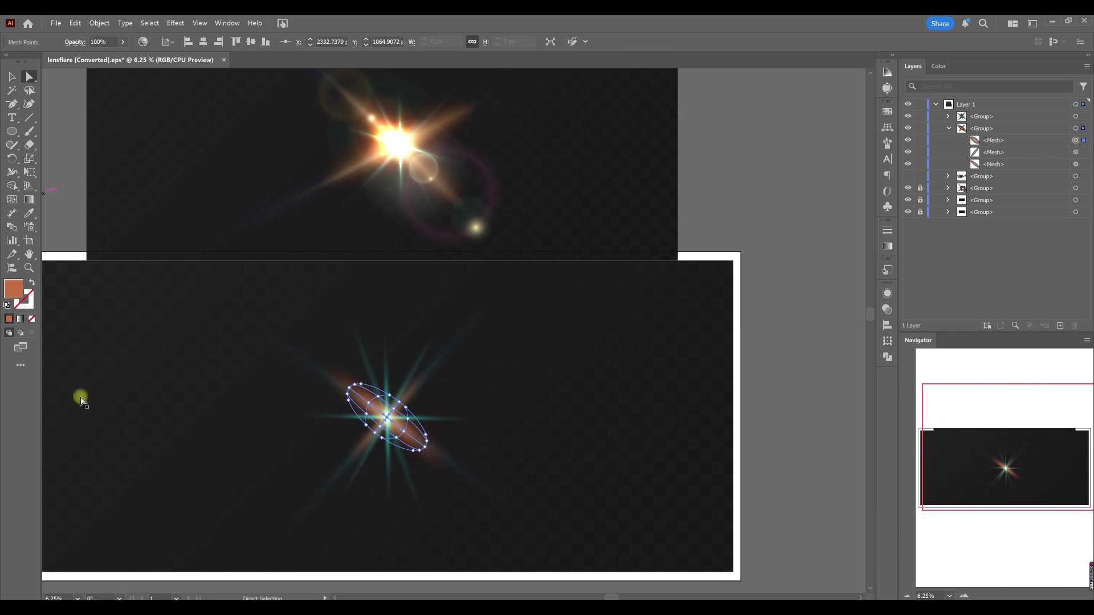
{"action": "double_click", "coordinate": [14, 289]}
{"action": "left_click", "coordinate": [831, 415]}
{"action": "left_click", "coordinate": [1027, 372]}
Step: Lock the teal starburst group and recolour the shorter wide glow's outer mesh points a brighter red-orange
{"action": "left_click", "coordinate": [1083, 141]}
{"action": "left_click", "coordinate": [369, 402]}
{"action": "left_click", "coordinate": [404, 433], "text": "shift"}
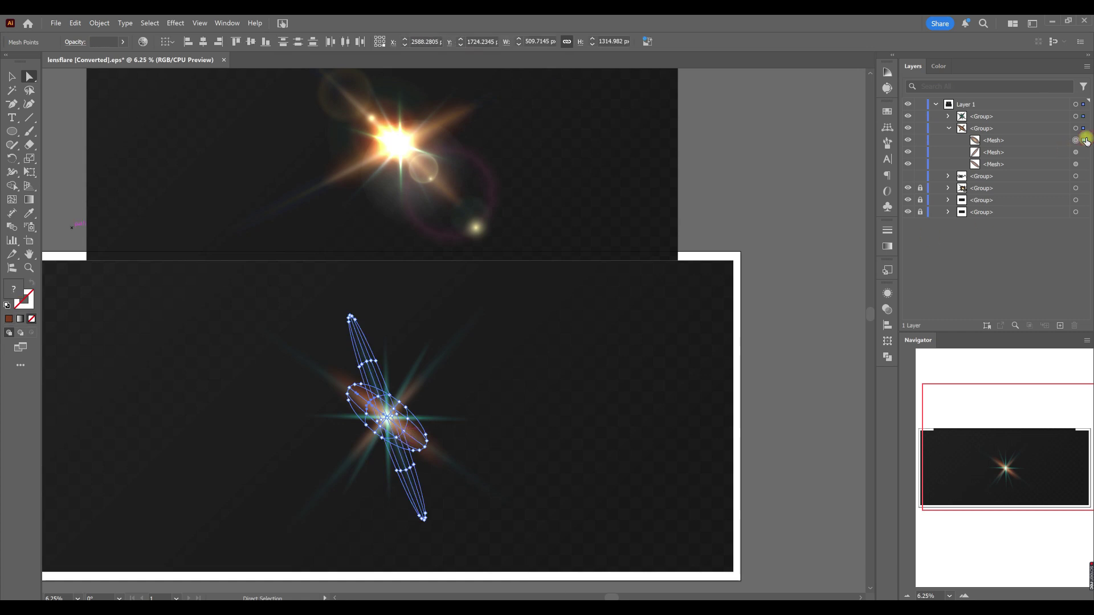
{"action": "left_click", "coordinate": [425, 438]}
{"action": "left_click", "coordinate": [921, 116]}
{"action": "left_click", "coordinate": [361, 411]}
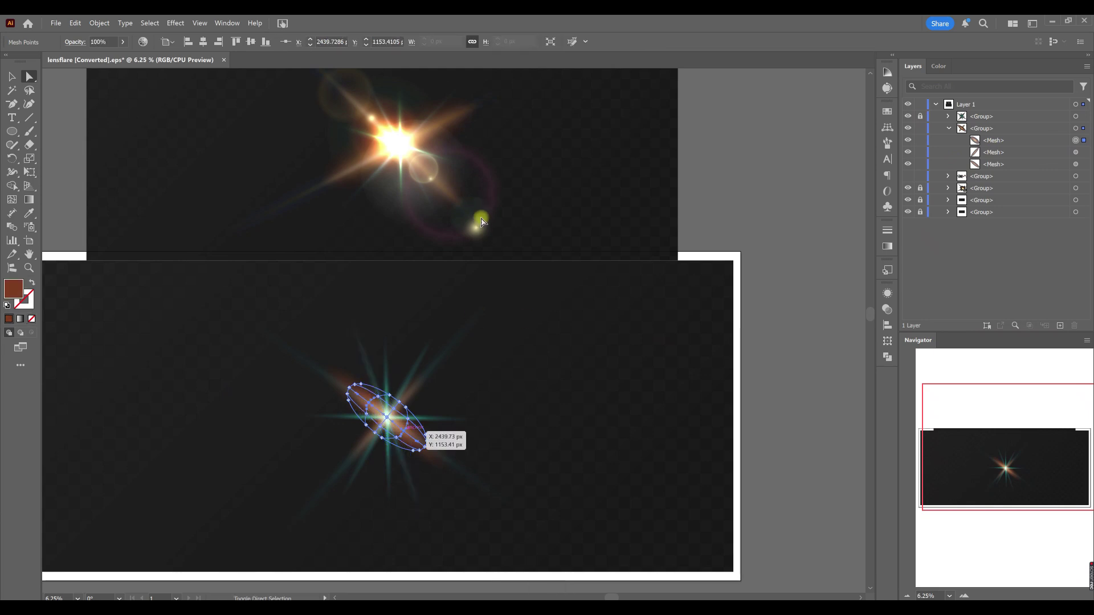
{"action": "double_click", "coordinate": [13, 288]}
{"action": "left_click", "coordinate": [867, 411]}
{"action": "left_click", "coordinate": [1023, 370]}
{"action": "left_click", "coordinate": [391, 489]}
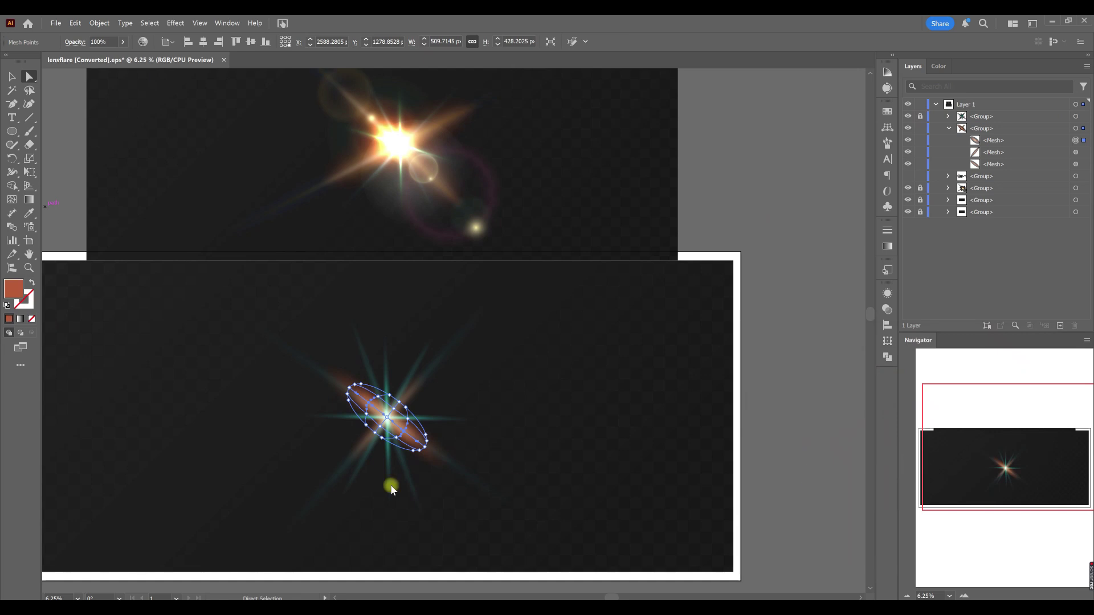
{"action": "left_click", "coordinate": [362, 551]}
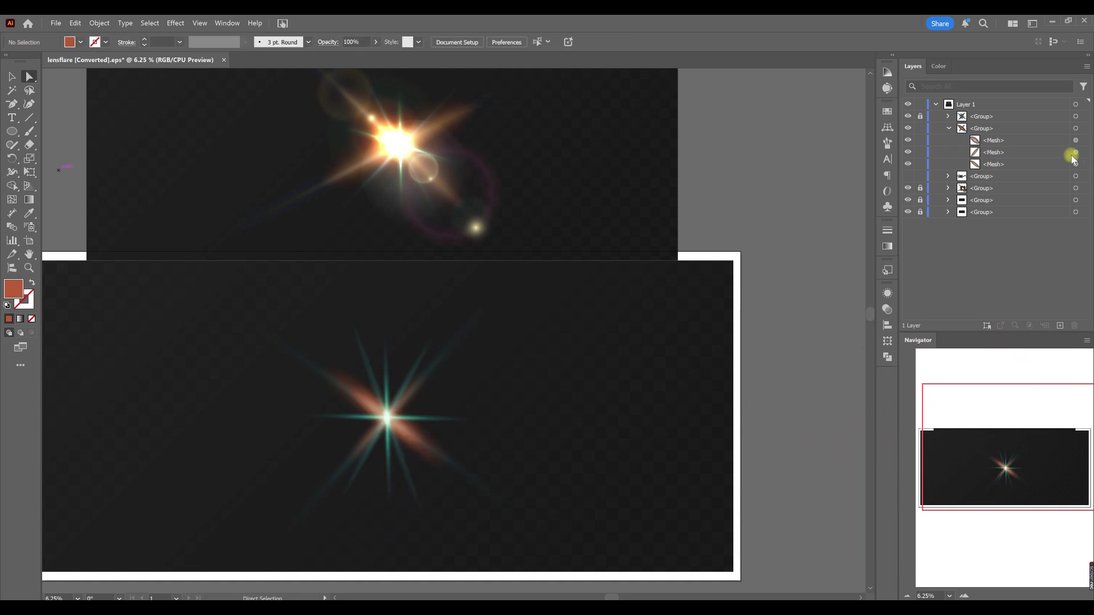
Step: Lock the two wide orange glow ellipses so that only the narrow one can be edited
{"action": "left_click", "coordinate": [385, 428]}
{"action": "left_click", "coordinate": [387, 418]}
{"action": "left_click", "coordinate": [920, 140]}
{"action": "left_click", "coordinate": [920, 164]}
Step: Recolour an inner mesh point of the narrow diagonal glow a bright yellowish orange
{"action": "left_click", "coordinate": [387, 420]}
{"action": "left_click", "coordinate": [388, 420]}
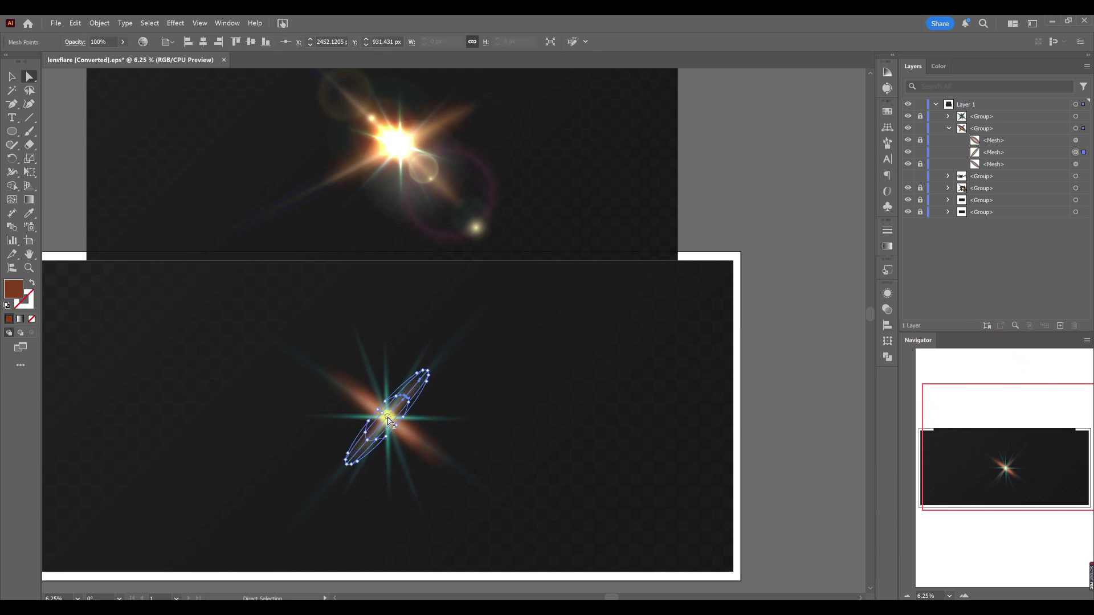
{"action": "left_click", "coordinate": [382, 424]}
{"action": "double_click", "coordinate": [13, 289]}
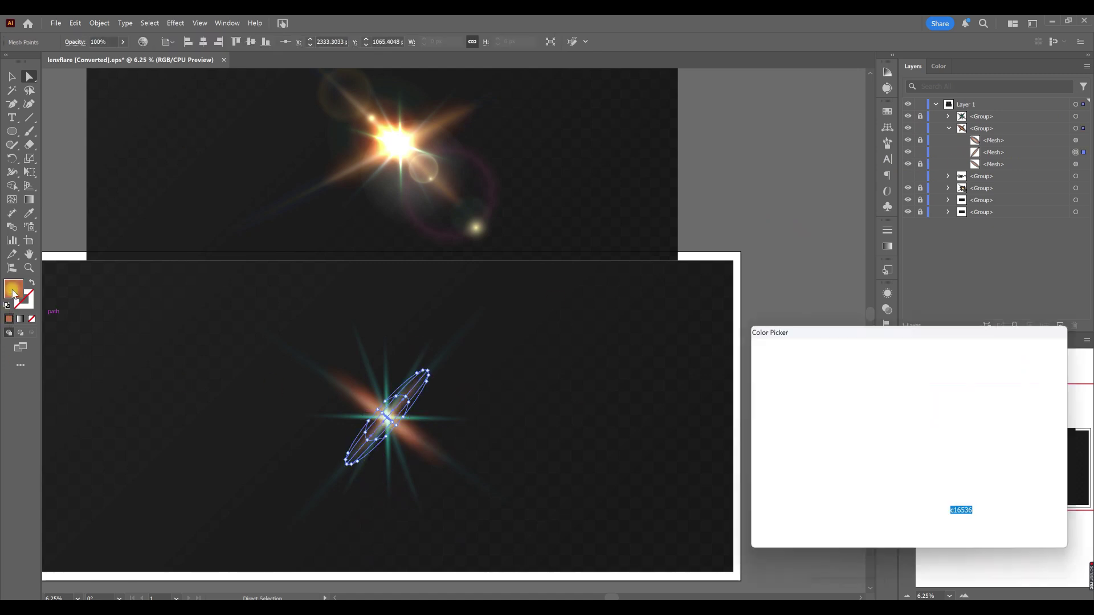
{"action": "key", "text": "Return"}
{"action": "double_click", "coordinate": [7, 285]}
{"action": "left_click", "coordinate": [884, 371]}
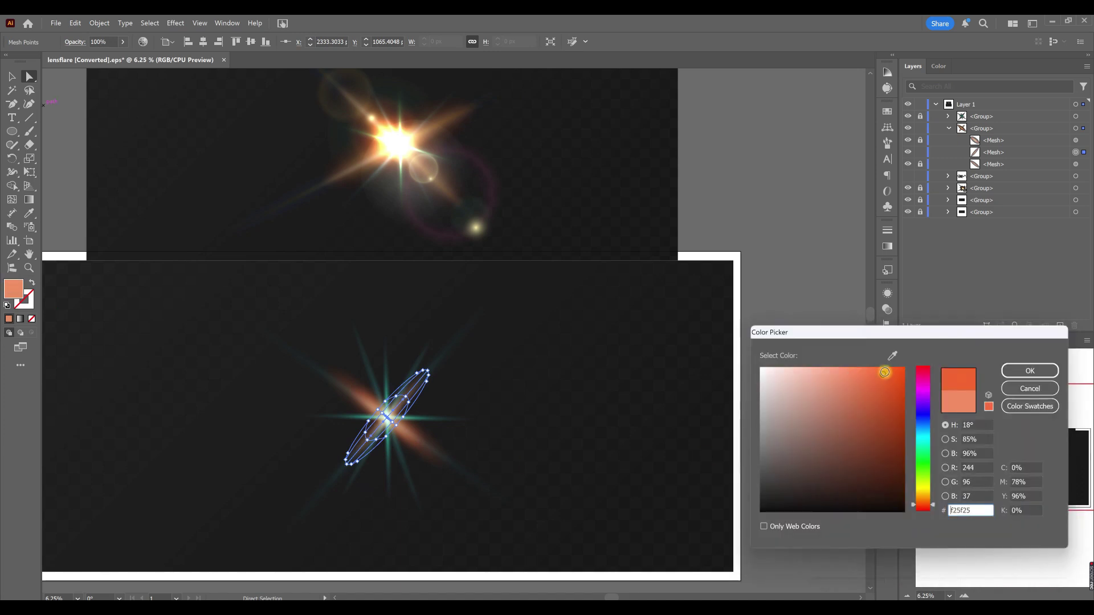
{"action": "left_click_drag", "start_coordinate": [921, 503], "coordinate": [923, 500]}
{"action": "key", "text": "Return"}
{"action": "left_click", "coordinate": [347, 509]}
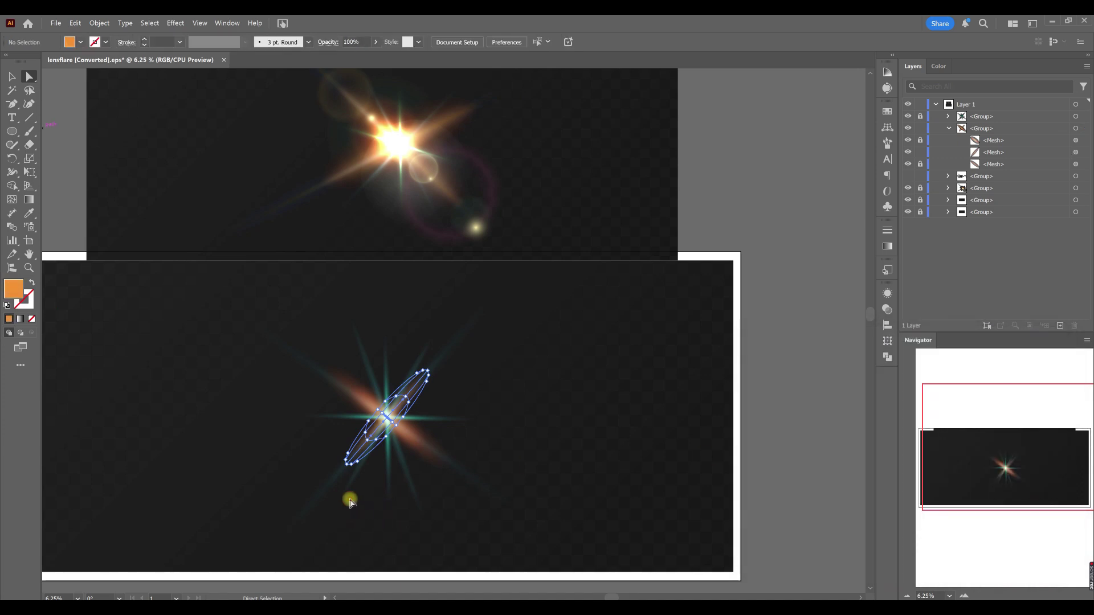
Step: Unlock the two wide orange glow ellipses and stretch them together further along their diagonal
{"action": "left_click", "coordinate": [394, 420]}
{"action": "left_click", "coordinate": [920, 164]}
{"action": "left_click", "coordinate": [920, 140]}
{"action": "left_click", "coordinate": [1078, 165]}
{"action": "left_click", "coordinate": [1084, 140], "text": "shift"}
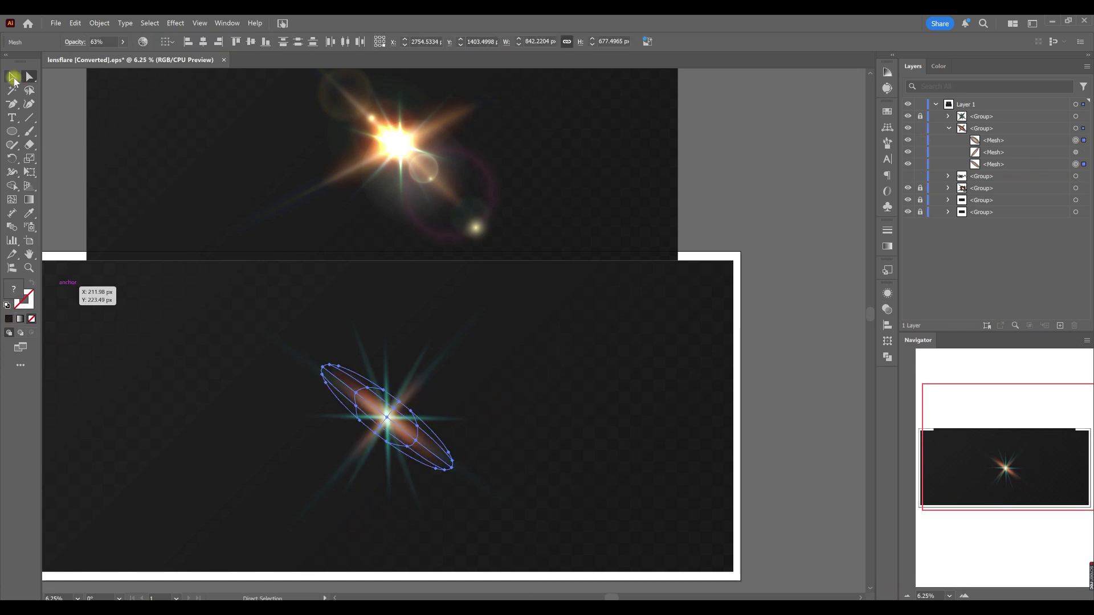
{"action": "key", "text": "v"}
{"action": "left_click_drag", "start_coordinate": [453, 467], "coordinate": [473, 396]}
Step: Resize the shorter wide orange glow about its centre to about 637 by 518 px
{"action": "left_click", "coordinate": [1082, 139]}
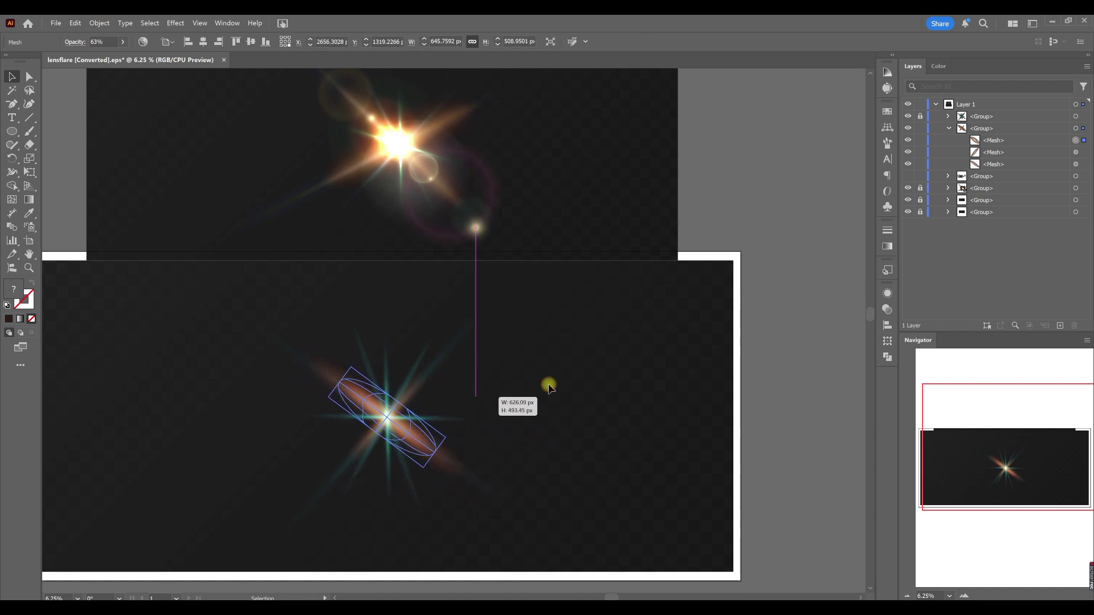
{"action": "left_click", "coordinate": [588, 488]}
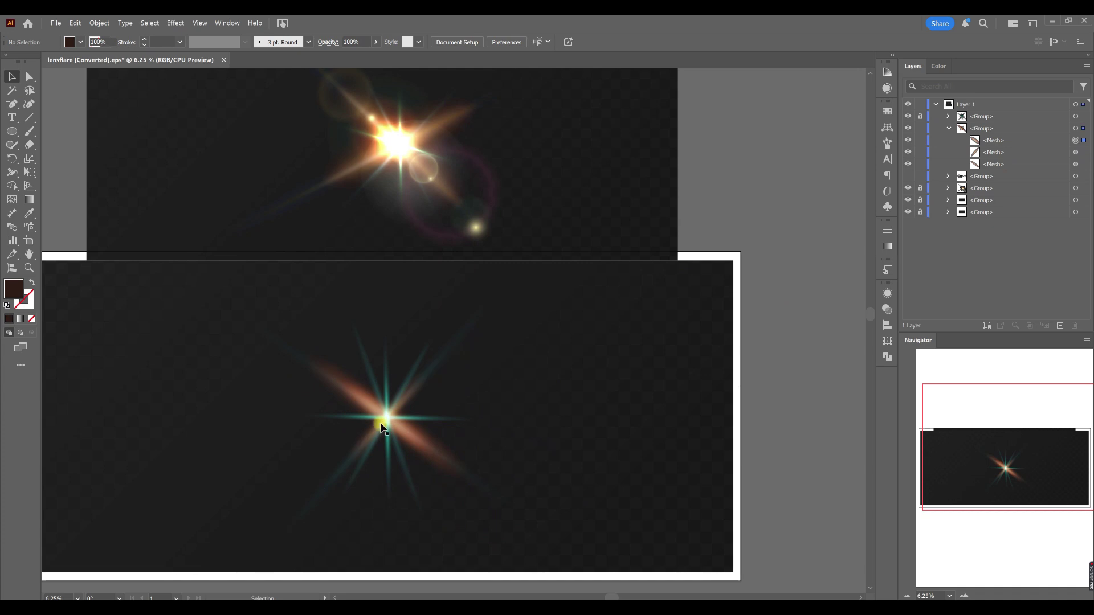
{"action": "left_click", "coordinate": [393, 412]}
{"action": "left_click_drag", "start_coordinate": [404, 397], "coordinate": [439, 420]}
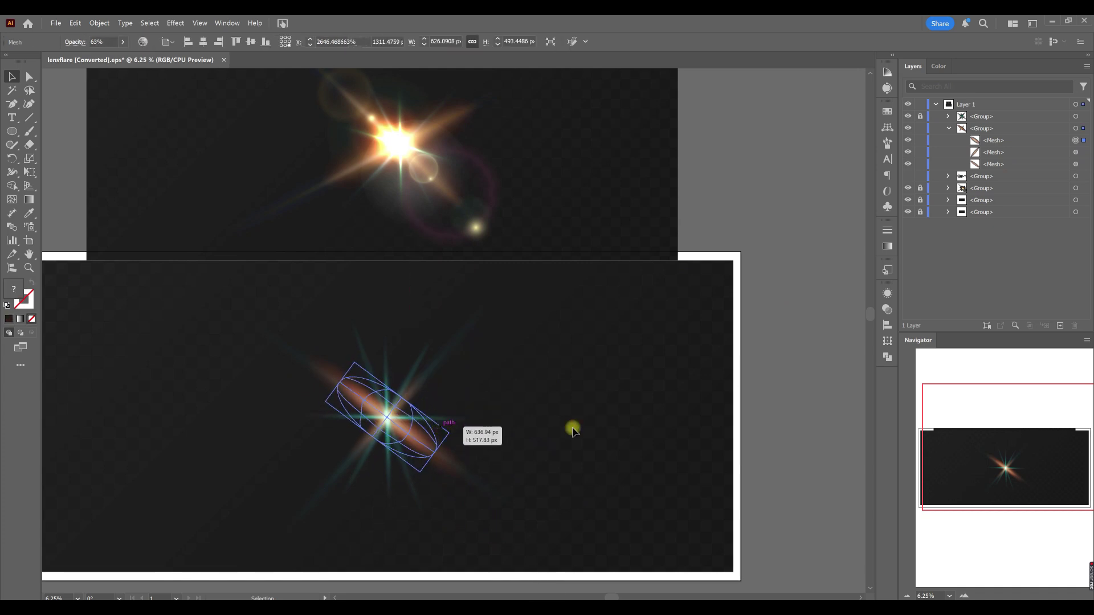
{"action": "left_click", "coordinate": [569, 422]}
Step: Enlarge the starburst's longest downward diagonal streak to about 1814 by 1288 px and resize its shorter companion to about 977 by 690 px
{"action": "left_click", "coordinate": [949, 128]}
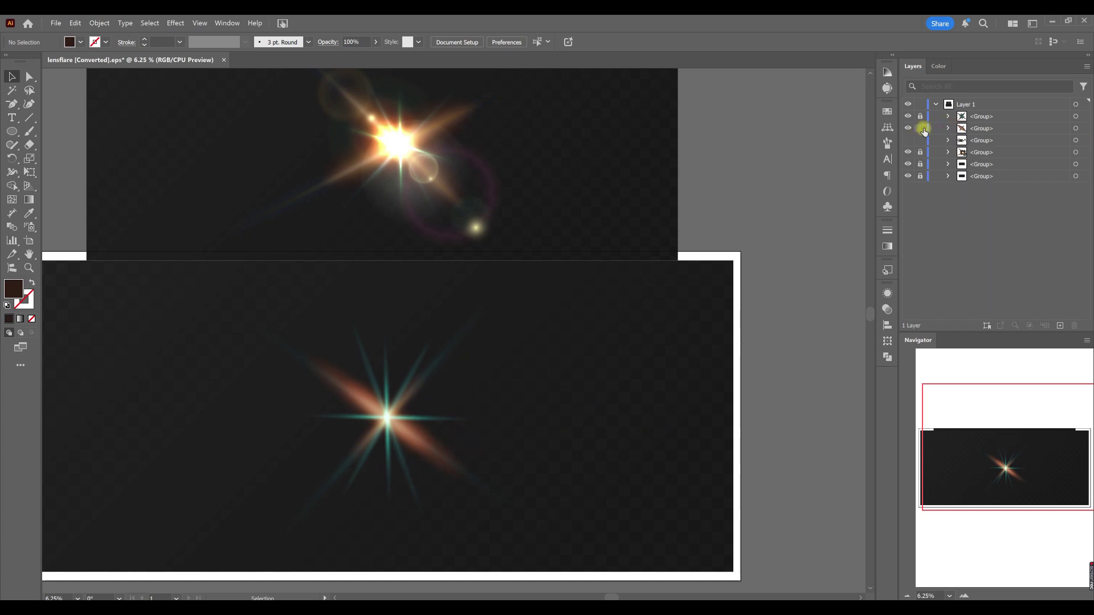
{"action": "left_click", "coordinate": [949, 116]}
{"action": "left_click", "coordinate": [1083, 224]}
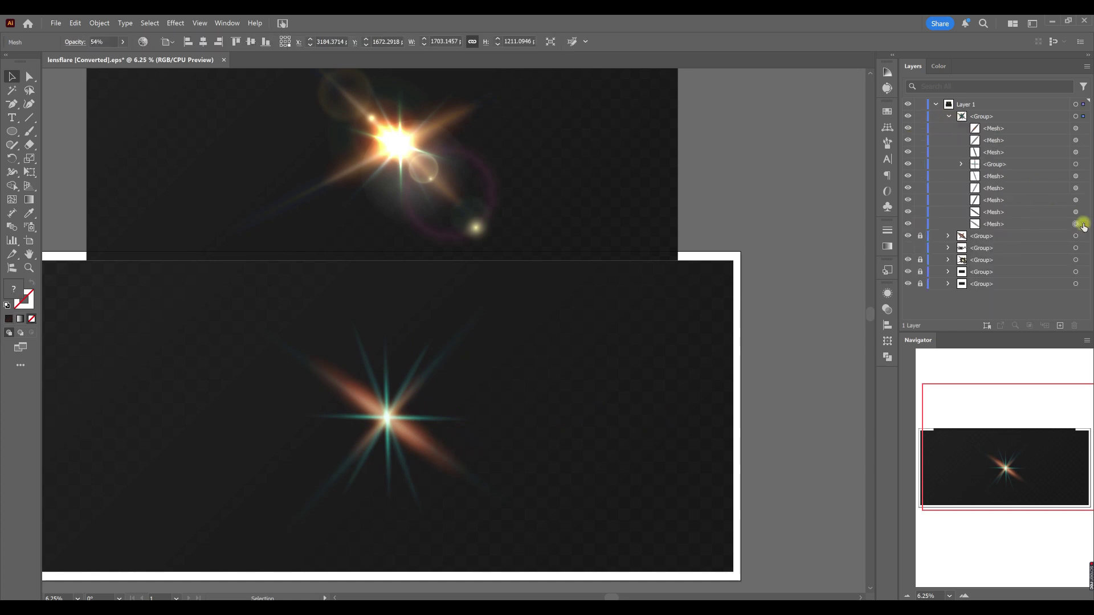
{"action": "left_click_drag", "start_coordinate": [518, 511], "coordinate": [528, 517]}
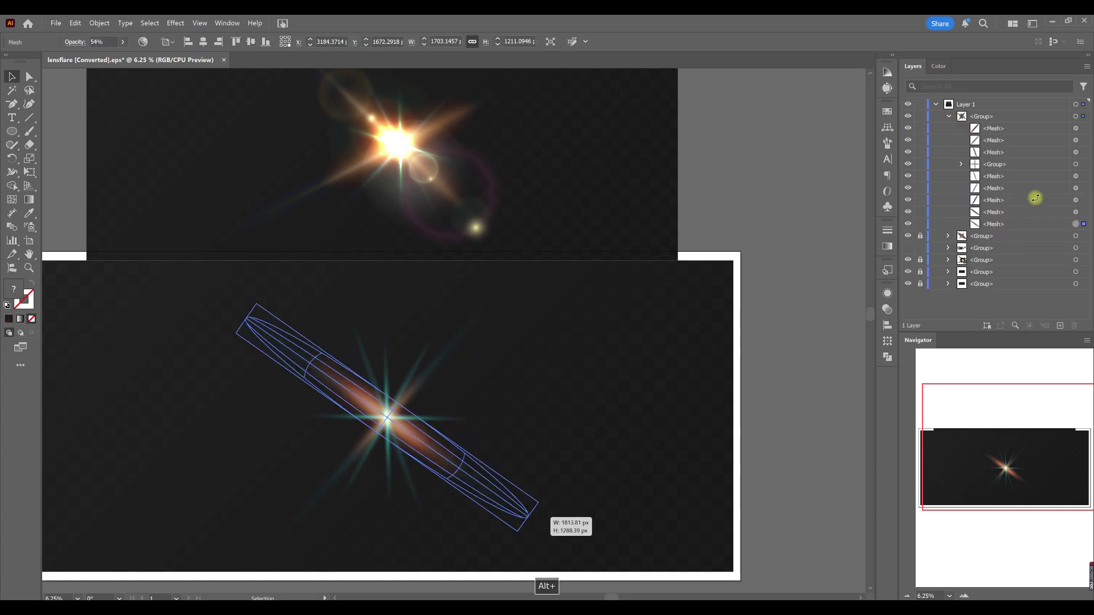
{"action": "left_click", "coordinate": [1076, 212]}
{"action": "left_click_drag", "start_coordinate": [393, 410], "coordinate": [519, 511]}
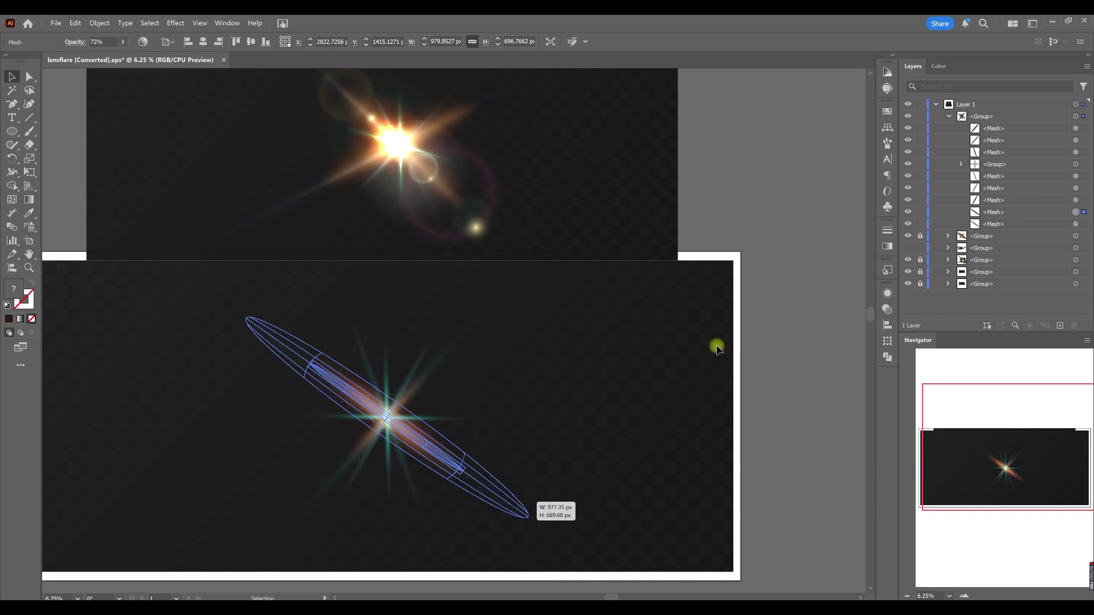
Step: Group the four long diagonal streaks that form an X within the starburst group
{"action": "left_click", "coordinate": [1081, 200], "text": "shift"}
{"action": "left_click", "coordinate": [1083, 188], "text": "shift"}
{"action": "left_click", "coordinate": [1084, 224], "text": "shift"}
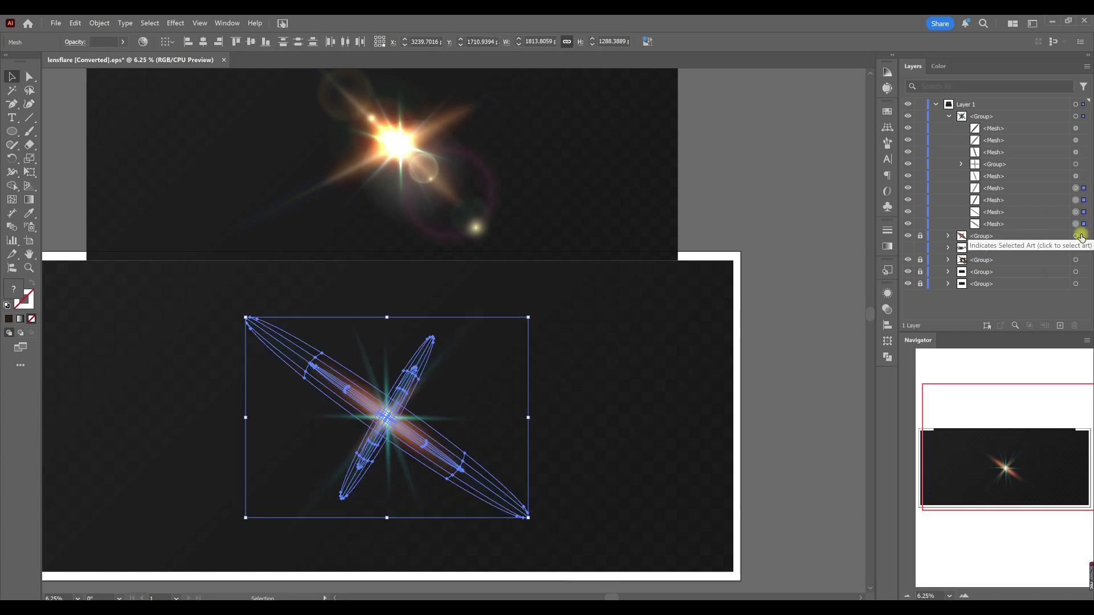
{"action": "left_click", "coordinate": [1076, 200], "text": "shift"}
{"action": "left_click", "coordinate": [1076, 188], "text": "shift"}
{"action": "left_click", "coordinate": [1077, 141]}
{"action": "left_click", "coordinate": [1077, 128], "text": "shift"}
{"action": "left_click", "coordinate": [1075, 212], "text": "shift"}
{"action": "left_click", "coordinate": [1075, 223], "text": "shift"}
{"action": "key", "text": "ctrl+g"}
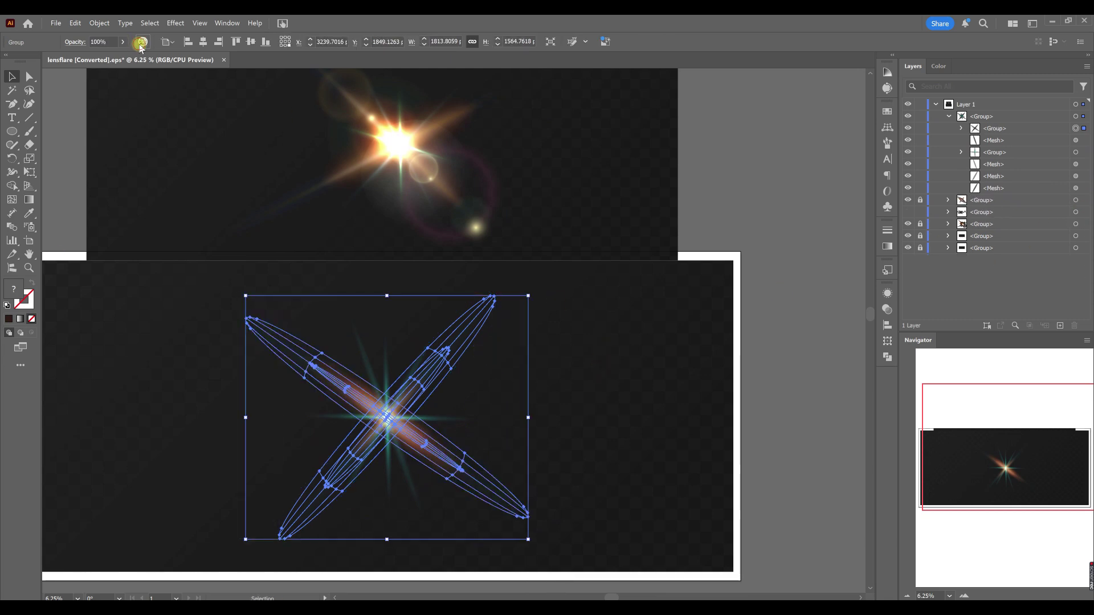
Step: Recolor the grouped long diagonal streaks of the starburst to a darker, muted slate blue by shifting their linked colours
{"action": "left_click", "coordinate": [142, 42]}
{"action": "left_click_drag", "start_coordinate": [336, 291], "coordinate": [358, 279]}
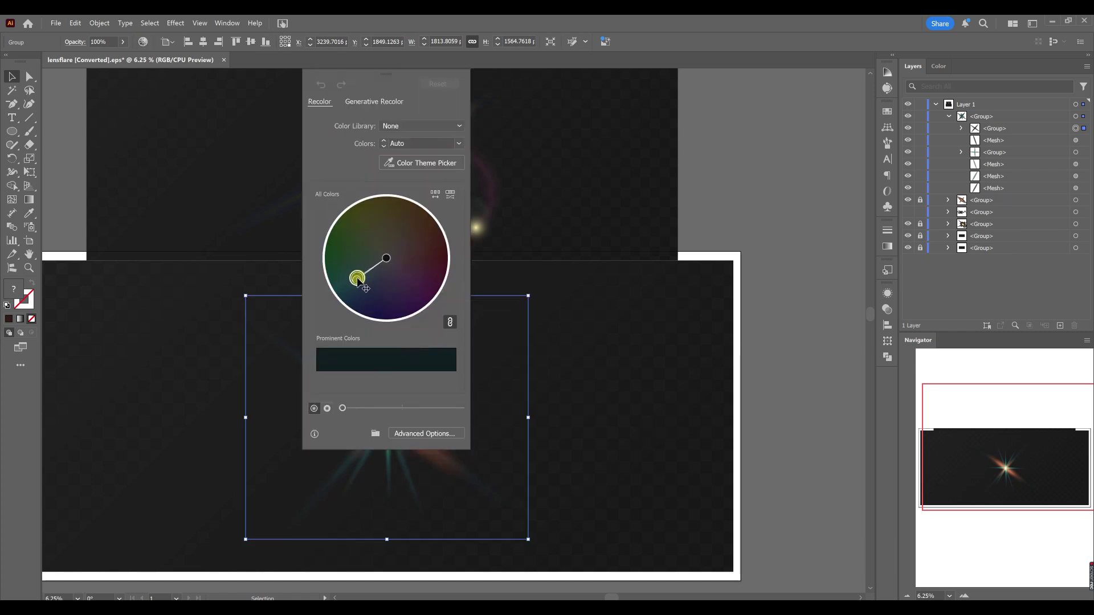
{"action": "left_click_drag", "start_coordinate": [387, 73], "coordinate": [215, 103]}
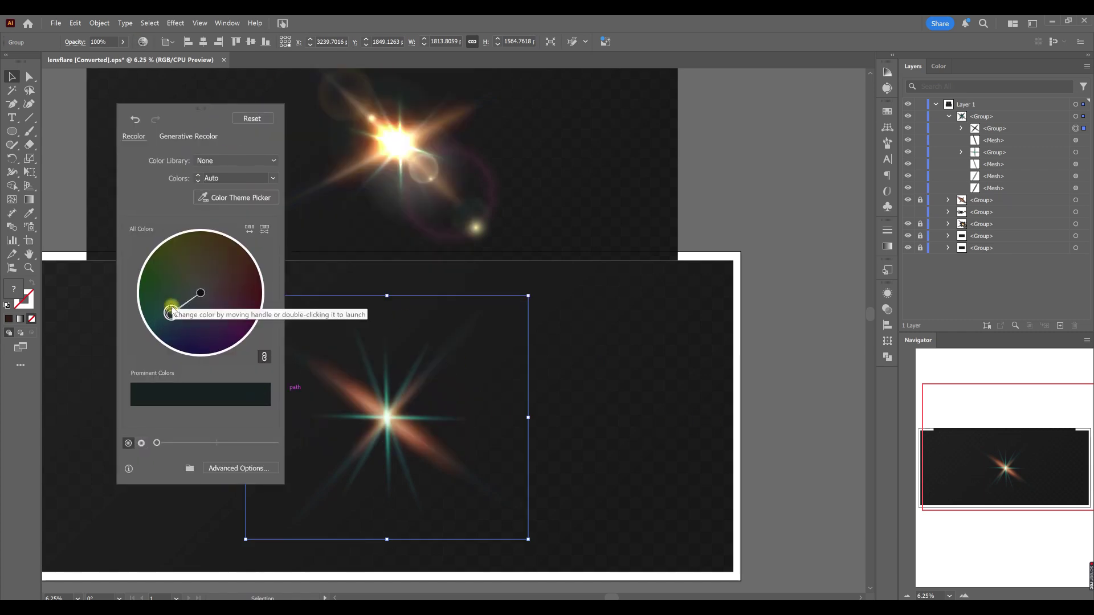
{"action": "left_click_drag", "start_coordinate": [170, 311], "coordinate": [178, 310]}
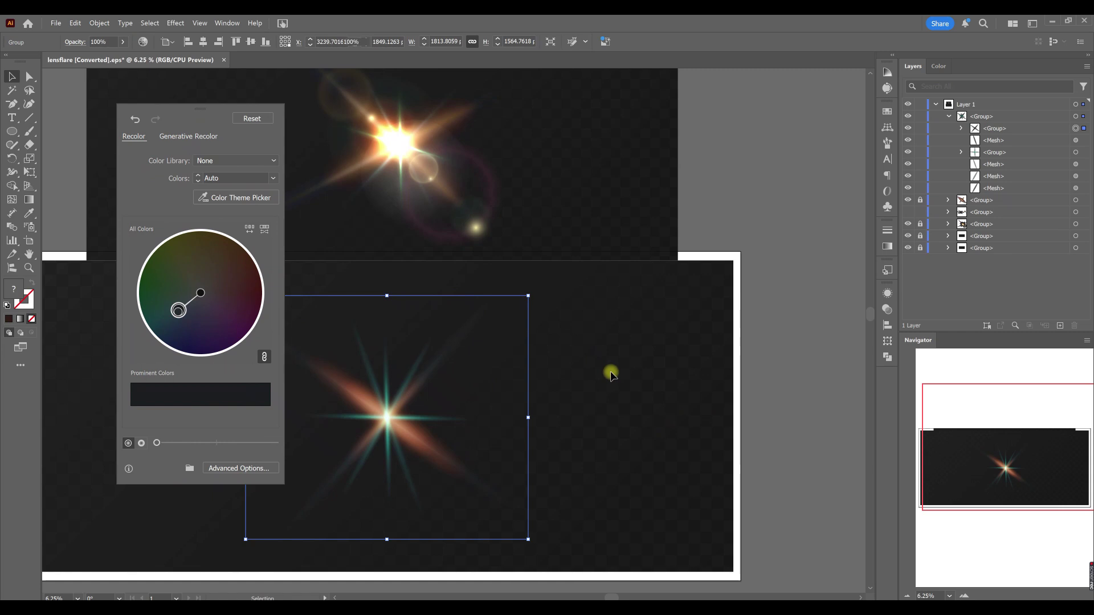
{"action": "left_click", "coordinate": [611, 375]}
Step: Group the four ungrouped steep, narrow diagonal streaks within the starburst group
{"action": "left_click", "coordinate": [1080, 164]}
{"action": "left_click", "coordinate": [1080, 176], "text": "shift"}
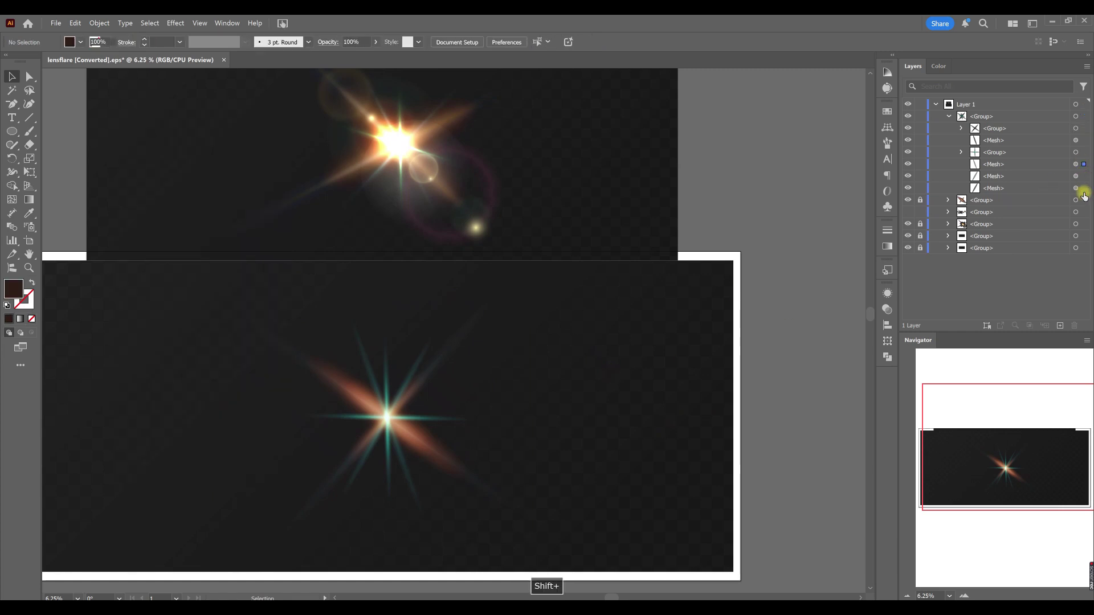
{"action": "left_click", "coordinate": [1080, 188], "text": "shift"}
{"action": "left_click", "coordinate": [1080, 141], "text": "shift"}
{"action": "key", "text": "ctrl+g"}
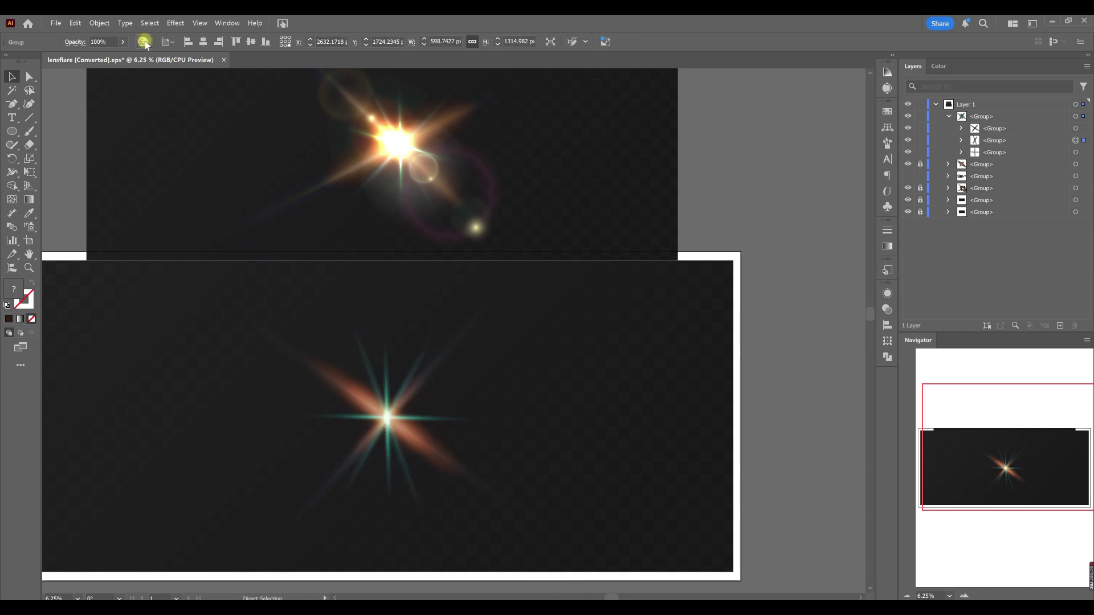
Step: Recolor the group of steep diagonal streaks from teal to a less saturated slate blue
{"action": "left_click", "coordinate": [142, 42]}
{"action": "left_click_drag", "start_coordinate": [295, 288], "coordinate": [319, 280]}
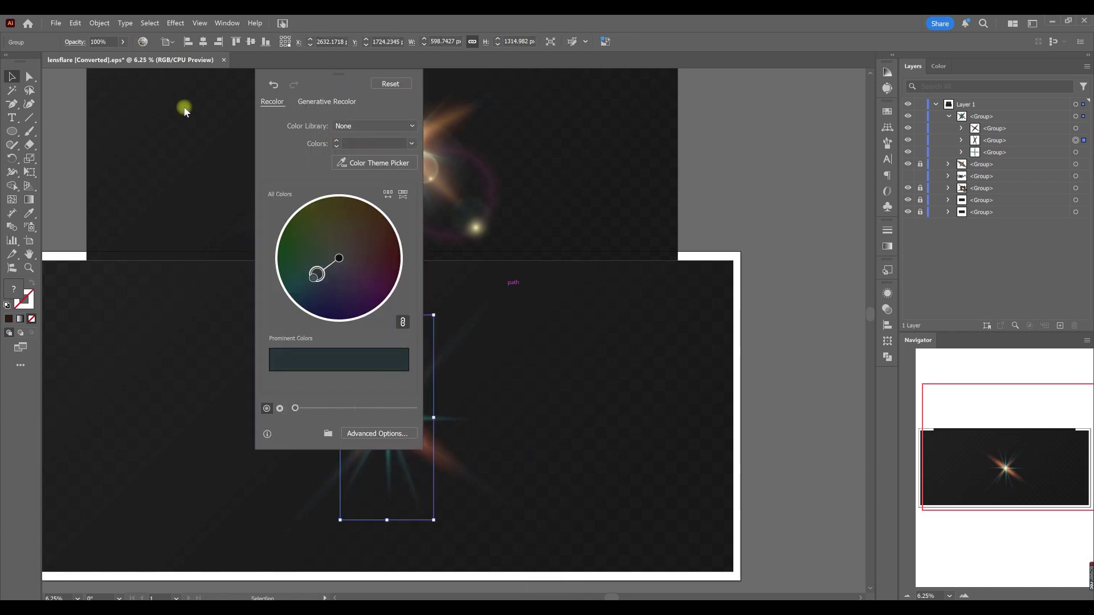
{"action": "left_click_drag", "start_coordinate": [350, 79], "coordinate": [175, 117]}
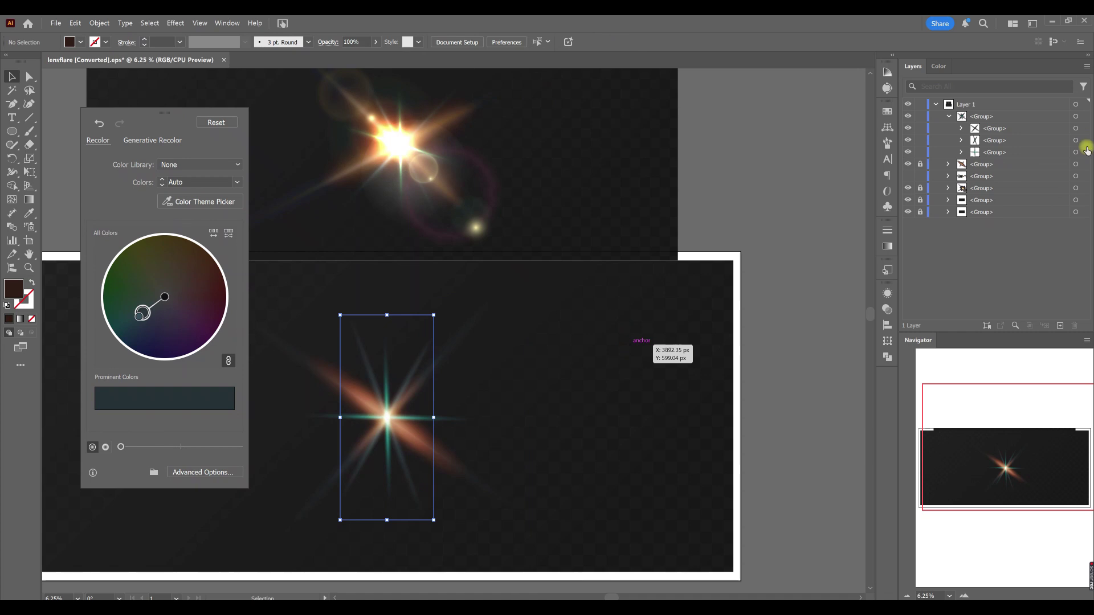
{"action": "left_click", "coordinate": [1082, 150]}
Step: Rotate the two long upward diagonal streaks counter-clockwise to a steeper angle, about 965 by 1854 px, and set their opacity to 55%
{"action": "left_click", "coordinate": [961, 128]}
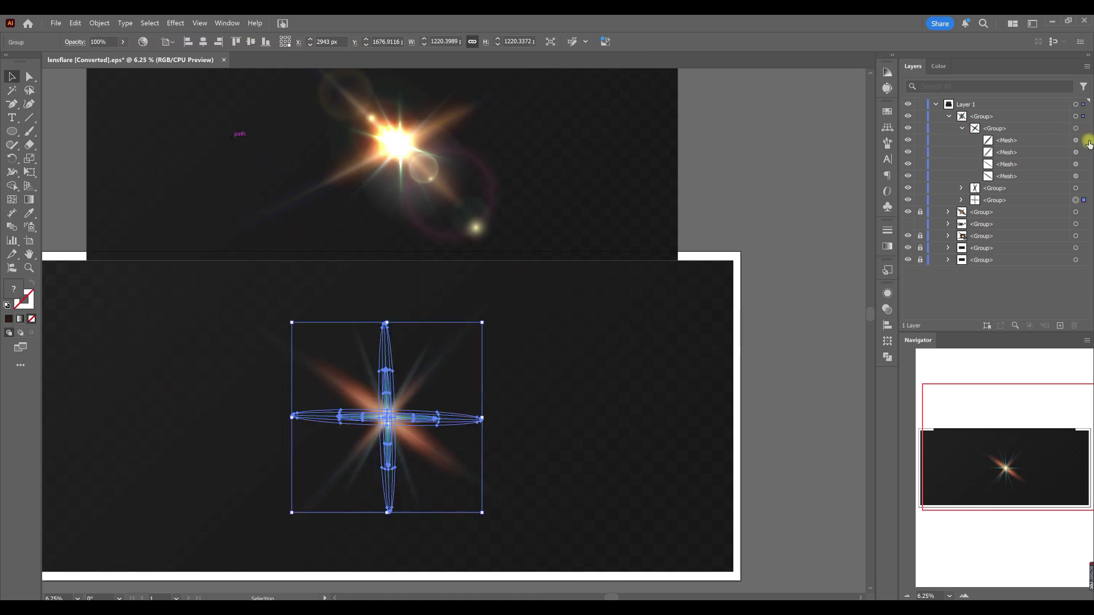
{"action": "left_click", "coordinate": [1083, 154]}
{"action": "left_click", "coordinate": [1083, 153], "text": "shift"}
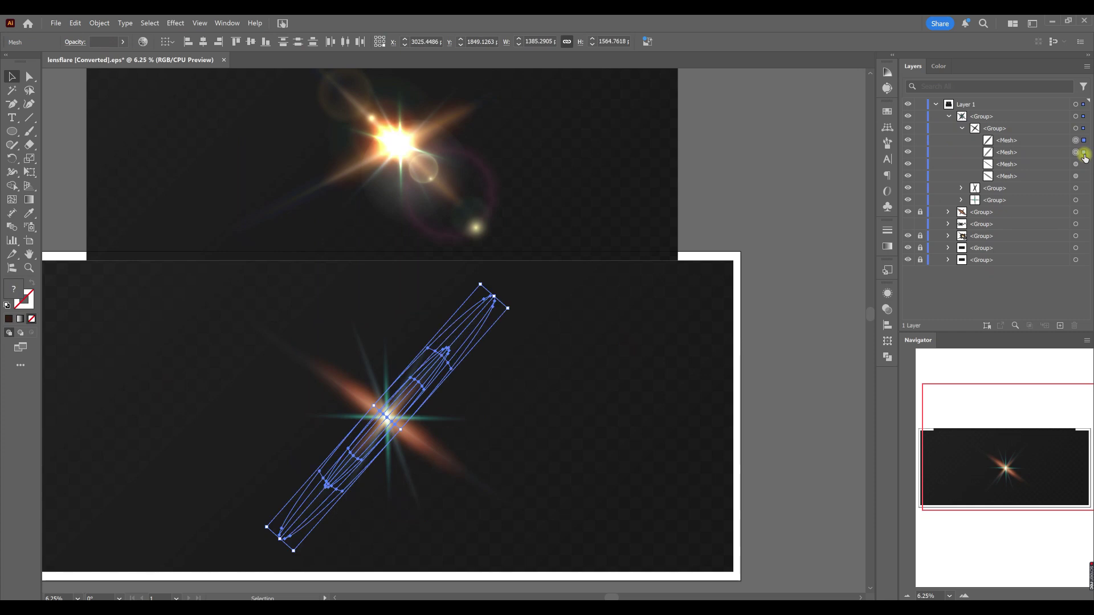
{"action": "left_click_drag", "start_coordinate": [511, 309], "coordinate": [476, 281]}
{"action": "left_click", "coordinate": [123, 41]}
{"action": "left_click", "coordinate": [105, 57]}
{"action": "left_click", "coordinate": [209, 256]}
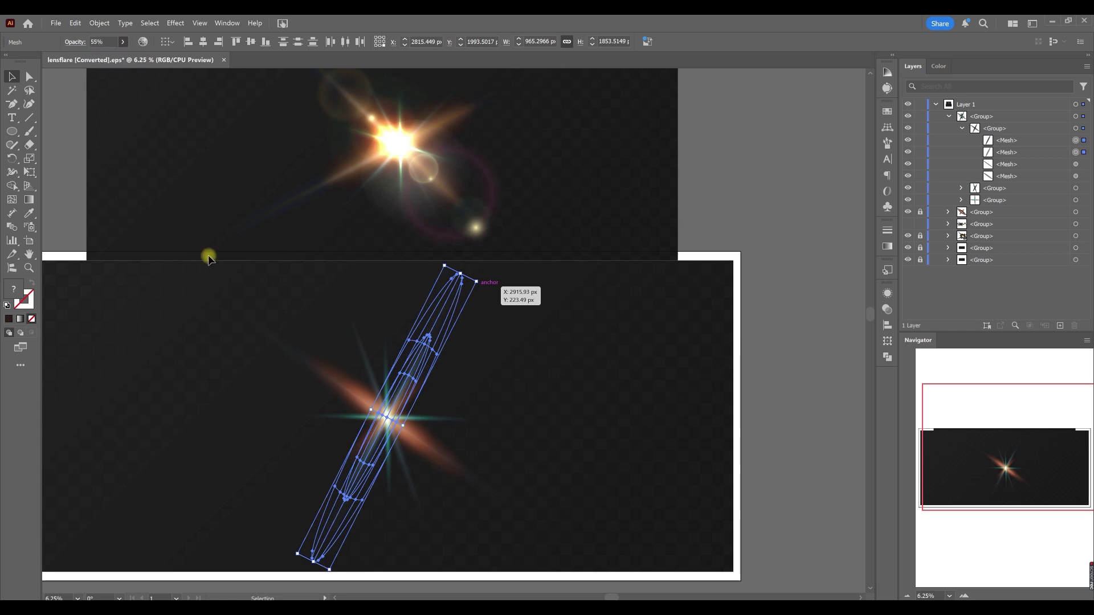
{"action": "left_click", "coordinate": [246, 325]}
{"action": "left_click", "coordinate": [961, 188]}
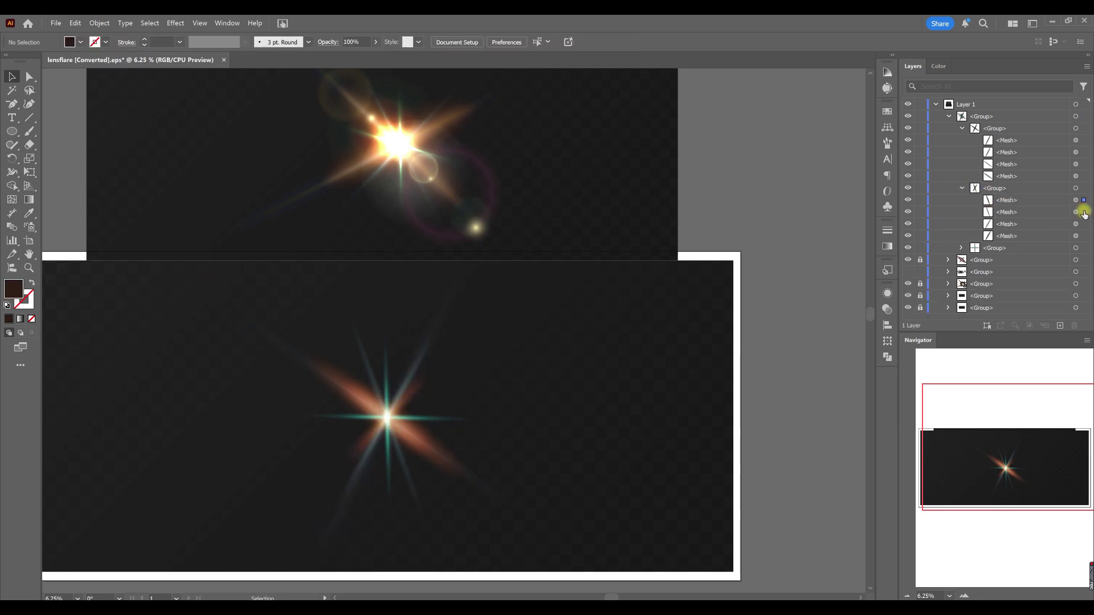
{"action": "left_click", "coordinate": [1075, 200]}
{"action": "left_click", "coordinate": [1075, 212], "text": "shift"}
{"action": "left_click_drag", "start_coordinate": [412, 471], "coordinate": [429, 518]}
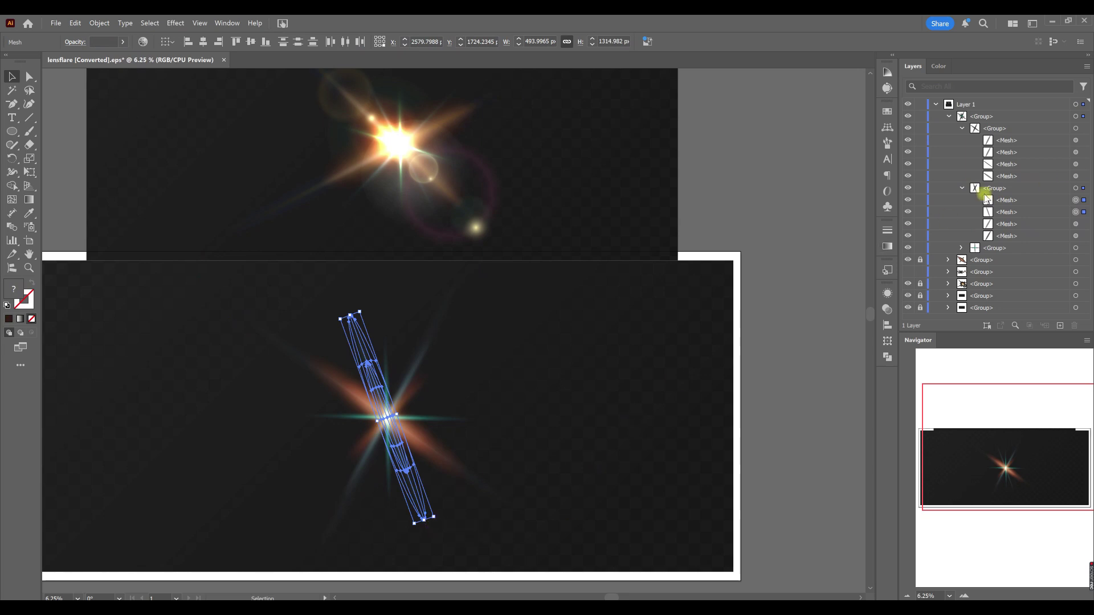
Step: Tilt the two horizontal teal streaks slightly clockwise about their centre, to about 1189 by 293 px overall
{"action": "left_click", "coordinate": [961, 248]}
{"action": "left_click", "coordinate": [1068, 259]}
{"action": "left_click", "coordinate": [1069, 272], "text": "shift"}
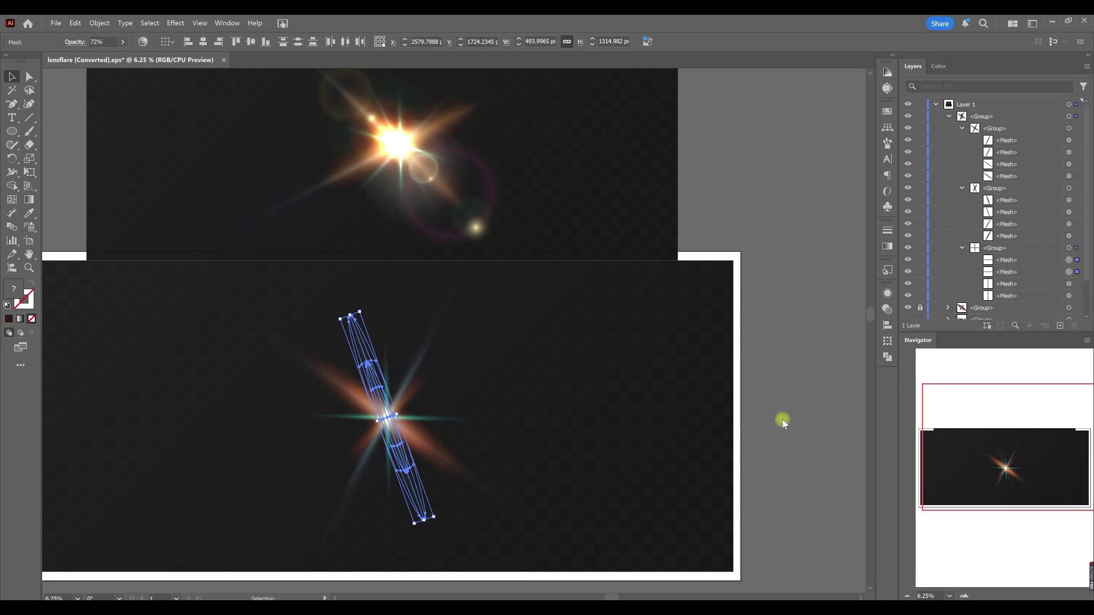
{"action": "left_click_drag", "start_coordinate": [487, 436], "coordinate": [481, 456]}
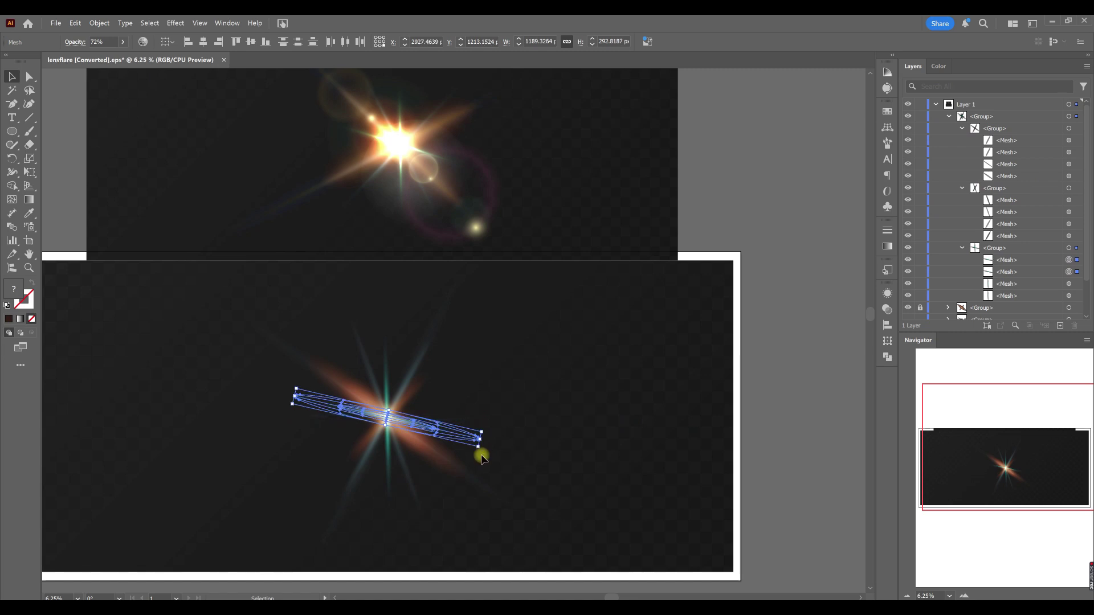
{"action": "key", "text": "ctrl+shift+a"}
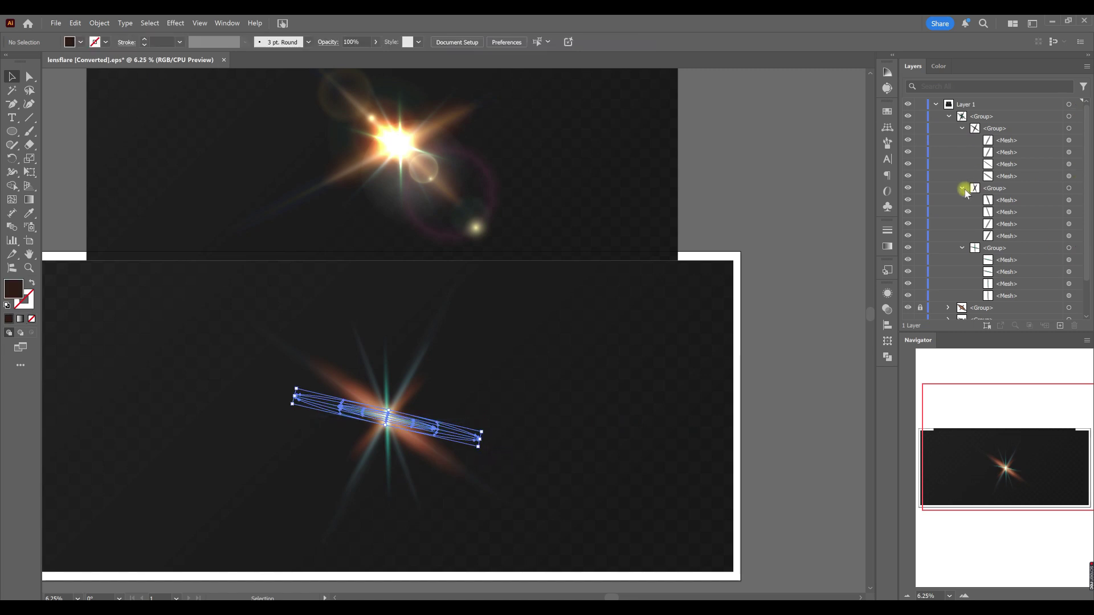
Step: Rotate the two long steep streaks clockwise to a flatter diagonal and lock the whole starburst group
{"action": "left_click", "coordinate": [962, 188]}
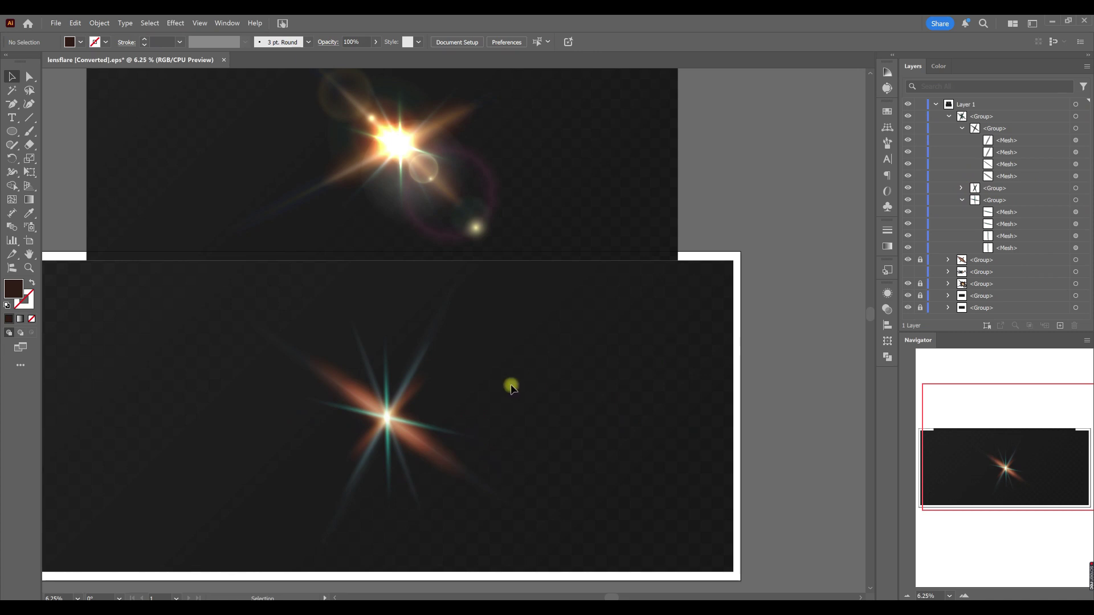
{"action": "left_click", "coordinate": [1077, 153], "text": "shift"}
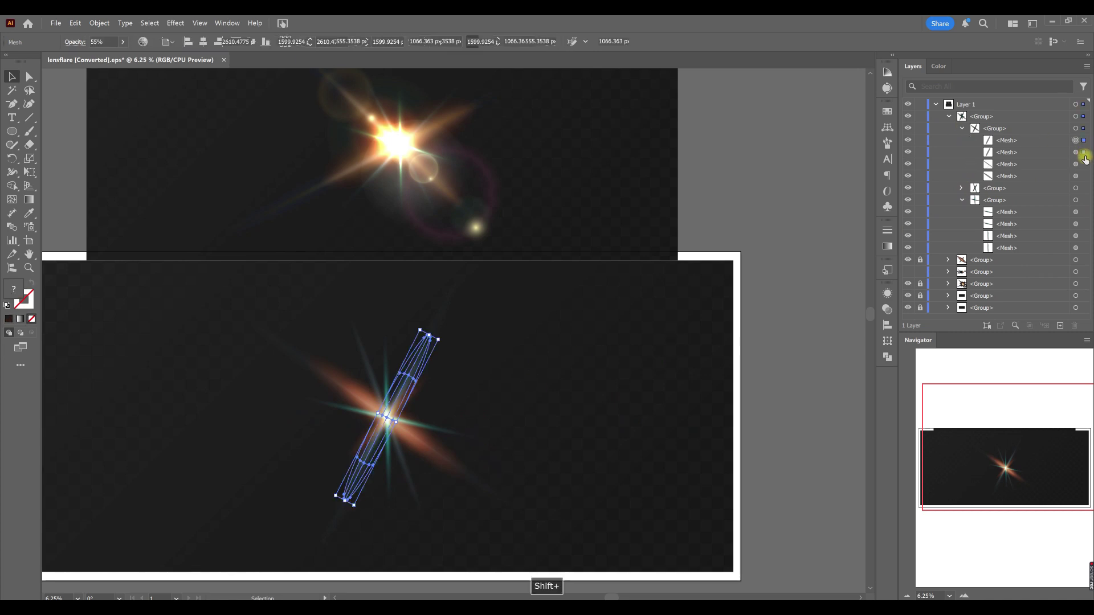
{"action": "left_click_drag", "start_coordinate": [474, 340], "coordinate": [510, 313]}
{"action": "left_click", "coordinate": [579, 364]}
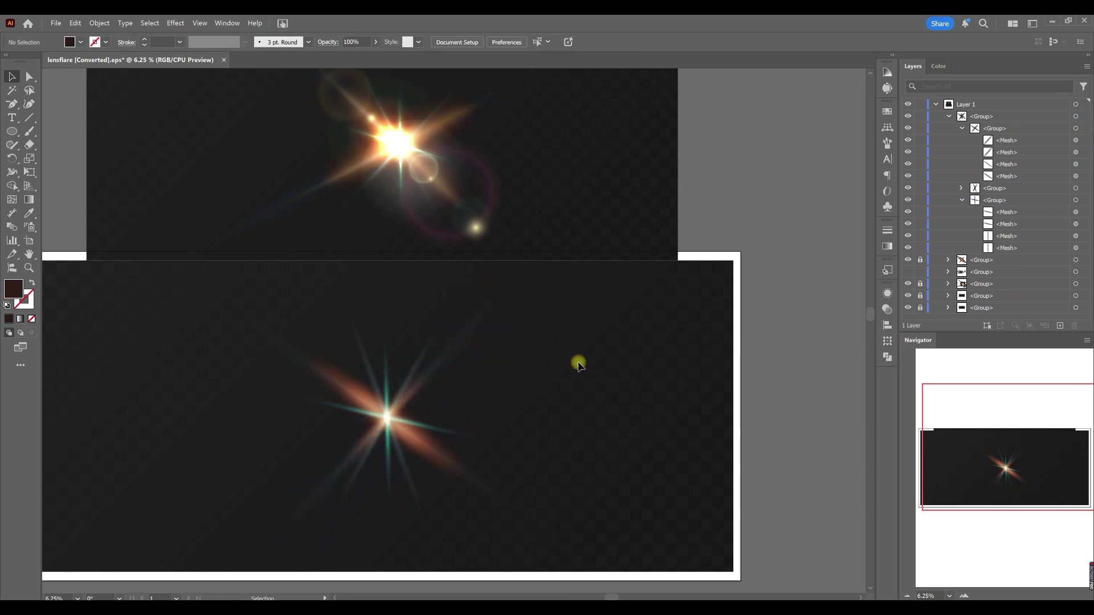
{"action": "left_click", "coordinate": [961, 128]}
{"action": "left_click", "coordinate": [949, 116]}
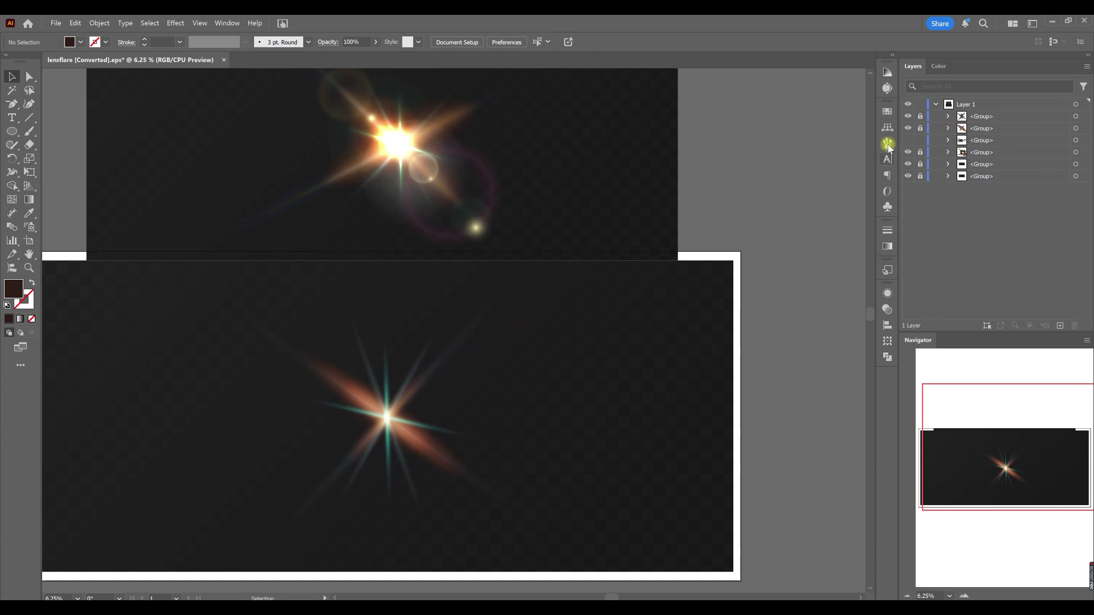
Step: Draw a circle about 521 px across over the starburst's lower orange glow and set its blend mode to Screen
{"action": "scroll", "coordinate": [579, 473], "scroll_direction": "down", "scroll_amount": 1}
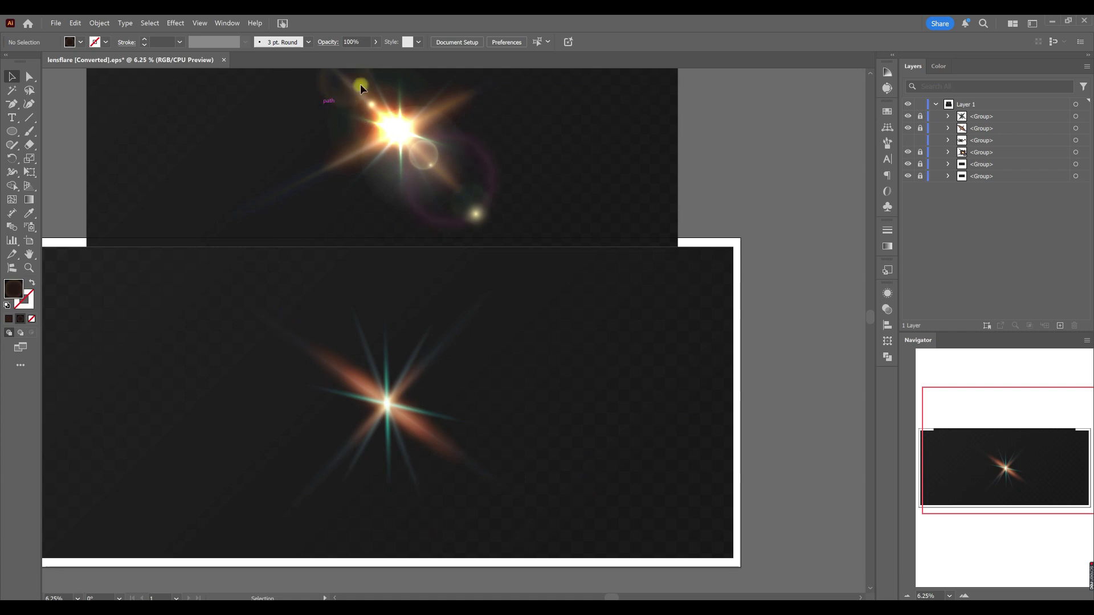
{"action": "left_click", "coordinate": [16, 133]}
{"action": "left_click_drag", "start_coordinate": [415, 393], "coordinate": [495, 462]}
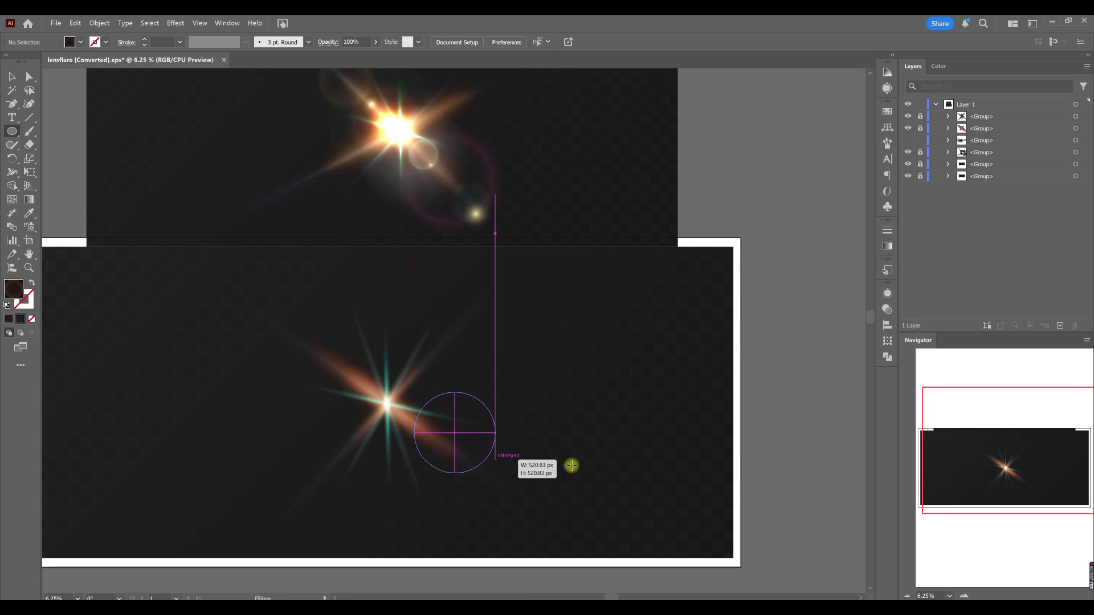
{"action": "left_click", "coordinate": [885, 309]}
{"action": "left_click", "coordinate": [763, 308]}
{"action": "left_click", "coordinate": [771, 398]}
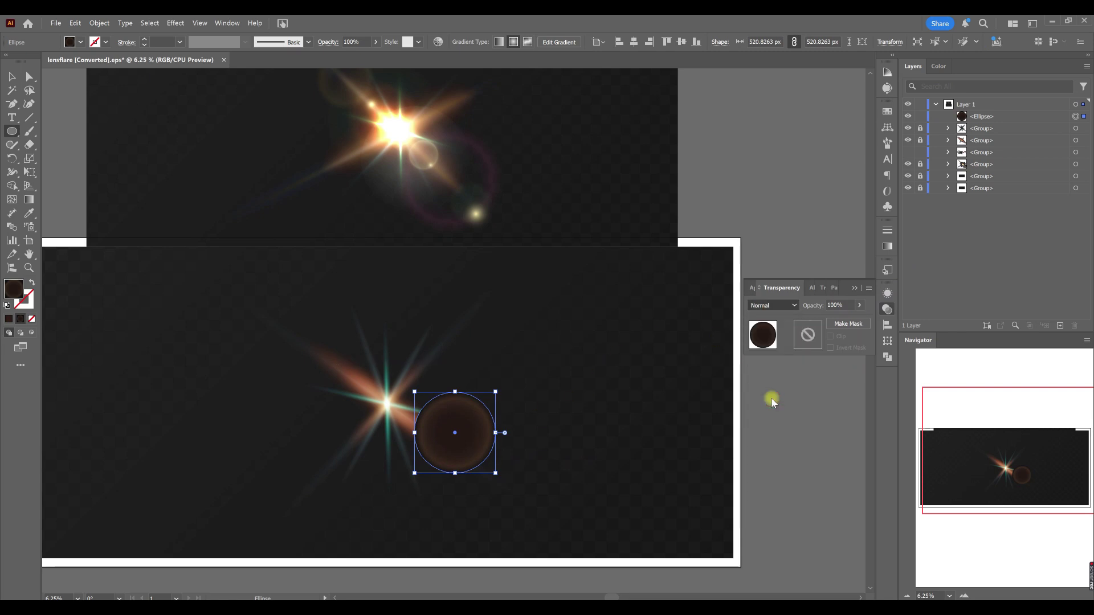
Step: Move the inner stop of the circle's radial gradient to about 42.46% and make it black; place the middle stop at about 83.52%
{"action": "left_click", "coordinate": [886, 248]}
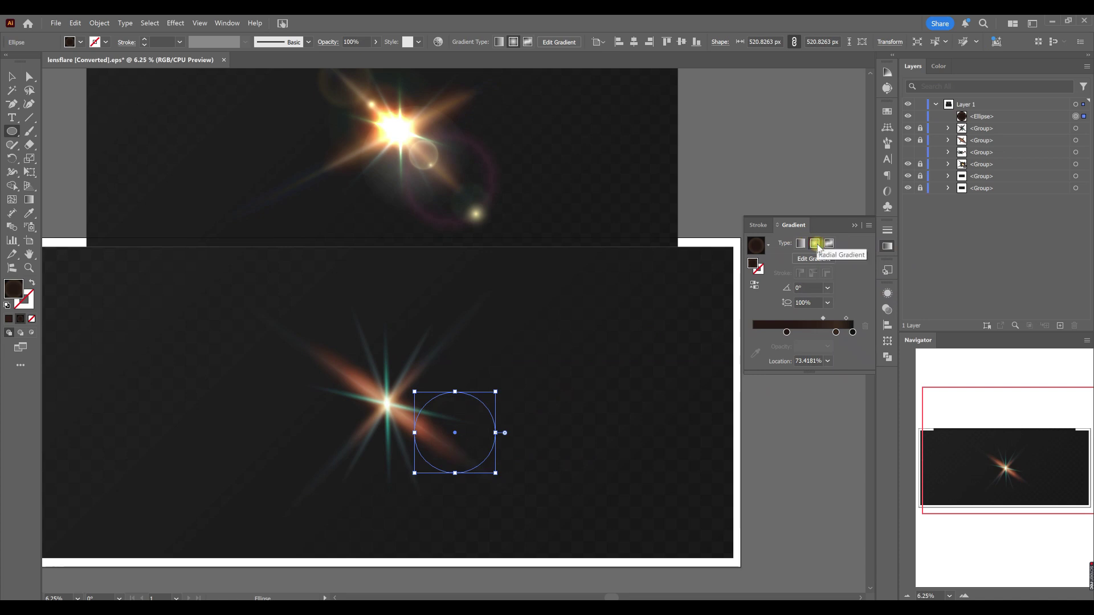
{"action": "left_click", "coordinate": [786, 332]}
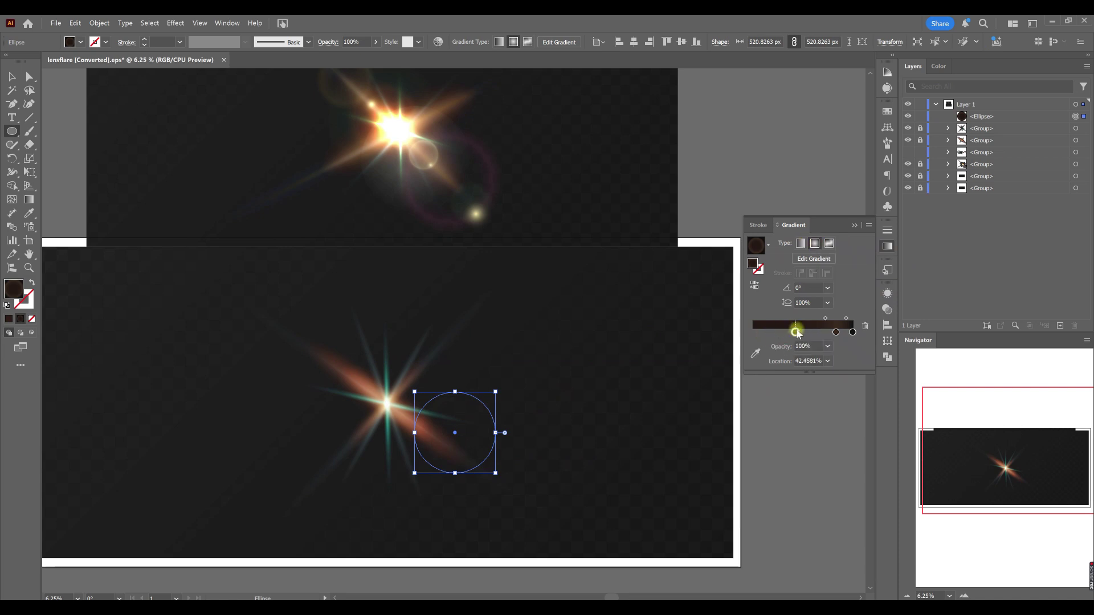
{"action": "double_click", "coordinate": [795, 333]}
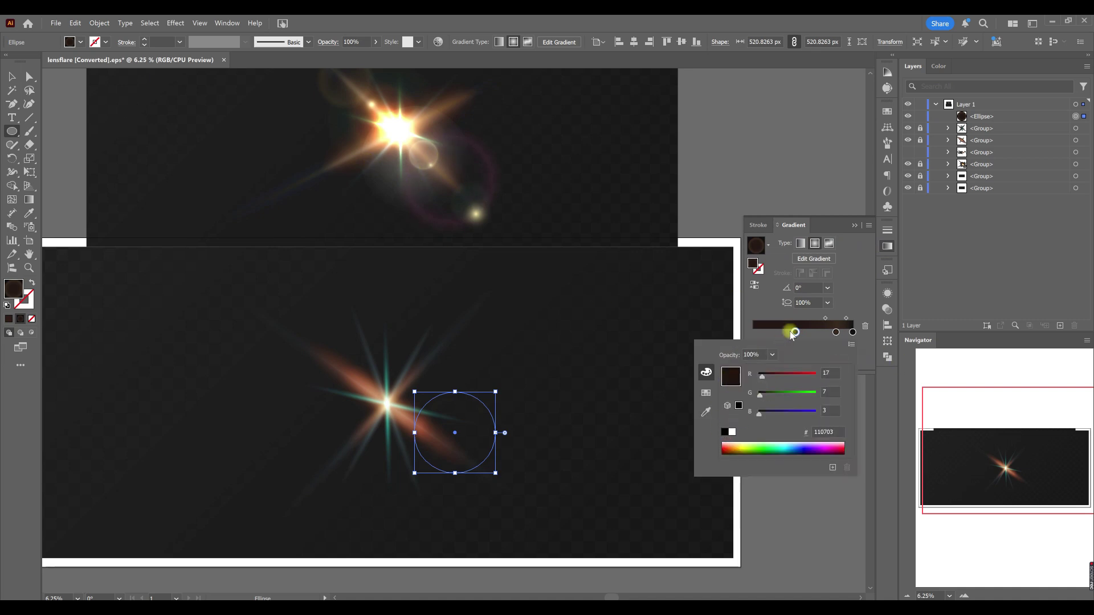
{"action": "left_click", "coordinate": [836, 333]}
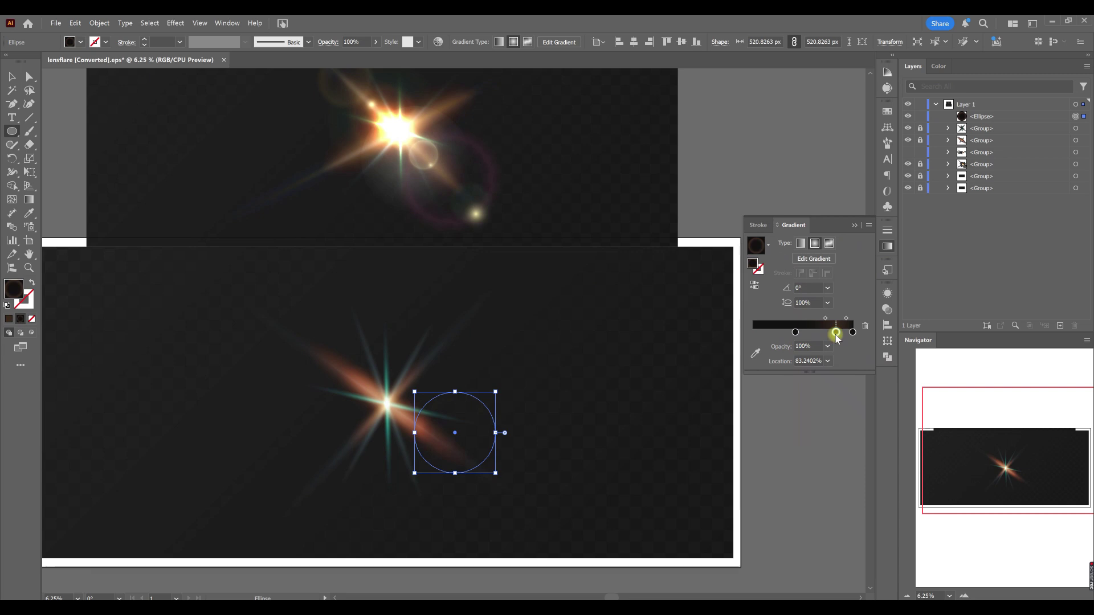
{"action": "left_click", "coordinate": [853, 333]}
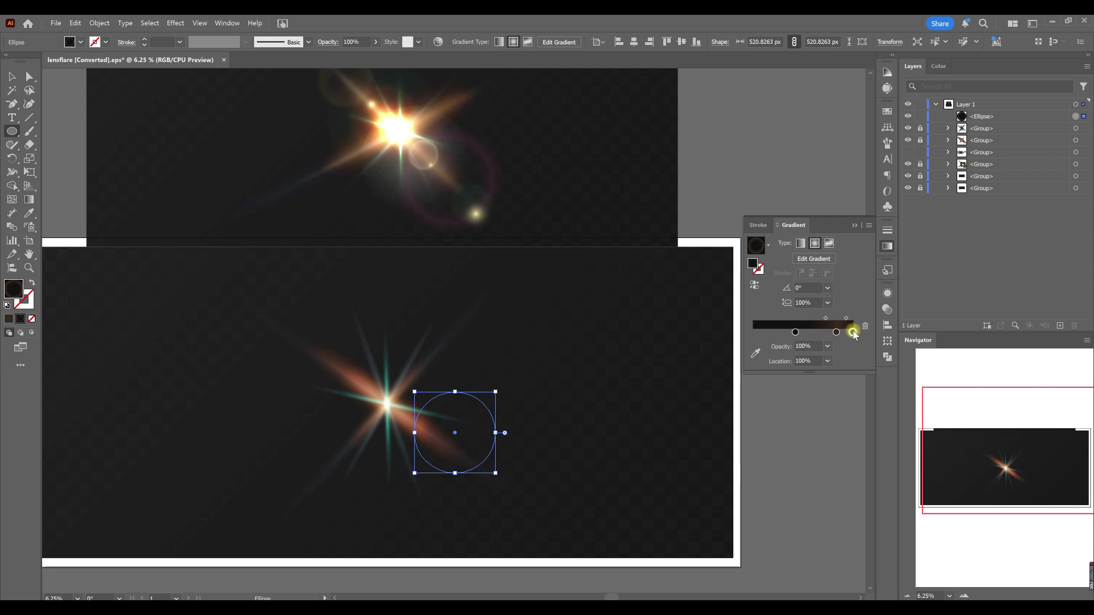
{"action": "double_click", "coordinate": [852, 333]}
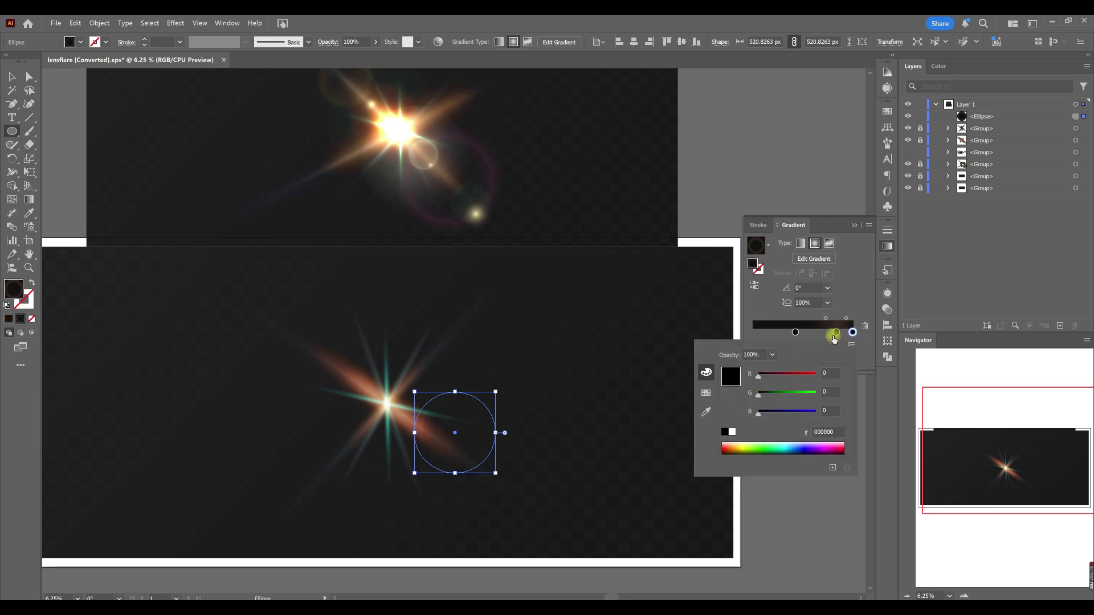
{"action": "left_click", "coordinate": [836, 335]}
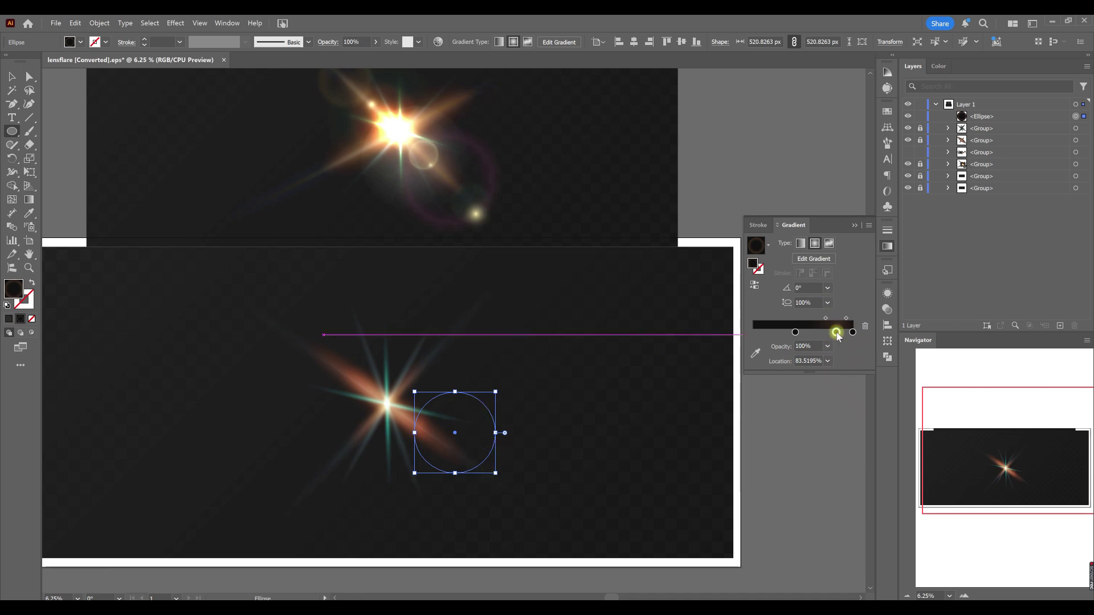
Step: Edit the middle gradient stop's colour in HSB, raising it to a brown with about 58% saturation and 56% brightness
{"action": "double_click", "coordinate": [836, 334]}
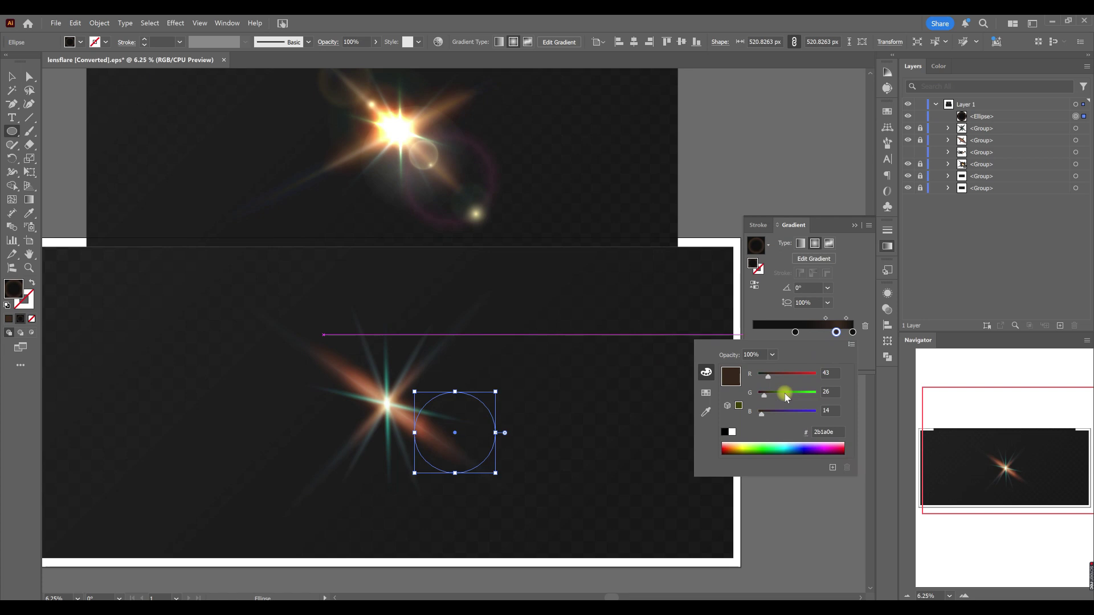
{"action": "left_click", "coordinate": [851, 348]}
{"action": "left_click", "coordinate": [806, 401]}
{"action": "left_click", "coordinate": [792, 393]}
{"action": "left_click", "coordinate": [790, 412]}
{"action": "left_click", "coordinate": [780, 429]}
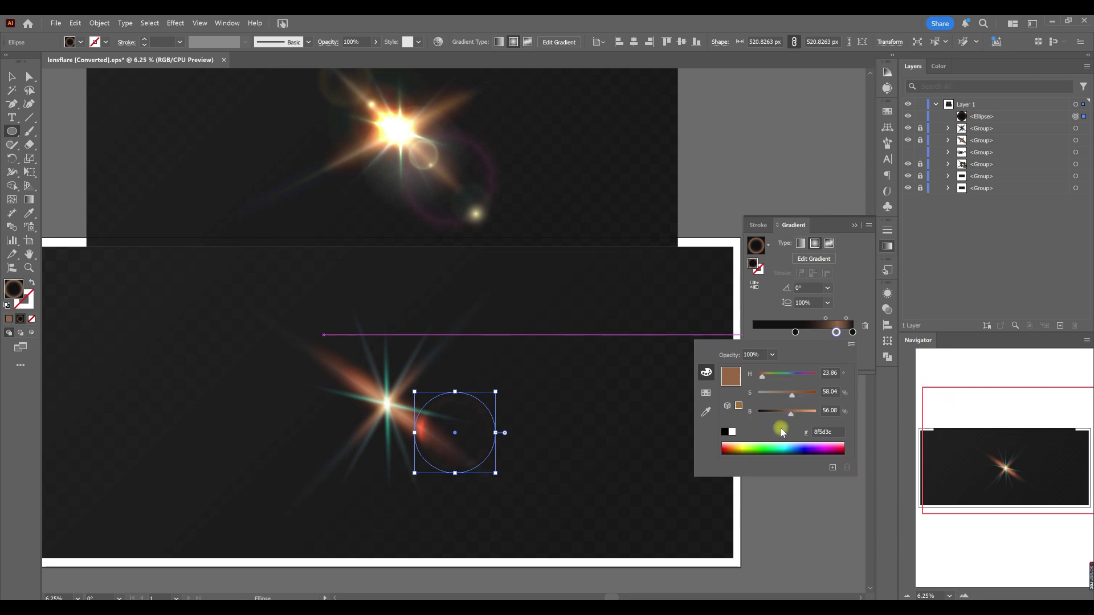
Step: Change the middle gradient stop to pink with hue 330°, saturation about 45% and brightness 65%, and finish editing the circle
{"action": "left_click_drag", "start_coordinate": [763, 379], "coordinate": [814, 380]}
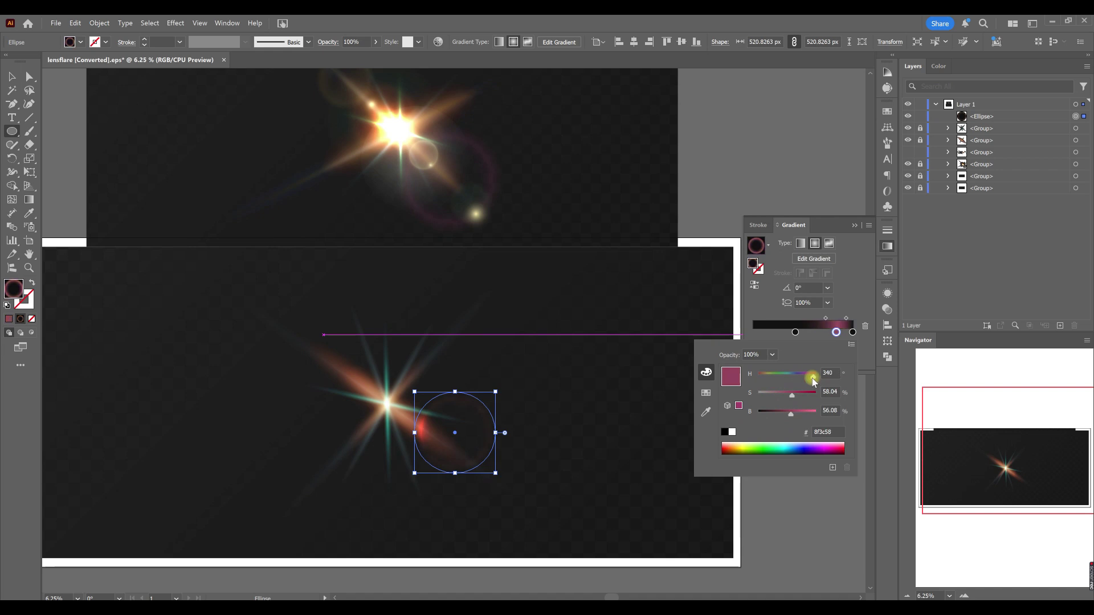
{"action": "left_click_drag", "start_coordinate": [792, 398], "coordinate": [788, 396]}
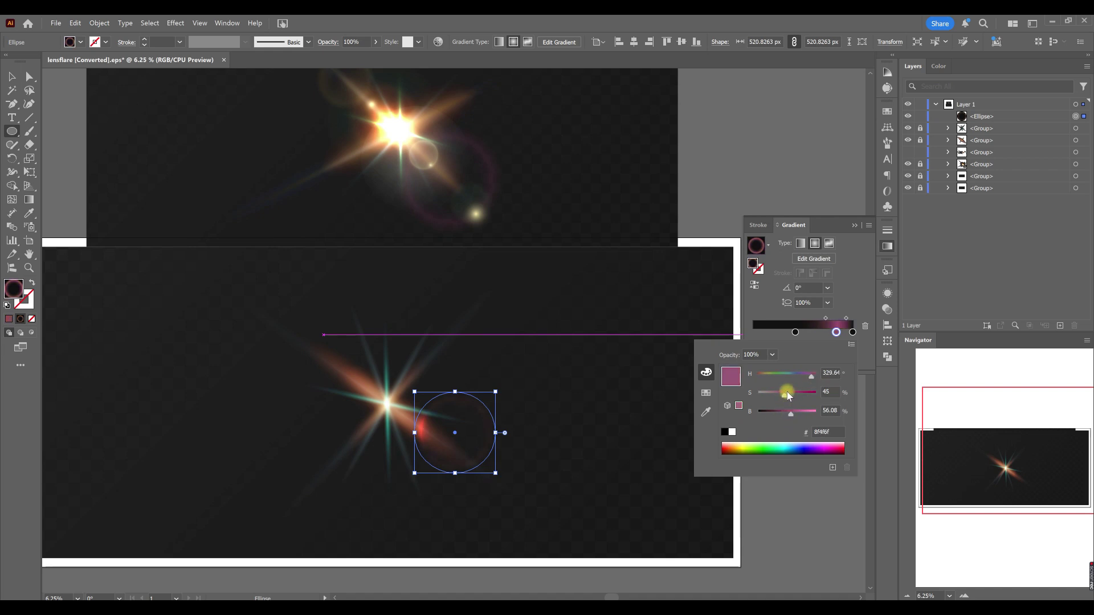
{"action": "left_click_drag", "start_coordinate": [783, 405], "coordinate": [797, 417]}
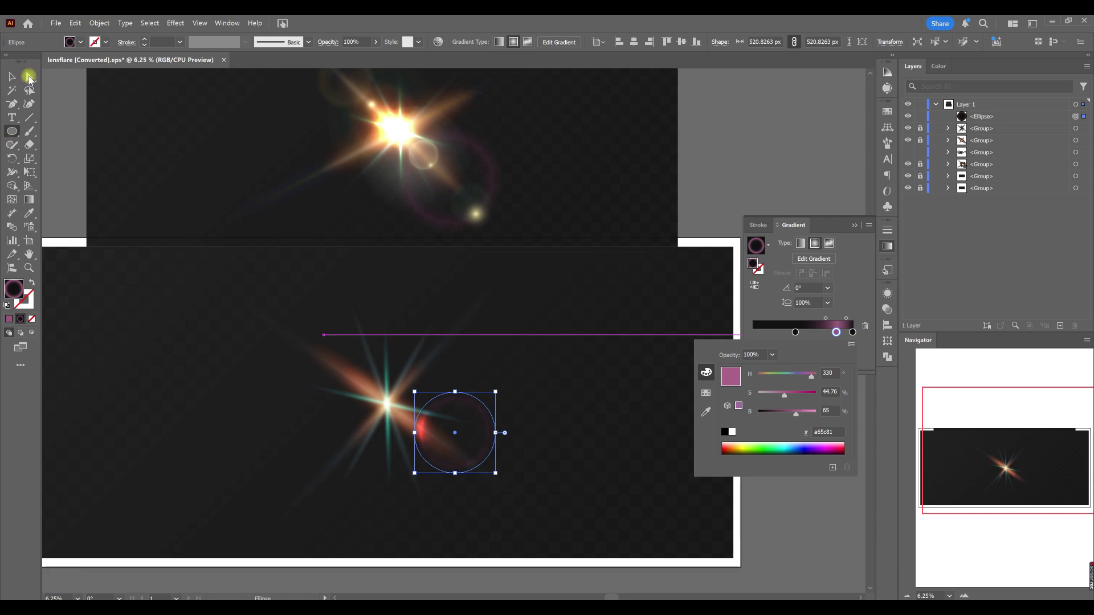
{"action": "key", "text": "Escape"}
{"action": "key", "text": "v"}
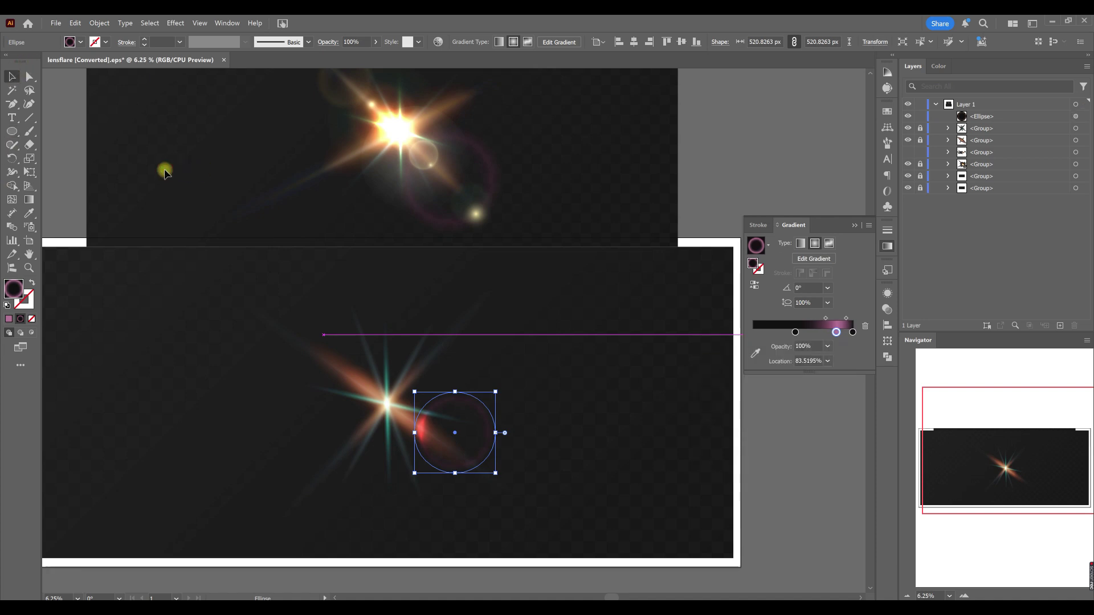
Step: Move the pink ring lower along the orange ray and duplicate it as a circle about 600 px across beside the starburst's centre
{"action": "left_click_drag", "start_coordinate": [466, 457], "coordinate": [434, 166]}
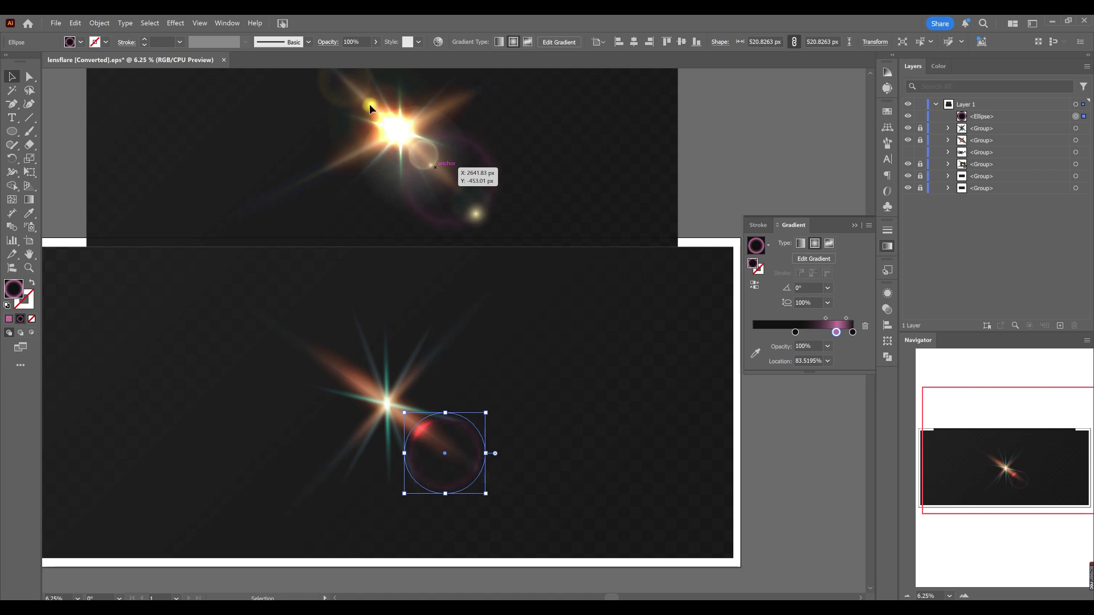
{"action": "mouse_move", "coordinate": [462, 490]}
{"action": "left_mouse_down"}
{"action": "mouse_move", "coordinate": [457, 477]}
{"action": "mouse_move", "coordinate": [488, 472]}
{"action": "mouse_move", "coordinate": [467, 478]}
{"action": "mouse_move", "coordinate": [475, 493]}
{"action": "mouse_move", "coordinate": [481, 486]}
{"action": "mouse_move", "coordinate": [442, 462]}
{"action": "mouse_move", "coordinate": [461, 473]}
{"action": "left_mouse_up"}
Step: Remove the black inner stop from the larger circle's radial gradient and shift the pink stop inward to about 43.85%
{"action": "left_click", "coordinate": [796, 332]}
{"action": "left_click_drag", "start_coordinate": [797, 333], "coordinate": [788, 401]}
{"action": "left_click_drag", "start_coordinate": [836, 333], "coordinate": [797, 333]}
Step: Recolour the inner stop brown with hue 28.48°, saturation 82.5% and brightness 47.06%, and move it to about 34.92%
{"action": "double_click", "coordinate": [796, 332]}
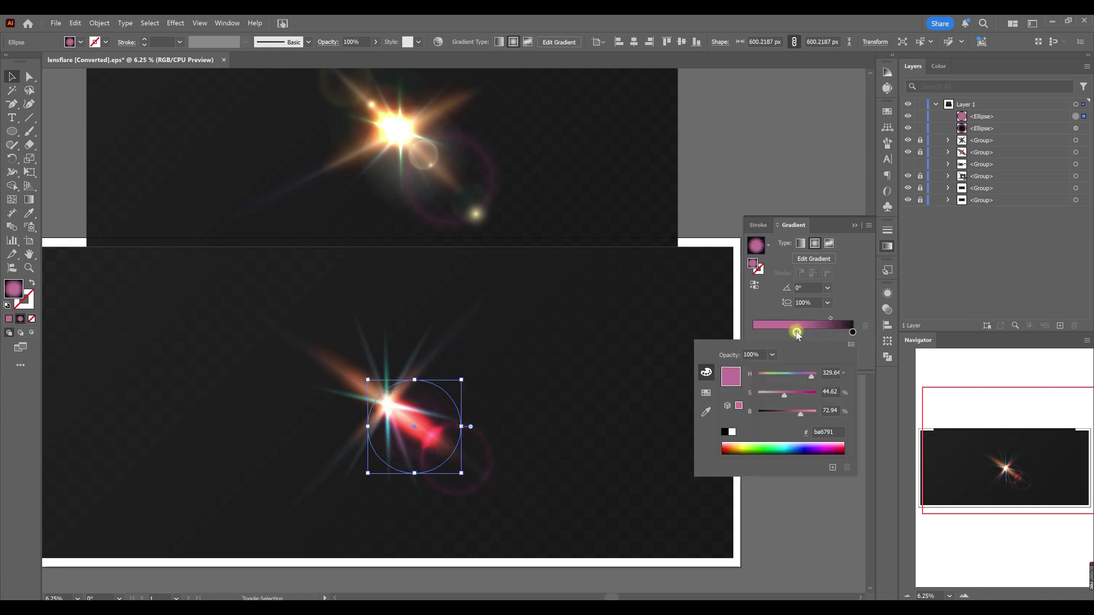
{"action": "left_click", "coordinate": [763, 376]}
{"action": "left_click_drag", "start_coordinate": [790, 393], "coordinate": [807, 399]}
{"action": "left_click", "coordinate": [784, 414]}
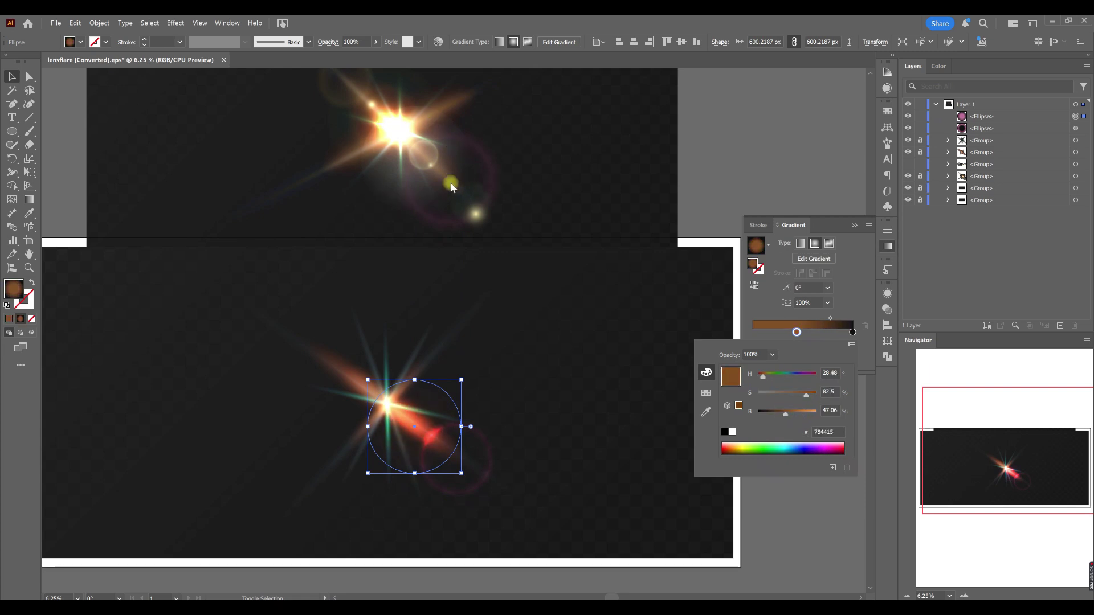
{"action": "left_click", "coordinate": [780, 335]}
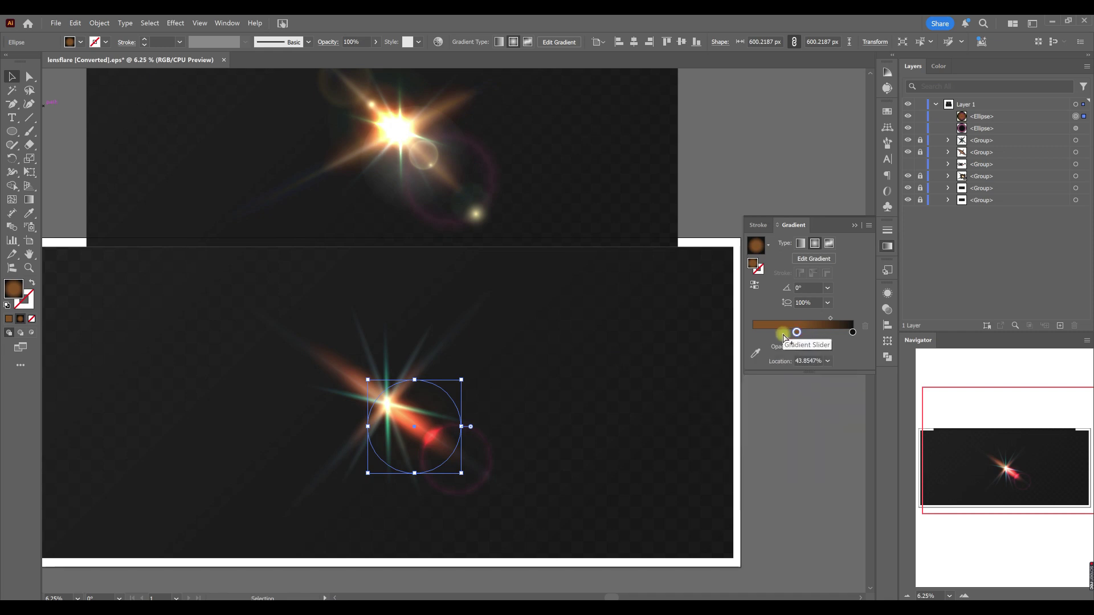
{"action": "left_click_drag", "start_coordinate": [784, 338], "coordinate": [775, 363]}
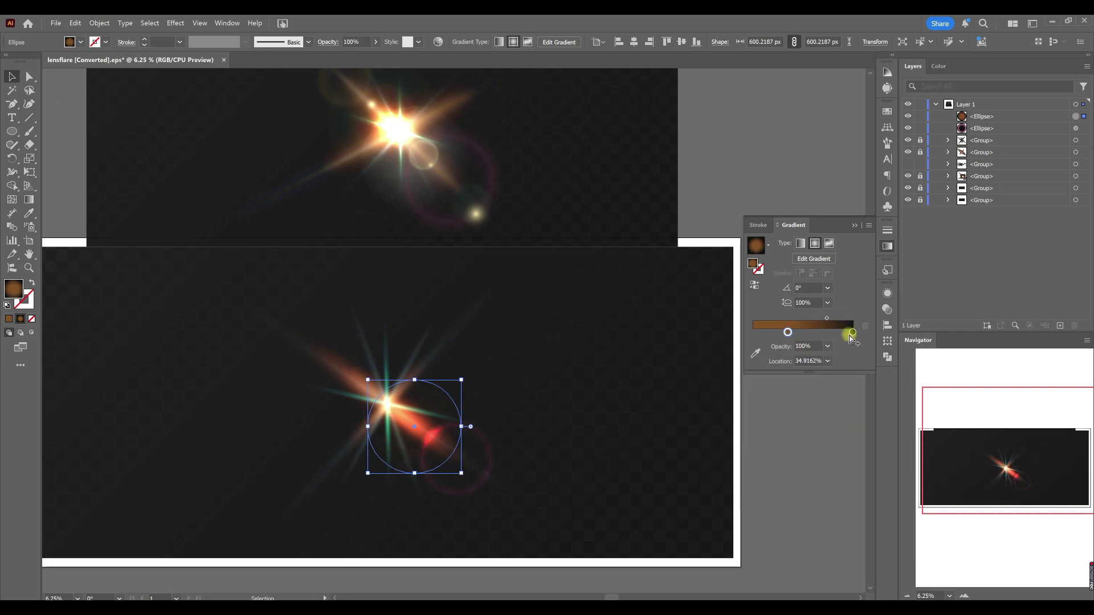
Step: Set the brown circle's blend mode to Screen
{"action": "left_click", "coordinate": [887, 309]}
{"action": "left_click", "coordinate": [773, 305]}
{"action": "left_click", "coordinate": [776, 385]}
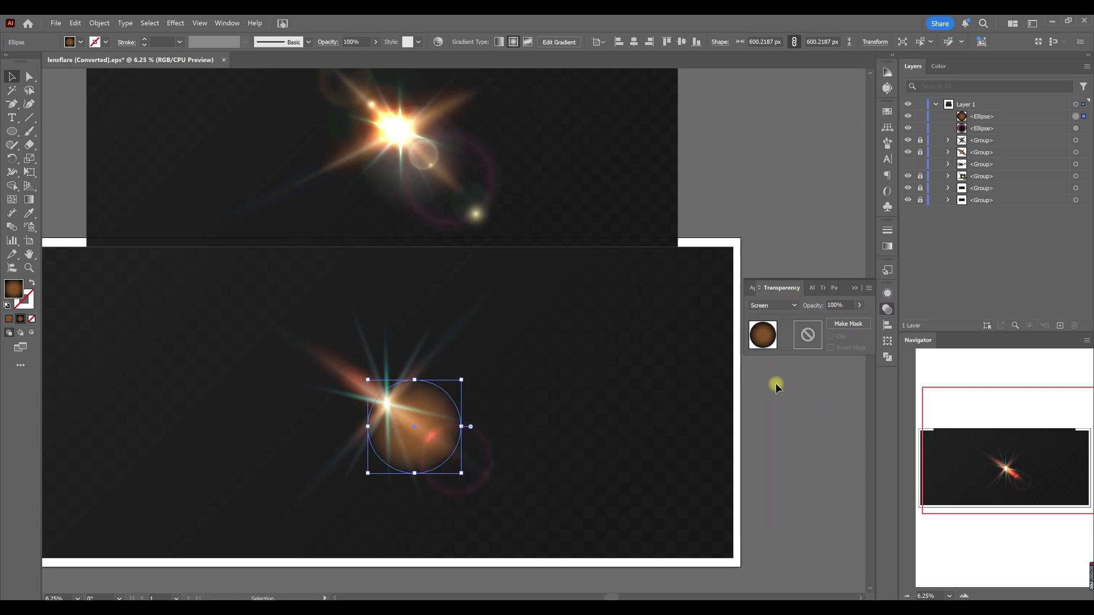
Step: Use the Gradient tool to shift the brown circle's gradient centre toward the starburst, with the inner stop at 0%
{"action": "left_click", "coordinate": [887, 247]}
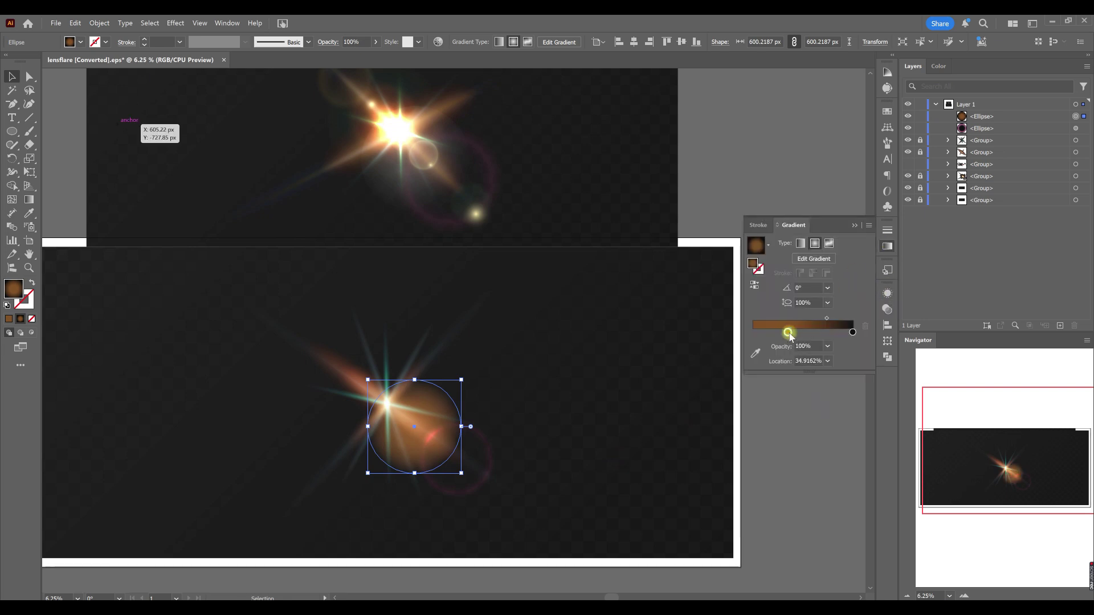
{"action": "left_click", "coordinate": [28, 199]}
{"action": "left_click_drag", "start_coordinate": [451, 414], "coordinate": [461, 414]}
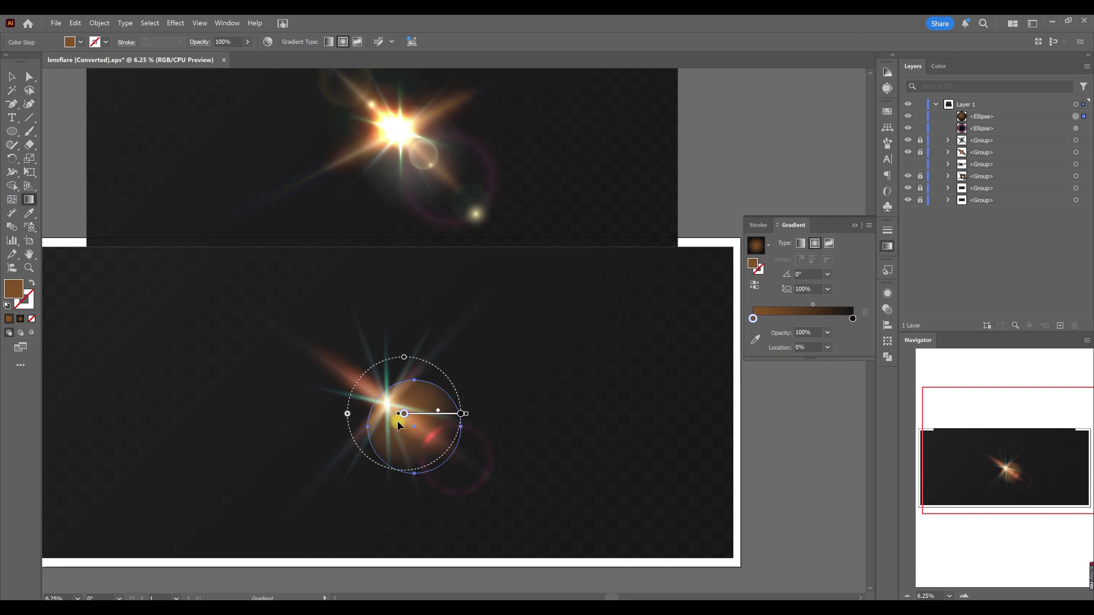
Step: Darken the brown circle's inner gradient stop to a muted, less saturated brown
{"action": "double_click", "coordinate": [752, 319]}
{"action": "mouse_move", "coordinate": [798, 379]}
{"action": "left_mouse_down"}
{"action": "mouse_move", "coordinate": [769, 379]}
{"action": "mouse_move", "coordinate": [774, 406]}
{"action": "mouse_move", "coordinate": [796, 381]}
{"action": "left_mouse_up"}
{"action": "left_click", "coordinate": [467, 334]}
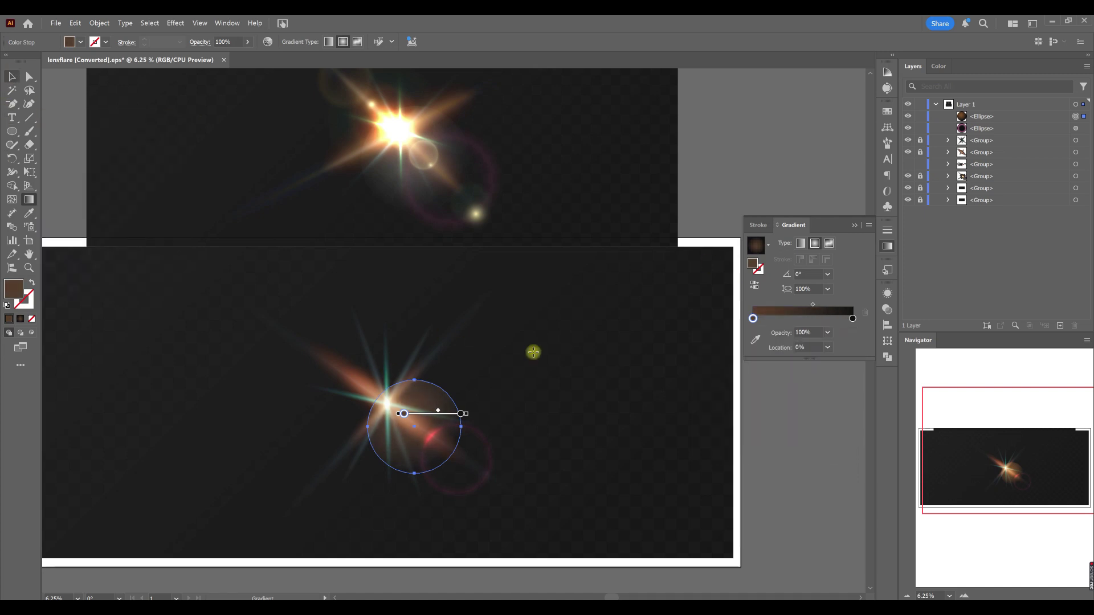
{"action": "key", "text": "v"}
{"action": "left_click", "coordinate": [588, 386]}
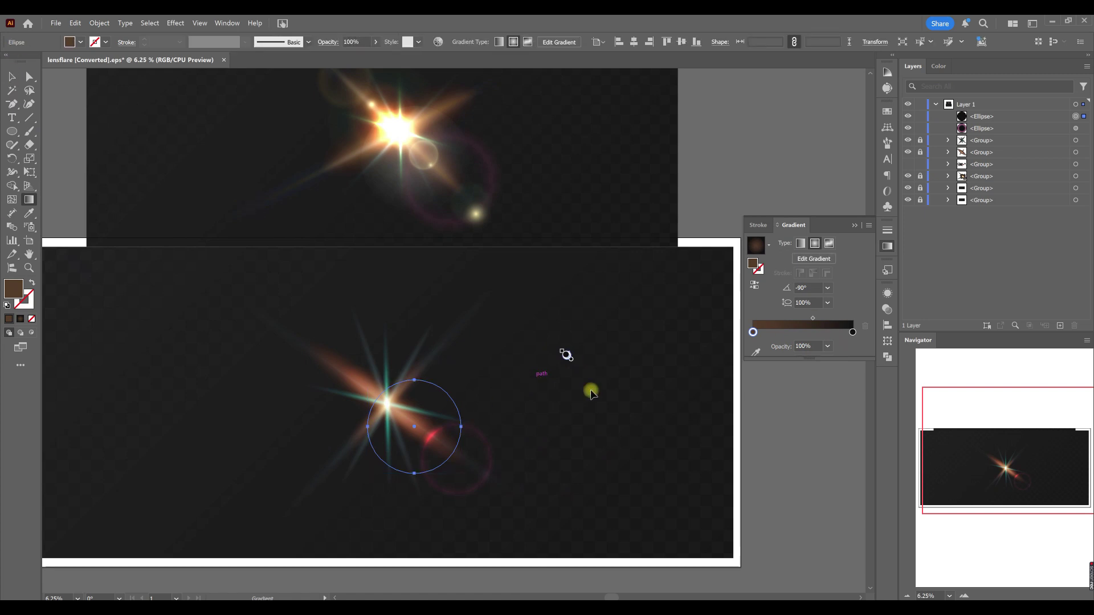
{"action": "key", "text": "ctrl+z"}
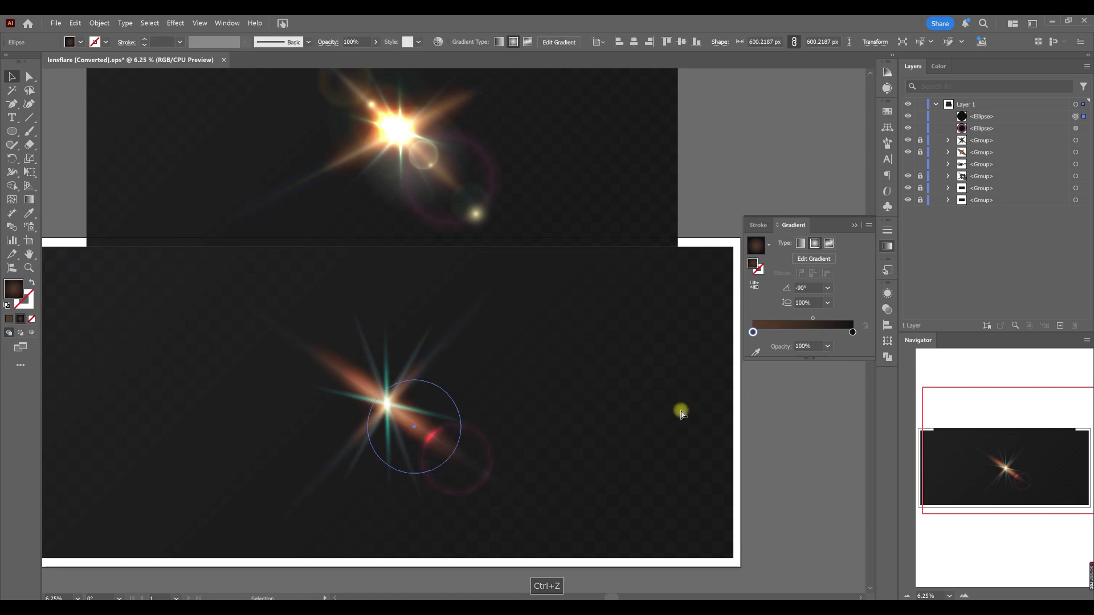
{"action": "key", "text": "ctrl+z"}
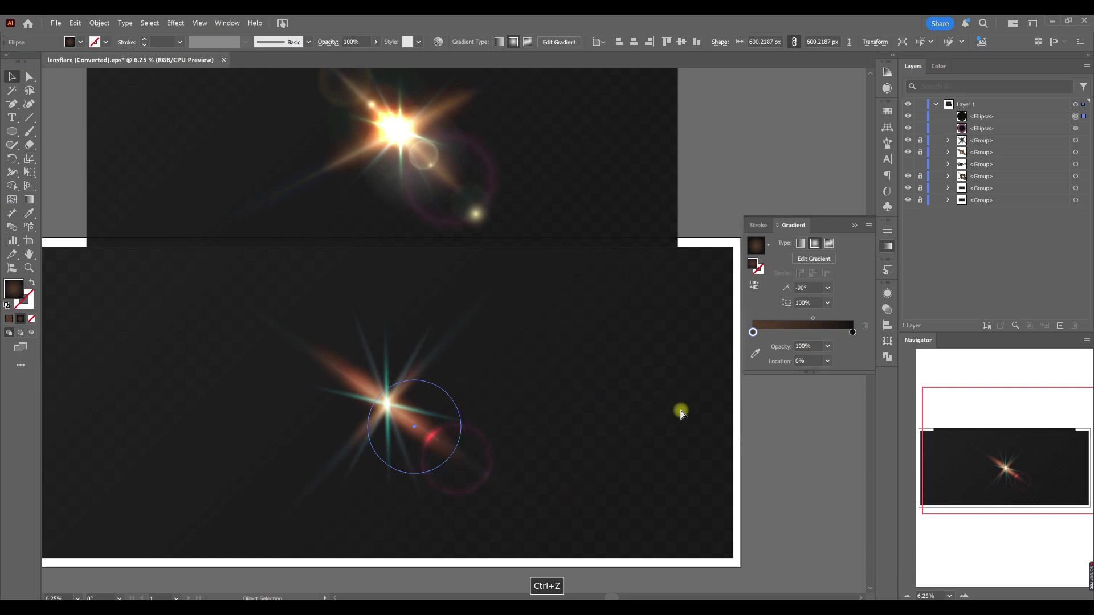
Step: Change the brown circle's blend mode to Color Dodge
{"action": "left_click", "coordinate": [887, 308]}
{"action": "left_click", "coordinate": [770, 305]}
{"action": "left_click", "coordinate": [774, 401]}
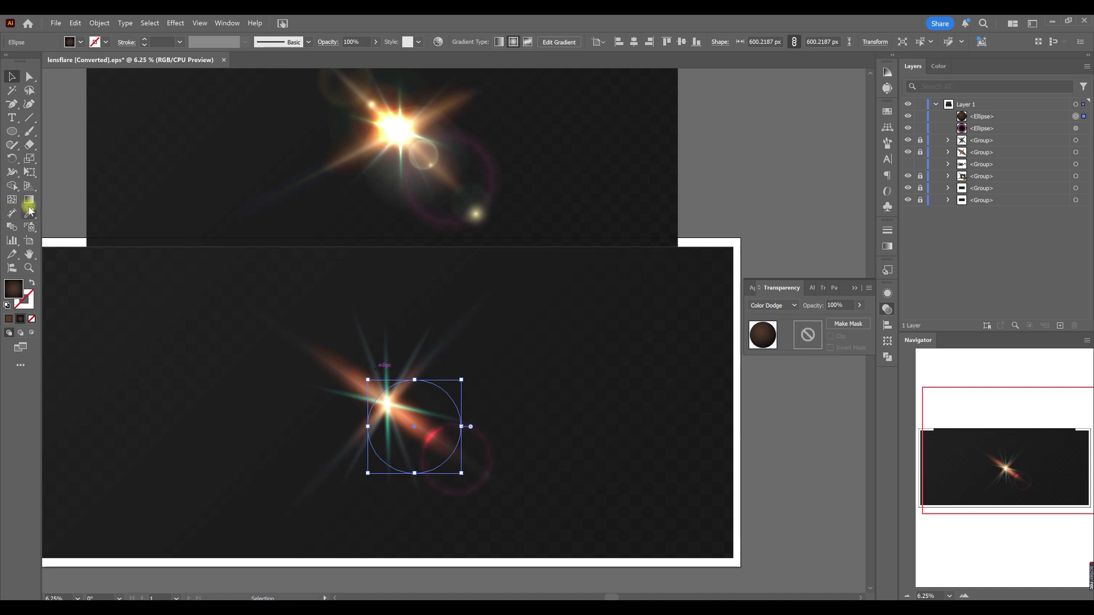
Step: Lighten the circle's inner gradient stop to a soft brown with hue 27.07°, saturation 39.23% and brightness 66%
{"action": "left_click", "coordinate": [29, 205]}
{"action": "left_click", "coordinate": [887, 245]}
{"action": "double_click", "coordinate": [753, 319]}
{"action": "left_click", "coordinate": [786, 401]}
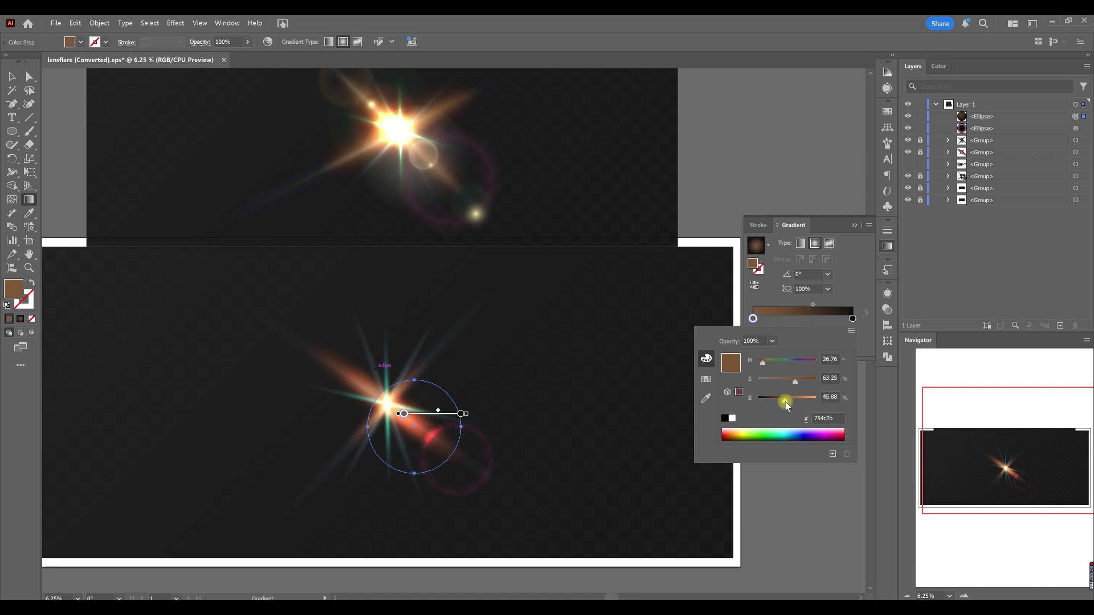
{"action": "mouse_move", "coordinate": [785, 400]}
{"action": "left_mouse_down"}
{"action": "mouse_move", "coordinate": [808, 403]}
{"action": "mouse_move", "coordinate": [797, 401]}
{"action": "left_mouse_up"}
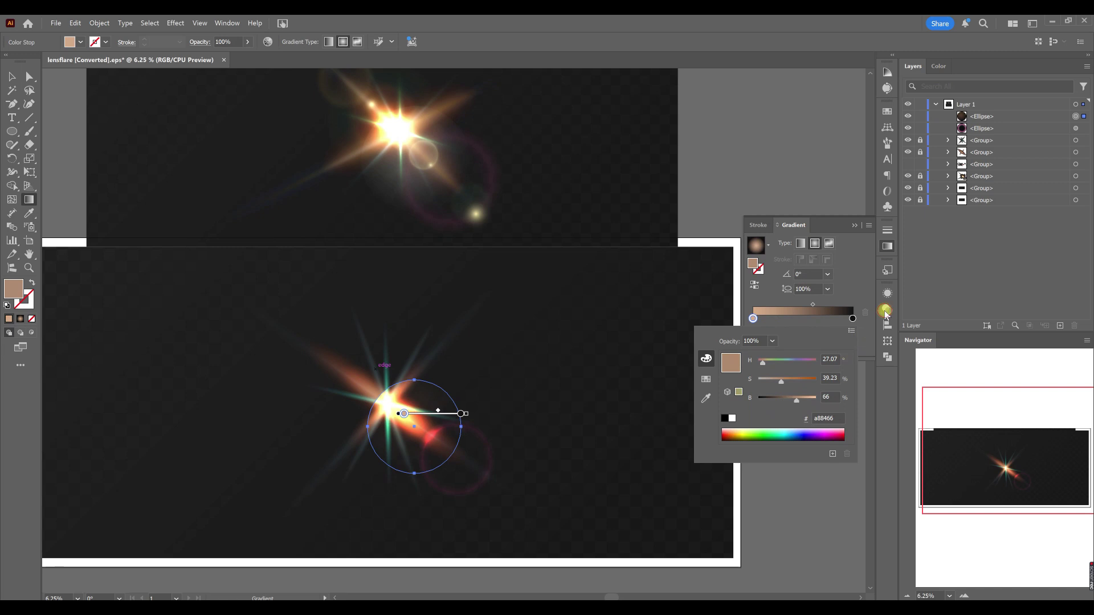
Step: Switch the light brown circle's blend mode back to Screen and deselect it
{"action": "left_click", "coordinate": [886, 309]}
{"action": "key", "text": "v"}
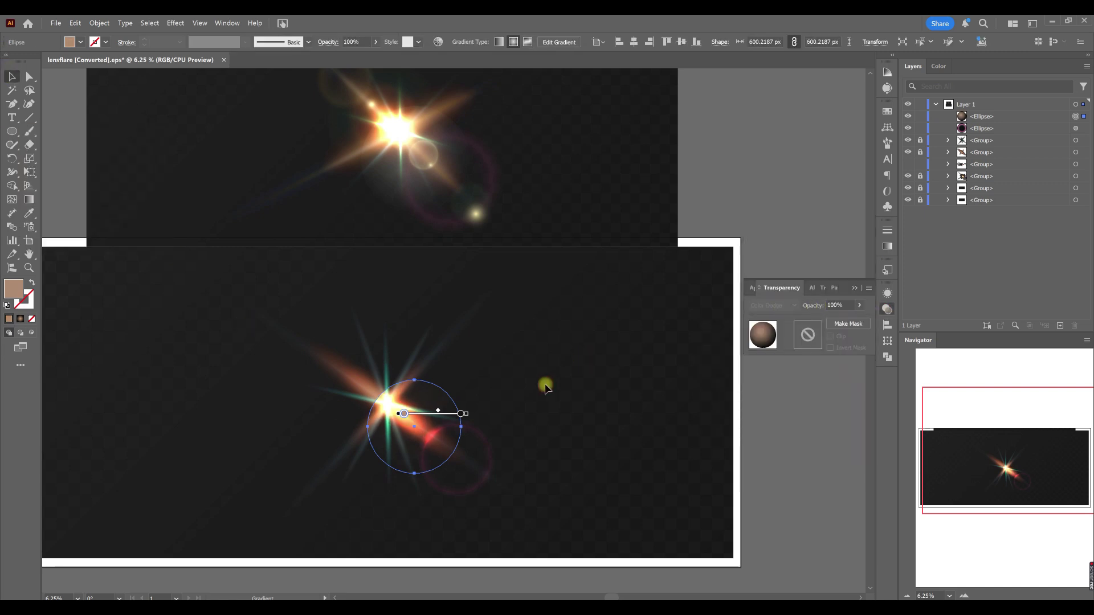
{"action": "left_click", "coordinate": [764, 308]}
{"action": "left_click", "coordinate": [761, 386]}
{"action": "left_click", "coordinate": [630, 291]}
Step: Reduce the light brown circle's opacity to about 40%
{"action": "left_click", "coordinate": [375, 42]}
{"action": "left_click", "coordinate": [387, 395]}
{"action": "left_click", "coordinate": [376, 42]}
{"action": "left_click", "coordinate": [421, 387]}
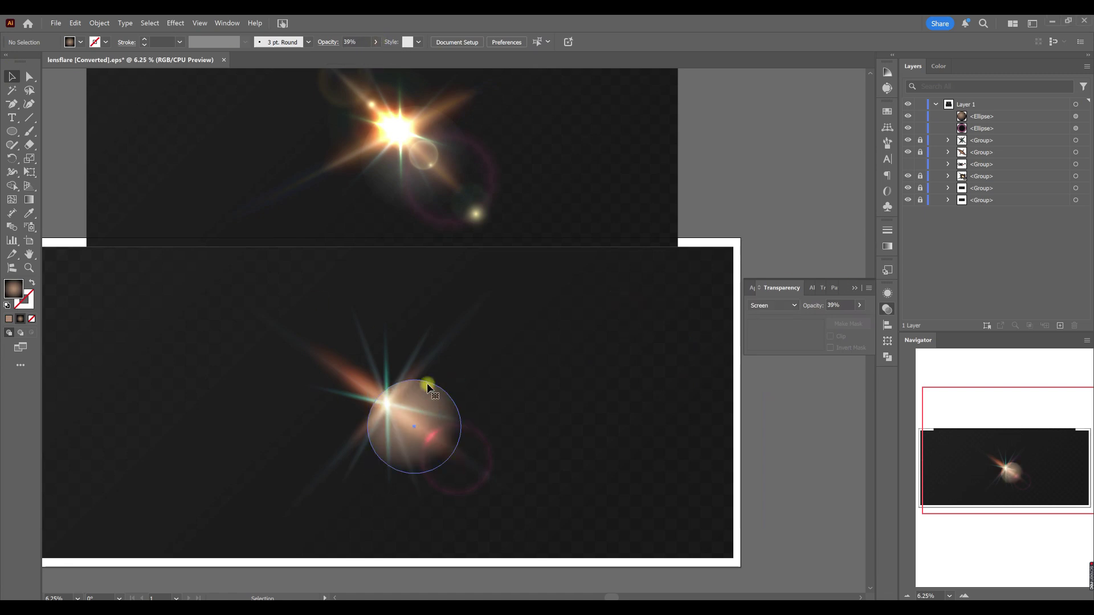
{"action": "left_click", "coordinate": [427, 387]}
{"action": "left_click", "coordinate": [376, 42]}
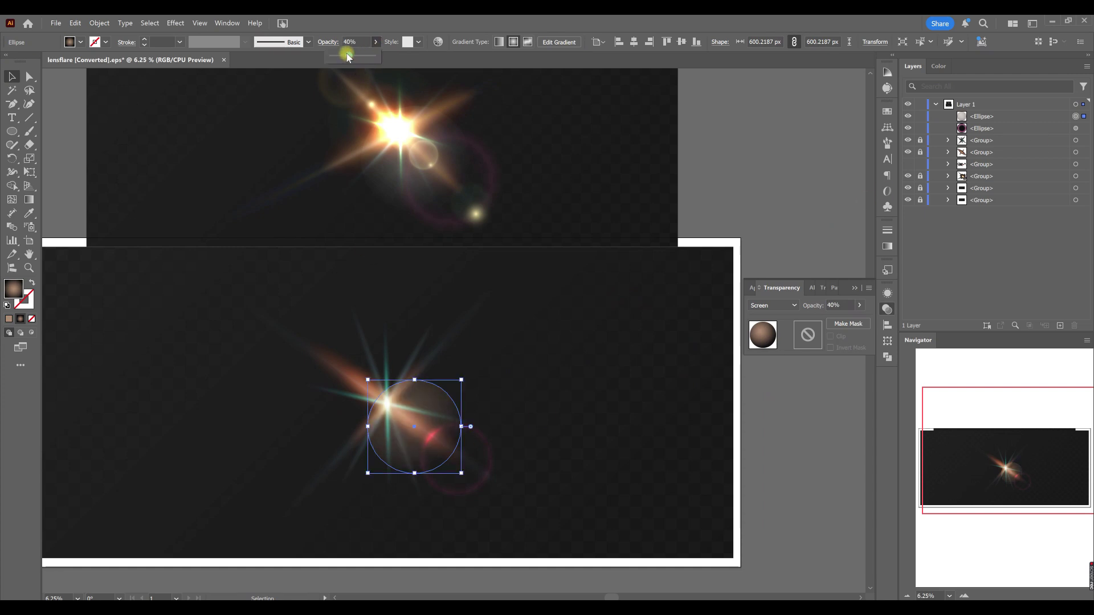
Step: Set the pink ring's blend mode to Screen and its opacity to 13%
{"action": "left_click", "coordinate": [488, 459]}
{"action": "left_click", "coordinate": [773, 305]}
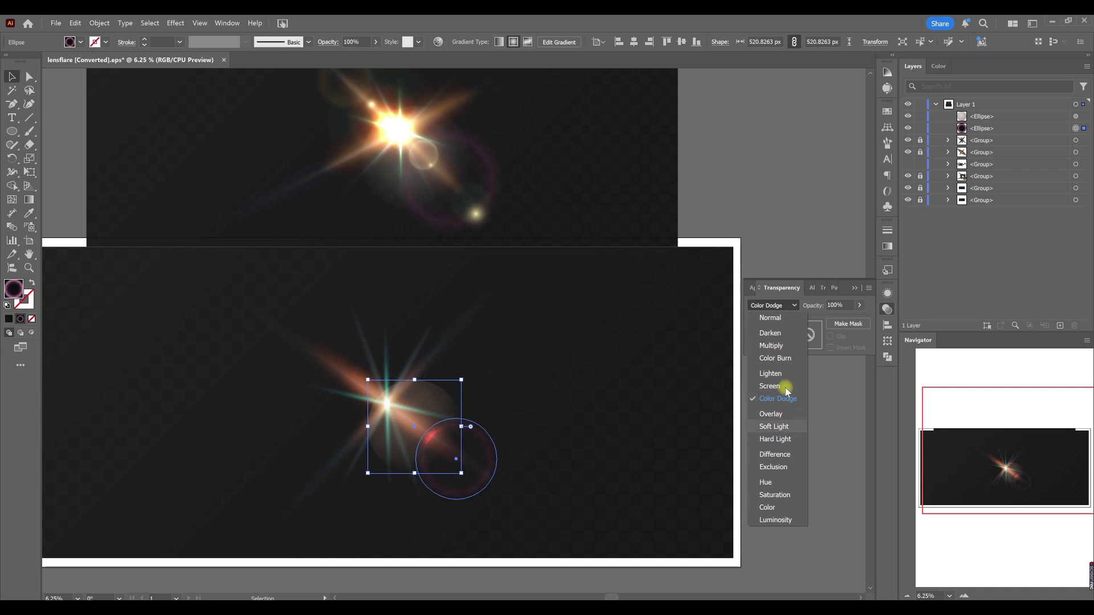
{"action": "left_click", "coordinate": [769, 386]}
{"action": "left_click", "coordinate": [375, 43]}
{"action": "left_click_drag", "start_coordinate": [375, 55], "coordinate": [342, 59]}
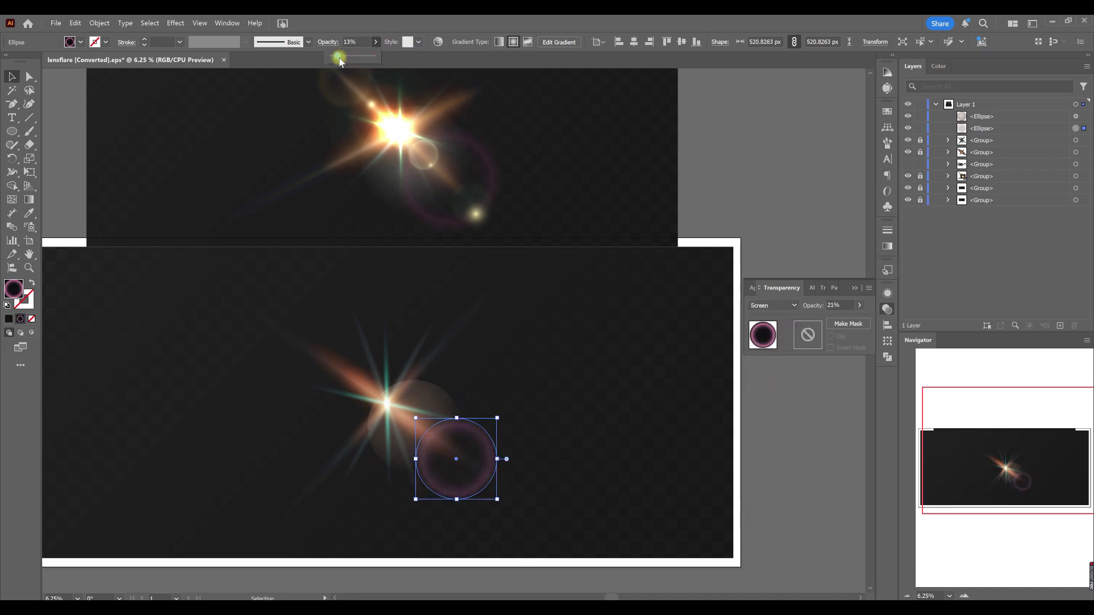
Step: Lower the light brown circle's opacity to 17%
{"action": "left_click", "coordinate": [418, 397]}
{"action": "left_click", "coordinate": [376, 41]}
{"action": "left_click_drag", "start_coordinate": [483, 474], "coordinate": [418, 427]}
{"action": "key", "text": "ctrl+z"}
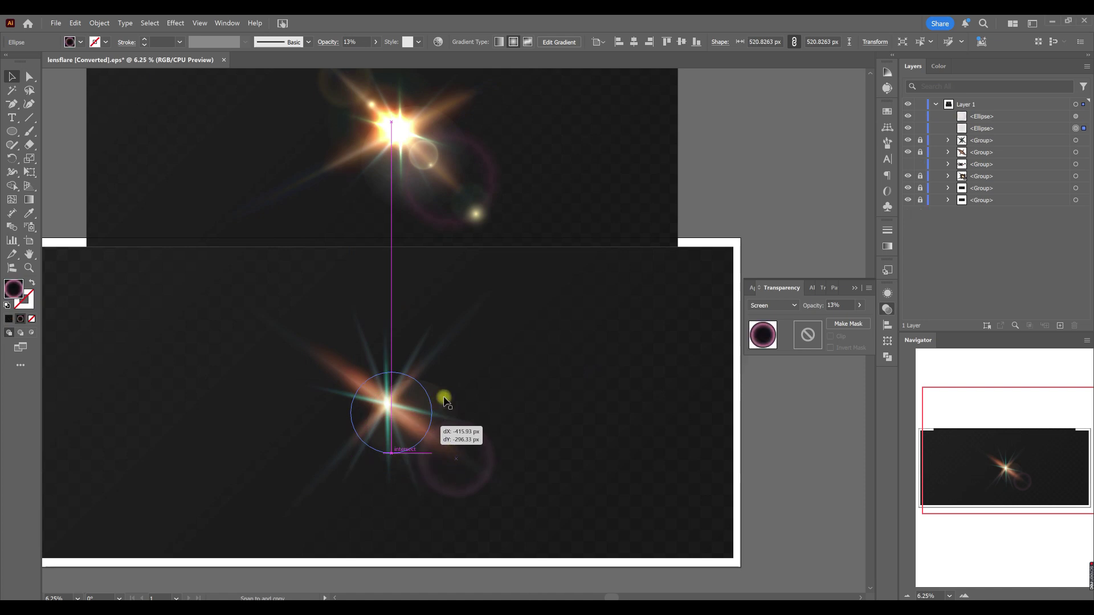
{"action": "left_click", "coordinate": [392, 453]}
Step: Duplicate the pink ring toward its lower-right edge, shrink the copy to under half size, and apply the light brown circle's appearance with the Eyedropper
{"action": "left_click_drag", "start_coordinate": [462, 473], "coordinate": [523, 509]}
{"action": "left_click_drag", "start_coordinate": [527, 519], "coordinate": [505, 518]}
{"action": "key", "text": "i"}
{"action": "left_click", "coordinate": [412, 421]}
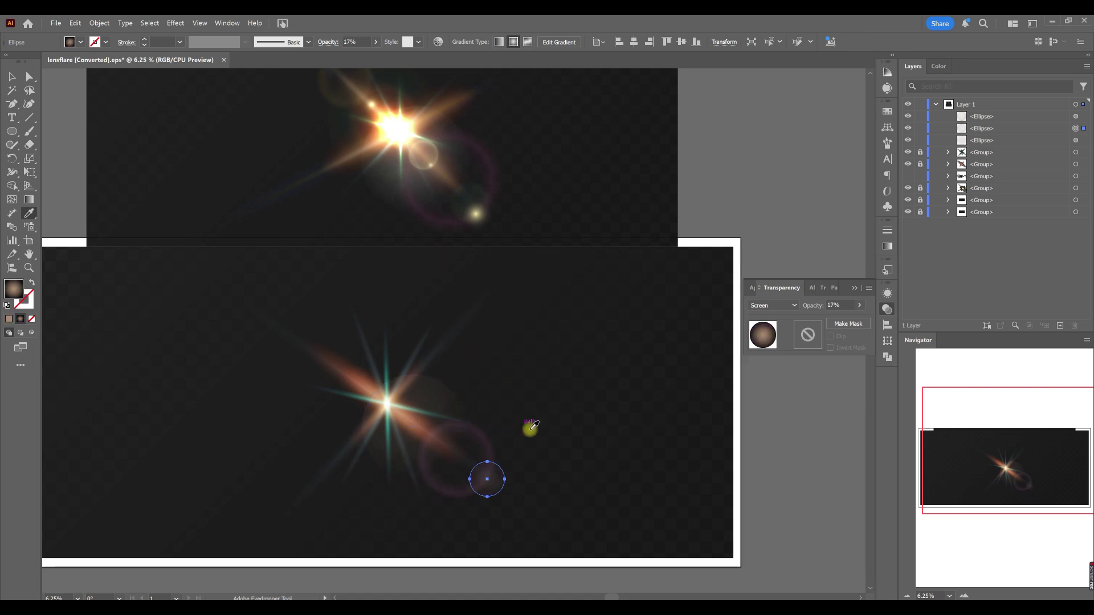
Step: Add two intermediate stops to the small circle's gradient, one at about 21.79% and another near 70%
{"action": "left_click", "coordinate": [887, 247]}
{"action": "left_click_drag", "start_coordinate": [760, 333], "coordinate": [823, 333]}
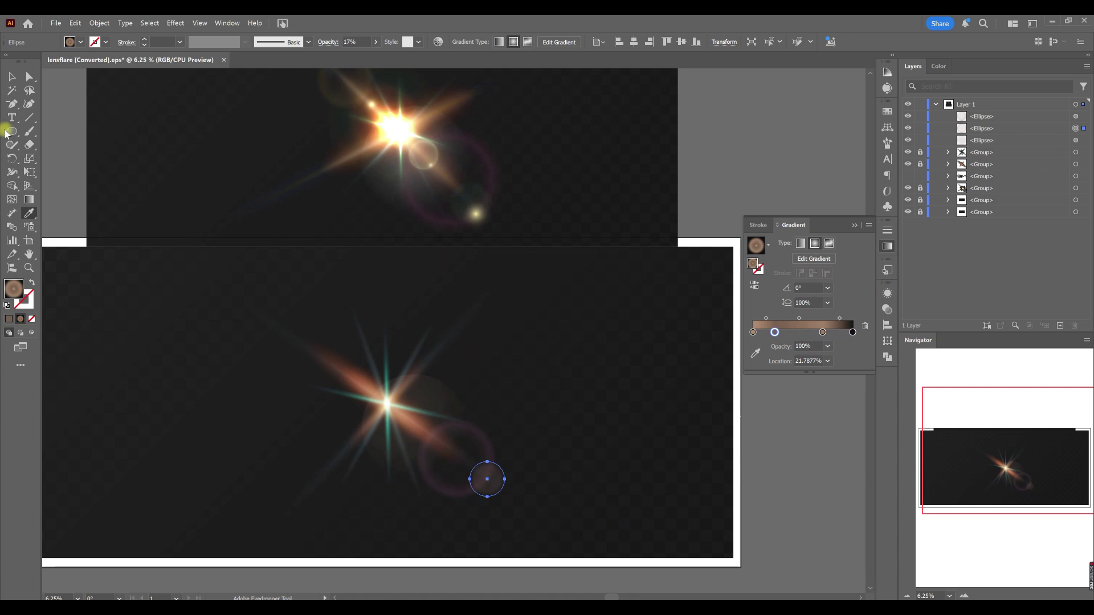
{"action": "left_click", "coordinate": [29, 78]}
{"action": "left_click", "coordinate": [159, 222]}
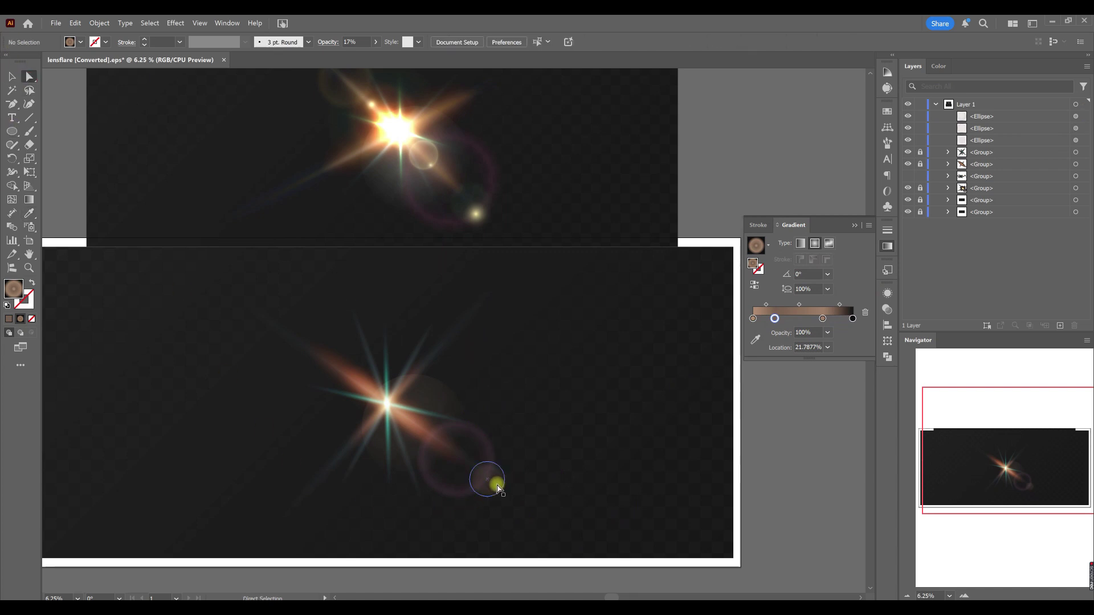
{"action": "key", "text": "ctrl+z"}
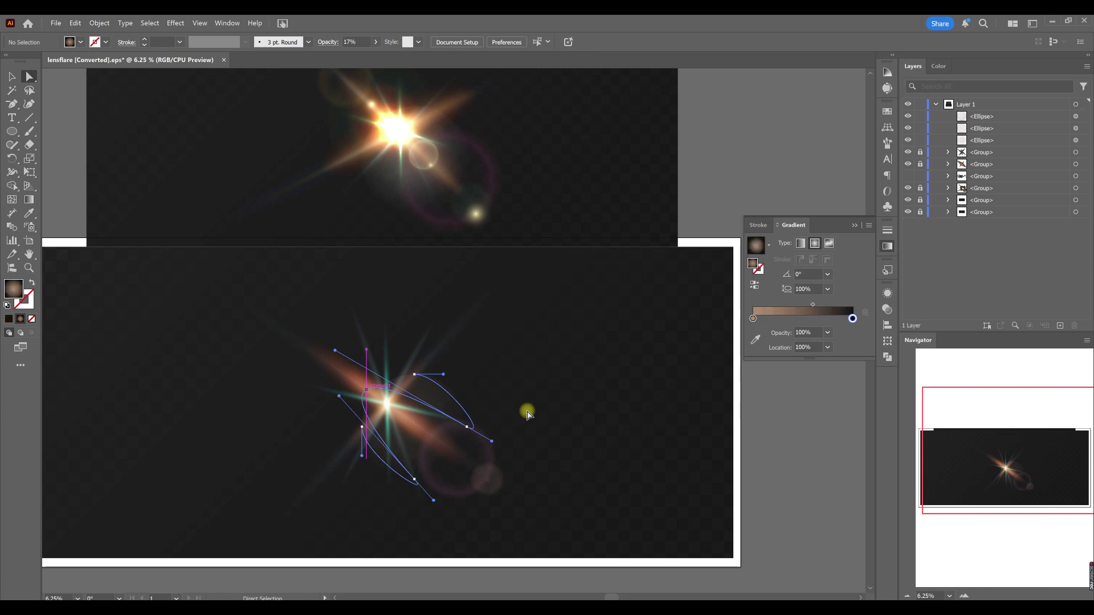
Step: Duplicate the pink ring over the starburst's upper-left ray and recolour its middle gradient stop orange with hue 20.77°, saturation 69.89% and brightness 72.94%
{"action": "left_click_drag", "start_coordinate": [477, 454], "coordinate": [396, 388]}
{"action": "left_click", "coordinate": [836, 333]}
{"action": "double_click", "coordinate": [836, 333]}
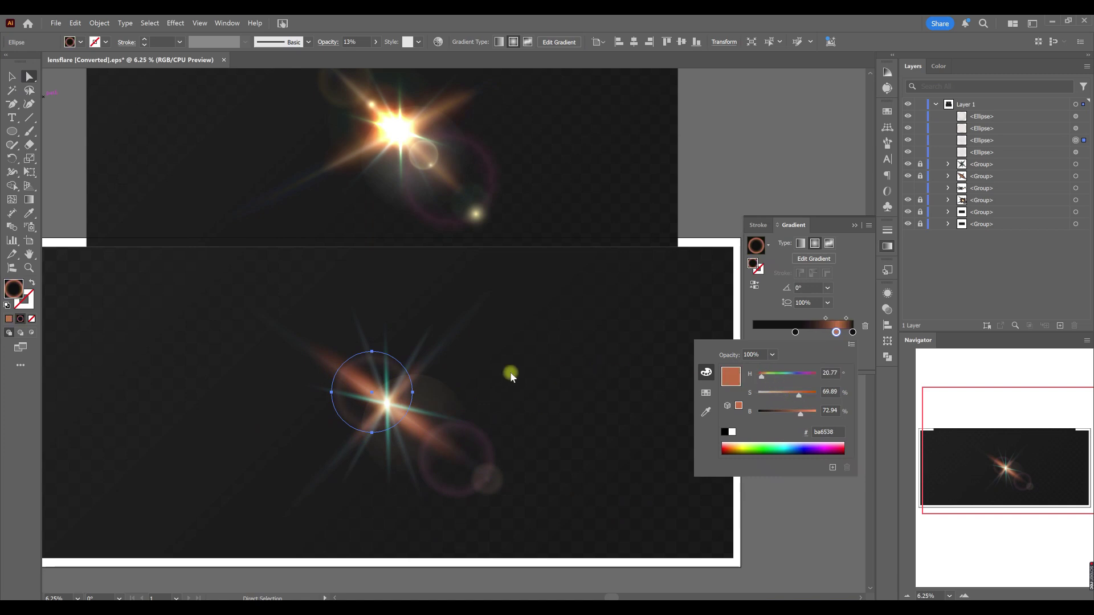
{"action": "left_click", "coordinate": [510, 374]}
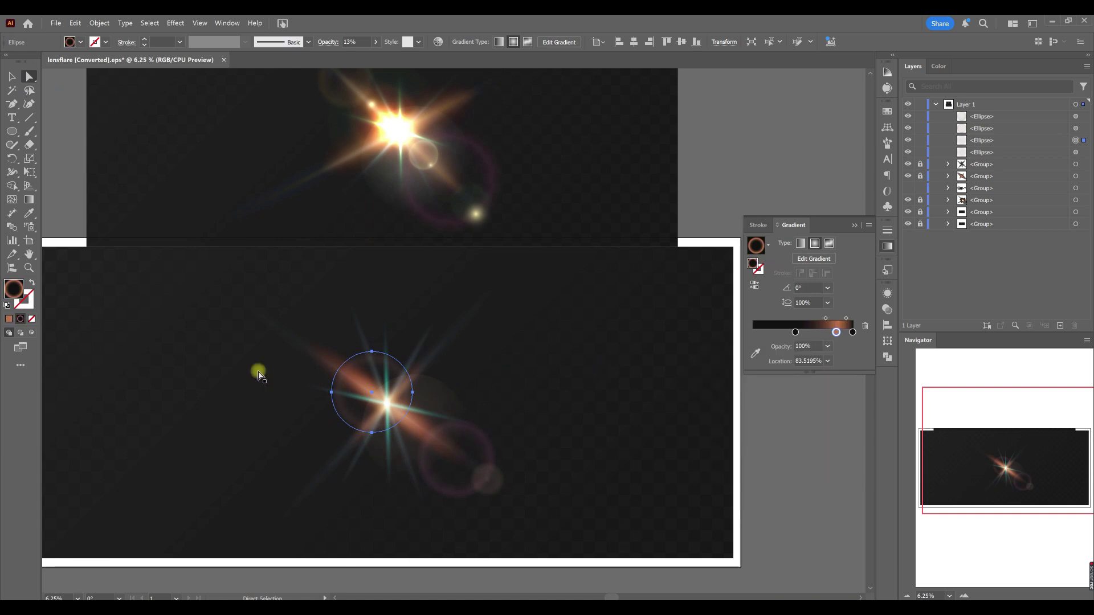
Step: Turn a stacked duplicate of the orange ring into a circle about 828 px across with the small brown circle's appearance
{"action": "scroll", "coordinate": [362, 405], "scroll_direction": "up", "scroll_amount": 1}
{"action": "left_click_drag", "start_coordinate": [985, 141], "coordinate": [994, 132], "text": "alt"}
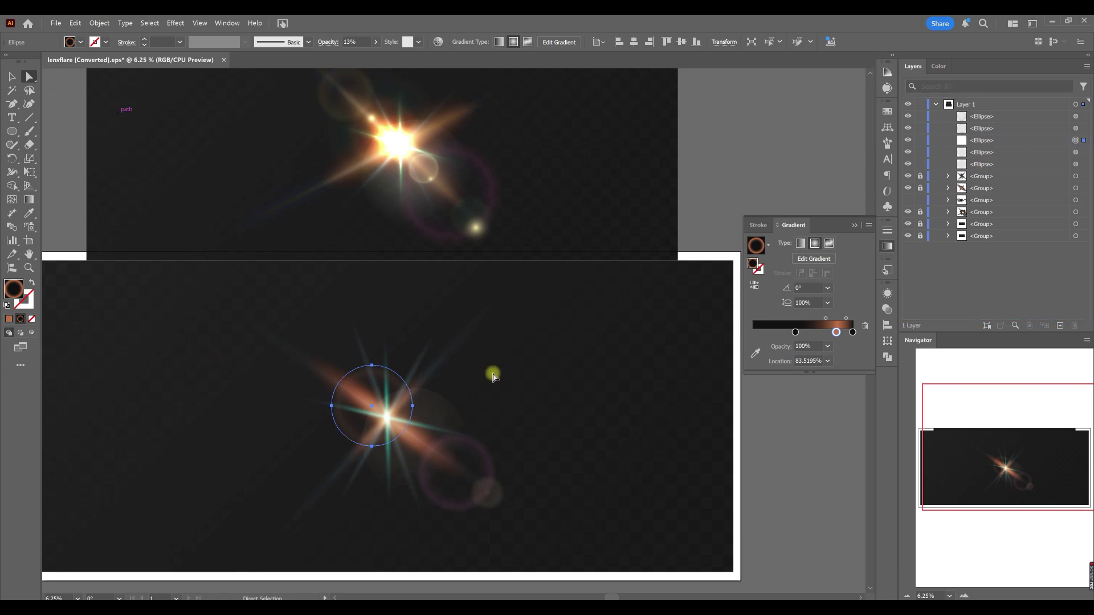
{"action": "key", "text": "i"}
{"action": "left_click", "coordinate": [493, 497]}
{"action": "key", "text": "v"}
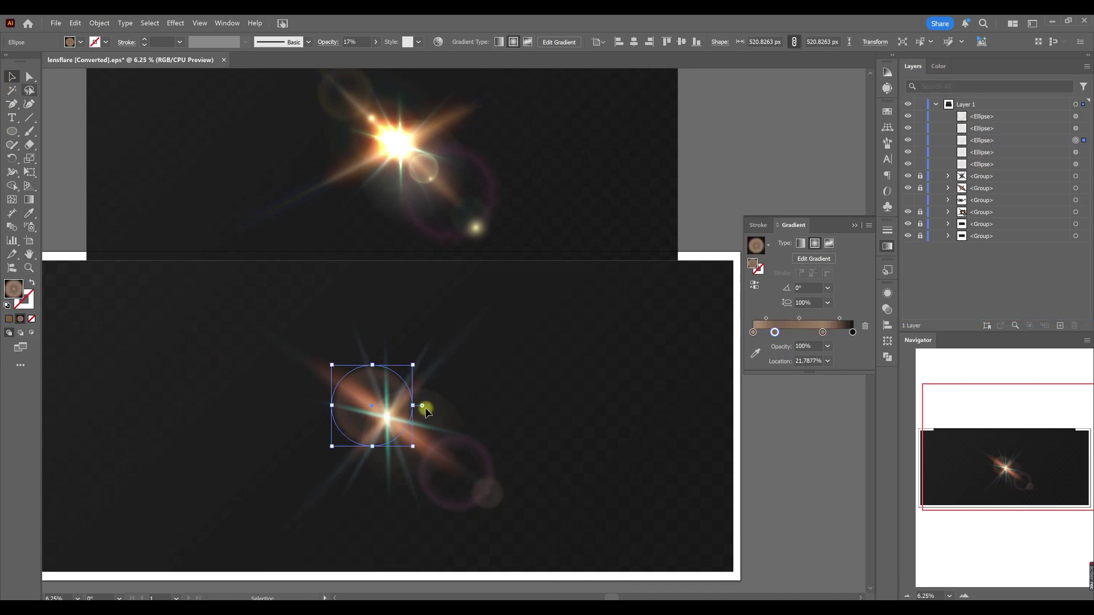
{"action": "left_click_drag", "start_coordinate": [413, 406], "coordinate": [437, 407]}
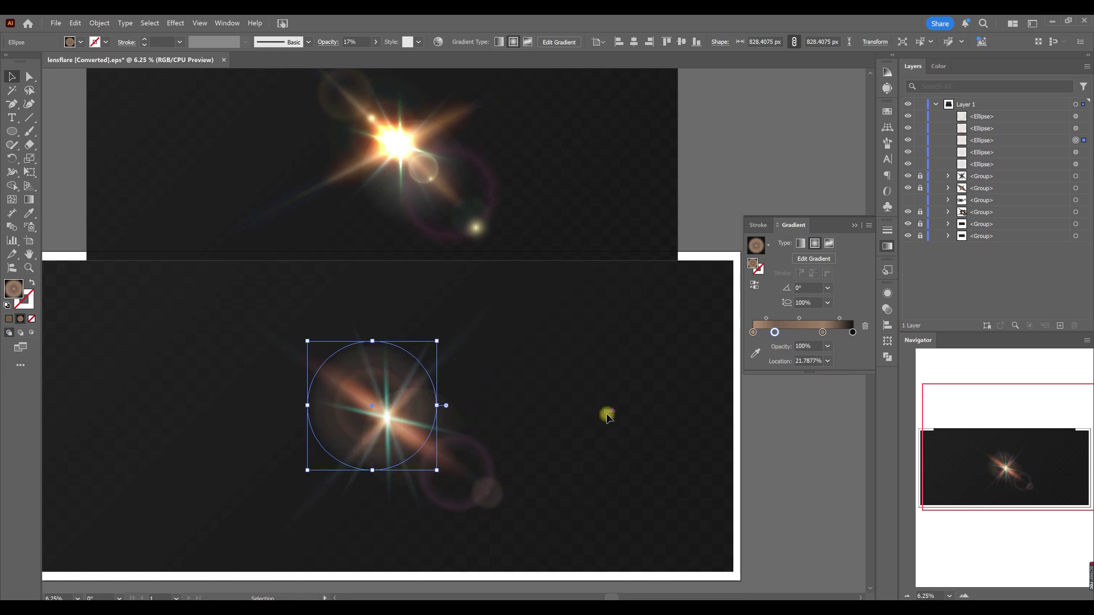
Step: Recolour the large circle's outer brown stop dark green with hue 88.47° and saturation 70%, and replace the brown inner stops with the same green
{"action": "double_click", "coordinate": [822, 332]}
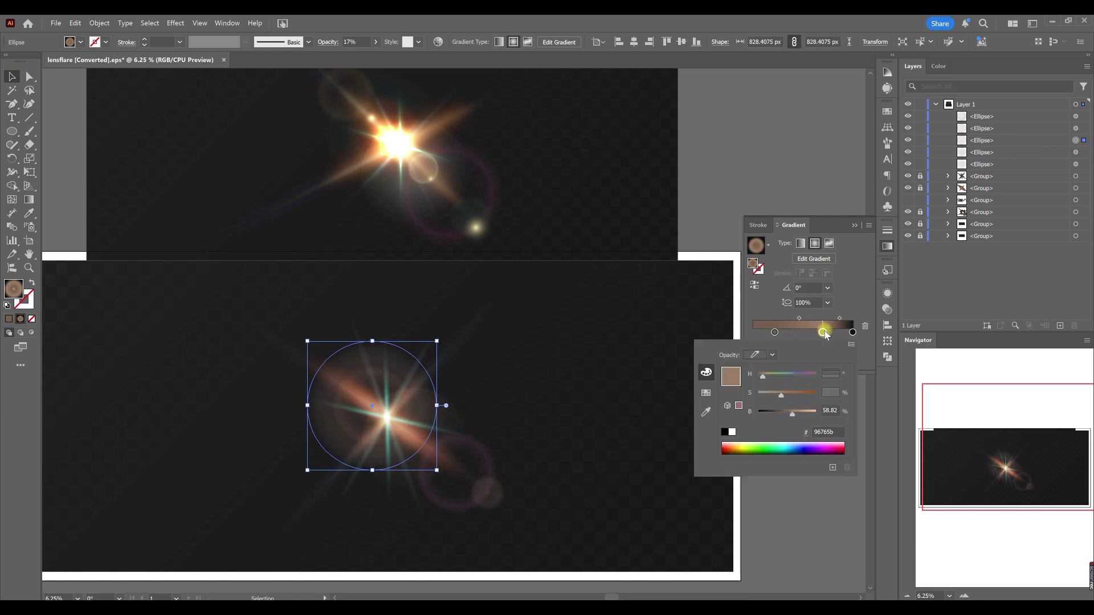
{"action": "left_click_drag", "start_coordinate": [770, 376], "coordinate": [772, 378]}
{"action": "left_click", "coordinate": [798, 394]}
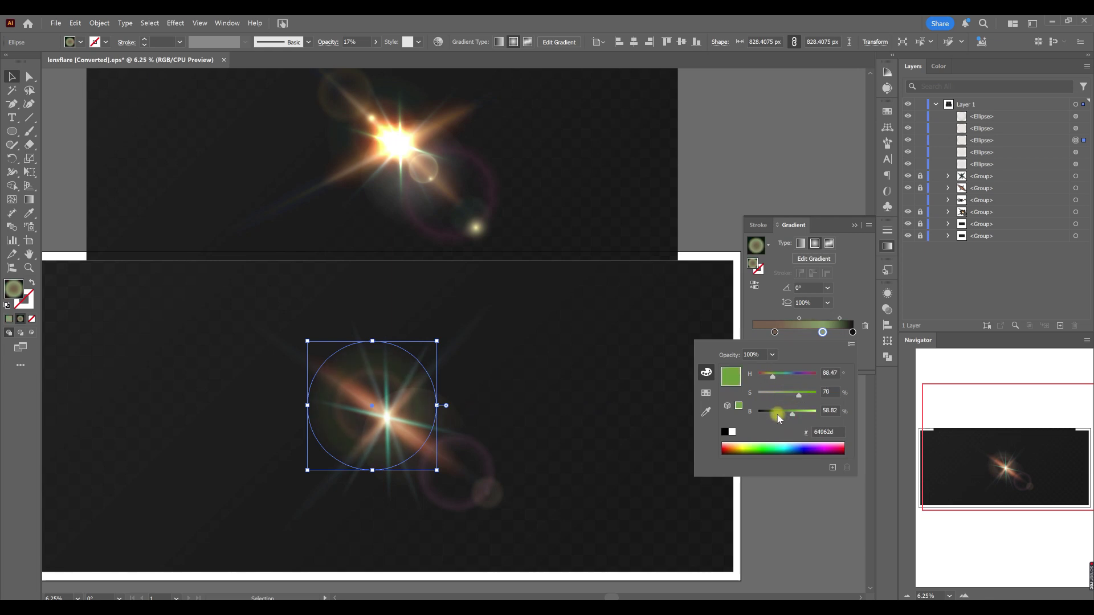
{"action": "left_click", "coordinate": [777, 415]}
{"action": "left_click", "coordinate": [837, 333]}
{"action": "left_click_drag", "start_coordinate": [838, 337], "coordinate": [777, 358]}
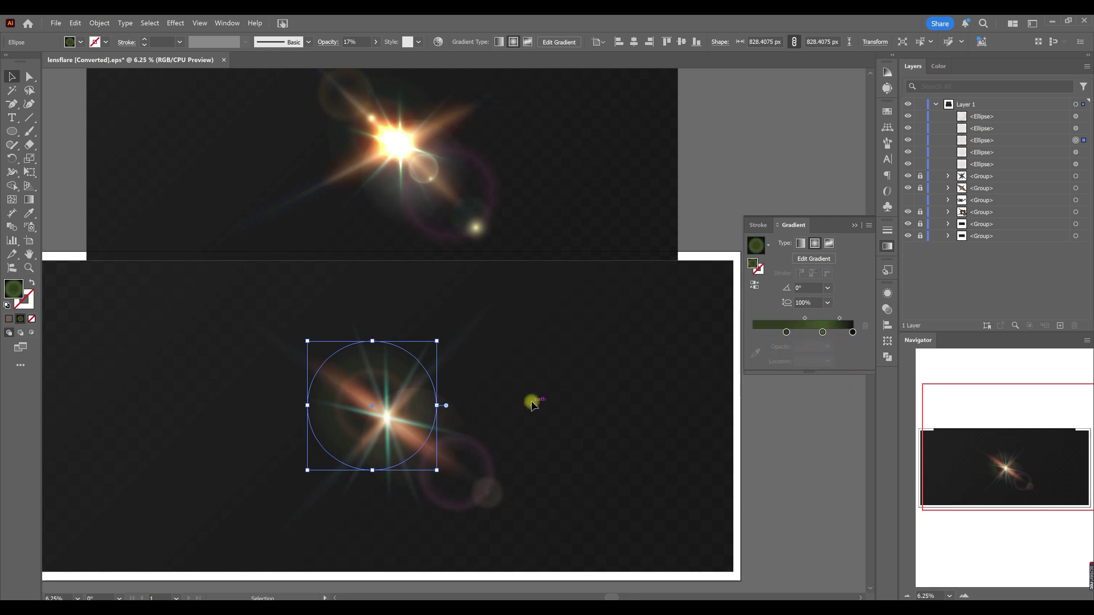
Step: Move the large green circle below the other ellipses in the layer stack, set its opacity to 9% and deselect it
{"action": "left_click", "coordinate": [981, 164]}
{"action": "left_click", "coordinate": [376, 42]}
{"action": "left_click", "coordinate": [334, 57]}
{"action": "left_click", "coordinate": [527, 408]}
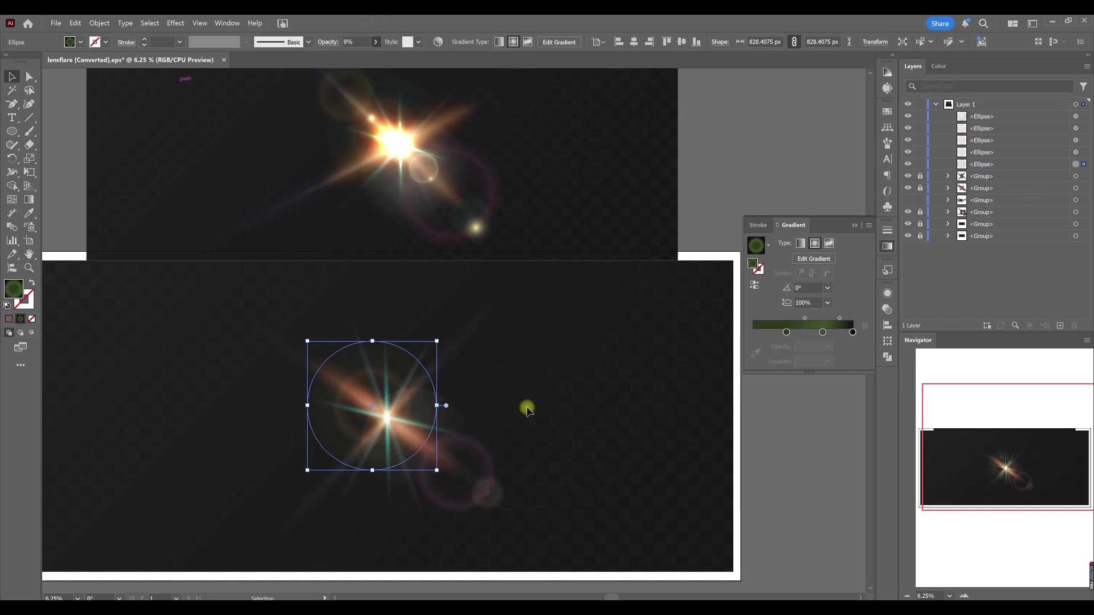
{"action": "left_click", "coordinate": [612, 498]}
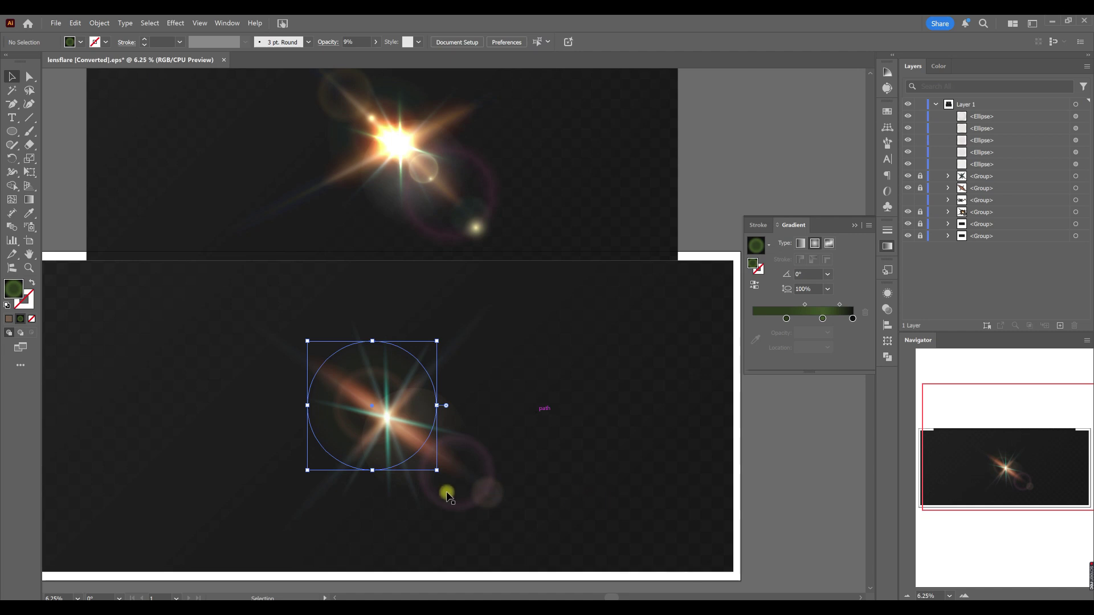
Step: Duplicate the orange ring toward the upper-left end of the flare and shrink the copy to about 384 px across
{"action": "left_click_drag", "start_coordinate": [349, 393], "coordinate": [322, 376]}
{"action": "left_click_drag", "start_coordinate": [362, 413], "coordinate": [371, 417]}
{"action": "left_click", "coordinate": [316, 398]}
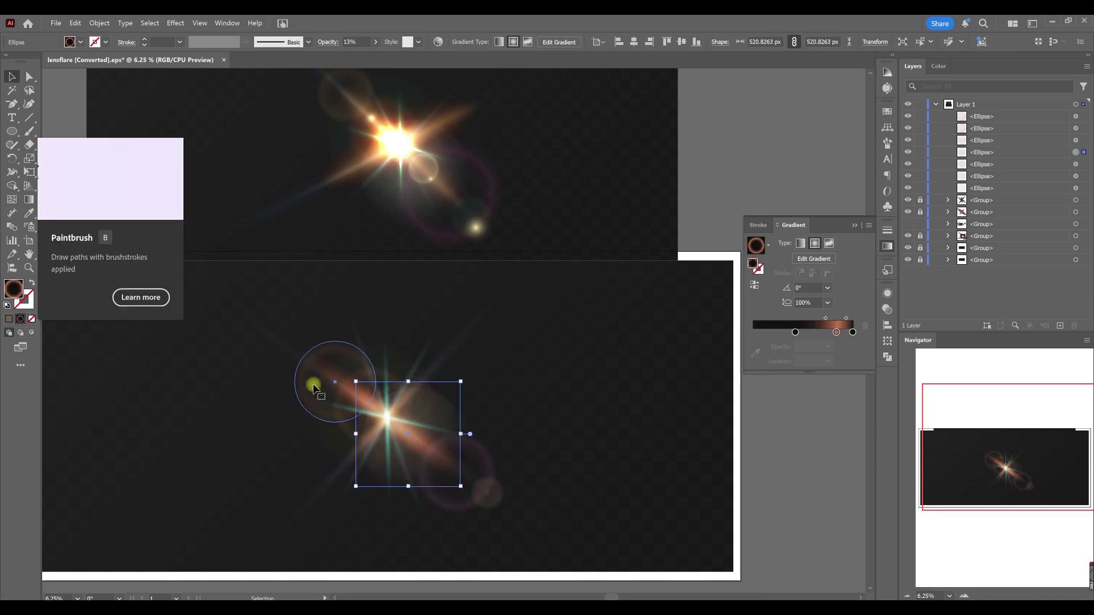
{"action": "left_click_drag", "start_coordinate": [334, 423], "coordinate": [353, 407]}
Step: Move the small ring's dark inner stop to 0% and recolour its middle stop yellow with hue 58.15°, saturation 69.89% and brightness 72.94%
{"action": "left_click_drag", "start_coordinate": [796, 333], "coordinate": [752, 332]}
{"action": "double_click", "coordinate": [836, 332]}
{"action": "left_click_drag", "start_coordinate": [766, 375], "coordinate": [770, 377]}
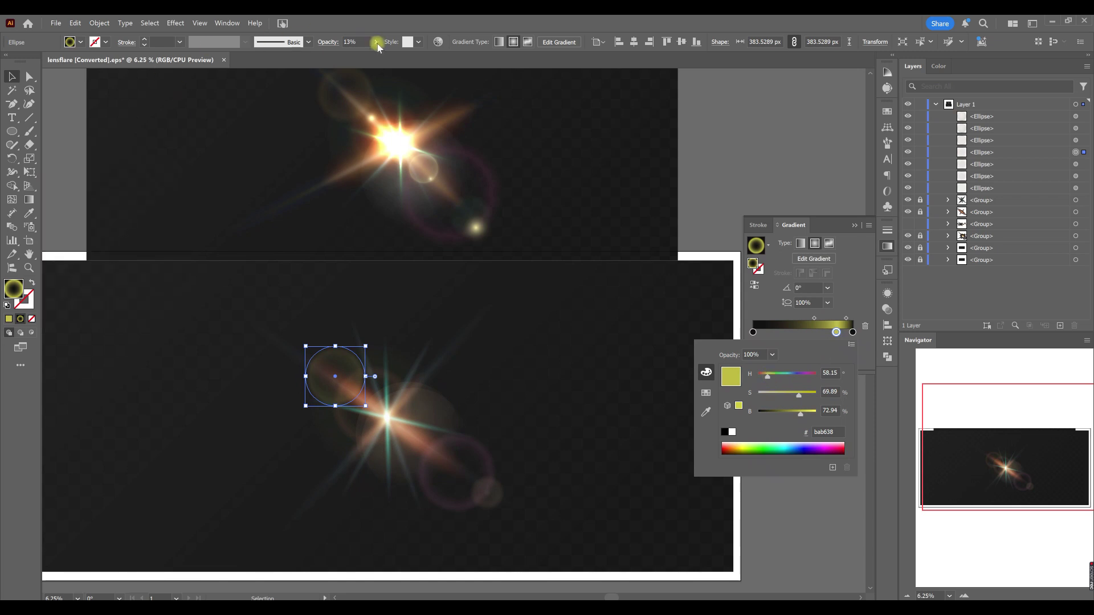
{"action": "left_click", "coordinate": [157, 309]}
Step: Delete the uppermost brown circle stacked over the starburst's lower-right side
{"action": "left_click", "coordinate": [366, 443]}
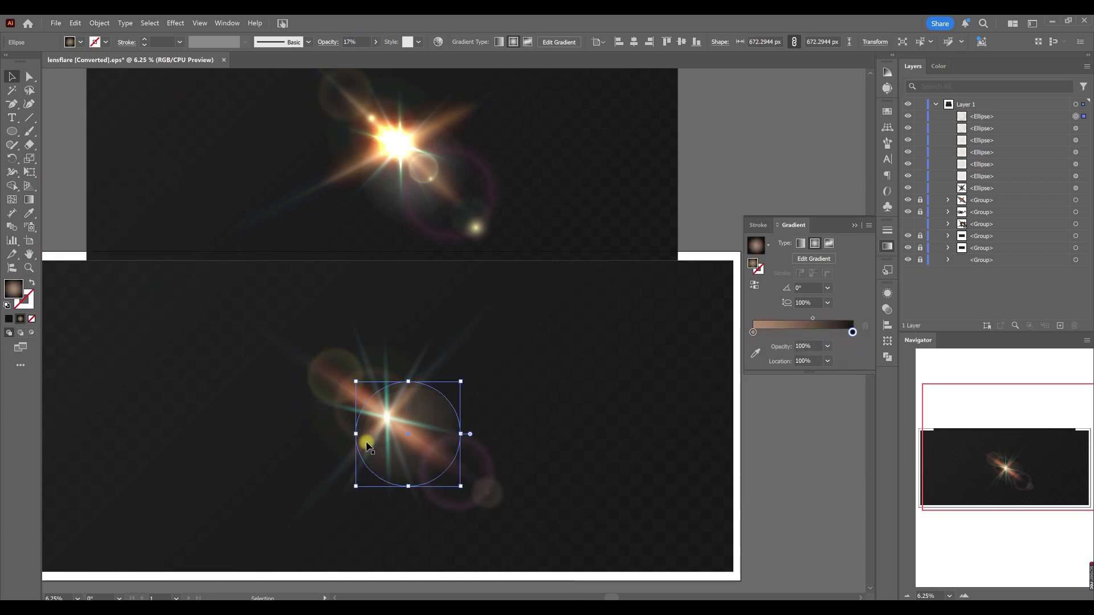
{"action": "key", "text": "Delete"}
Step: Rework the orange ring's gradient with a dark brown stop at 13.13% and another stop at about 75.7%
{"action": "left_click", "coordinate": [347, 422]}
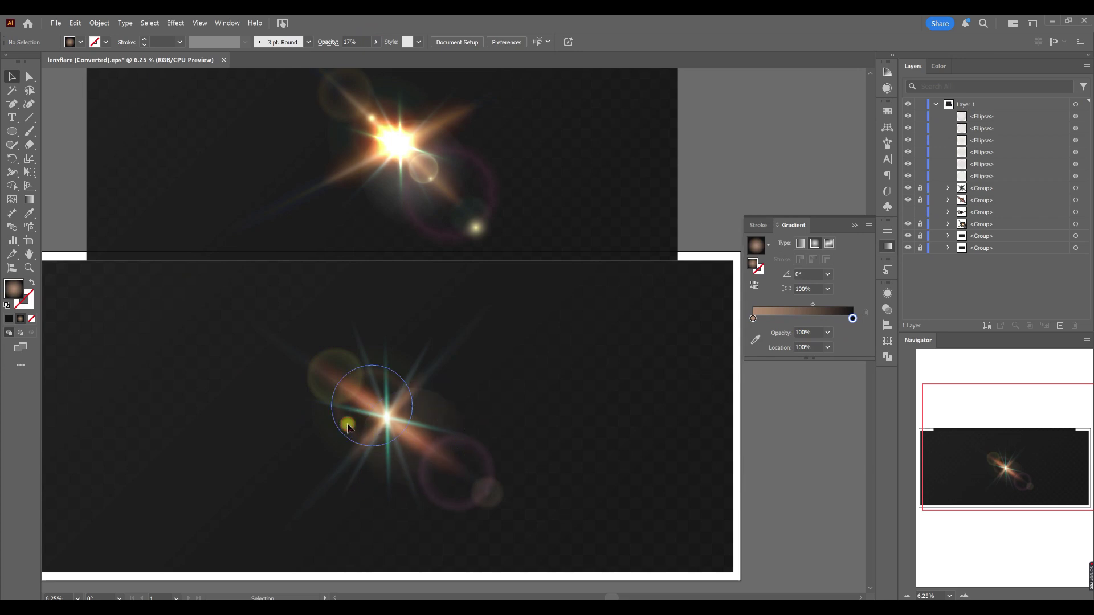
{"action": "left_click_drag", "start_coordinate": [797, 340], "coordinate": [814, 334]}
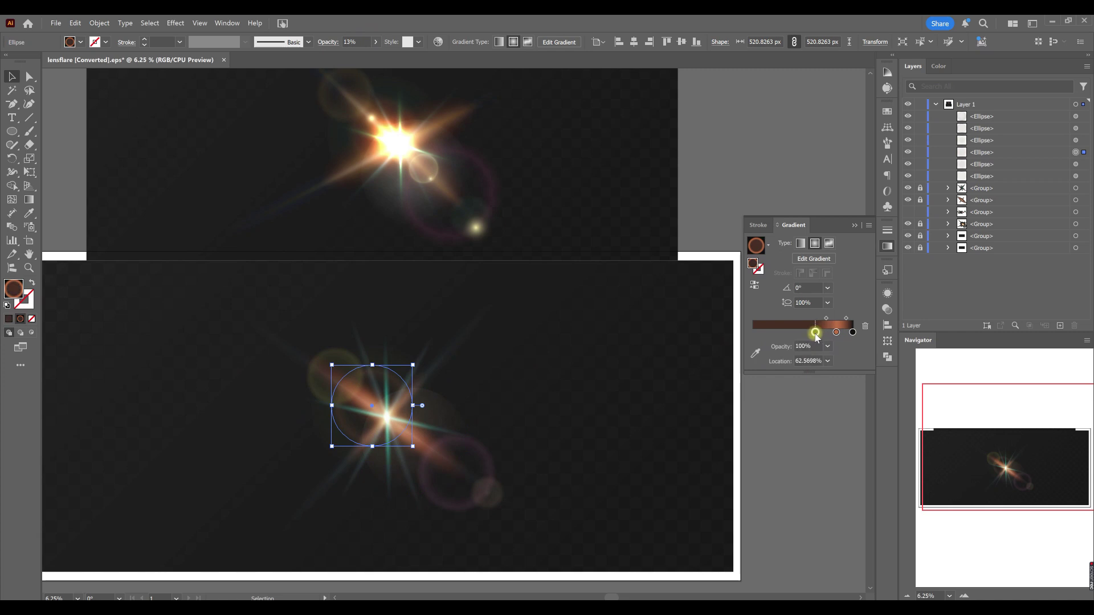
{"action": "scroll", "coordinate": [514, 357], "scroll_direction": "up", "scroll_amount": 1}
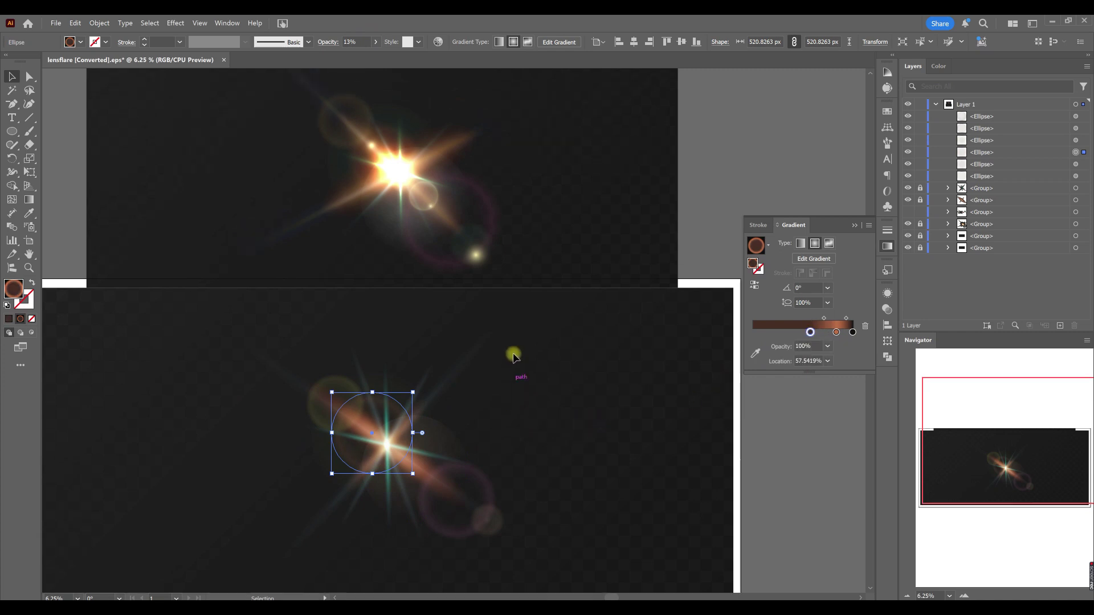
{"action": "left_click", "coordinate": [559, 410]}
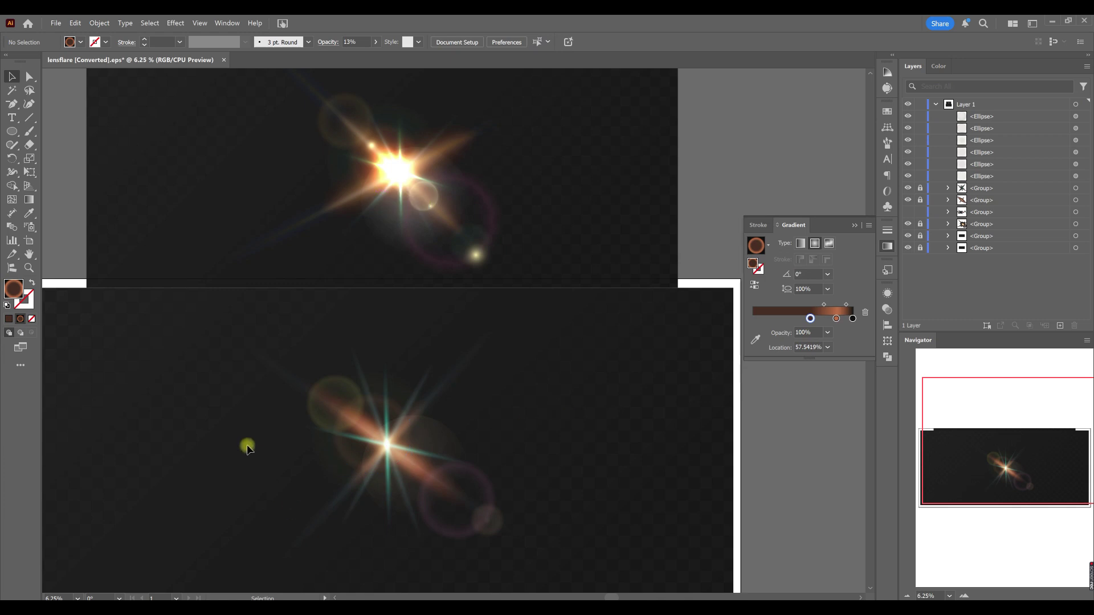
{"action": "key", "text": "ctrl+z"}
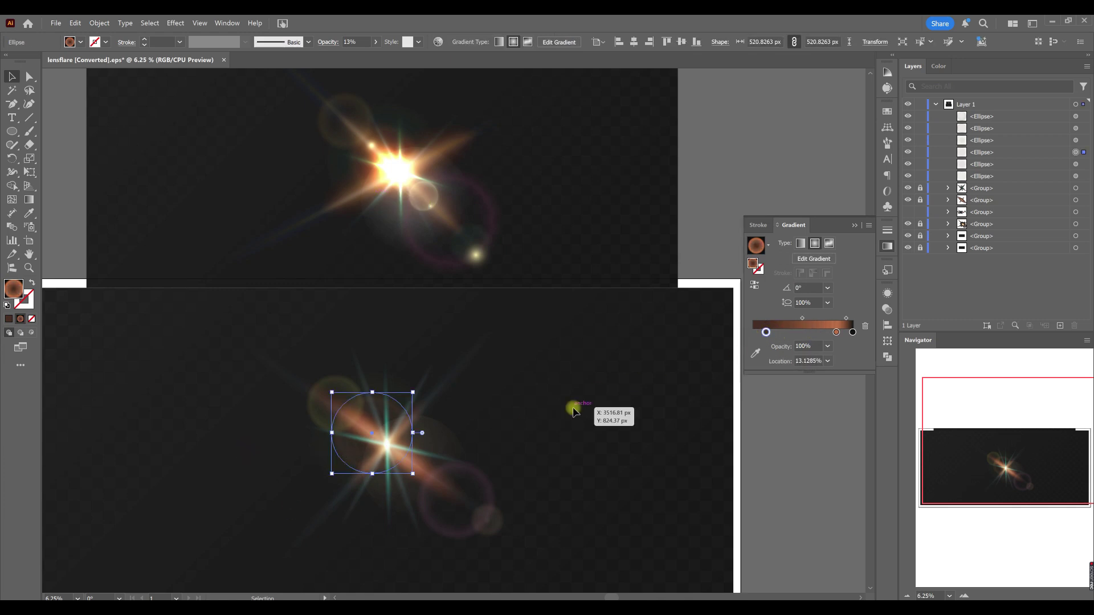
{"action": "left_click_drag", "start_coordinate": [807, 334], "coordinate": [828, 334]}
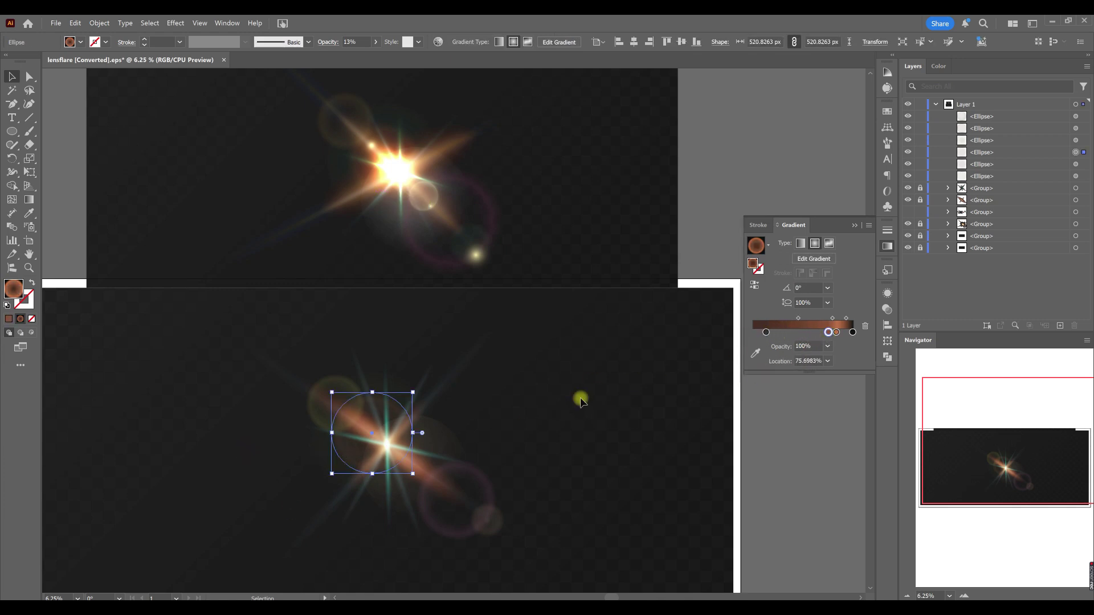
{"action": "left_click", "coordinate": [581, 399]}
Step: Enlarge the brown circle over the starburst's lower-right side to about 808 px across and deselect it
{"action": "left_click", "coordinate": [435, 440]}
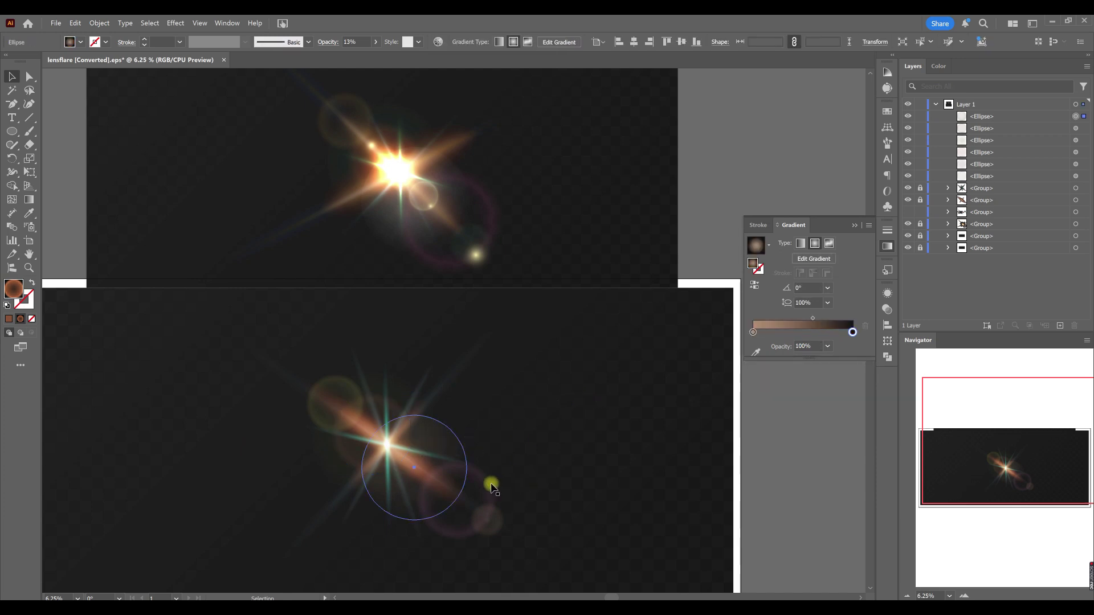
{"action": "left_click", "coordinate": [468, 461]}
{"action": "left_click_drag", "start_coordinate": [466, 466], "coordinate": [477, 468]}
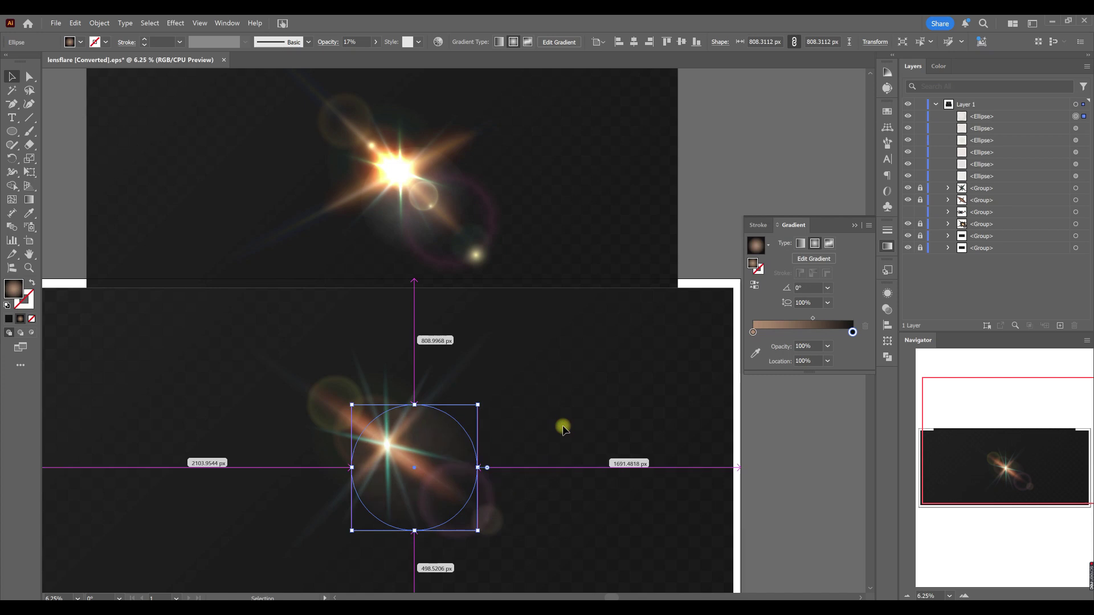
{"action": "left_click", "coordinate": [563, 428]}
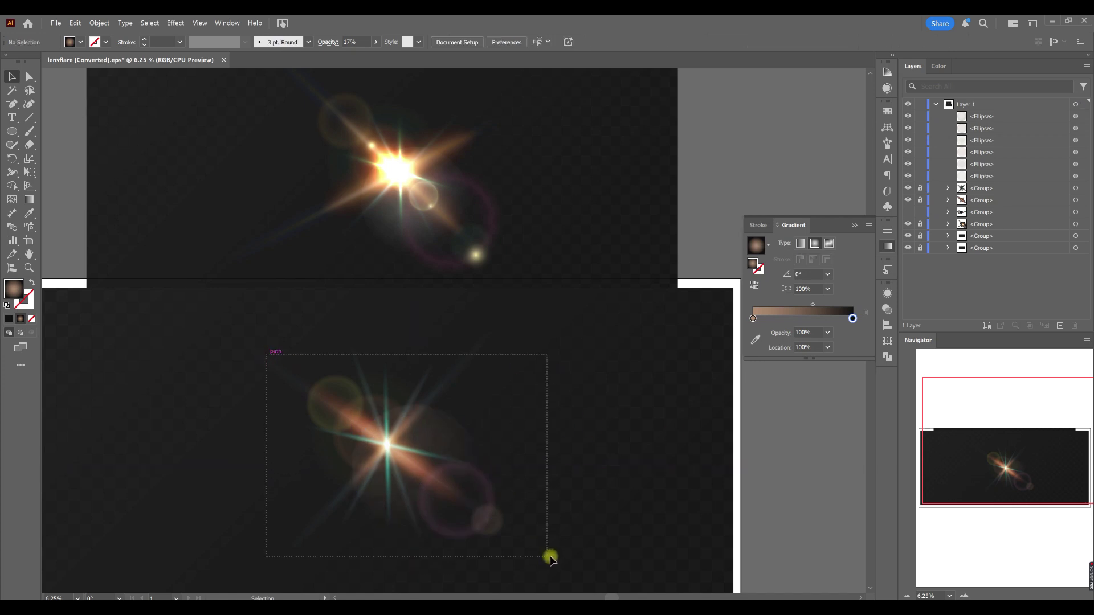
Step: Select all the flare's rings and circles and group them
{"action": "key", "text": "ctrl+a"}
{"action": "key", "text": "a"}
{"action": "key", "text": "ctrl+g"}
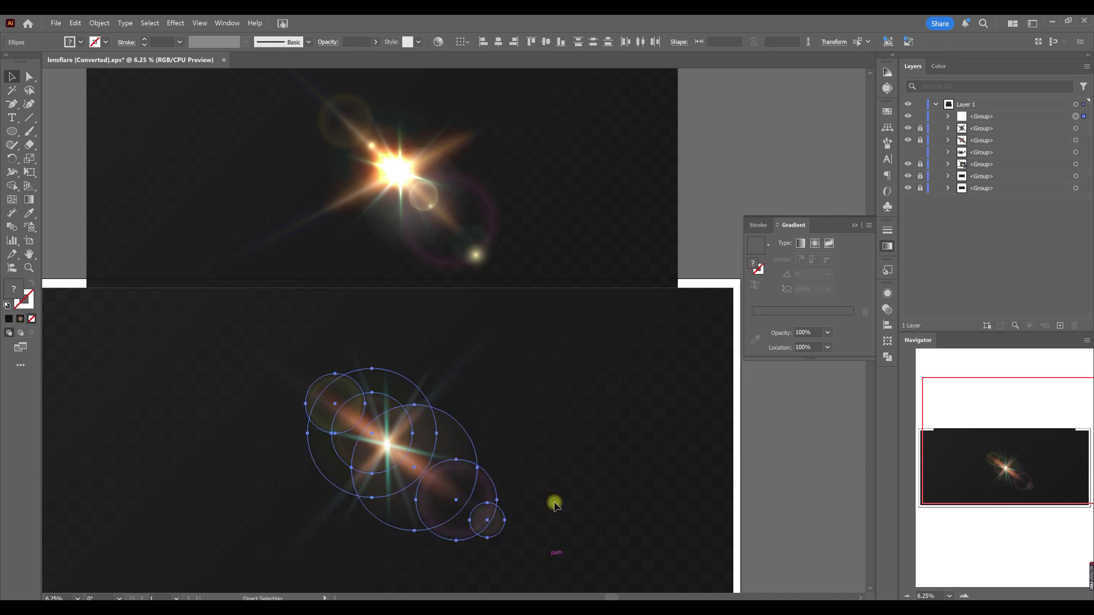
Step: Draw a circle about 244 px across to the left of the flare and copy the yellow ring's appearance onto it
{"action": "left_click", "coordinate": [12, 132]}
{"action": "left_click_drag", "start_coordinate": [208, 395], "coordinate": [240, 434]}
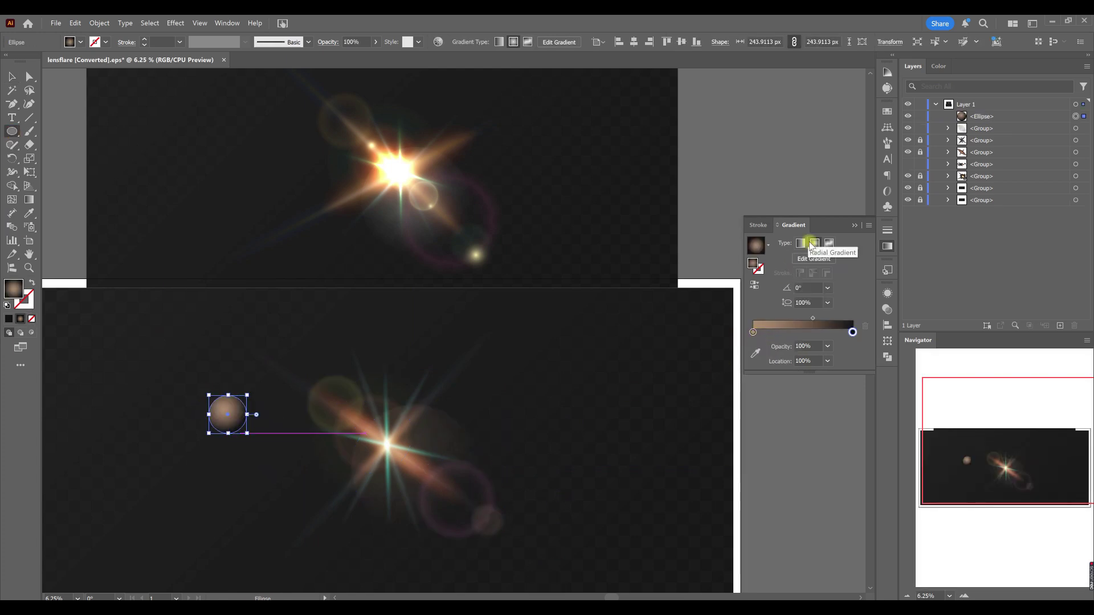
{"action": "left_click", "coordinate": [31, 214]}
{"action": "left_click", "coordinate": [324, 399]}
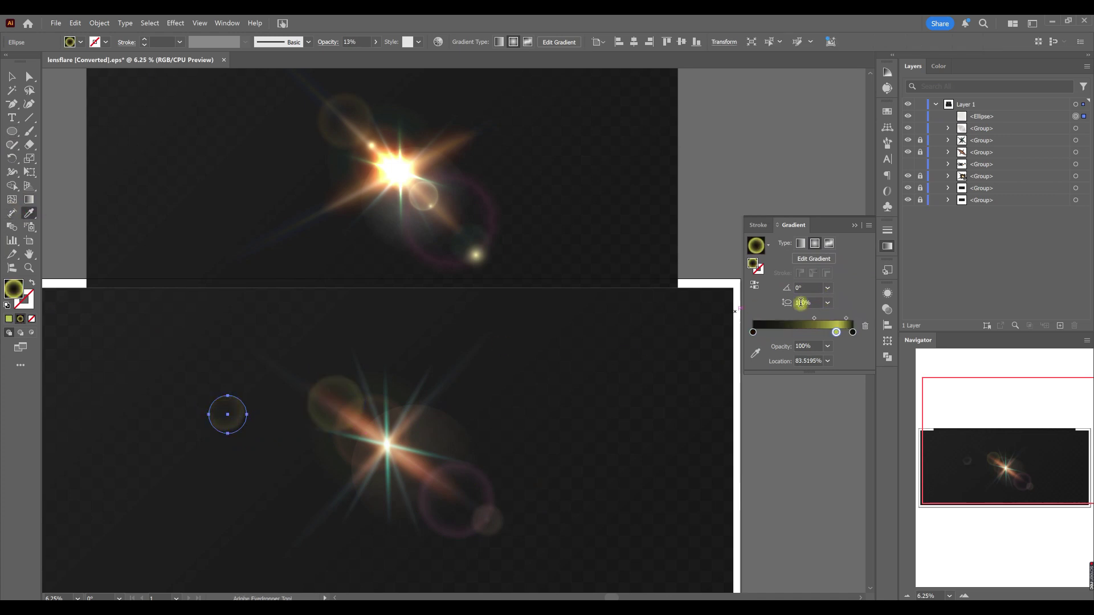
Step: Redirect the new circle's radial gradient horizontally, remove its dark inner stop and move the yellow stop to 0%
{"action": "key", "text": "g"}
{"action": "left_click_drag", "start_coordinate": [220, 417], "coordinate": [251, 418]}
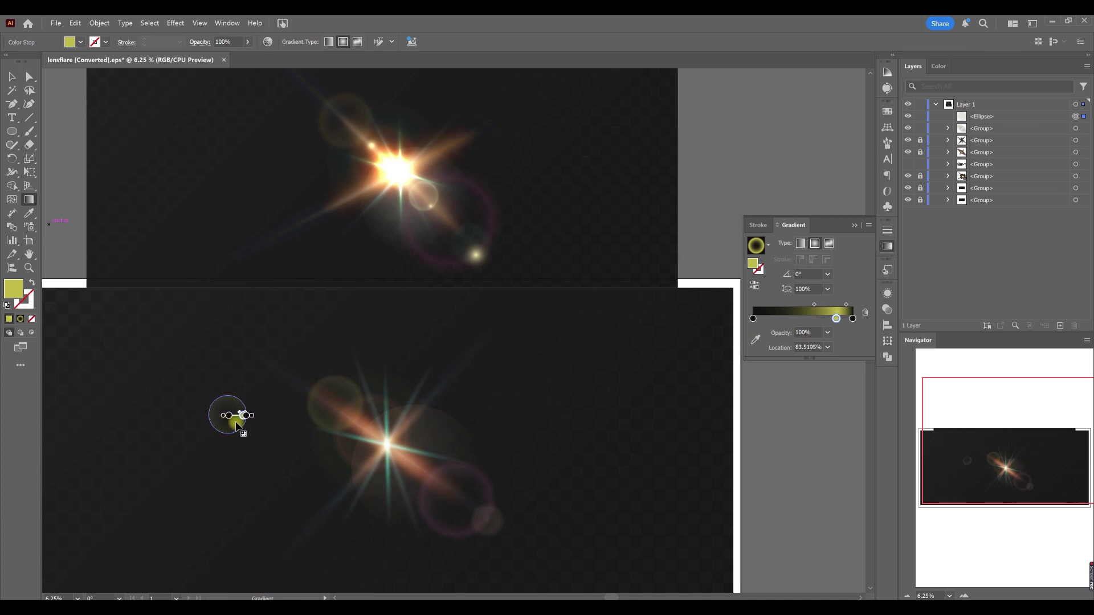
{"action": "left_click_drag", "start_coordinate": [753, 318], "coordinate": [760, 343]}
{"action": "left_click_drag", "start_coordinate": [836, 319], "coordinate": [752, 319]}
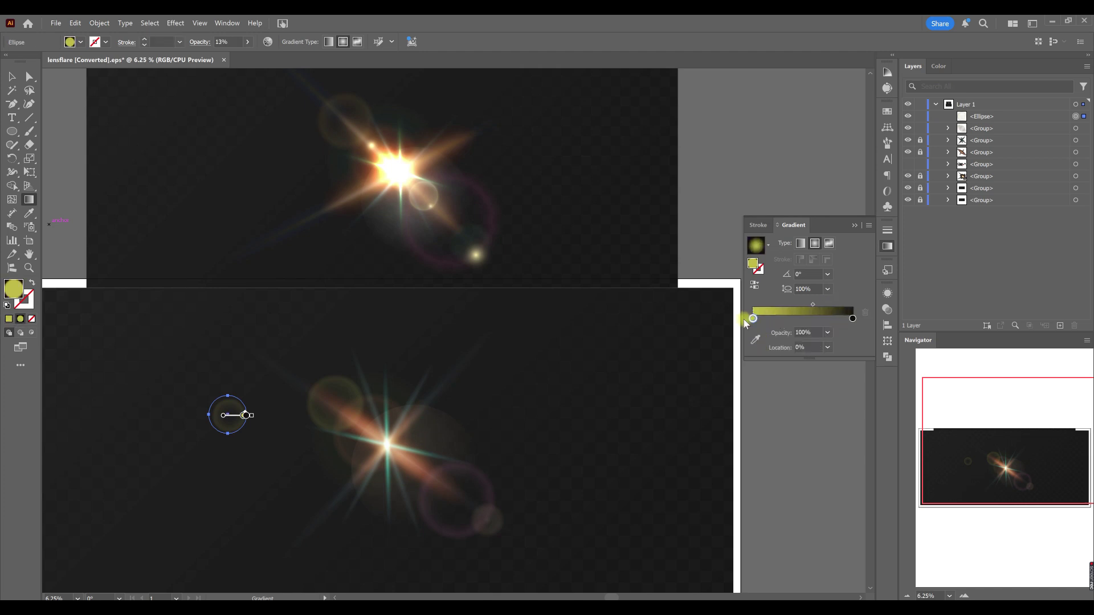
Step: Recolour the new circle's inner stop as a darker muted grey with saturation 10%, and set the gradient midpoint to 42.12%
{"action": "double_click", "coordinate": [753, 319]}
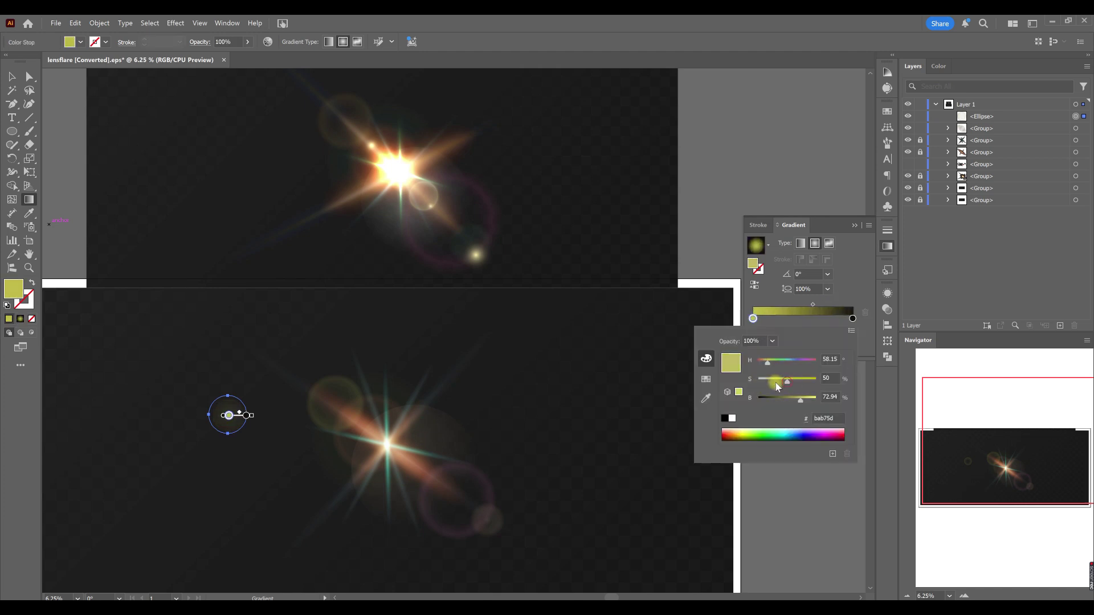
{"action": "left_click", "coordinate": [784, 398]}
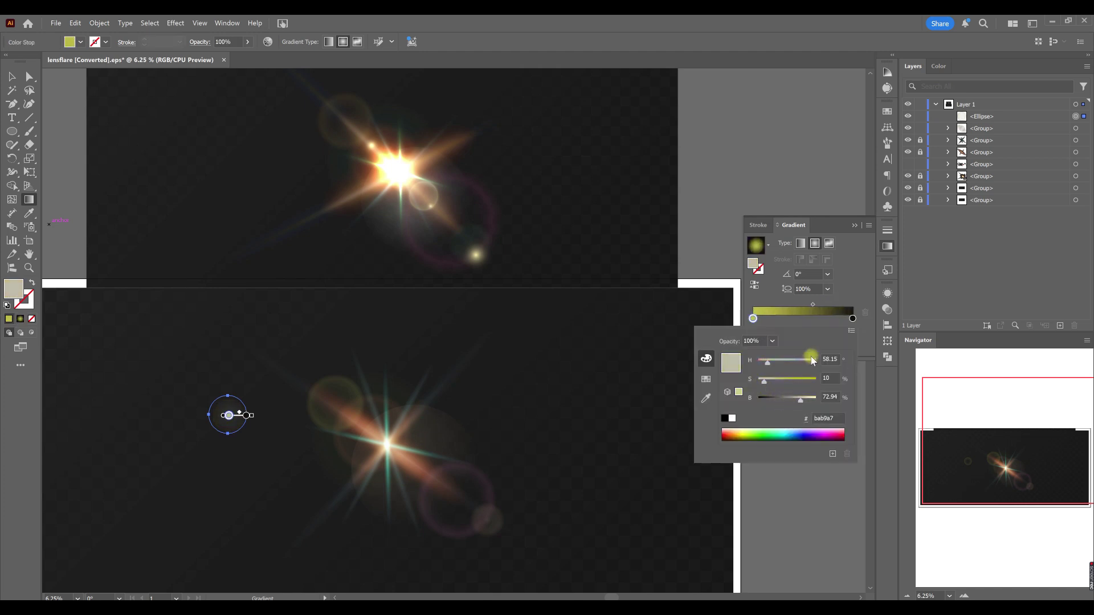
{"action": "left_click", "coordinate": [802, 311]}
{"action": "left_click_drag", "start_coordinate": [812, 306], "coordinate": [796, 310]}
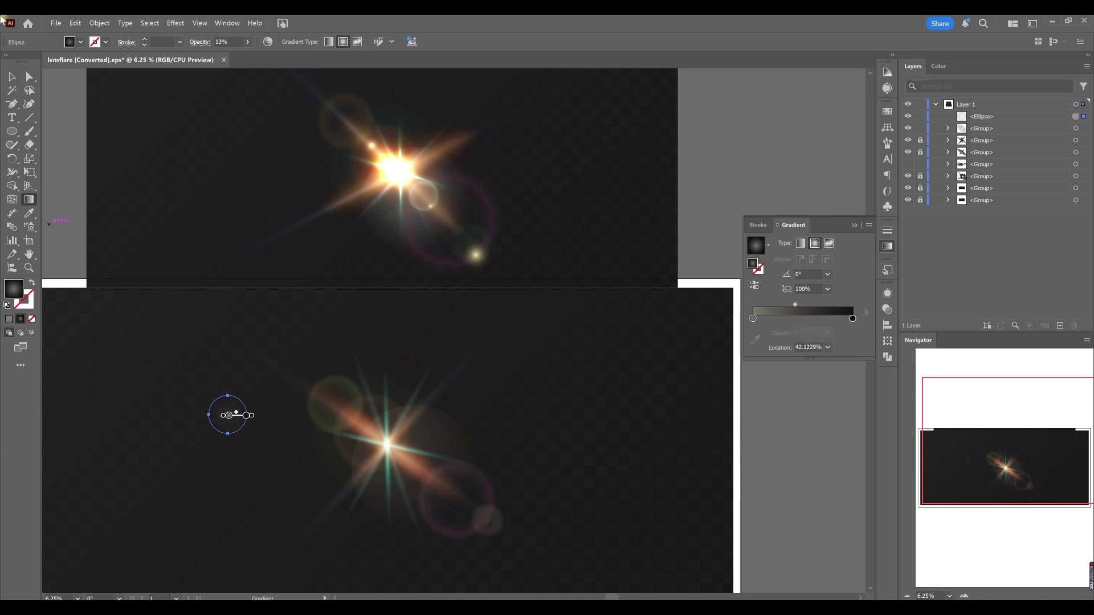
Step: Set the small grey circle's opacity to 70%
{"action": "left_click", "coordinate": [12, 76]}
{"action": "left_click", "coordinate": [166, 222]}
{"action": "left_click", "coordinate": [239, 426]}
{"action": "left_click", "coordinate": [355, 45]}
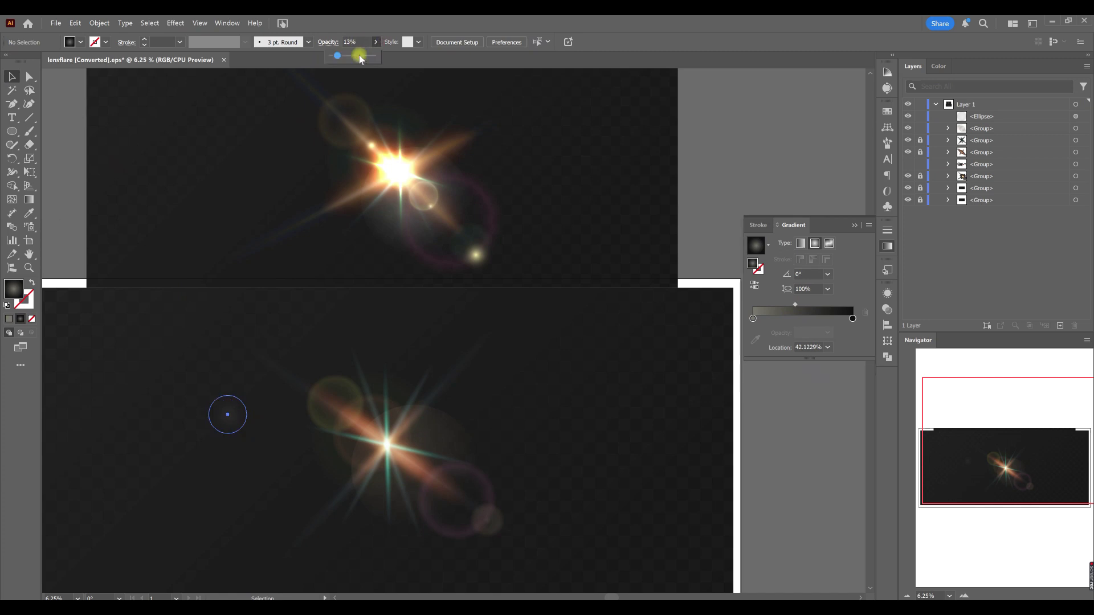
{"action": "left_click", "coordinate": [362, 57]}
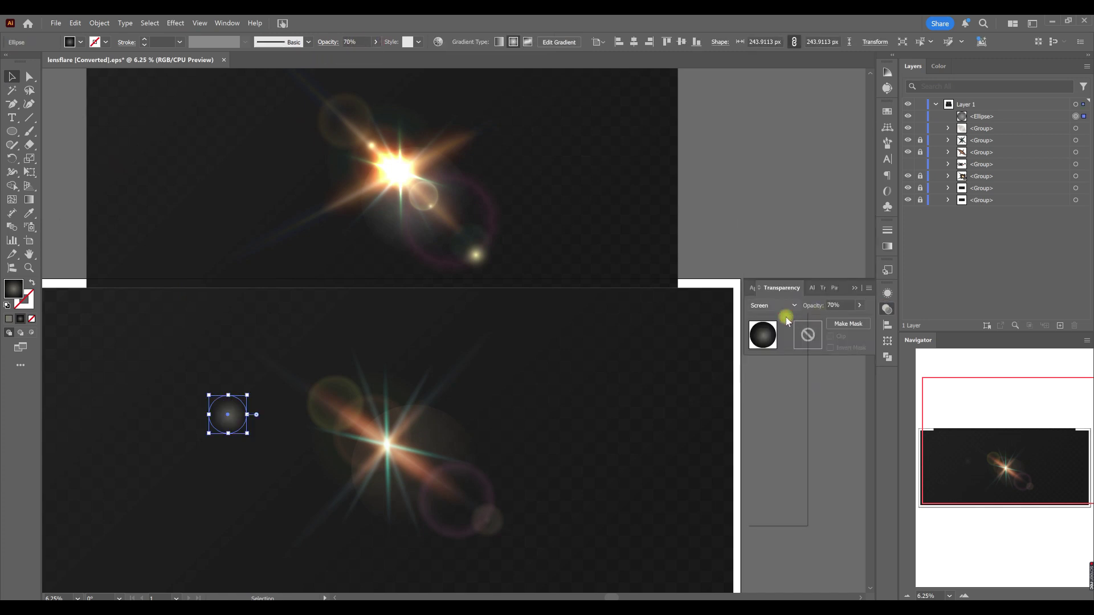
Step: Try Color Dodge on the grey circle, move it to the flare's lower-right end and return its blend mode to Screen
{"action": "left_click", "coordinate": [787, 310]}
{"action": "left_click", "coordinate": [769, 396]}
{"action": "left_click_drag", "start_coordinate": [228, 422], "coordinate": [500, 538]}
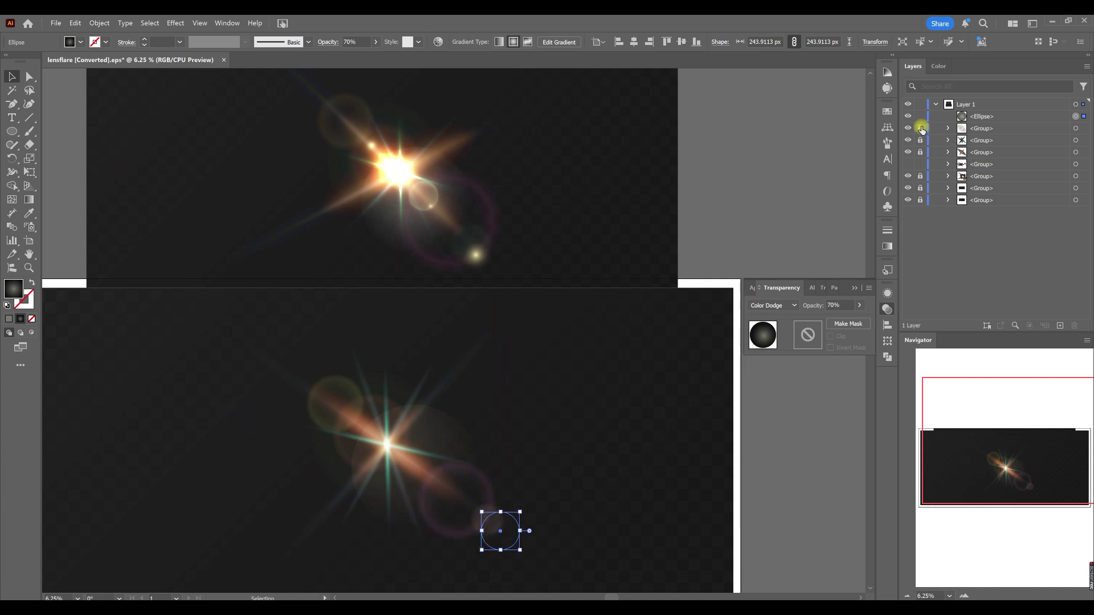
{"action": "left_click", "coordinate": [773, 305]}
{"action": "left_click", "coordinate": [771, 387]}
{"action": "key", "text": "ctrl+z"}
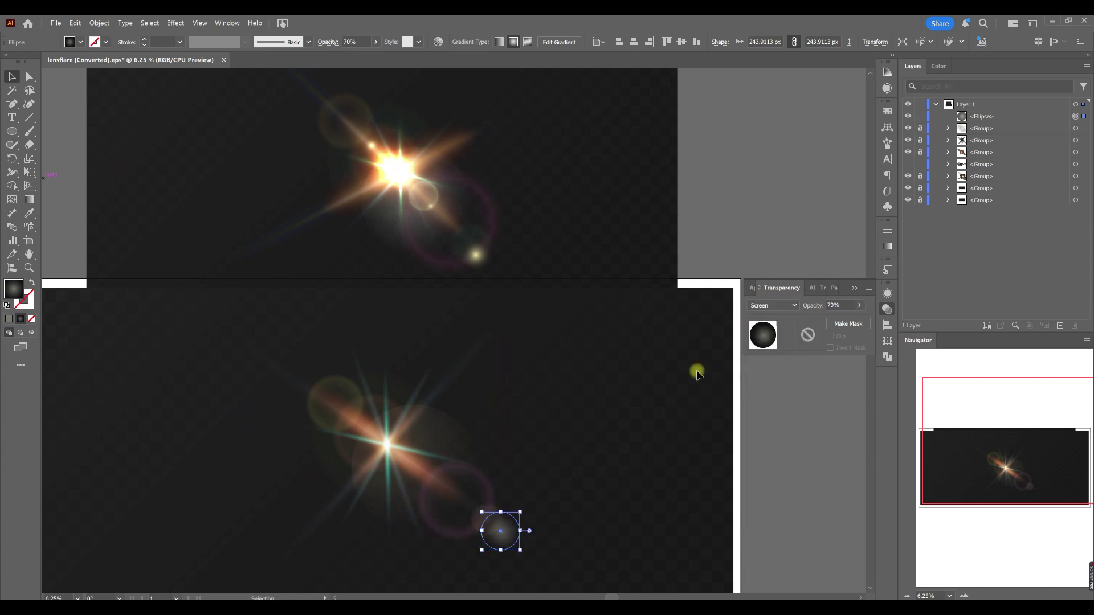
Step: Duplicate the grey circle onto the starburst's centre at about 310 px across and set the copy's blend mode to Color Dodge
{"action": "mouse_move", "coordinate": [509, 541]}
{"action": "left_mouse_down"}
{"action": "mouse_move", "coordinate": [387, 441]}
{"action": "mouse_move", "coordinate": [407, 466]}
{"action": "left_mouse_up"}
{"action": "left_click", "coordinate": [772, 305]}
{"action": "left_click", "coordinate": [778, 399]}
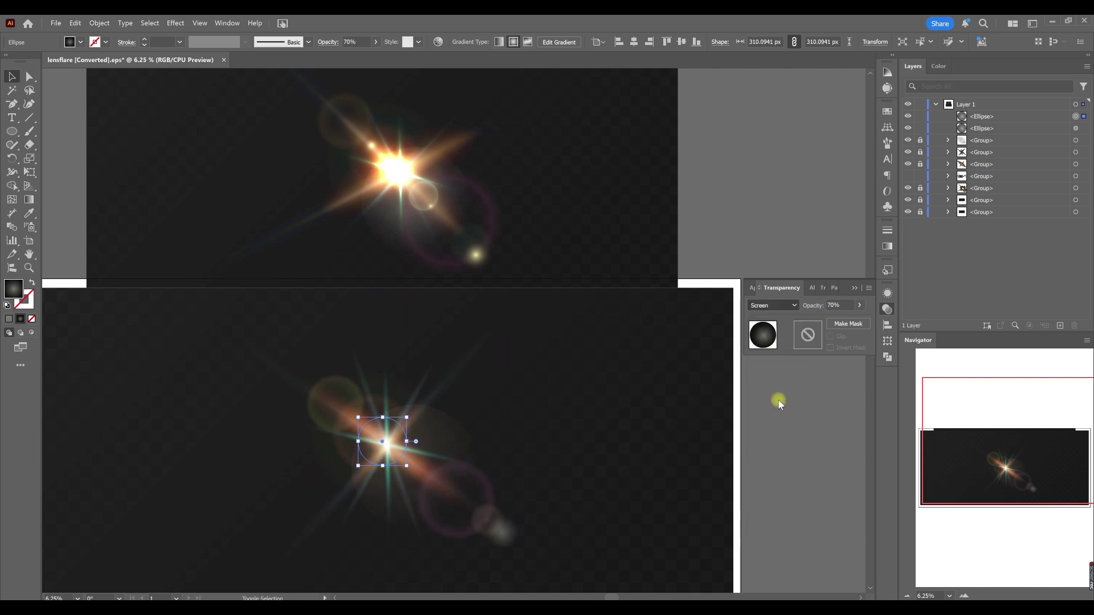
Step: Recolour the centre circle's inner gradient stop yellow with hue 54.34°, saturation 70.04% and brightness 89.02%
{"action": "left_click", "coordinate": [887, 246]}
{"action": "left_click", "coordinate": [752, 332]}
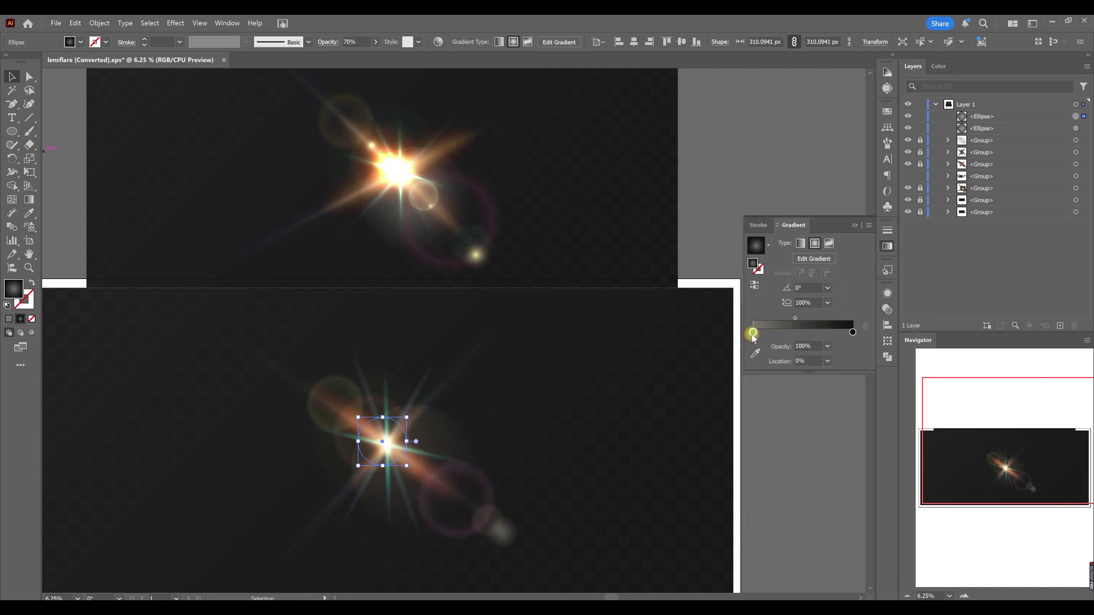
{"action": "double_click", "coordinate": [752, 333]}
{"action": "left_click", "coordinate": [784, 412]}
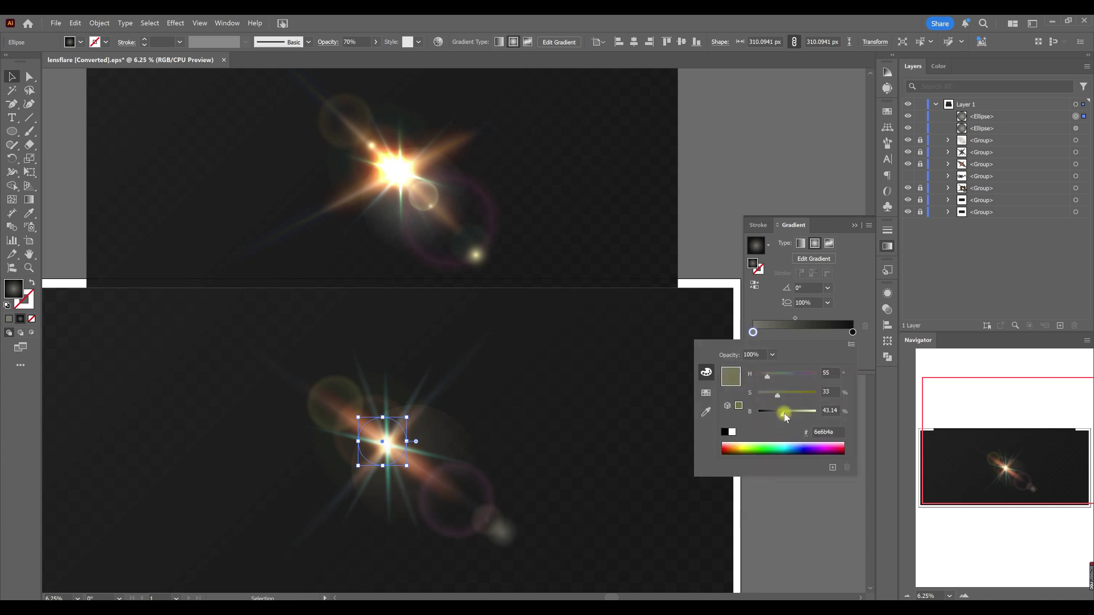
{"action": "left_click_drag", "start_coordinate": [795, 415], "coordinate": [810, 413]}
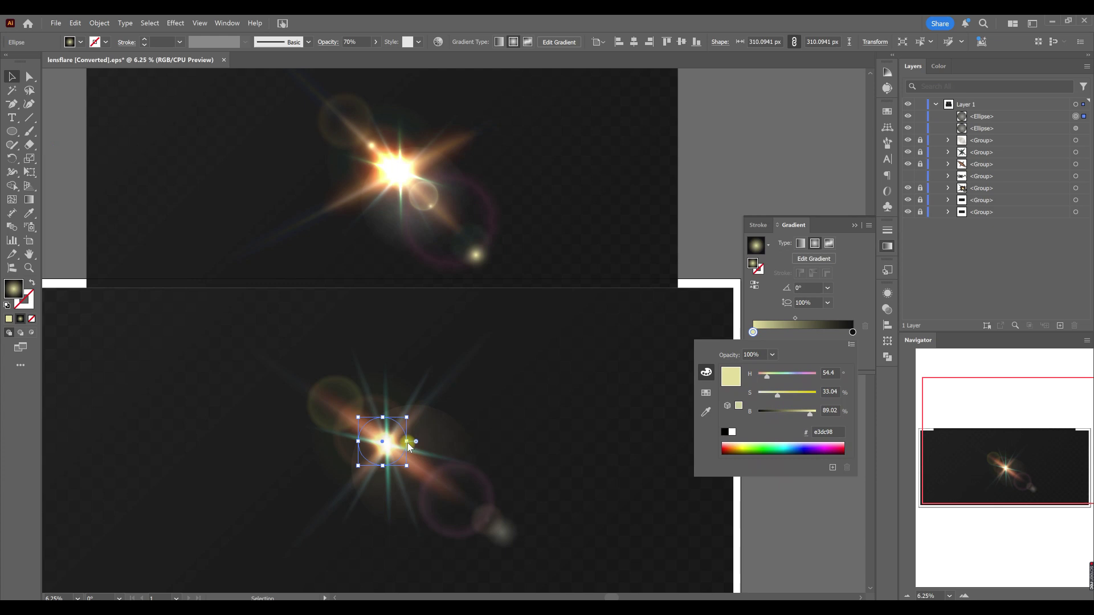
{"action": "left_click_drag", "start_coordinate": [777, 393], "coordinate": [800, 395]}
{"action": "left_click_drag", "start_coordinate": [408, 447], "coordinate": [575, 397]}
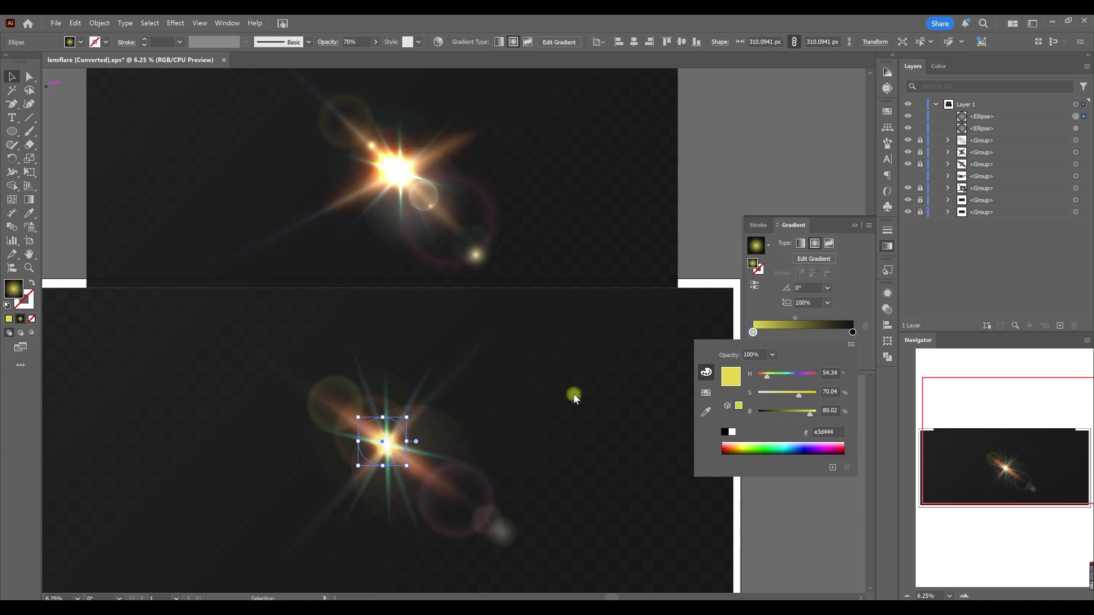
Step: Copy the yellow circle onto the upper-left ray as a circle about 228 px across with its dark stop at 32.12%
{"action": "left_click_drag", "start_coordinate": [408, 445], "coordinate": [380, 422]}
{"action": "left_click_drag", "start_coordinate": [852, 332], "coordinate": [784, 331]}
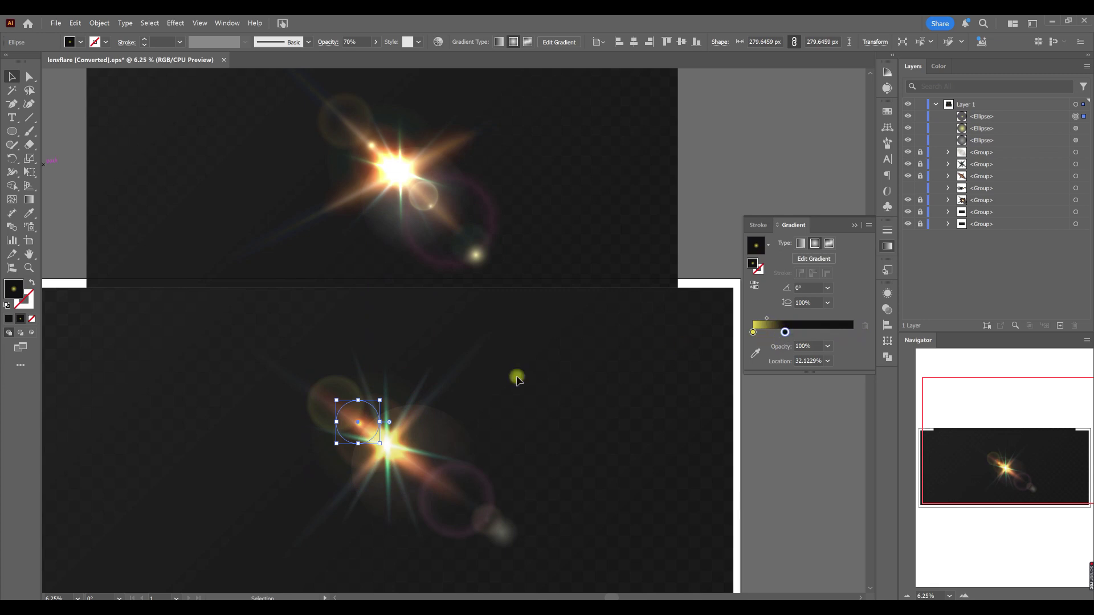
{"action": "left_click_drag", "start_coordinate": [380, 422], "coordinate": [376, 422]}
Step: Recolour the small copy's inner stop beige-grey with hue 54.55°, saturation 15.71% and brightness 54.9%, and move the stop to 13.69%
{"action": "left_click", "coordinate": [753, 334]}
{"action": "double_click", "coordinate": [753, 333]}
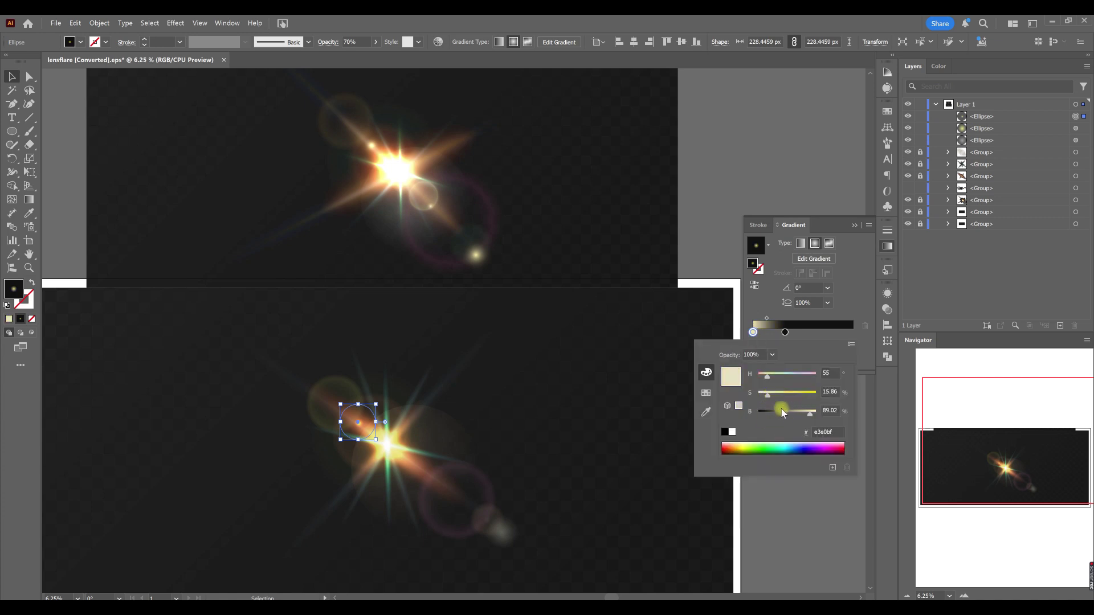
{"action": "left_click_drag", "start_coordinate": [788, 411], "coordinate": [790, 416]}
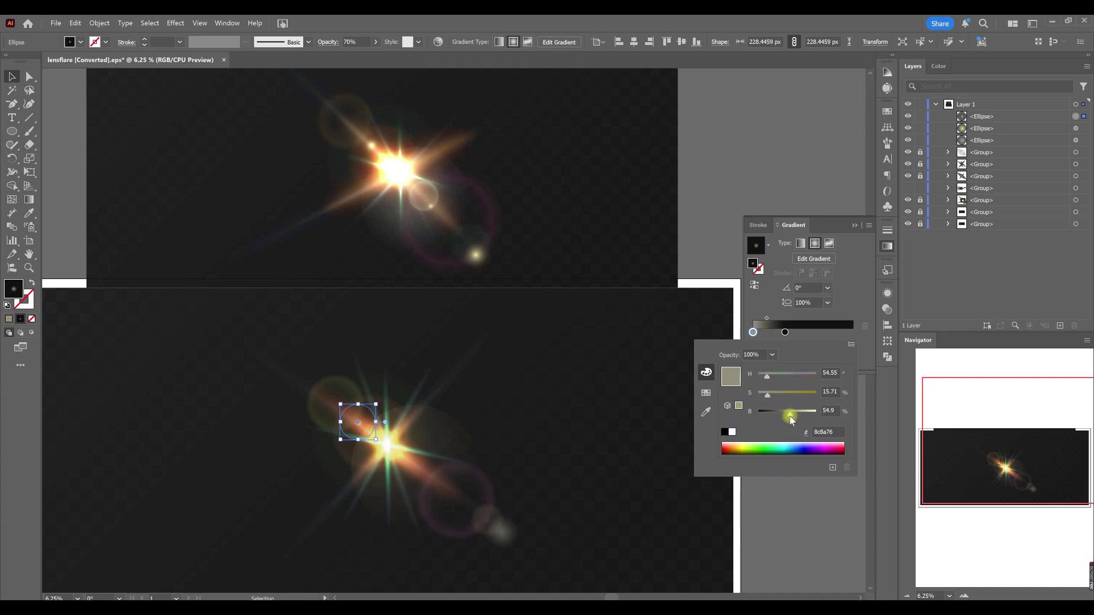
{"action": "left_click", "coordinate": [753, 334]}
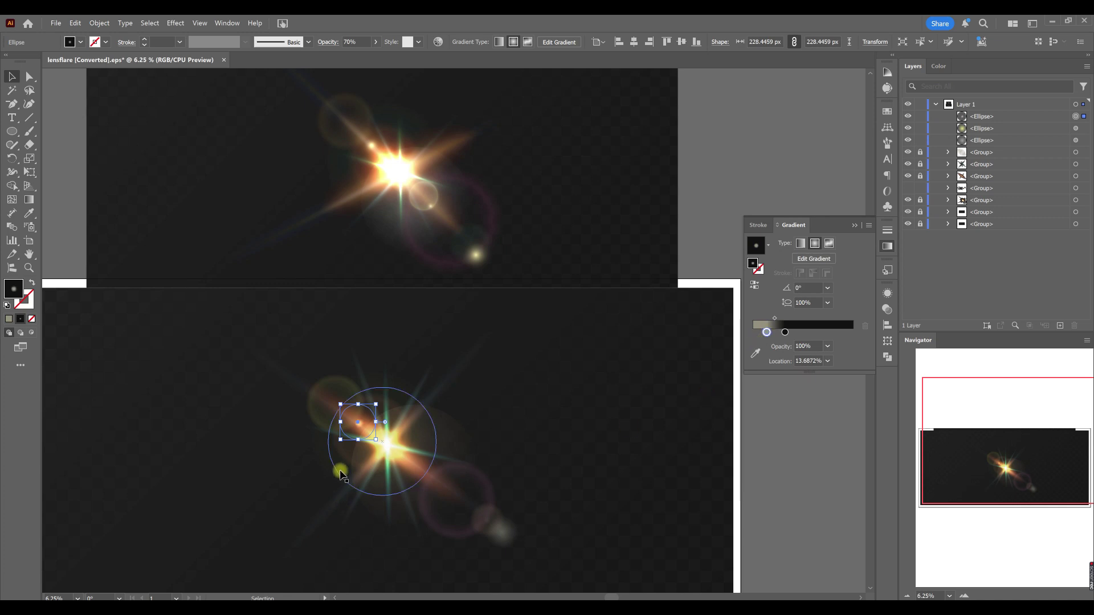
Step: Copy the small glow's appearance onto the circle at the flare's lower-right end and move that circle slightly up-left over the brown circle
{"action": "left_click", "coordinate": [500, 526]}
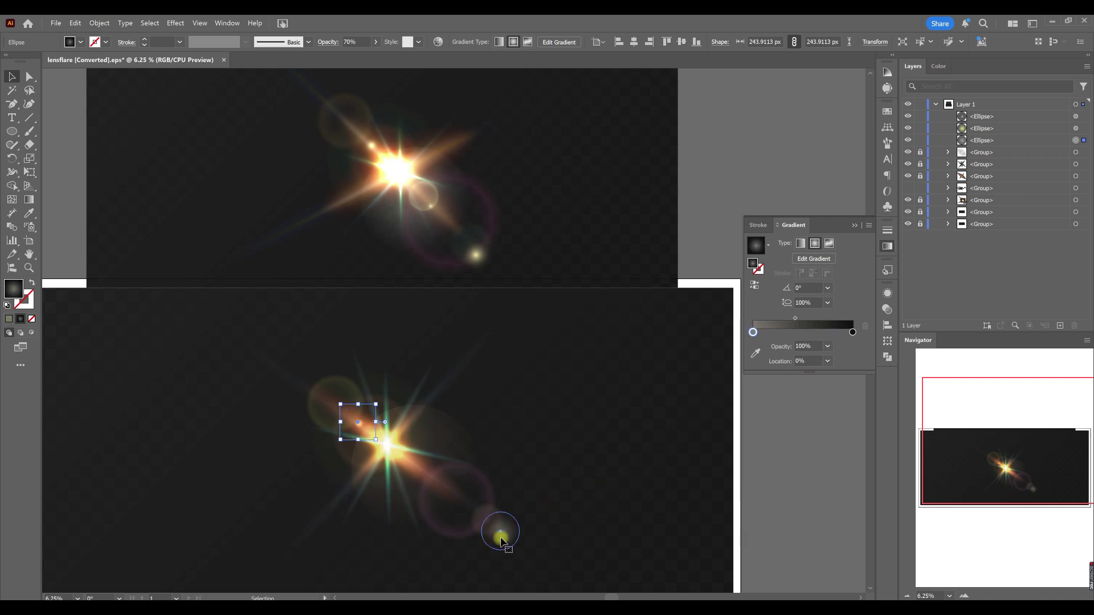
{"action": "key", "text": "i"}
{"action": "left_click", "coordinate": [11, 77]}
{"action": "left_click_drag", "start_coordinate": [506, 538], "coordinate": [497, 535]}
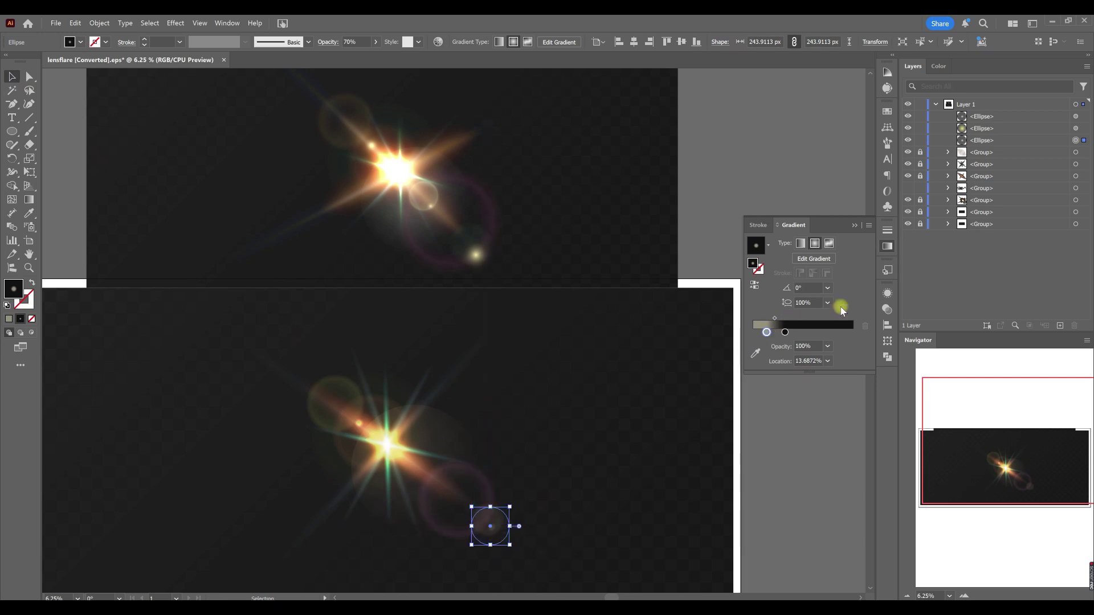
Step: Brighten the inner gradient stop of the flare's lower-right circle, move it to the start, and set the dark stop to 57.54%
{"action": "left_click", "coordinate": [887, 309]}
{"action": "left_click", "coordinate": [887, 246]}
{"action": "left_click", "coordinate": [766, 333]}
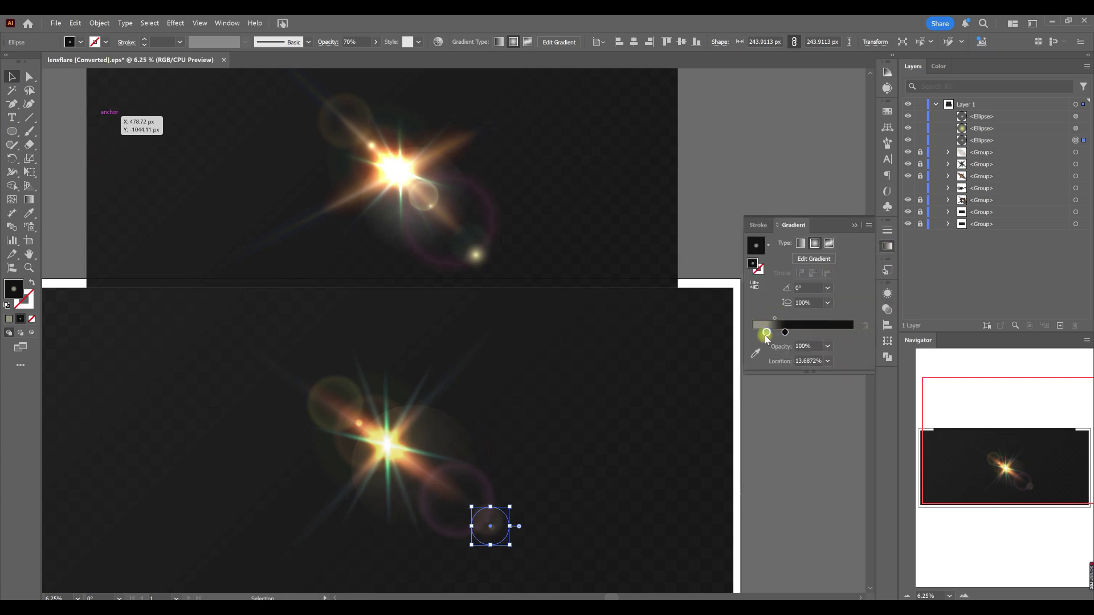
{"action": "double_click", "coordinate": [766, 332]}
{"action": "left_click_drag", "start_coordinate": [787, 412], "coordinate": [803, 417]}
{"action": "left_click", "coordinate": [538, 548]}
{"action": "left_click_drag", "start_coordinate": [766, 333], "coordinate": [809, 332]}
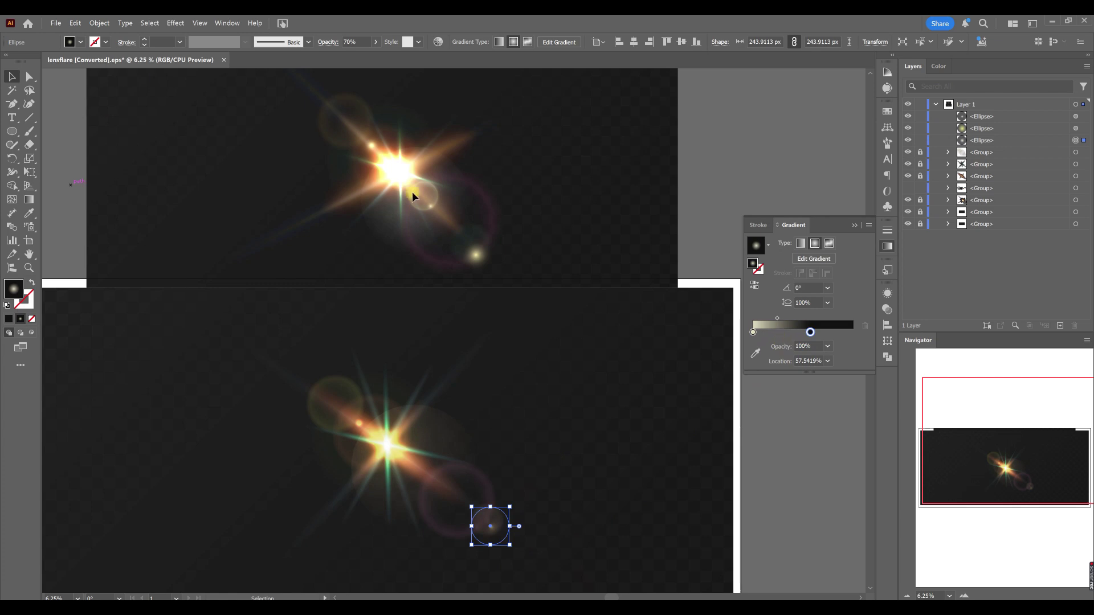
Step: Set the lower-right glow circle's opacity to 100% and its dark gradient stop to 100%
{"action": "left_click", "coordinate": [375, 42]}
{"action": "left_click_drag", "start_coordinate": [361, 55], "coordinate": [377, 55]}
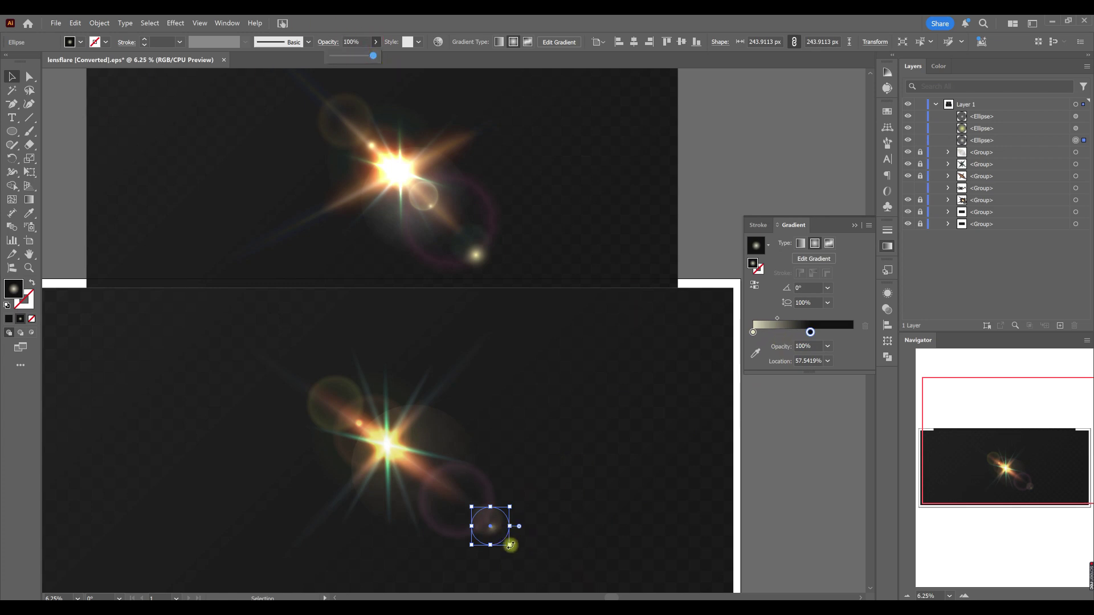
{"action": "left_click_drag", "start_coordinate": [809, 333], "coordinate": [852, 333]}
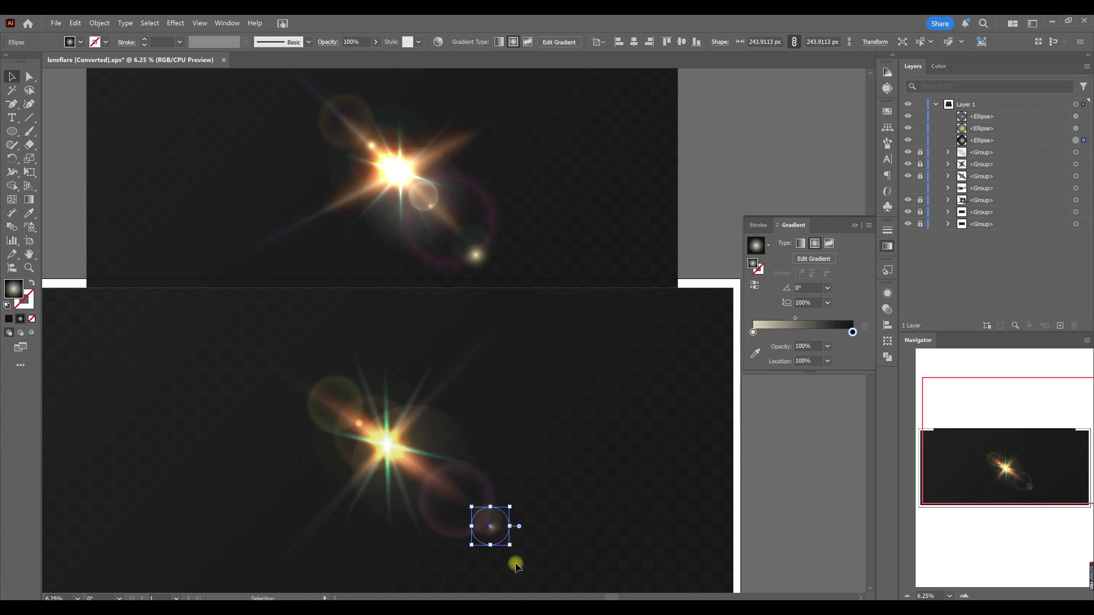
{"action": "left_click", "coordinate": [604, 517]}
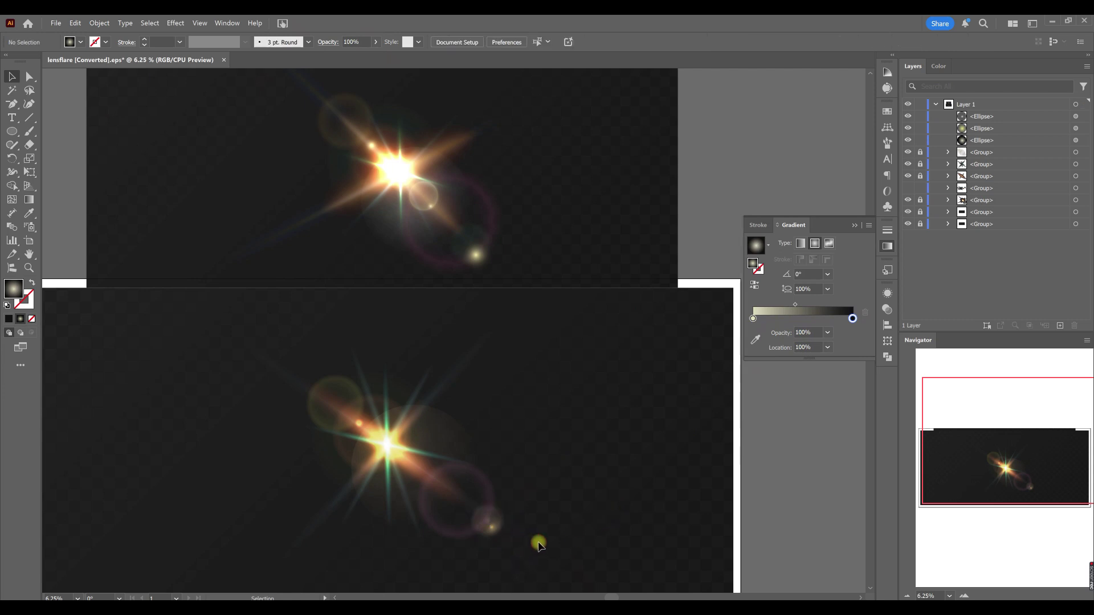
Step: Expand and unlock the group of ring circles
{"action": "left_click", "coordinate": [948, 152]}
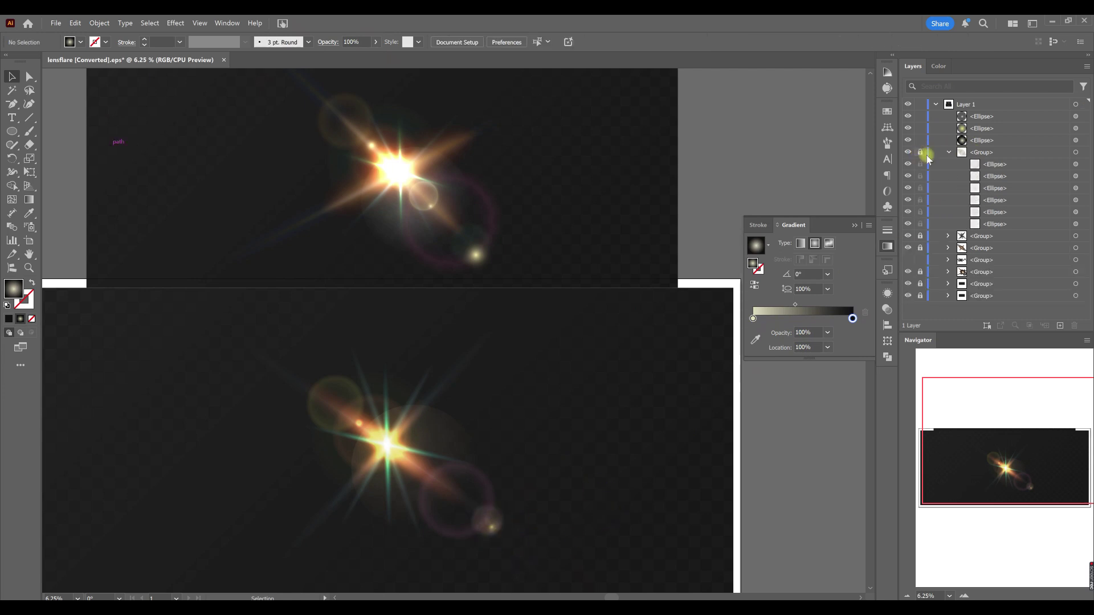
{"action": "left_click", "coordinate": [529, 459]}
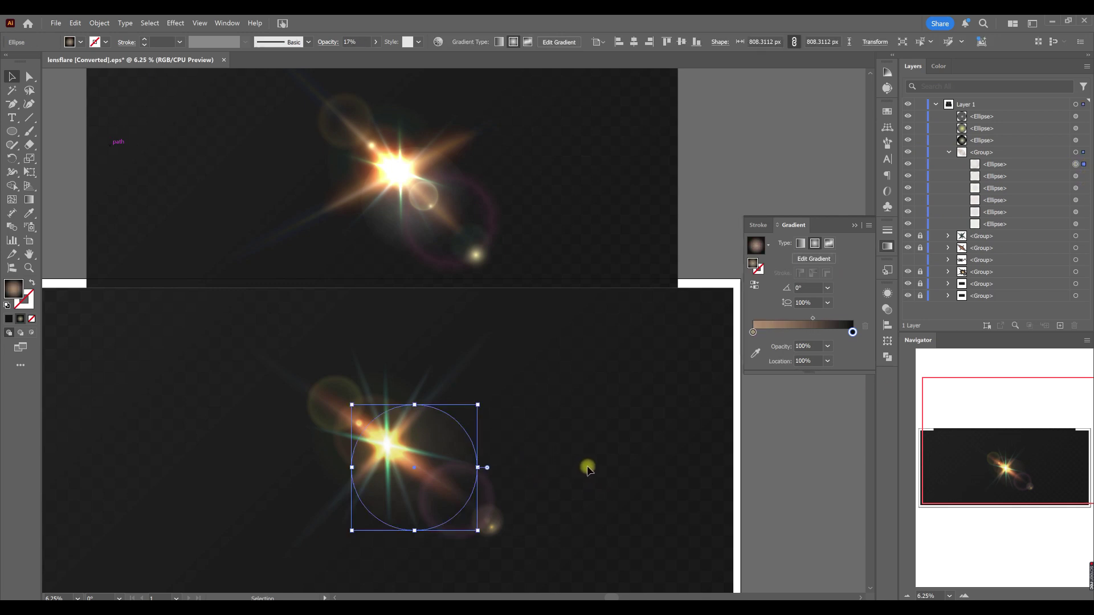
{"action": "left_click", "coordinate": [1076, 213]}
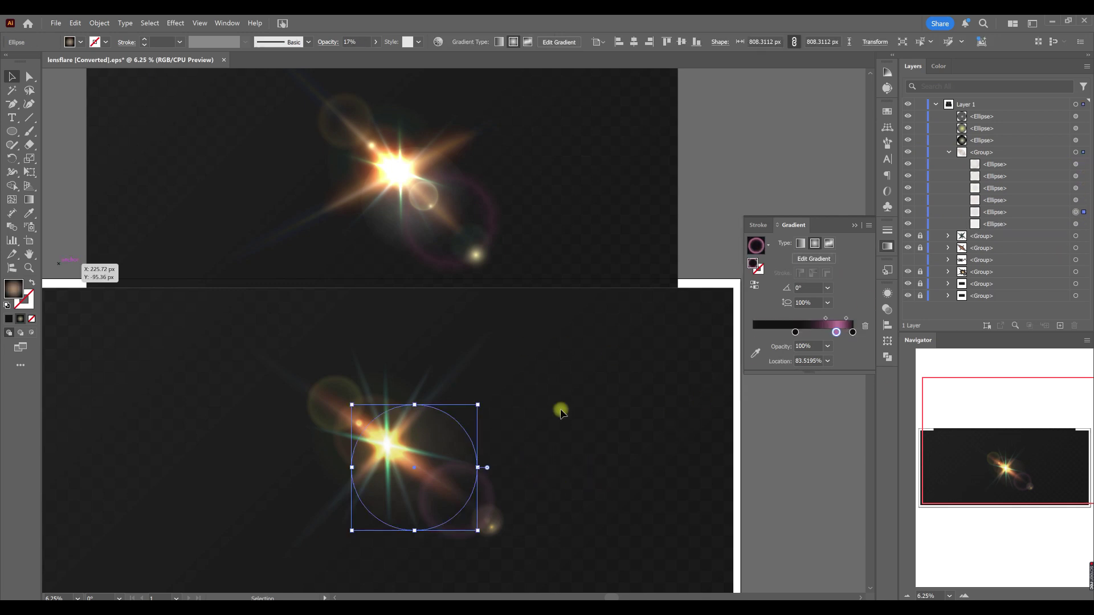
{"action": "left_click_drag", "start_coordinate": [483, 531], "coordinate": [654, 430]}
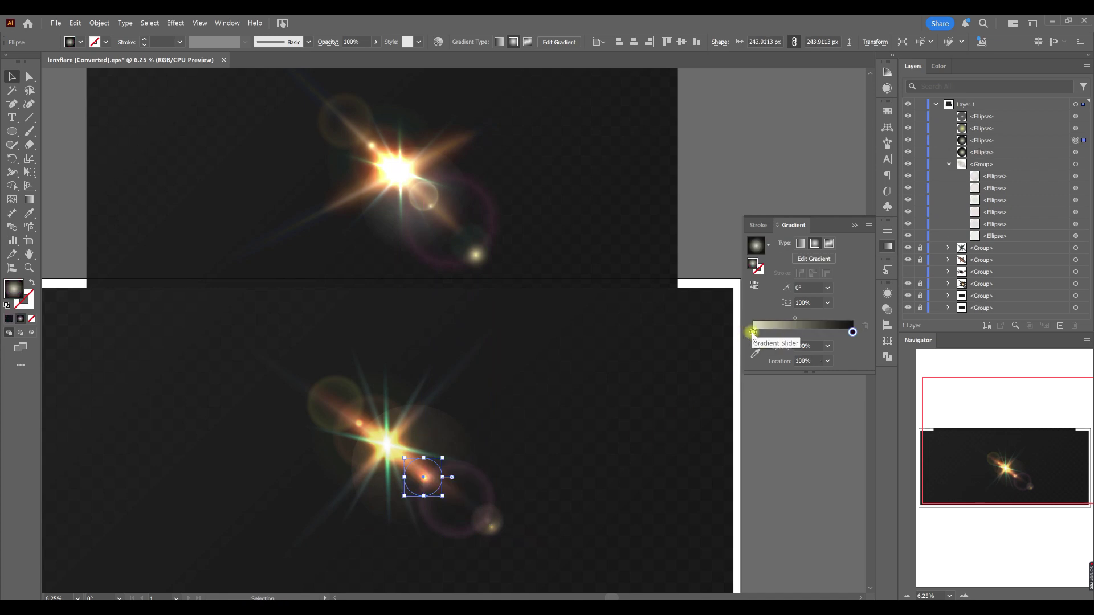
{"action": "key", "text": "ctrl+z"}
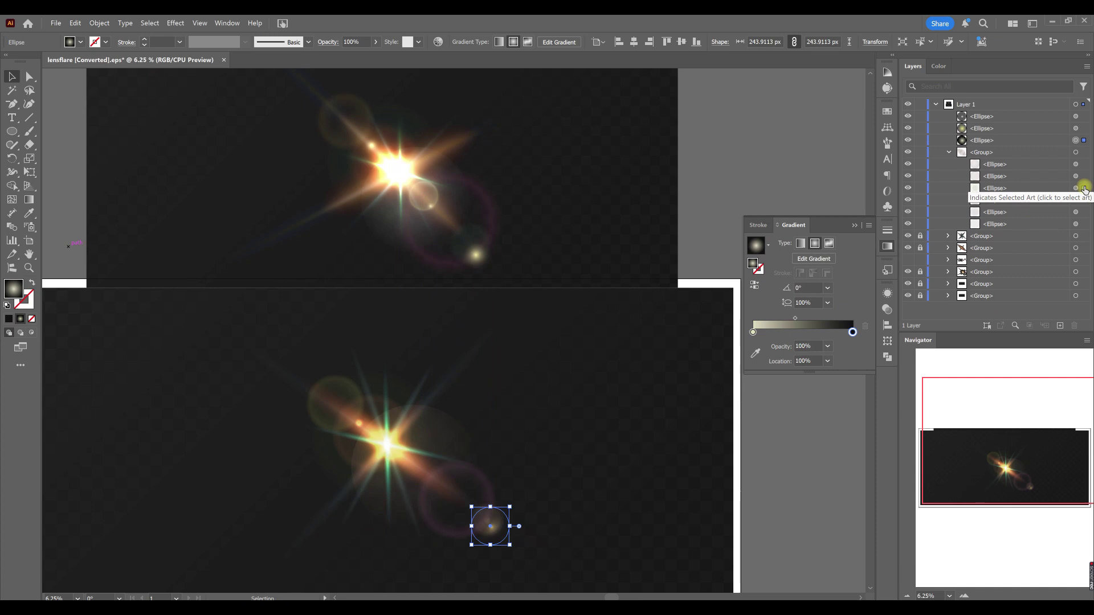
Step: Copy the olive ring onto the lower-right ray about 259 px across, recoloured to hue 58.15°, saturation 13%, brightness 72.94%, with its outer stop at 88.83%
{"action": "left_click", "coordinate": [1084, 190]}
{"action": "left_click_drag", "start_coordinate": [329, 392], "coordinate": [450, 513]}
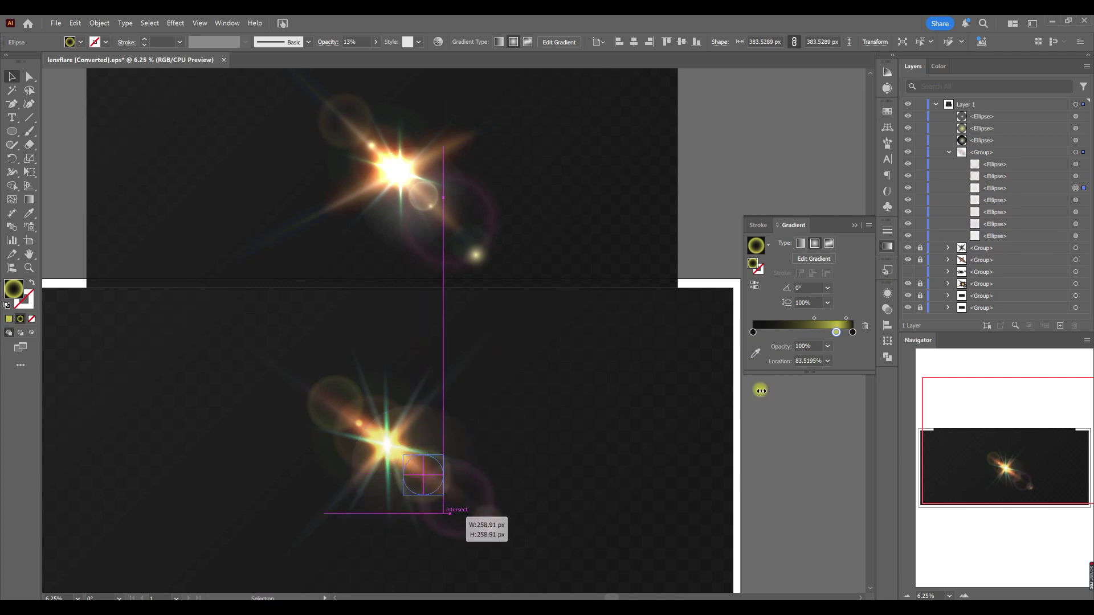
{"action": "double_click", "coordinate": [836, 332]}
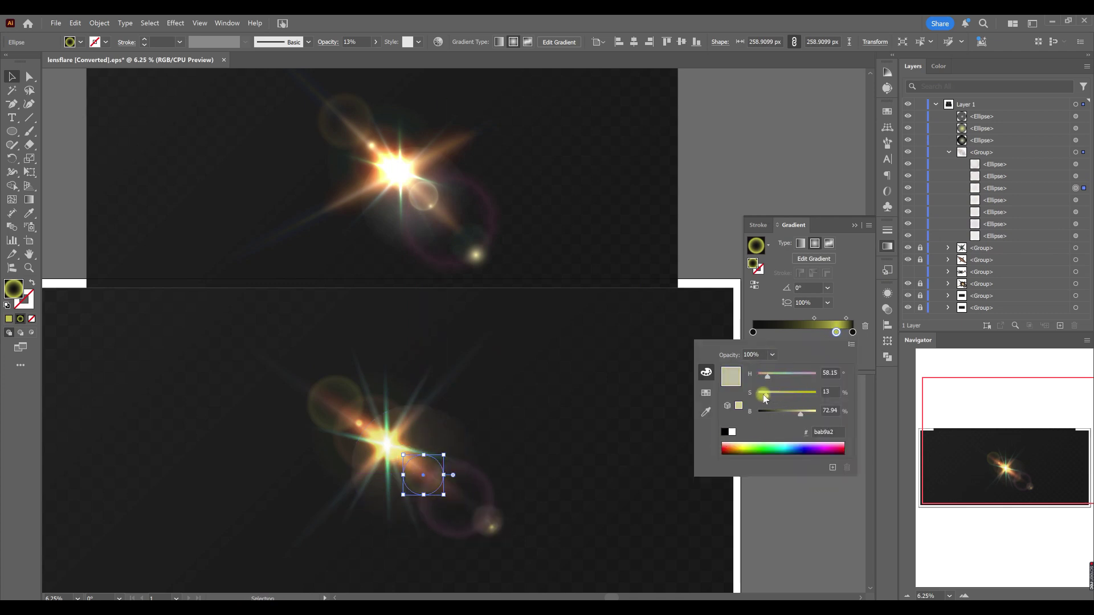
{"action": "mouse_move", "coordinate": [836, 332]}
{"action": "left_mouse_down"}
{"action": "mouse_move", "coordinate": [825, 332]}
{"action": "mouse_move", "coordinate": [836, 339]}
{"action": "left_mouse_up"}
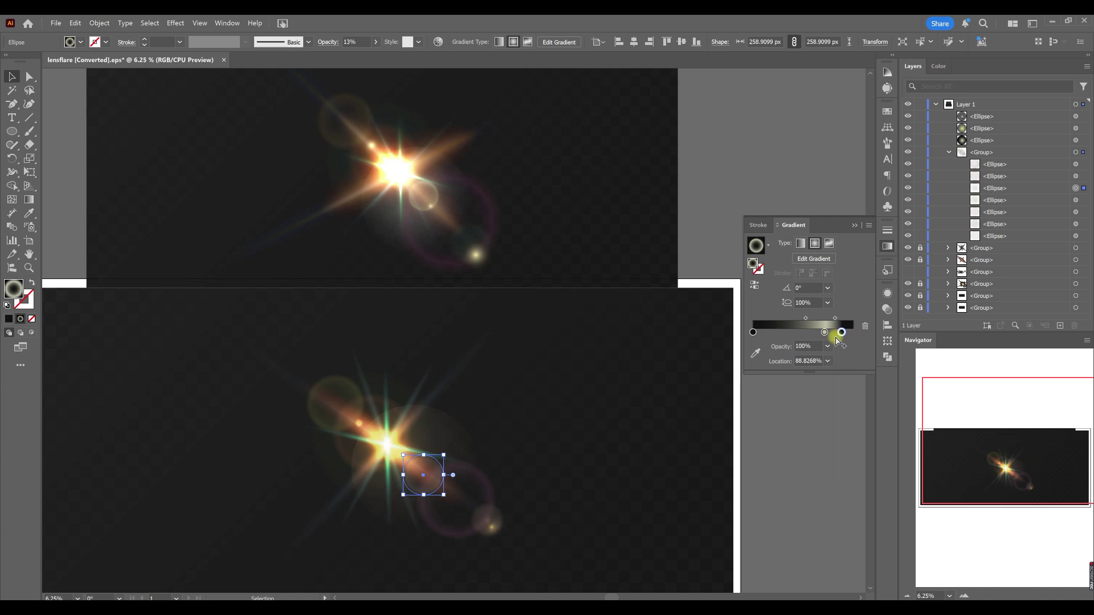
Step: Add a stop just inside the new ring's light stop, recolour that light stop to hue 60°, saturation 6.07%, brightness 96.86%, and lock the ring group
{"action": "left_click", "coordinate": [818, 333]}
{"action": "double_click", "coordinate": [825, 332]}
{"action": "left_click_drag", "start_coordinate": [798, 411], "coordinate": [814, 412]}
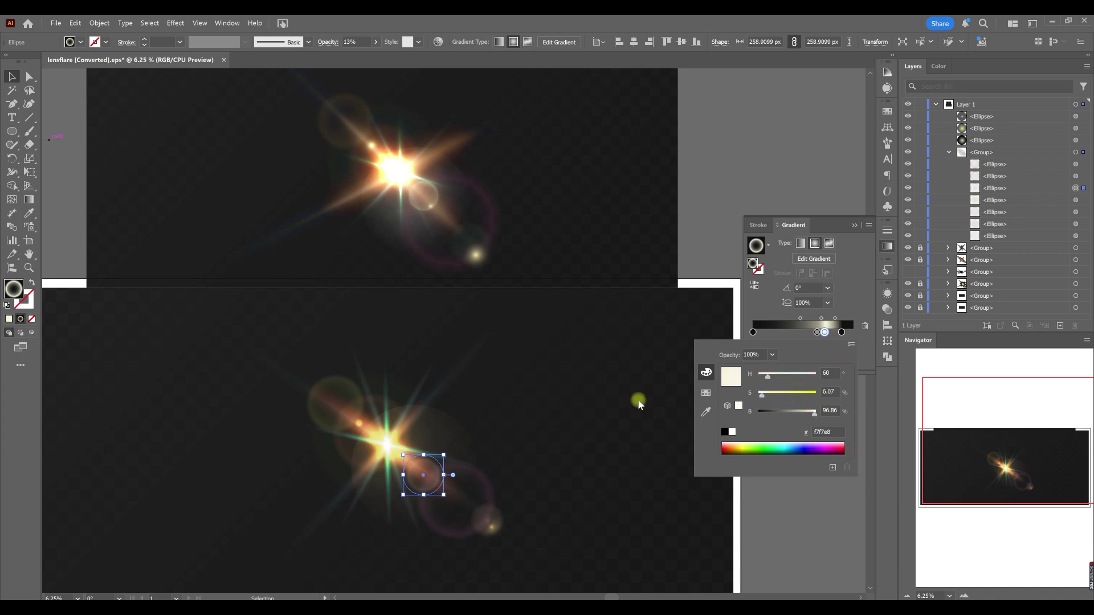
{"action": "left_click", "coordinate": [638, 400]}
{"action": "left_click", "coordinate": [919, 152]}
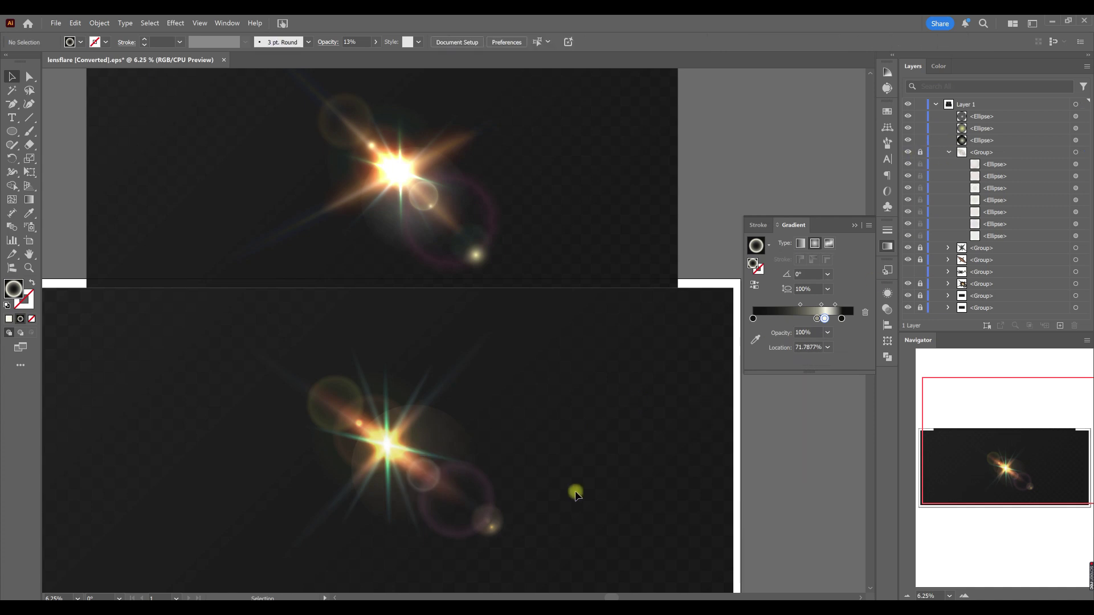
Step: Copy the lower-right glow onto the new ring's lower-right edge about 228 px across, and move the upper-left glow slightly outward along its ray
{"action": "left_click_drag", "start_coordinate": [497, 534], "coordinate": [451, 465]}
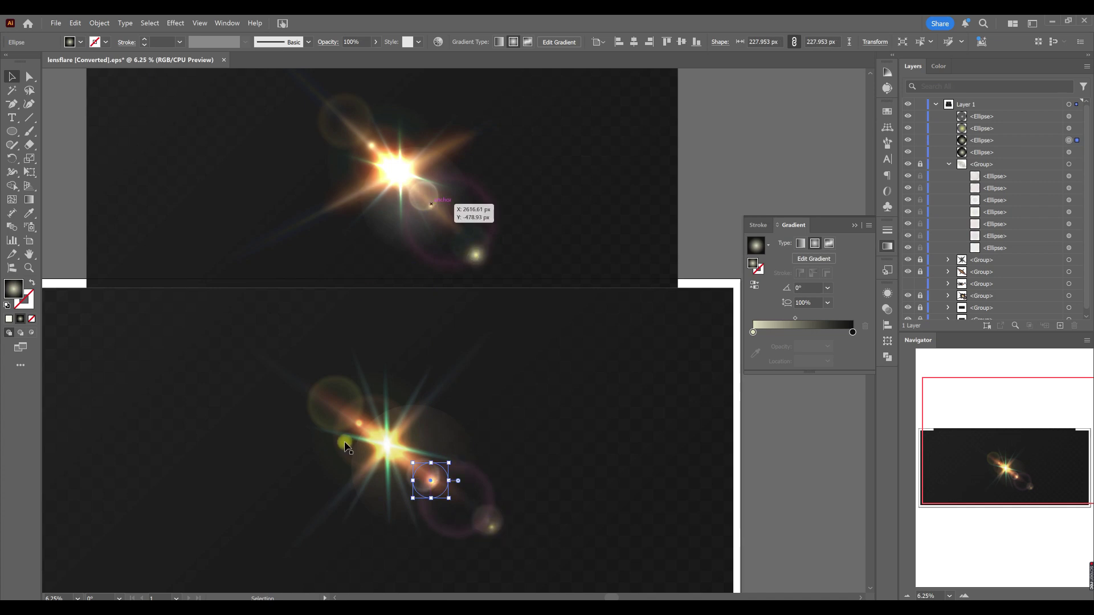
{"action": "left_click_drag", "start_coordinate": [359, 428], "coordinate": [349, 416]}
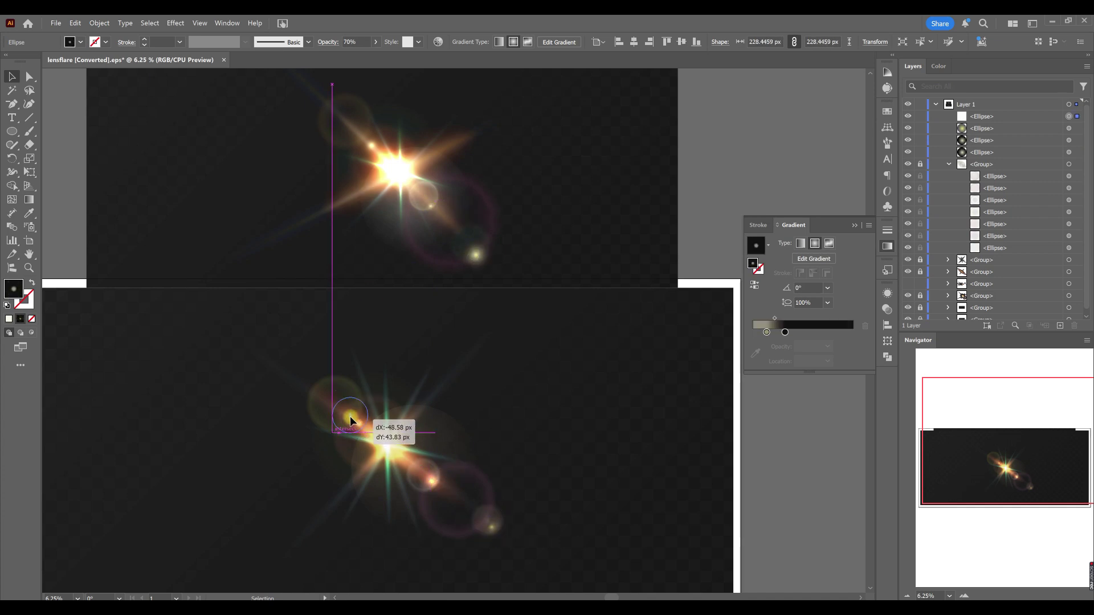
{"action": "left_click", "coordinate": [638, 452]}
Step: Copy the small upper-left glow over the flare's centre as a circle about 1401 px across with gradient stops at 3.63% and 69.55%
{"action": "left_click_drag", "start_coordinate": [354, 419], "coordinate": [416, 477]}
{"action": "left_click", "coordinate": [819, 334]}
{"action": "left_click_drag", "start_coordinate": [819, 339], "coordinate": [759, 335]}
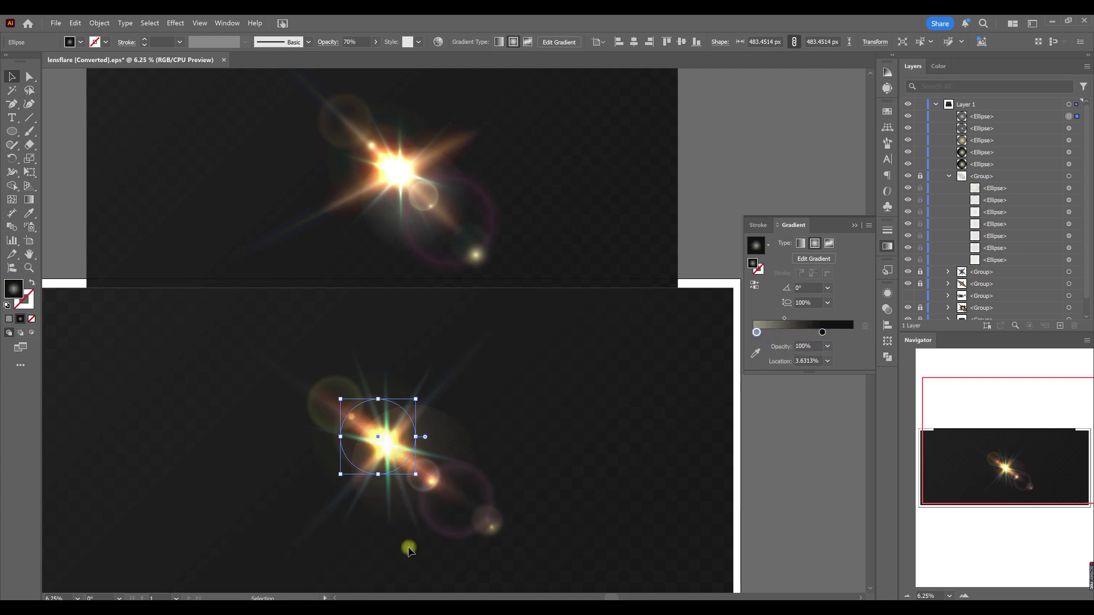
{"action": "left_click_drag", "start_coordinate": [416, 477], "coordinate": [487, 509]}
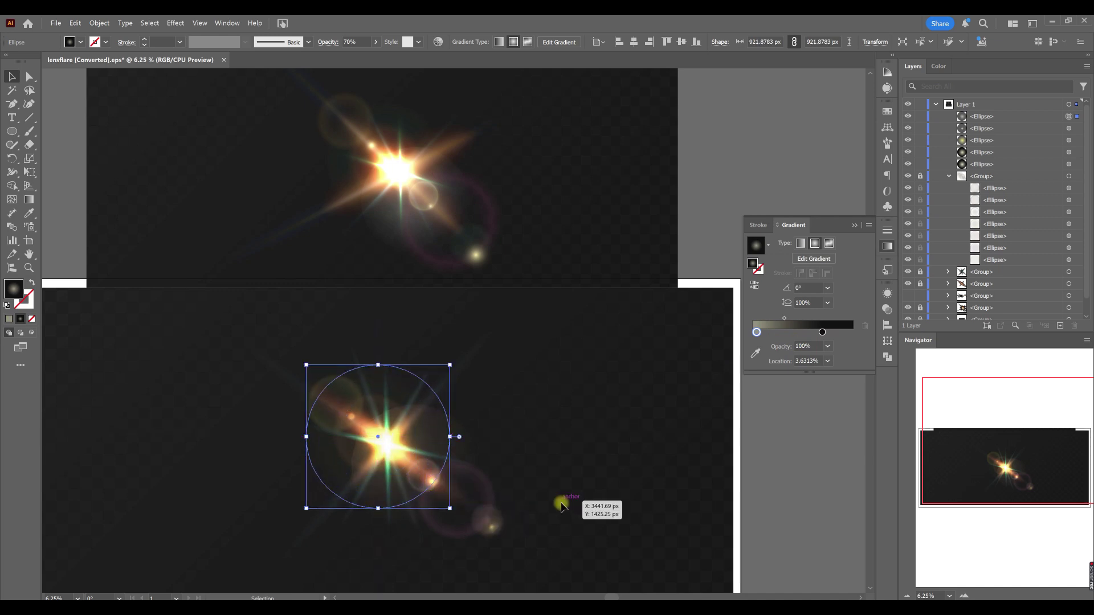
{"action": "left_click_drag", "start_coordinate": [451, 436], "coordinate": [496, 437]}
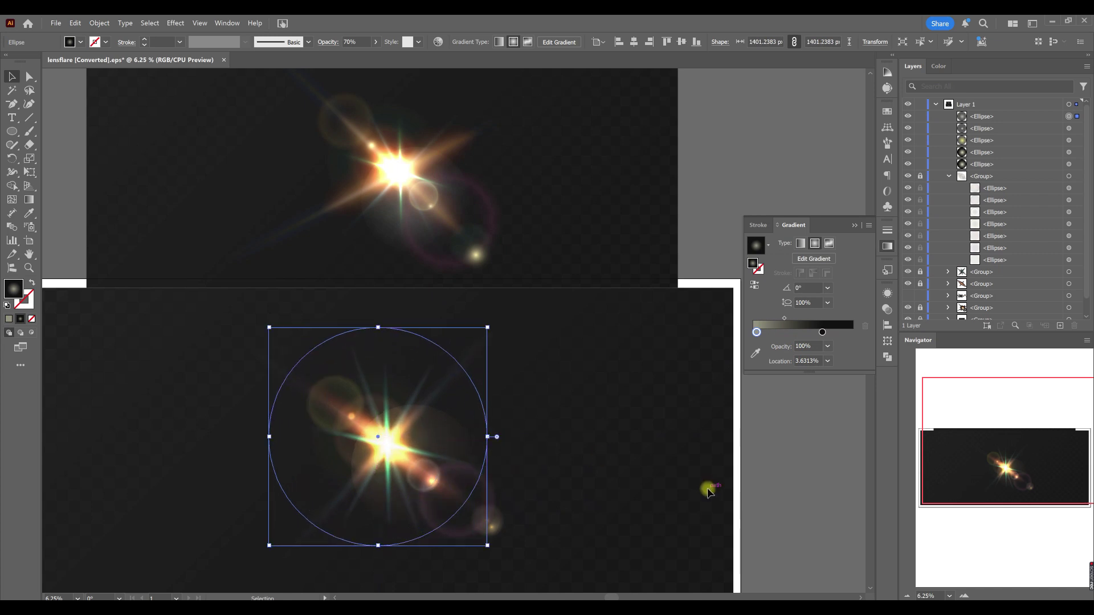
{"action": "left_click", "coordinate": [594, 489]}
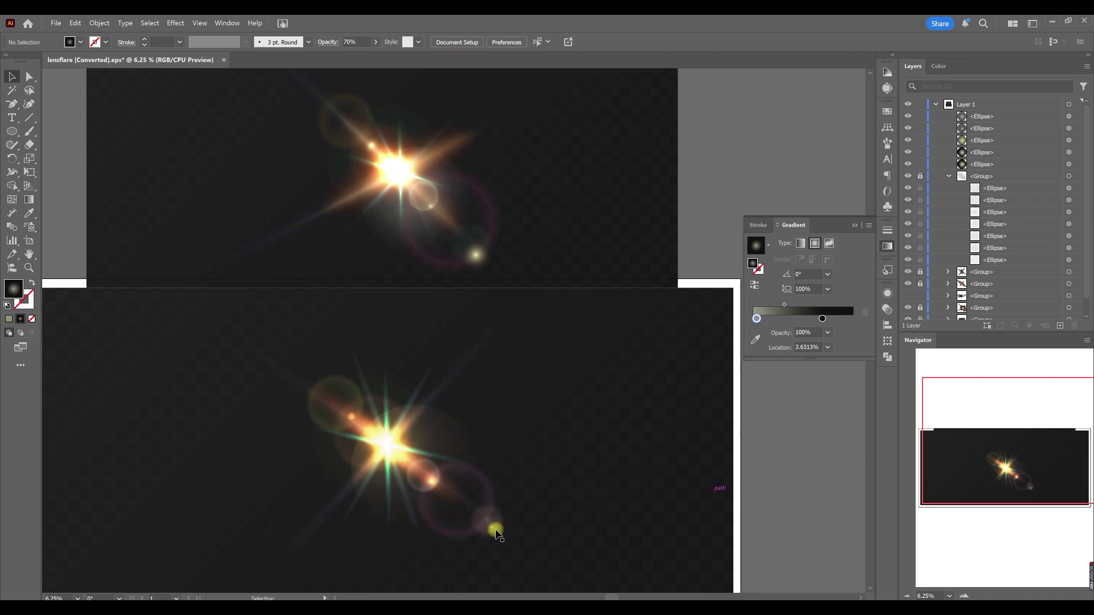
Step: Copy the lower-right glow to the flare's upper-left end, just beyond the olive ring
{"action": "left_click_drag", "start_coordinate": [458, 512], "coordinate": [299, 378]}
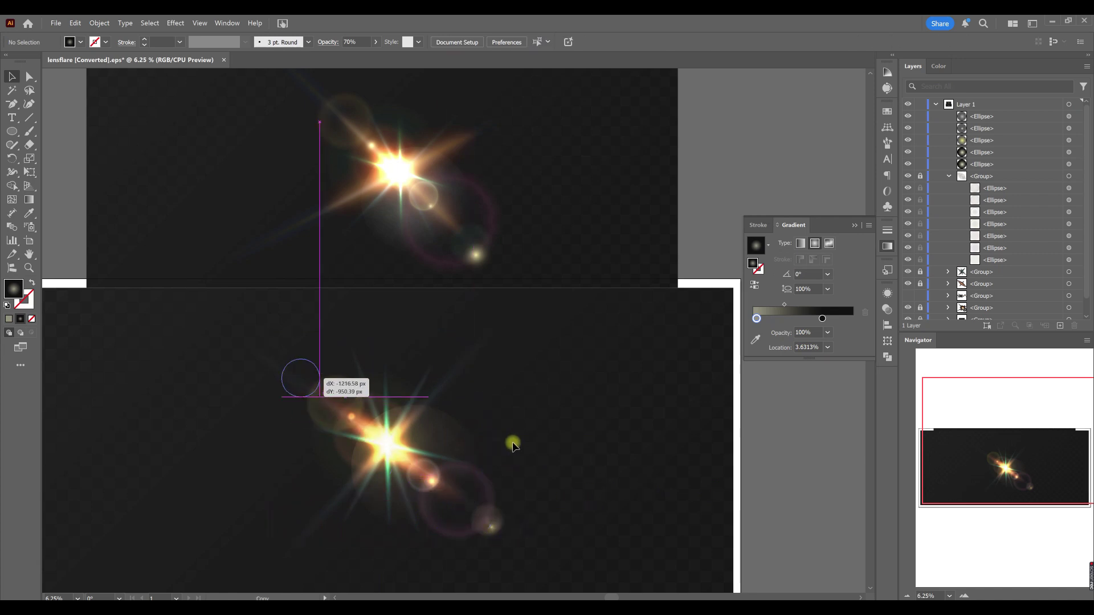
{"action": "left_click", "coordinate": [513, 446]}
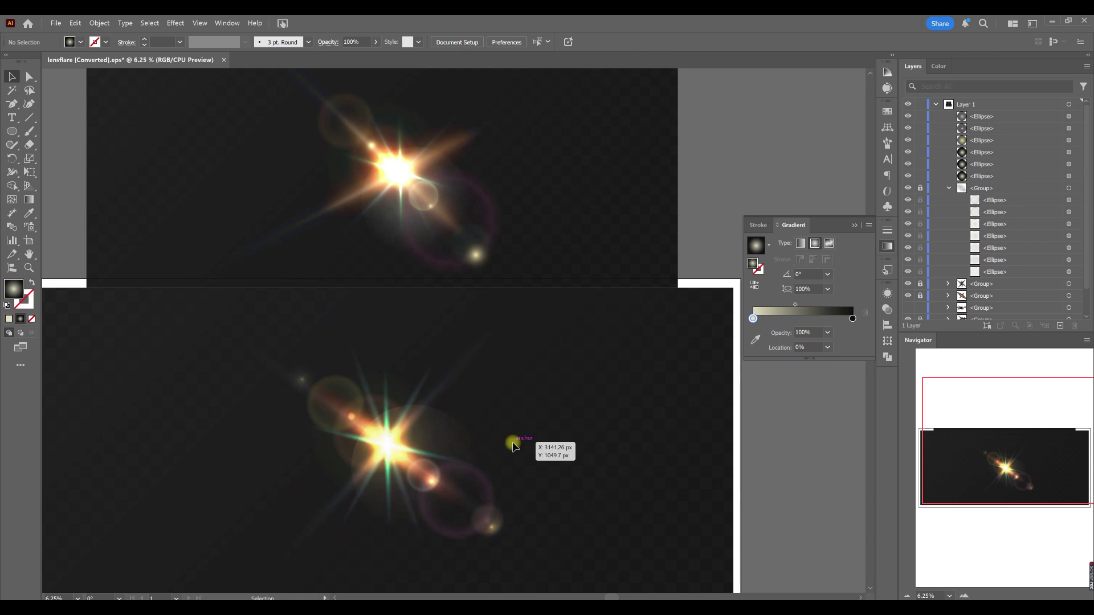
Step: Recolour the yellow centre circle's inner stop to hue 54.1°, saturation 26.87%, brightness 89.02%, shift it outward, and set the dark stop to 60.89%
{"action": "scroll", "coordinate": [533, 443], "scroll_direction": "down", "scroll_amount": 1}
{"action": "left_click", "coordinate": [383, 433]}
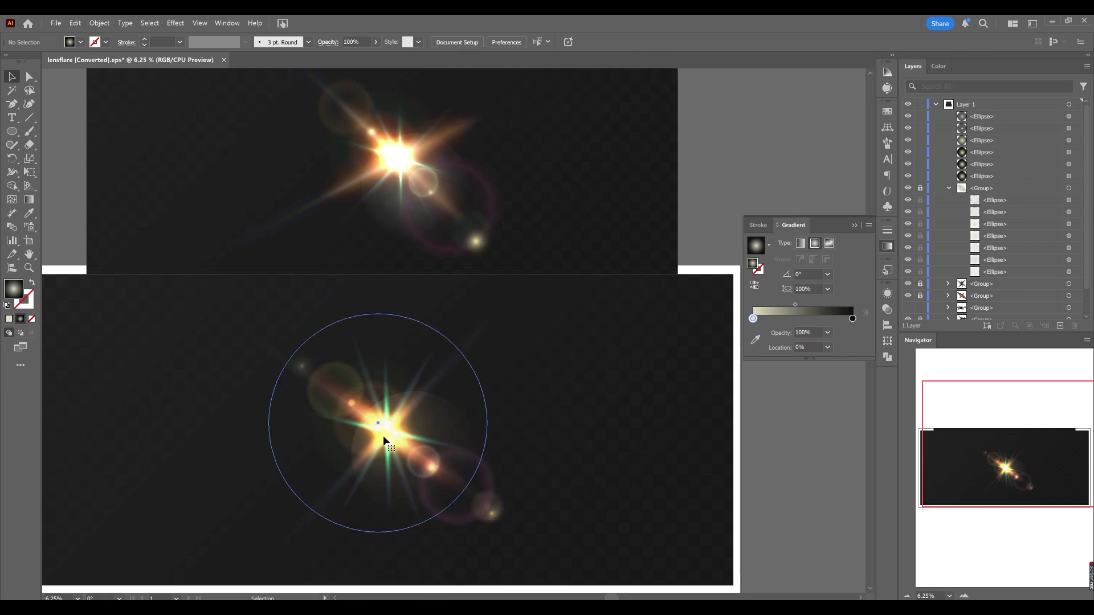
{"action": "left_click", "coordinate": [1079, 164]}
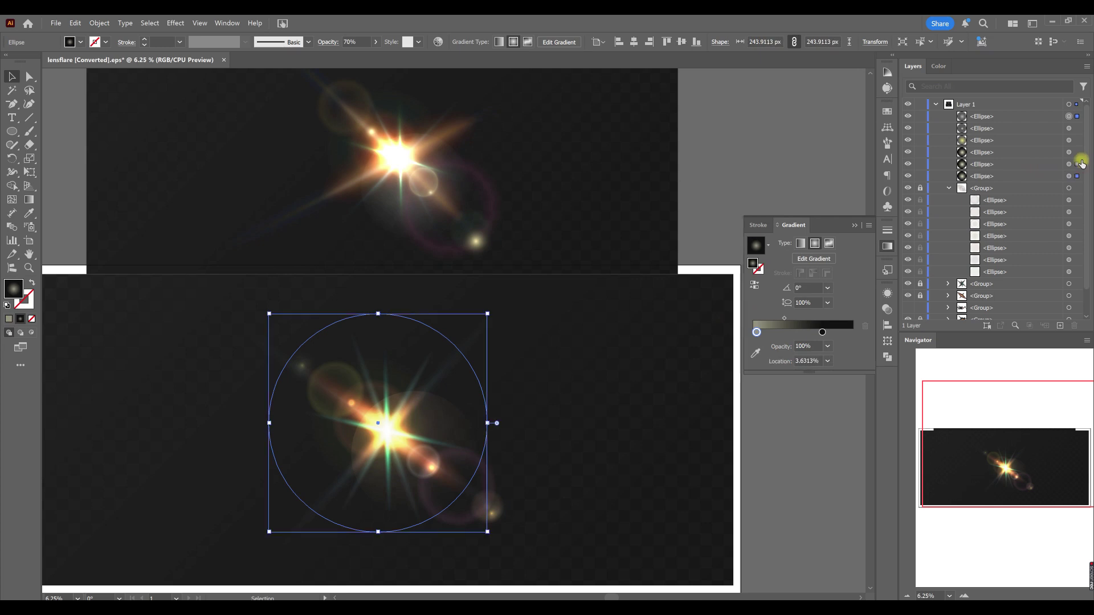
{"action": "left_click", "coordinate": [1081, 164]}
{"action": "left_click", "coordinate": [1079, 176]}
{"action": "left_click", "coordinate": [1080, 150]}
{"action": "left_click", "coordinate": [1079, 144]}
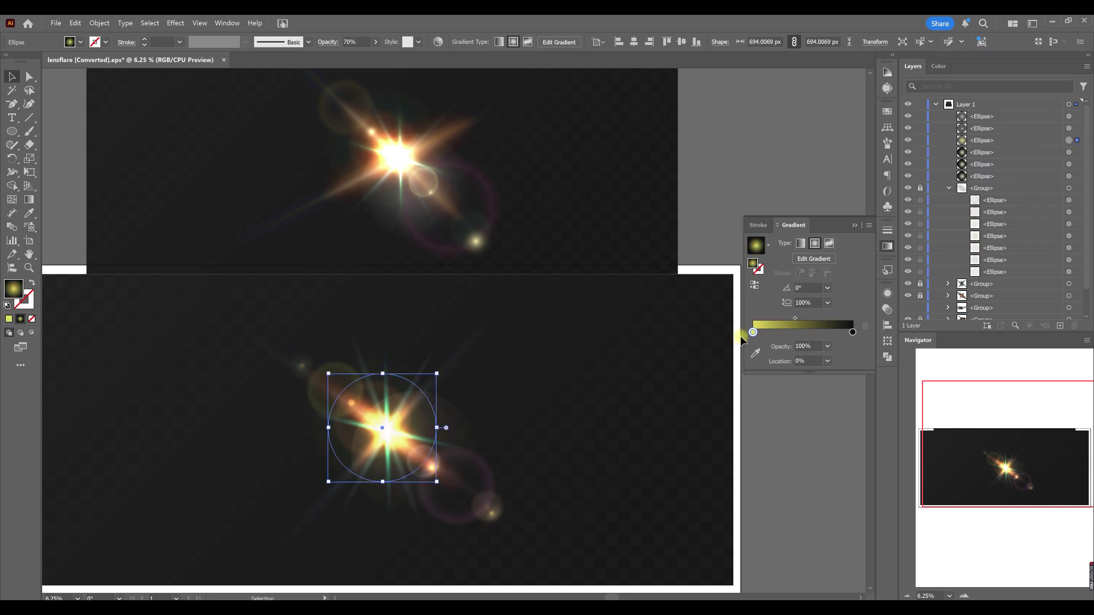
{"action": "left_click_drag", "start_coordinate": [752, 333], "coordinate": [786, 333]}
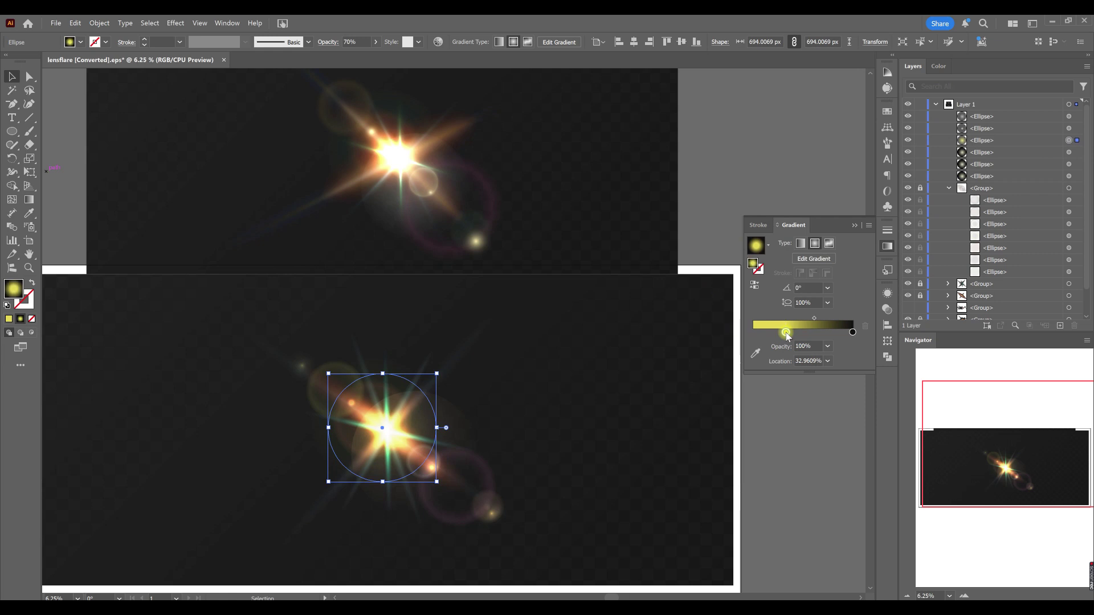
{"action": "double_click", "coordinate": [786, 333]}
{"action": "left_click", "coordinate": [776, 395]}
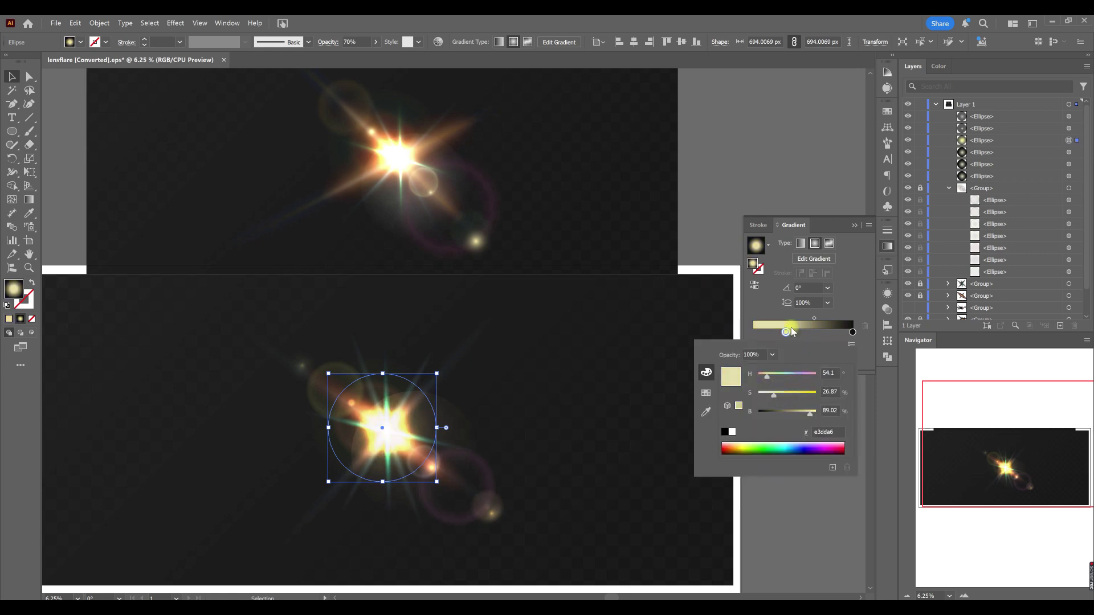
{"action": "left_click_drag", "start_coordinate": [792, 331], "coordinate": [784, 331]}
{"action": "left_click_drag", "start_coordinate": [856, 335], "coordinate": [817, 341]}
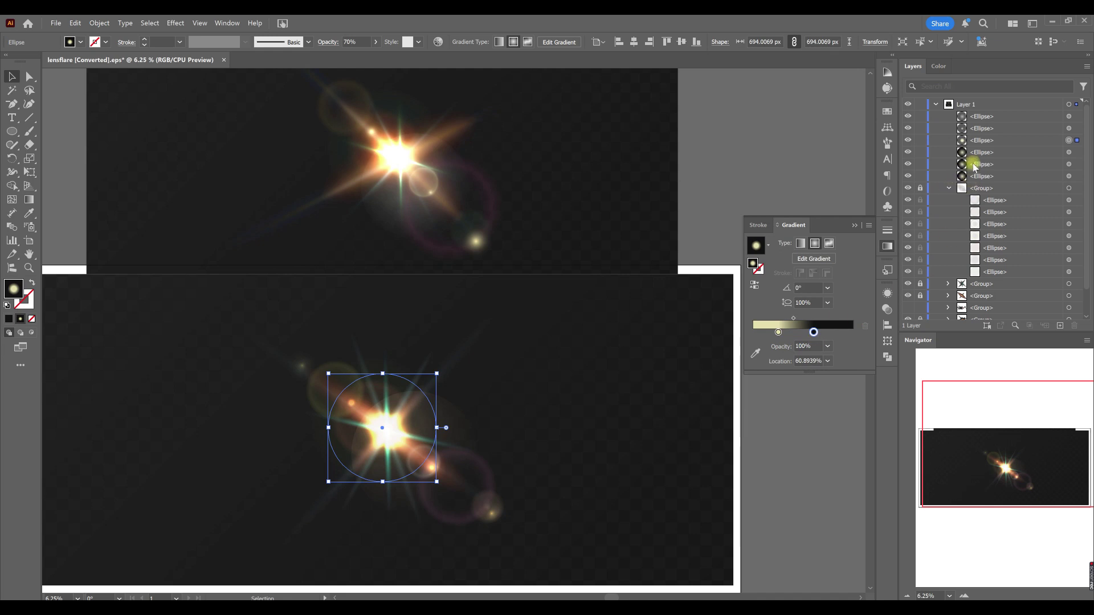
Step: Enlarge the large beige glow circle around the star to at least about 1503 px across
{"action": "left_click", "coordinate": [1070, 116]}
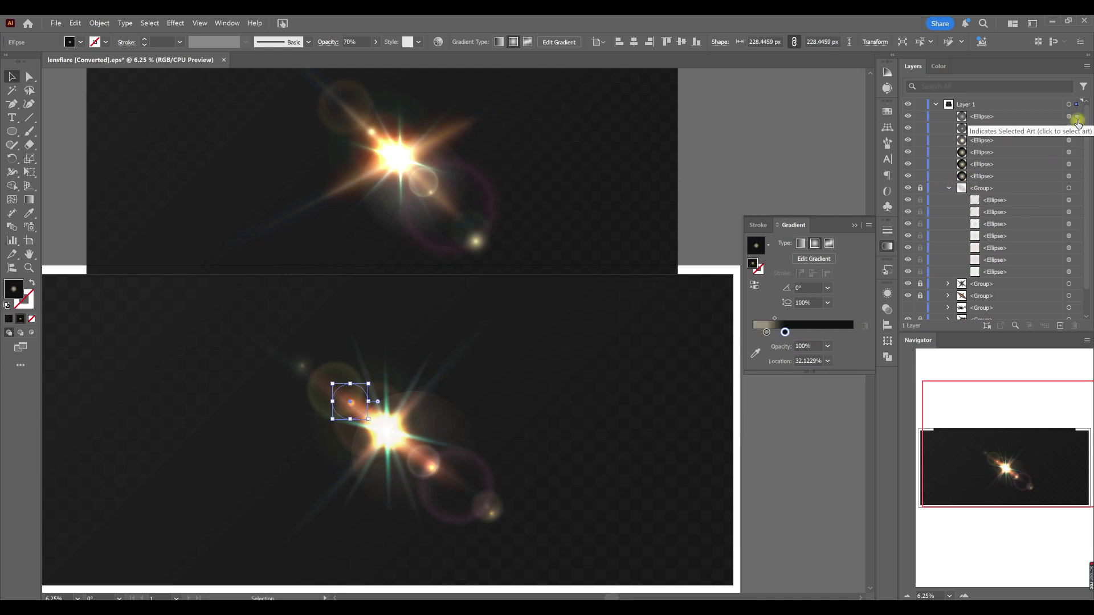
{"action": "left_click_drag", "start_coordinate": [487, 532], "coordinate": [512, 506]}
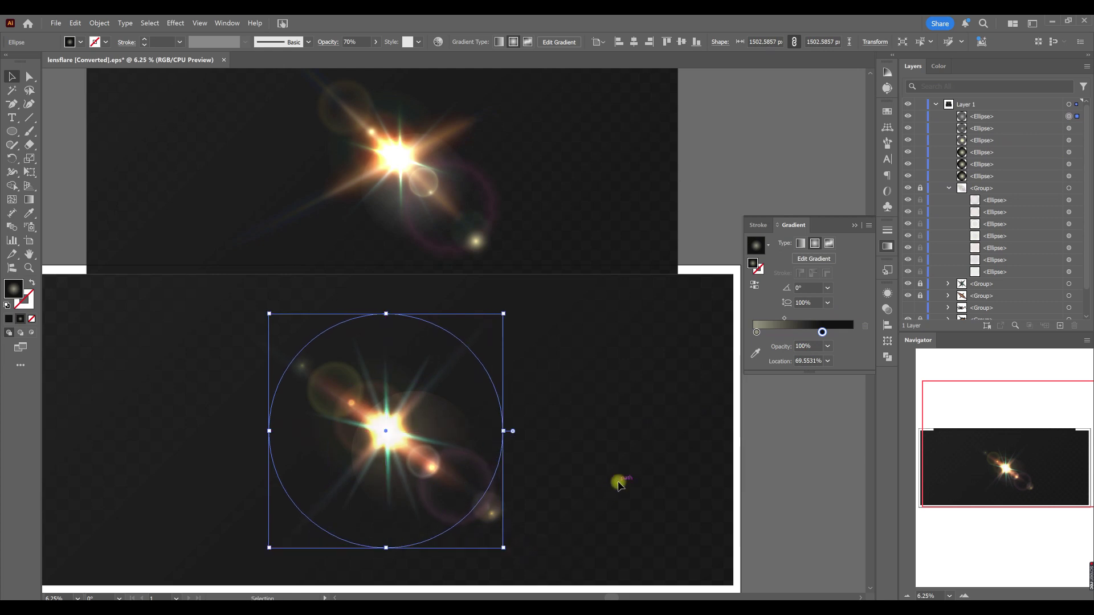
{"action": "left_click_drag", "start_coordinate": [503, 431], "coordinate": [549, 439]}
{"action": "left_click", "coordinate": [584, 395]}
Step: Group all the unlocked glow circles of the flare and collapse the ring group
{"action": "left_click_drag", "start_coordinate": [244, 337], "coordinate": [558, 544]}
{"action": "key", "text": "ctrl+g"}
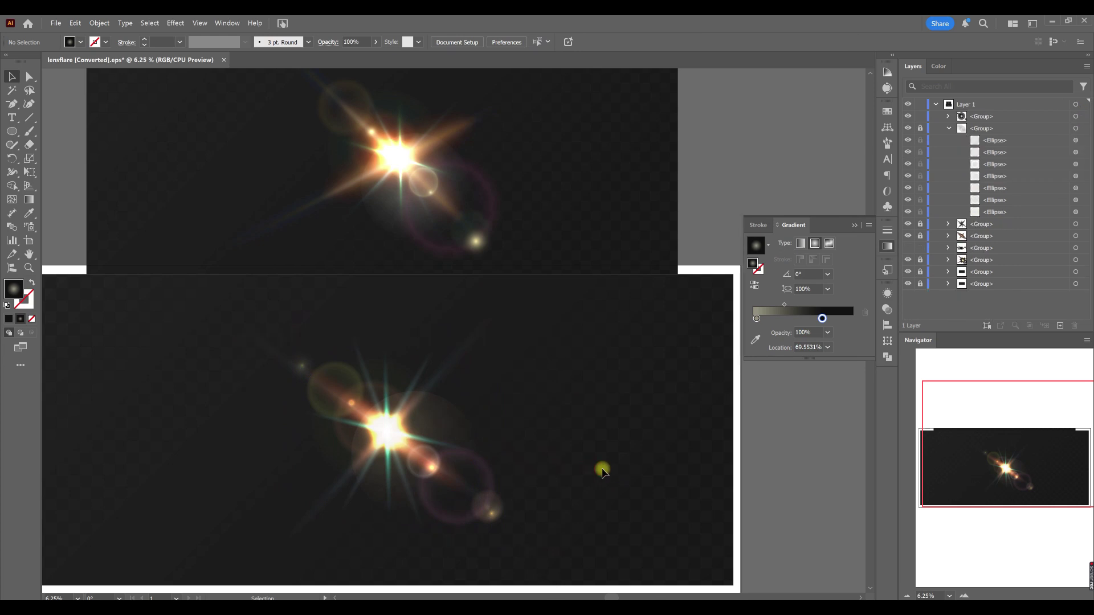
{"action": "left_click", "coordinate": [949, 129]}
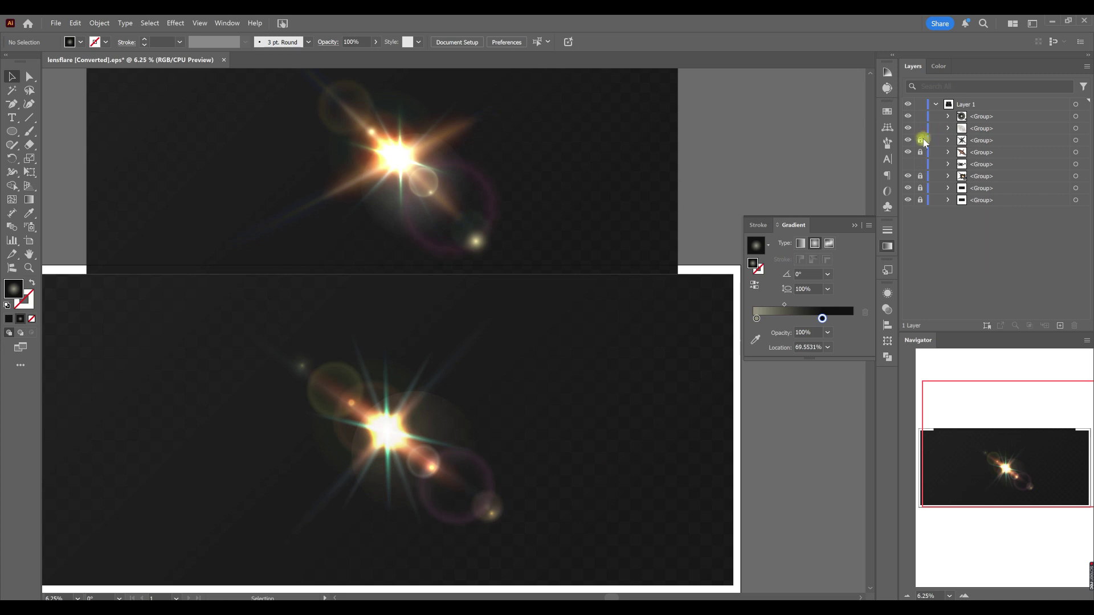
Step: Recolour the entire teal starburst group to a less saturated, slightly bluer tone
{"action": "left_click", "coordinate": [1076, 140]}
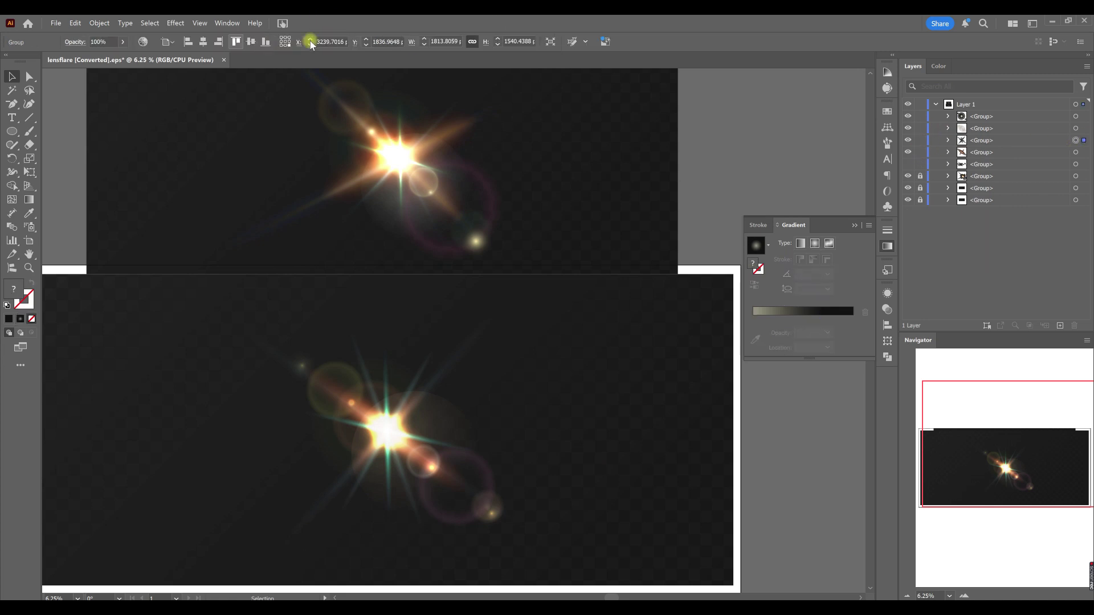
{"action": "left_click", "coordinate": [142, 42]}
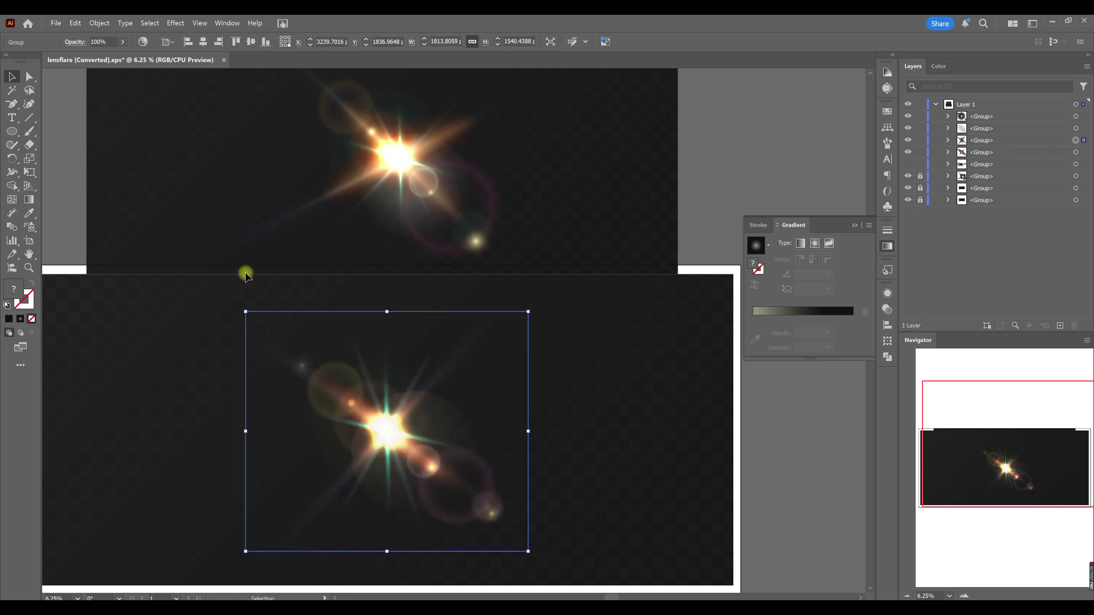
{"action": "left_click_drag", "start_coordinate": [336, 278], "coordinate": [352, 278]}
{"action": "left_click", "coordinate": [600, 351]}
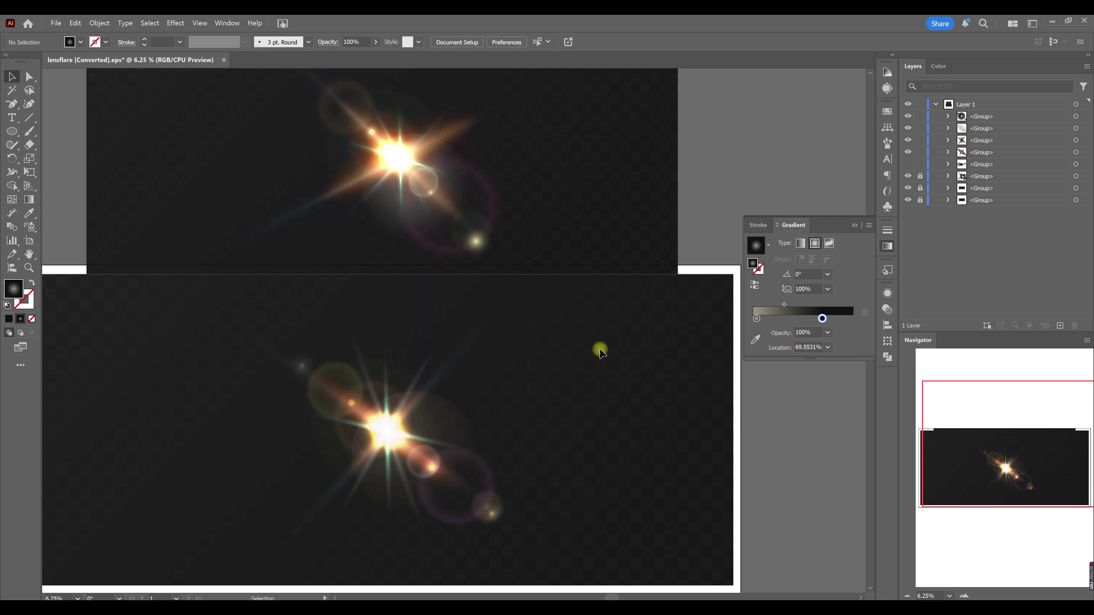
Step: Shrink the starburst's near-vertical and near-horizontal ray pair around its centre to about 992 × 1017 px
{"action": "left_click", "coordinate": [948, 140]}
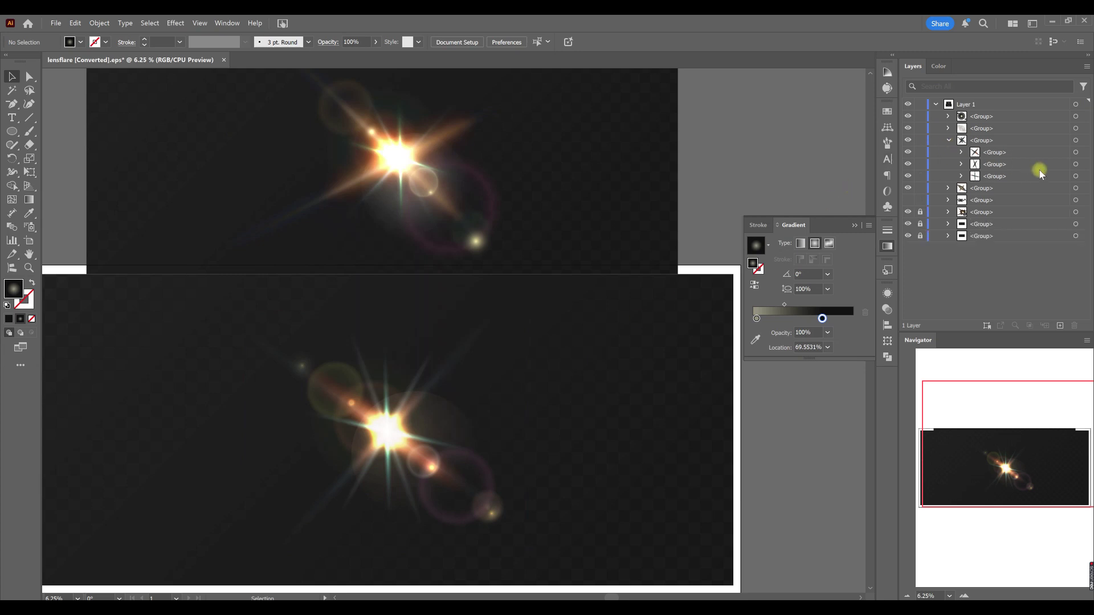
{"action": "left_click", "coordinate": [1084, 177]}
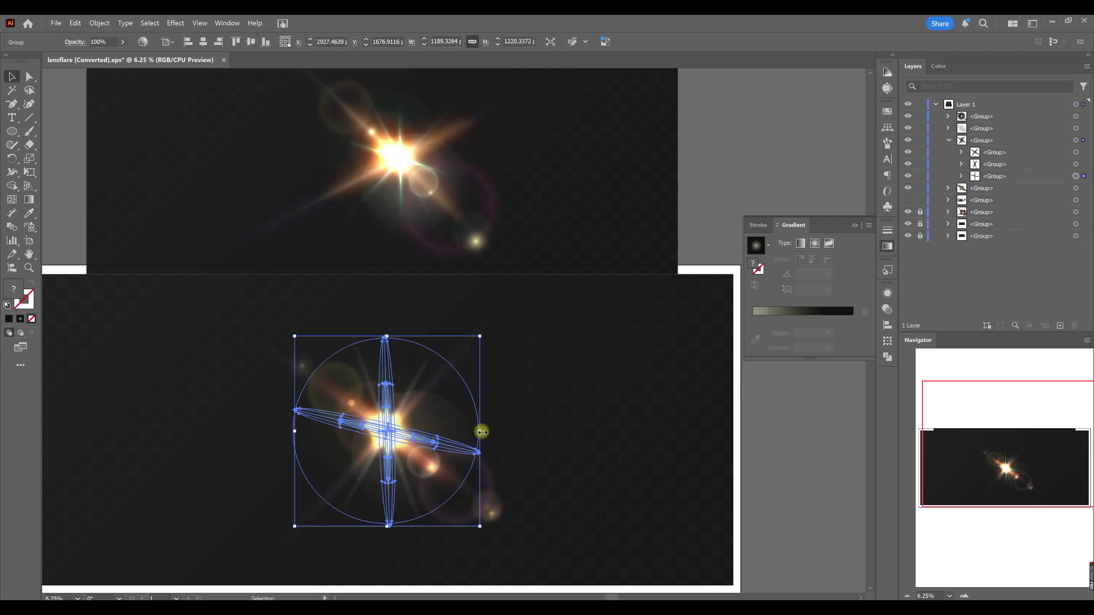
{"action": "left_click", "coordinate": [527, 439]}
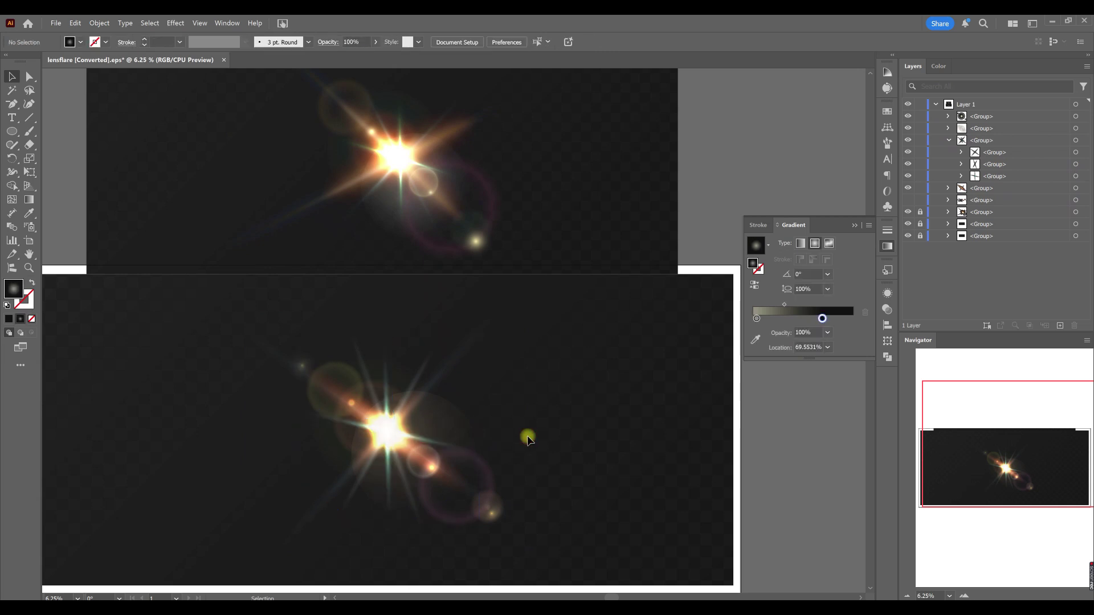
{"action": "left_click", "coordinate": [1082, 176]}
{"action": "left_click_drag", "start_coordinate": [386, 526], "coordinate": [392, 510]}
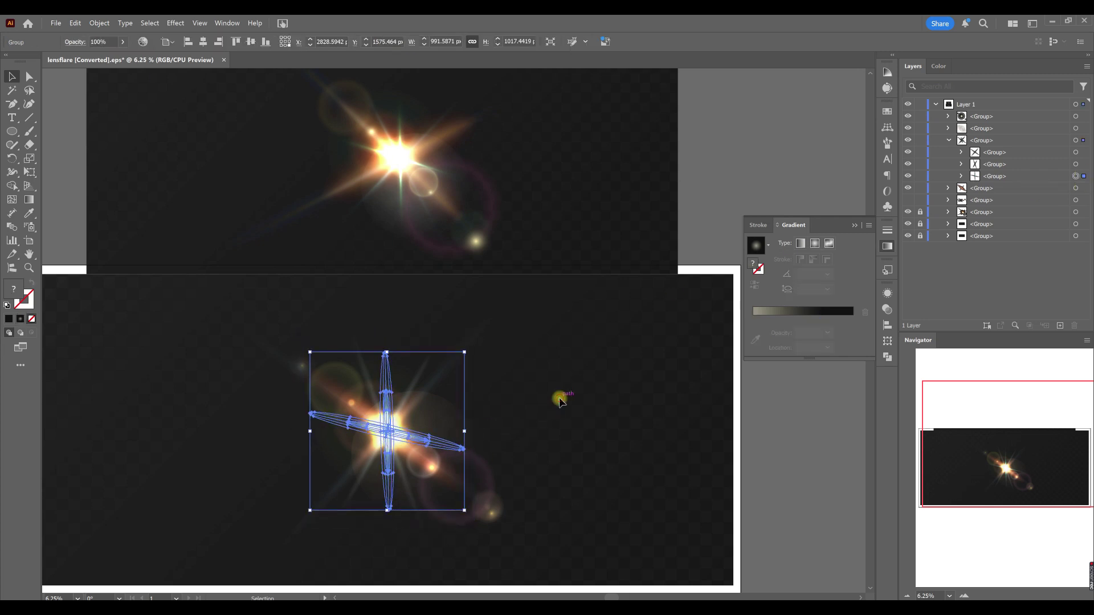
Step: Enlarge the starburst's steep, narrow X-shaped ray pair to about 866 × 1902 px and set its opacity to 55%
{"action": "left_click", "coordinate": [1083, 164]}
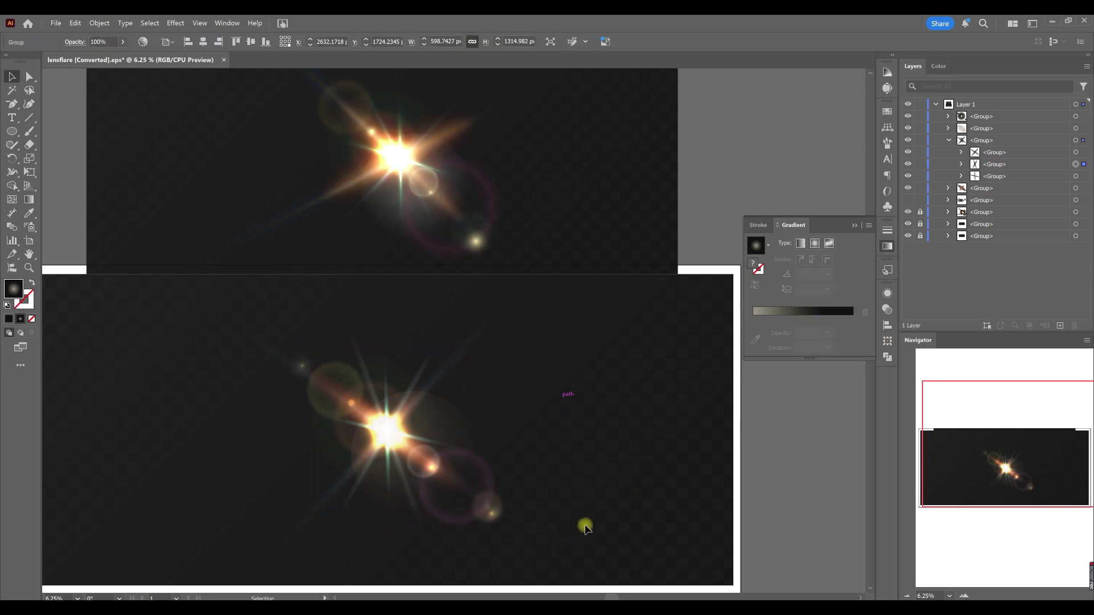
{"action": "left_click_drag", "start_coordinate": [433, 431], "coordinate": [455, 431]}
{"action": "left_click_drag", "start_coordinate": [120, 56], "coordinate": [109, 56]}
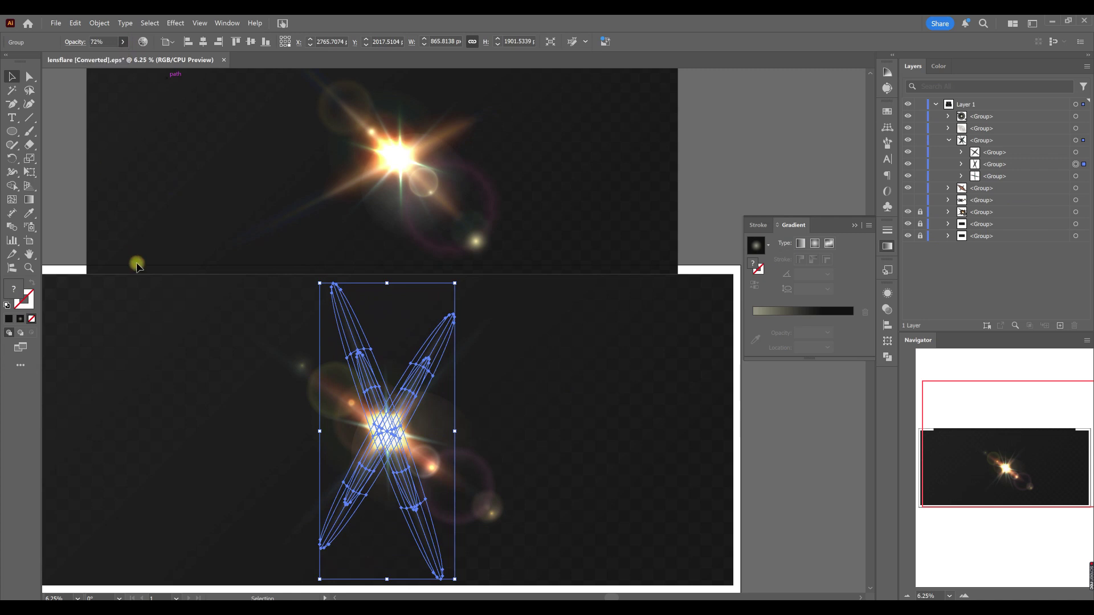
{"action": "left_click", "coordinate": [123, 42]}
{"action": "left_click_drag", "start_coordinate": [109, 56], "coordinate": [103, 56]}
{"action": "left_click", "coordinate": [187, 336]}
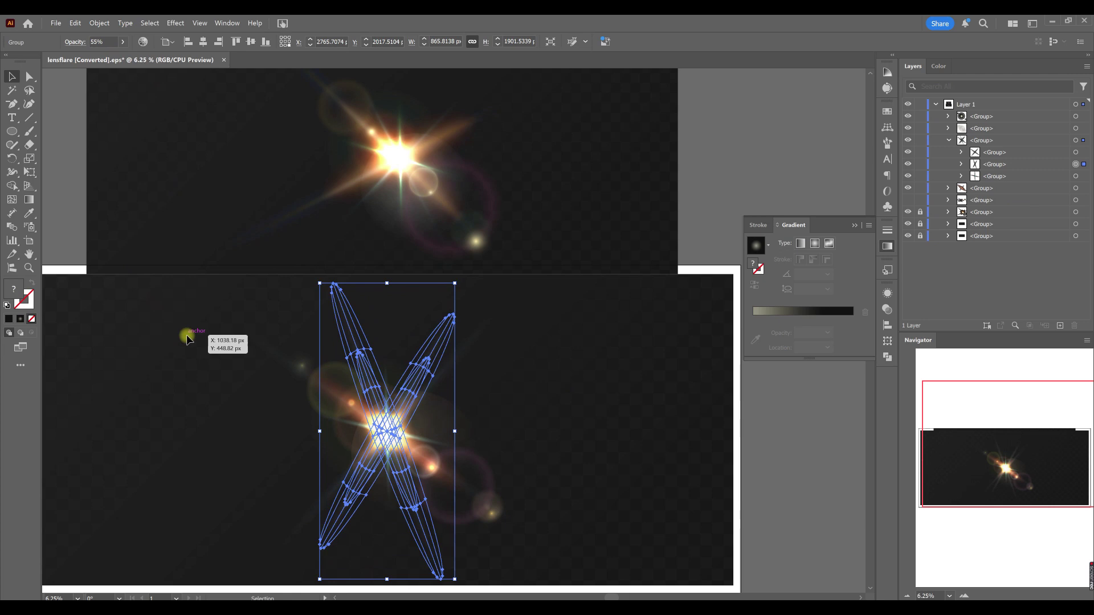
{"action": "left_click", "coordinate": [187, 363]}
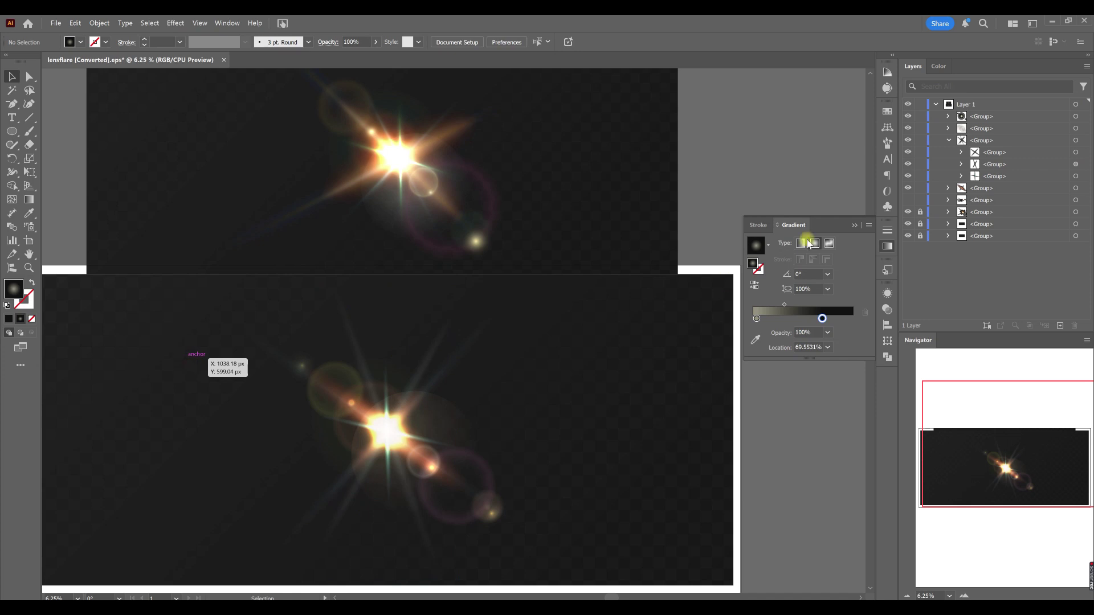
Step: Enlarge the starburst's wide diagonal ray pair around the centre to about 2310 × 1962 px
{"action": "left_click", "coordinate": [519, 492]}
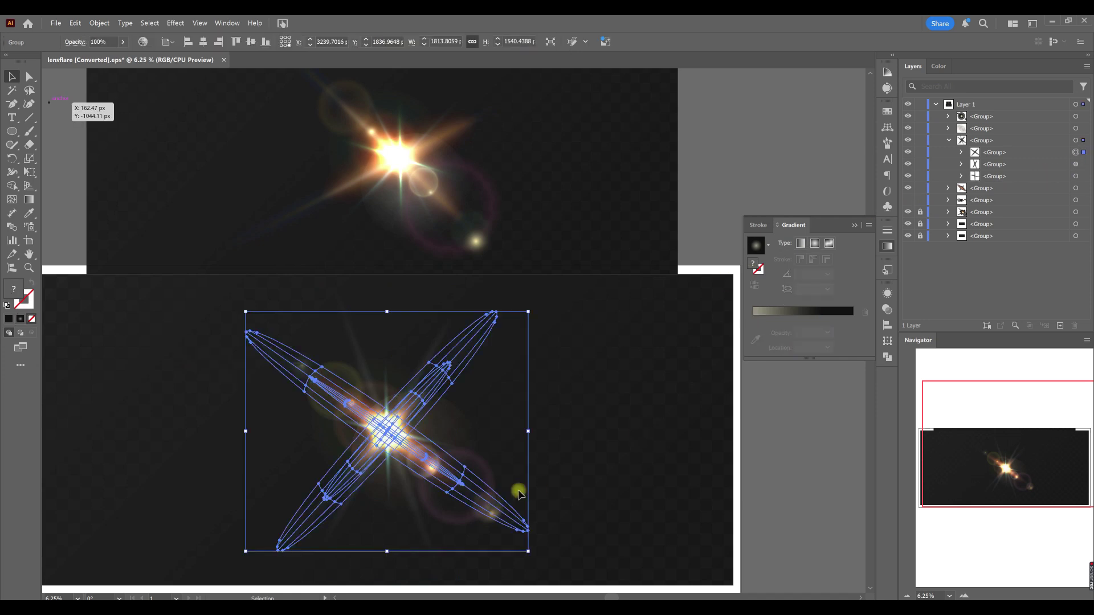
{"action": "left_click_drag", "start_coordinate": [528, 431], "coordinate": [620, 444]}
{"action": "left_click_drag", "start_coordinate": [555, 431], "coordinate": [568, 433]}
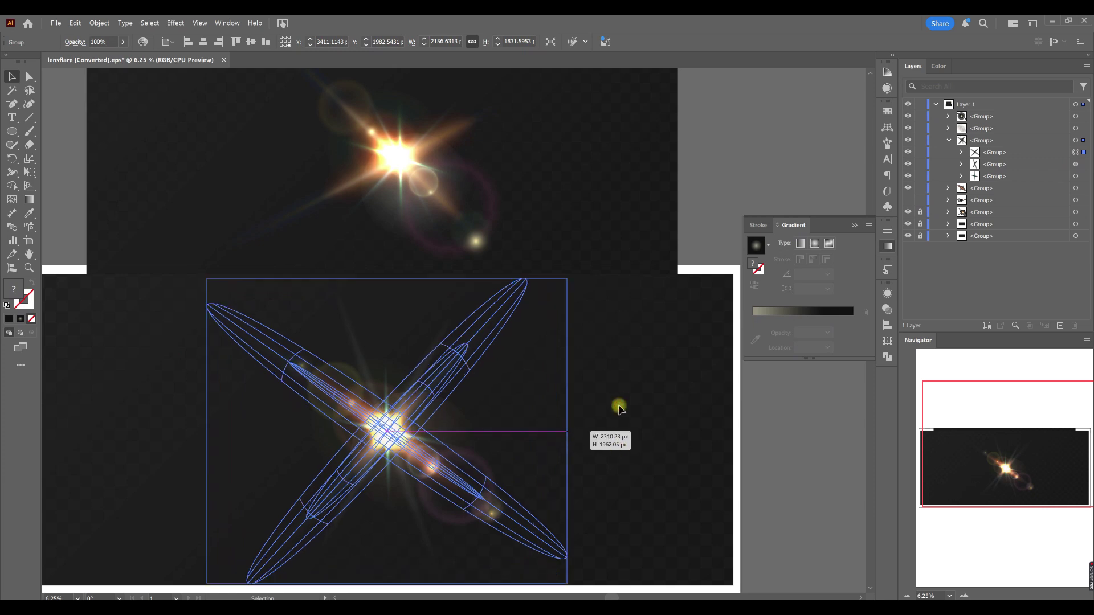
{"action": "left_click", "coordinate": [620, 401]}
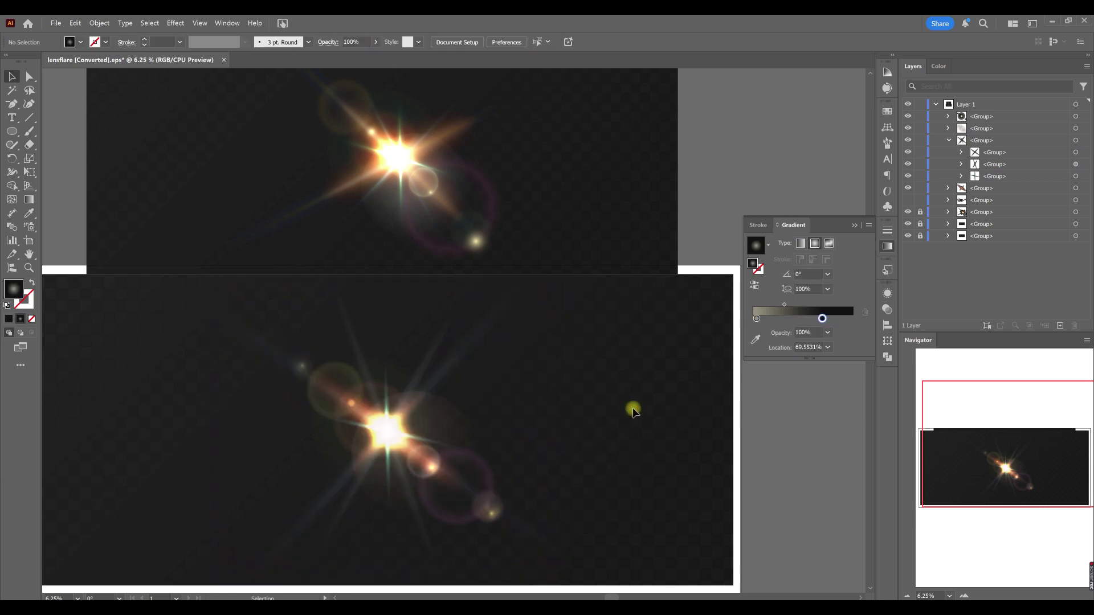
Step: In the orange glow group, enlarge the mesh streak running from lower left to upper right to about 1040 × 1191 px
{"action": "left_click", "coordinate": [949, 140]}
{"action": "left_click", "coordinate": [948, 153]}
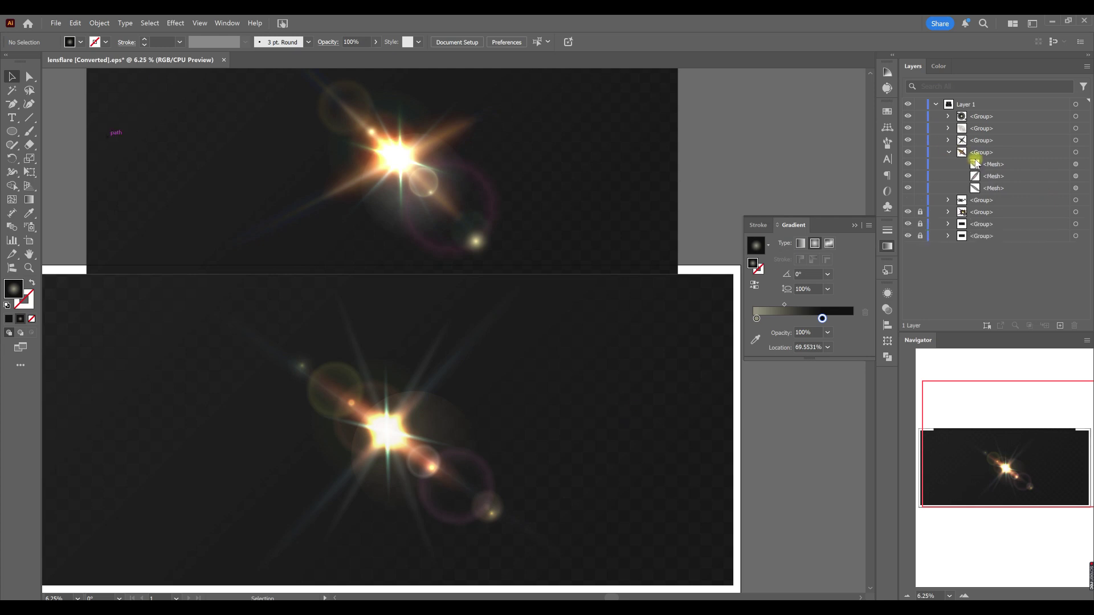
{"action": "left_click", "coordinate": [1086, 165]}
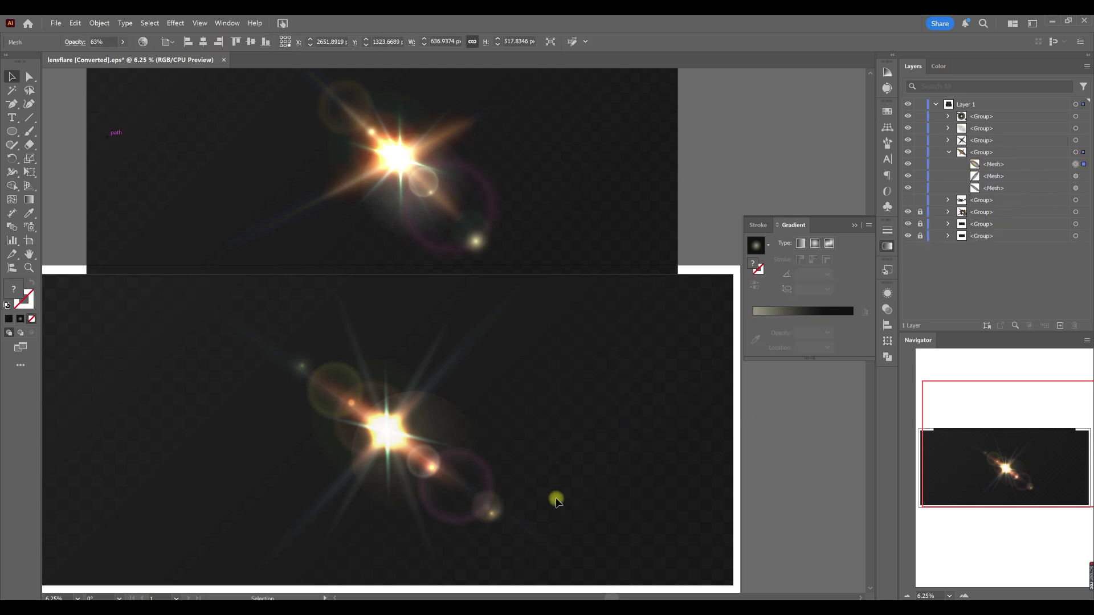
{"action": "left_click", "coordinate": [1085, 176]}
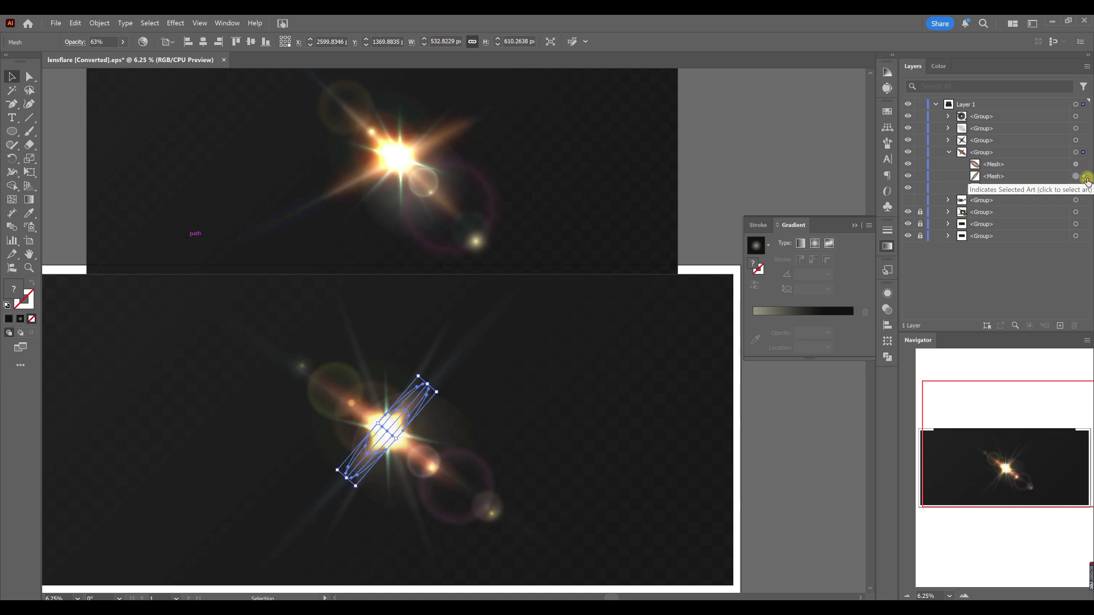
{"action": "left_click_drag", "start_coordinate": [435, 381], "coordinate": [491, 360]}
Step: Enlarge the orange mesh streak running from upper left to lower right to about 1200 × 909 px and collapse its group
{"action": "left_click", "coordinate": [1084, 188]}
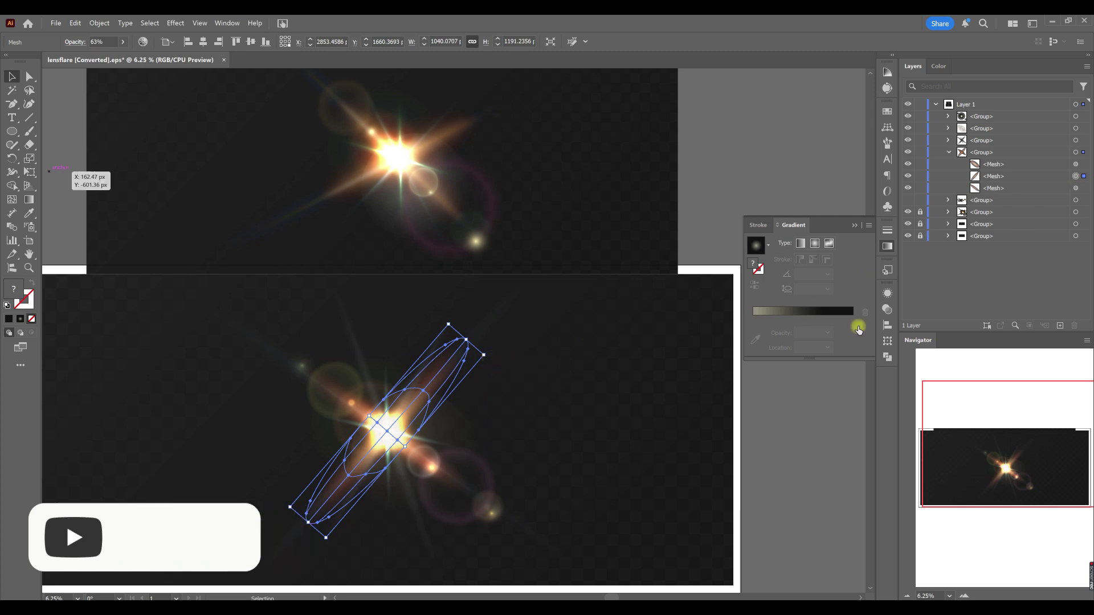
{"action": "left_click_drag", "start_coordinate": [472, 494], "coordinate": [578, 451]}
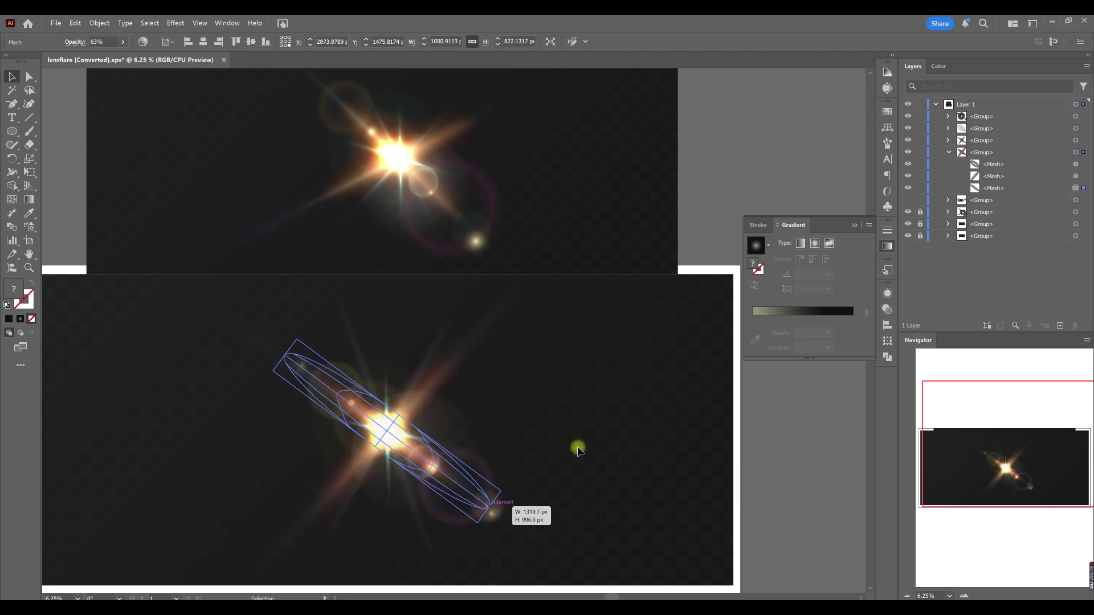
{"action": "left_click", "coordinate": [596, 428]}
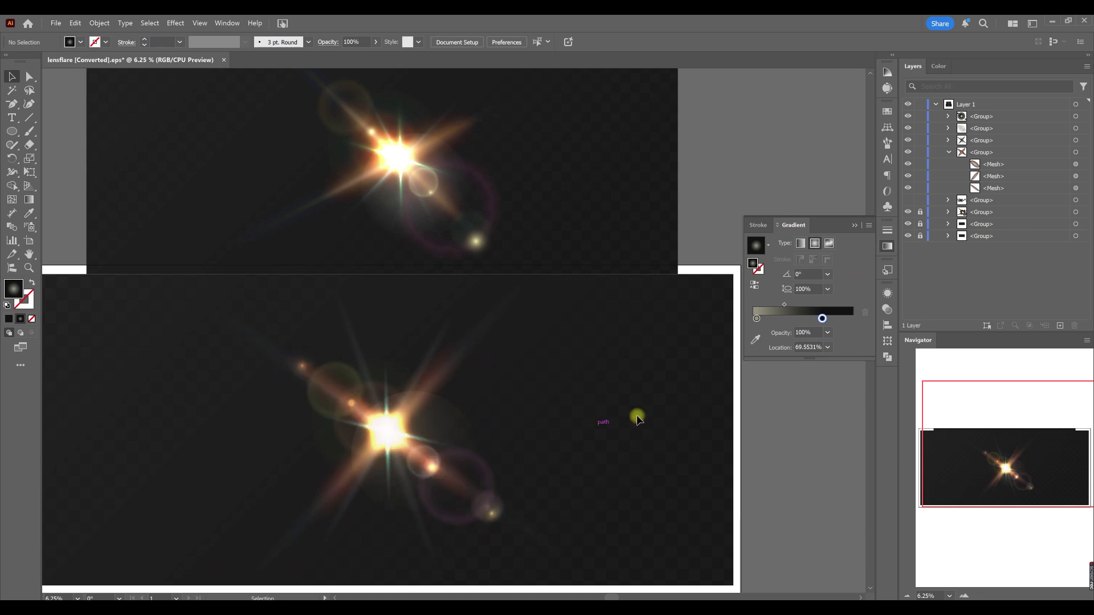
{"action": "left_click", "coordinate": [1078, 188]}
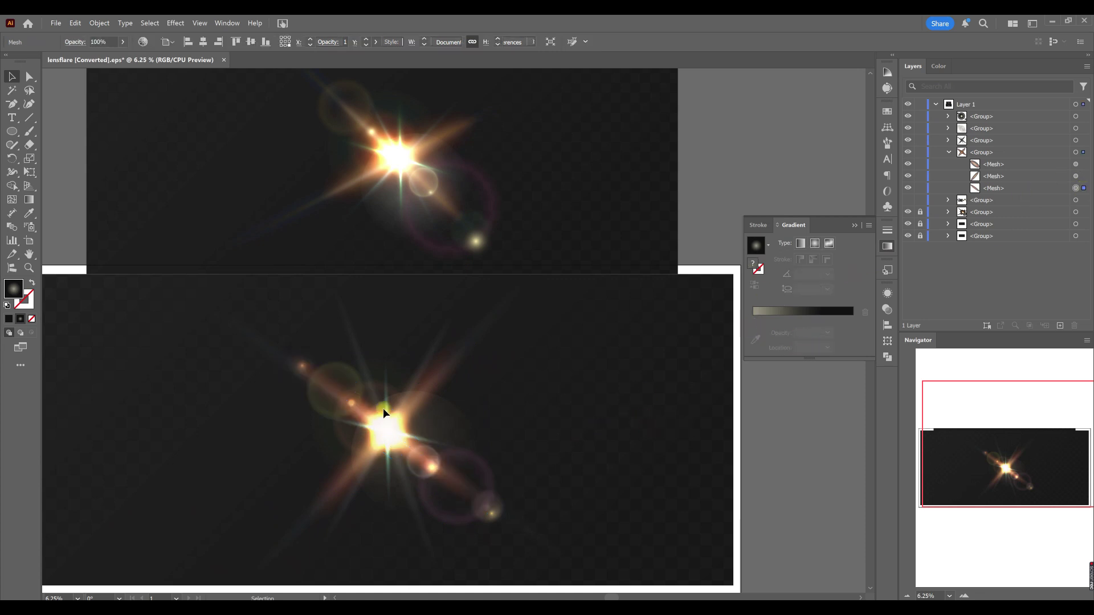
{"action": "left_click", "coordinate": [296, 374]}
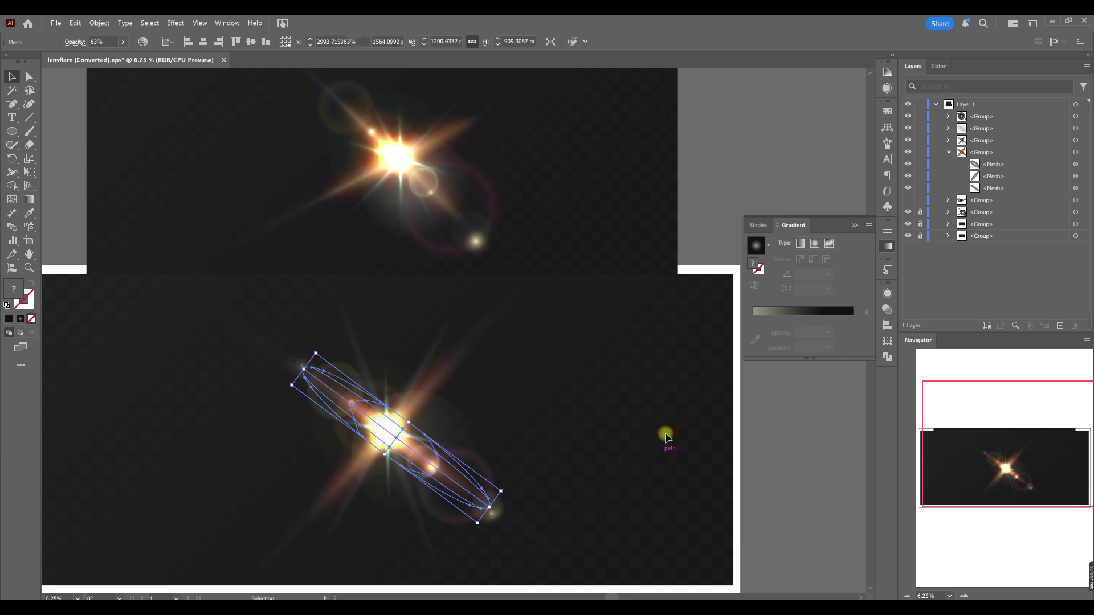
{"action": "left_click", "coordinate": [666, 436]}
{"action": "left_click", "coordinate": [949, 152]}
Step: In the glow circle group, enlarge the purple ring at the flare's lower right to about 570 px across
{"action": "left_click", "coordinate": [948, 129]}
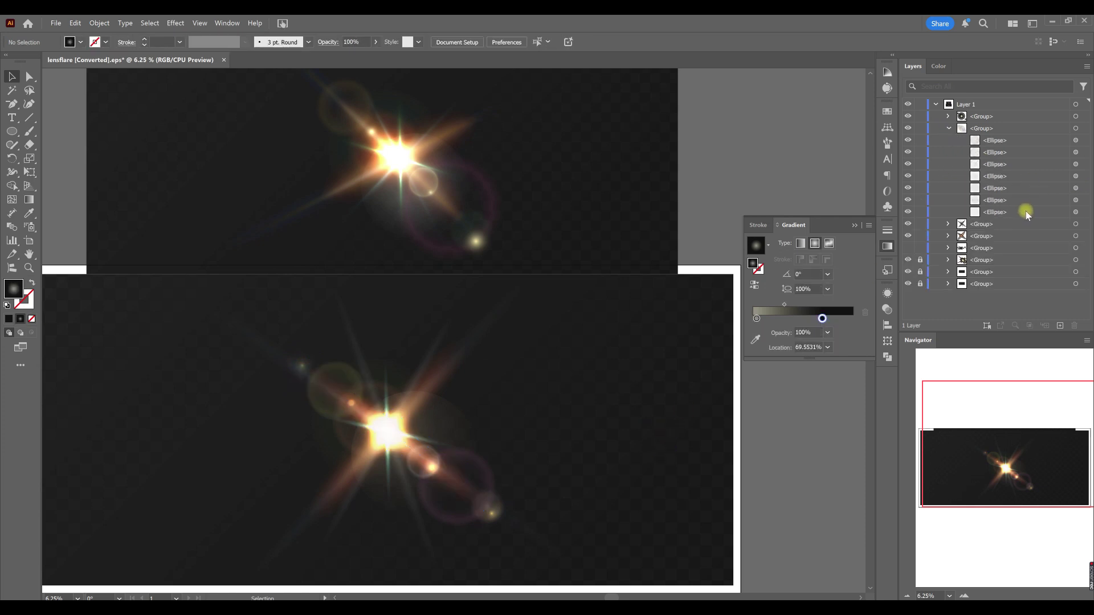
{"action": "left_click", "coordinate": [1086, 188]}
{"action": "left_click", "coordinate": [1084, 200]}
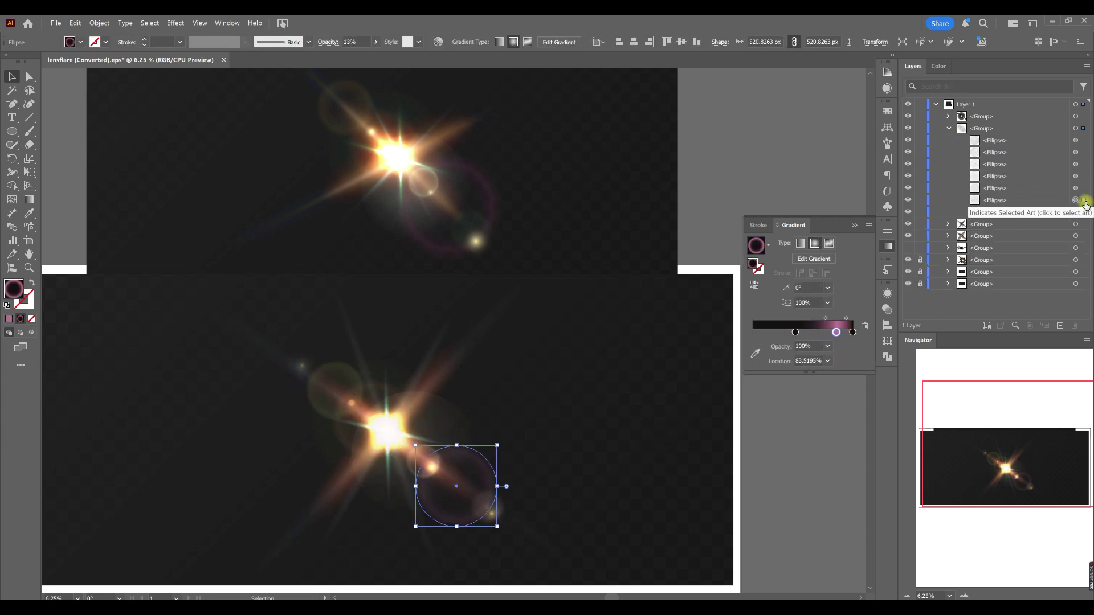
{"action": "left_click_drag", "start_coordinate": [415, 445], "coordinate": [408, 438]}
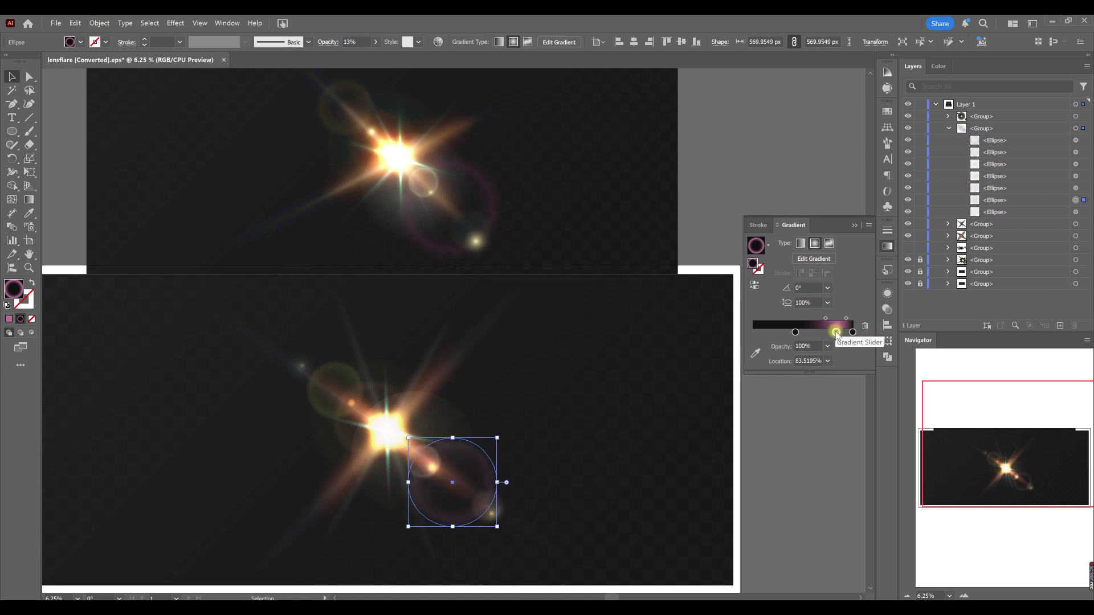
Step: Recolour the purple ring to a more saturated, brighter magenta
{"action": "left_click", "coordinate": [437, 42]}
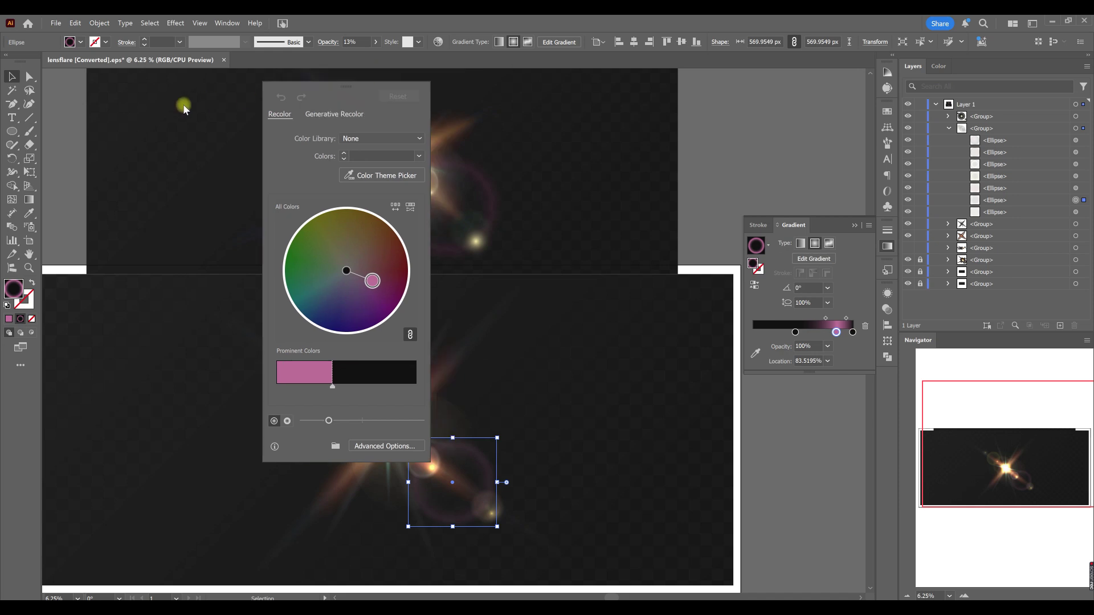
{"action": "left_click_drag", "start_coordinate": [198, 302], "coordinate": [210, 307]}
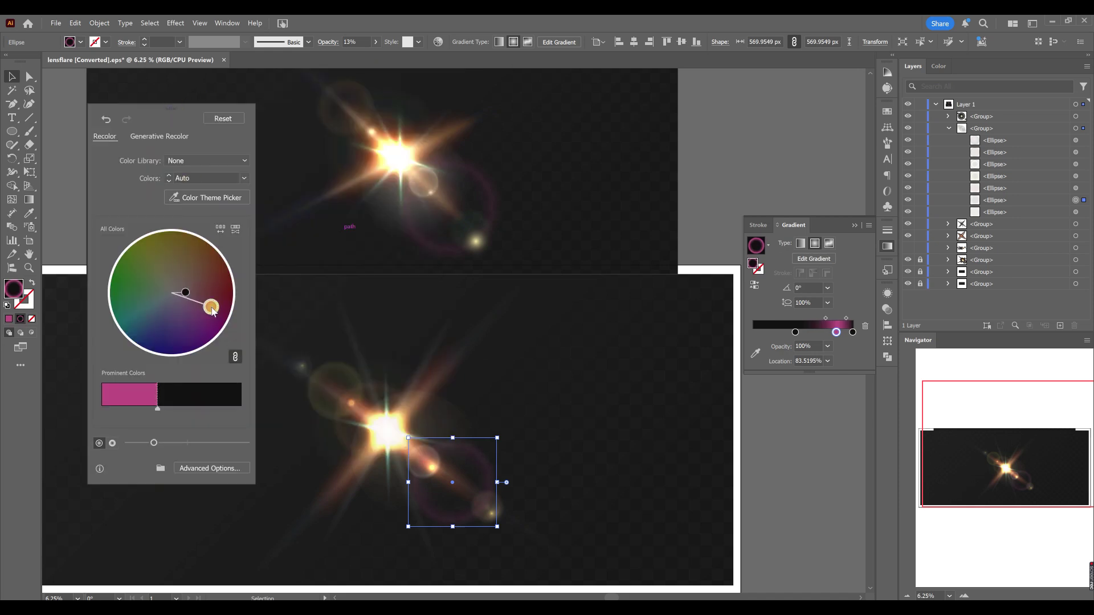
{"action": "left_click", "coordinate": [161, 442]}
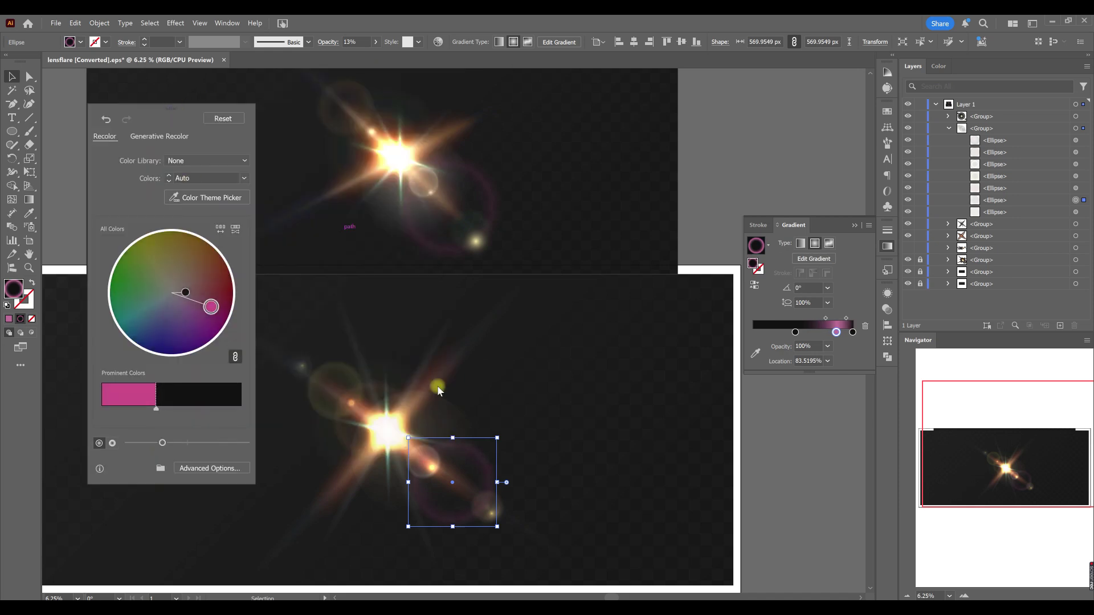
{"action": "left_click", "coordinate": [178, 443]}
{"action": "left_click", "coordinate": [638, 313]}
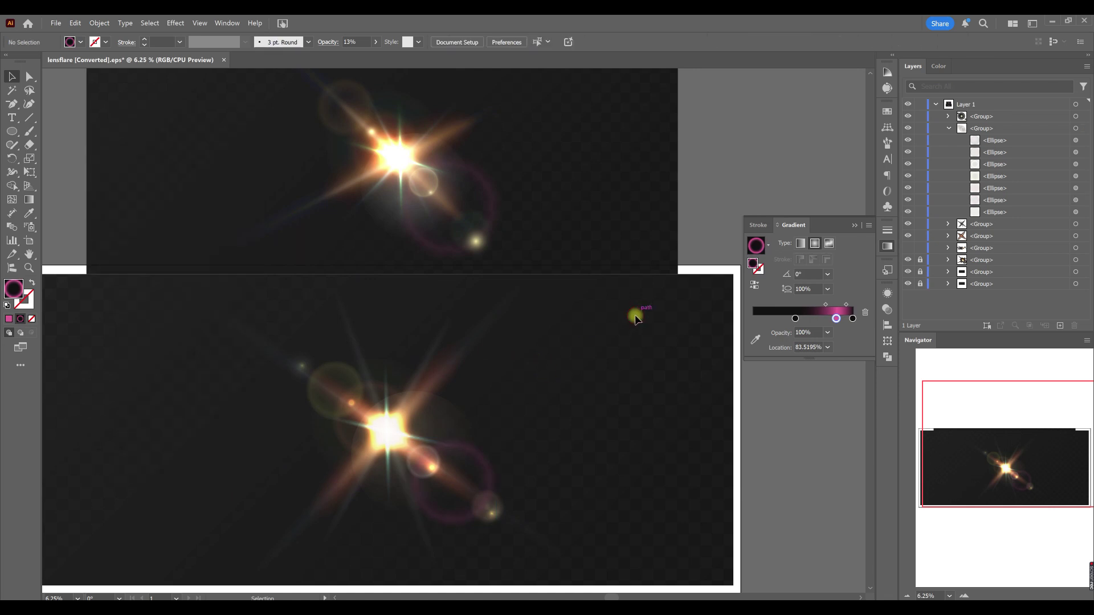
Step: Collapse the glow circle group and group all unlocked parts of the flare together
{"action": "scroll", "coordinate": [616, 330], "scroll_direction": "down", "scroll_amount": 2}
{"action": "key", "text": "ctrl+minus"}
{"action": "left_click", "coordinate": [948, 127]}
{"action": "left_click_drag", "start_coordinate": [323, 306], "coordinate": [590, 487]}
{"action": "key", "text": "ctrl+g"}
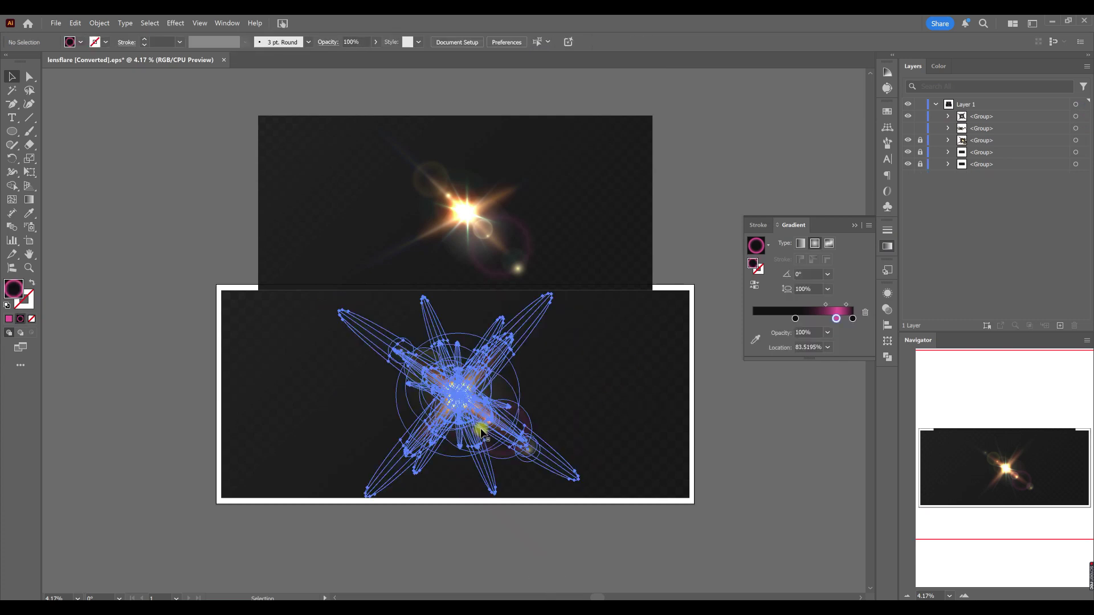
Step: Move the grouped flare onto the sample's background, just left of the sample flare, and show the hidden group
{"action": "left_click_drag", "start_coordinate": [481, 435], "coordinate": [363, 248]}
{"action": "left_click", "coordinate": [620, 354]}
{"action": "left_click", "coordinate": [908, 128]}
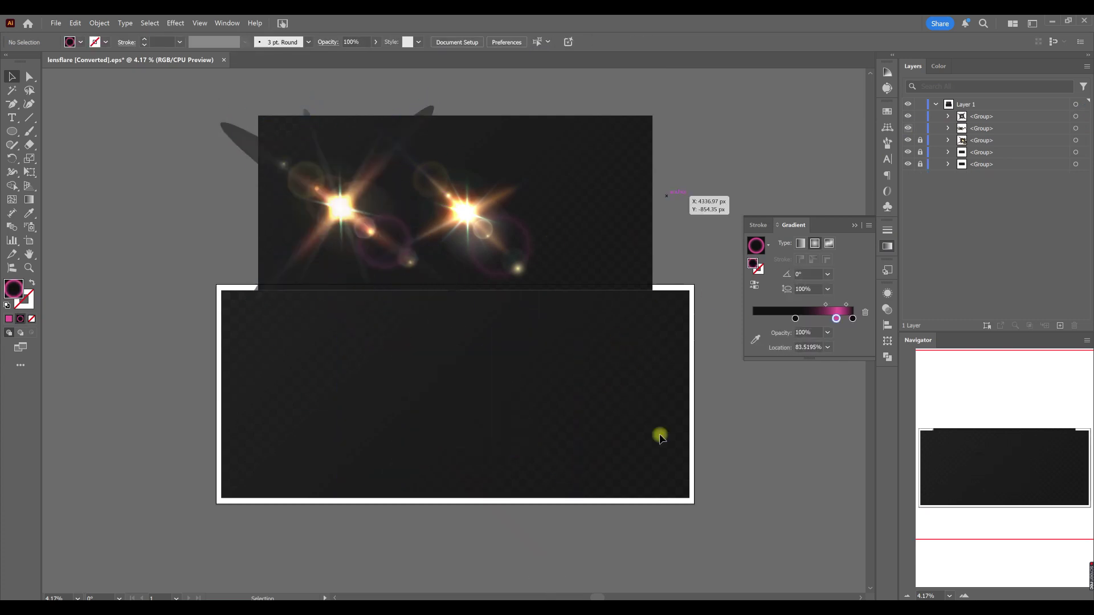